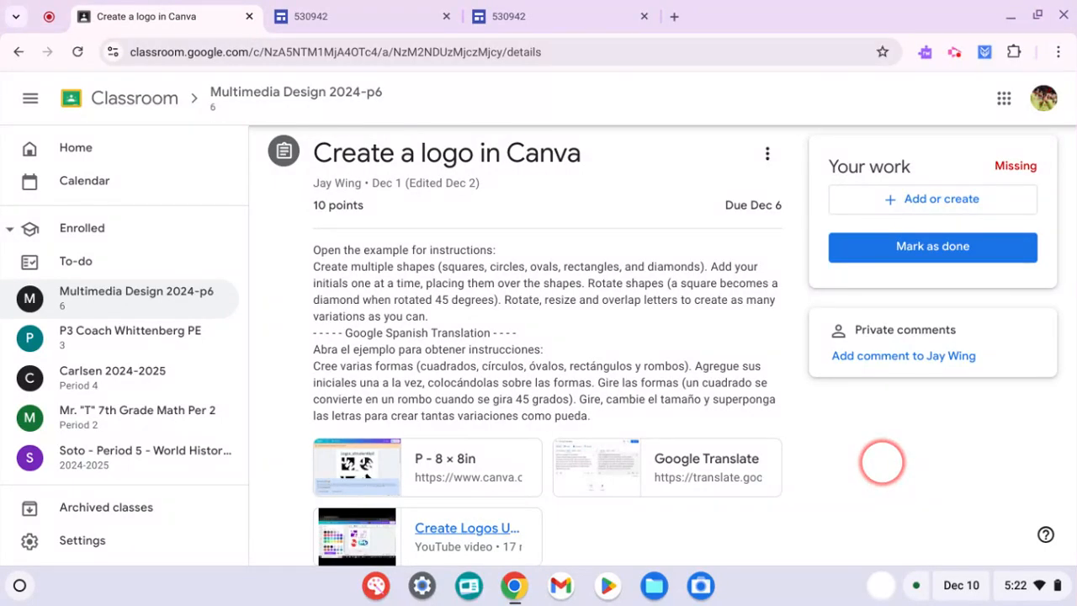
Open the assignment's linked 8 × 8in logo example in Canva, accepting all cookies, and make a copy of the design
{"action": "left_click", "coordinate": [447, 459]}
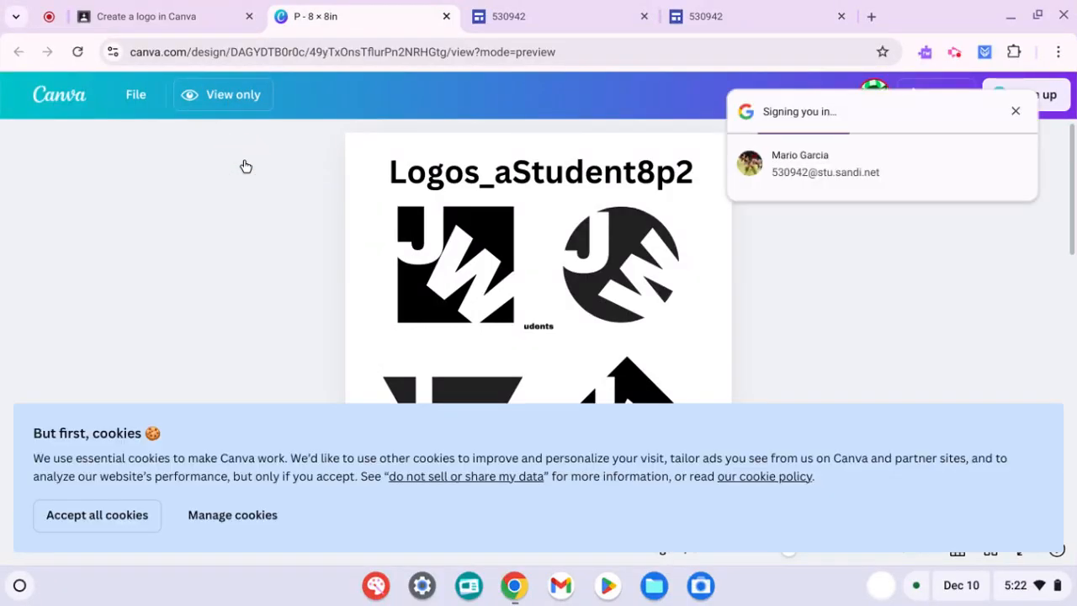
{"action": "left_click", "coordinate": [97, 512]}
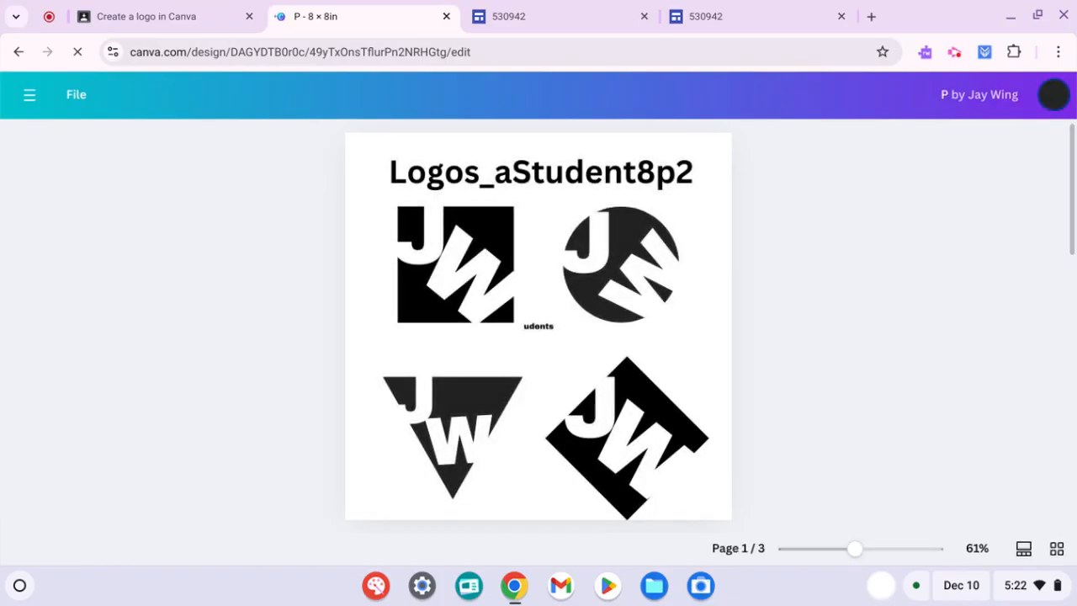
{"action": "left_click", "coordinate": [76, 96]}
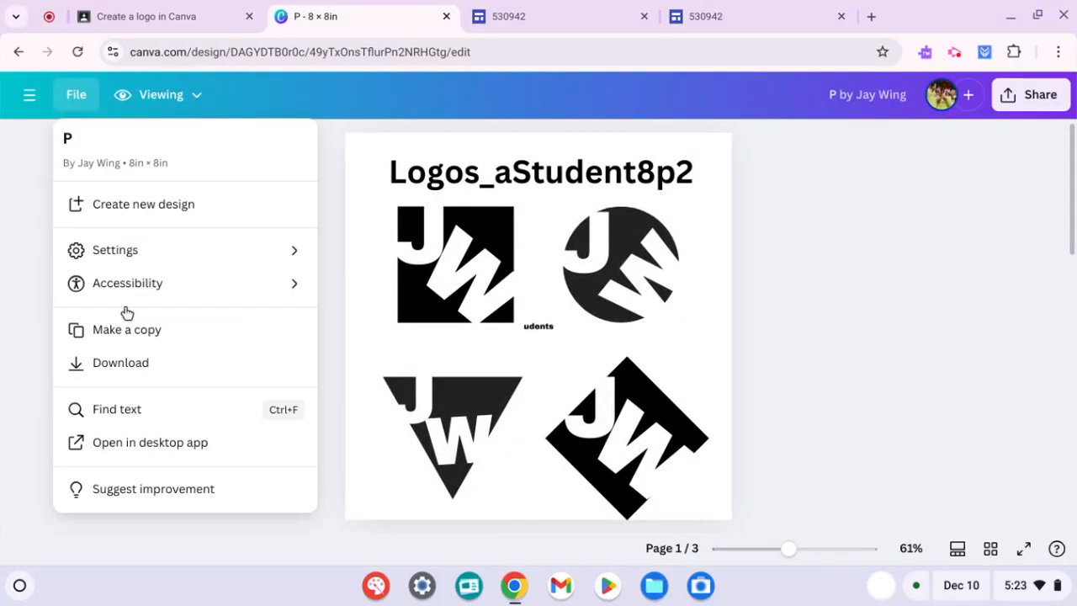
{"action": "left_click", "coordinate": [127, 334]}
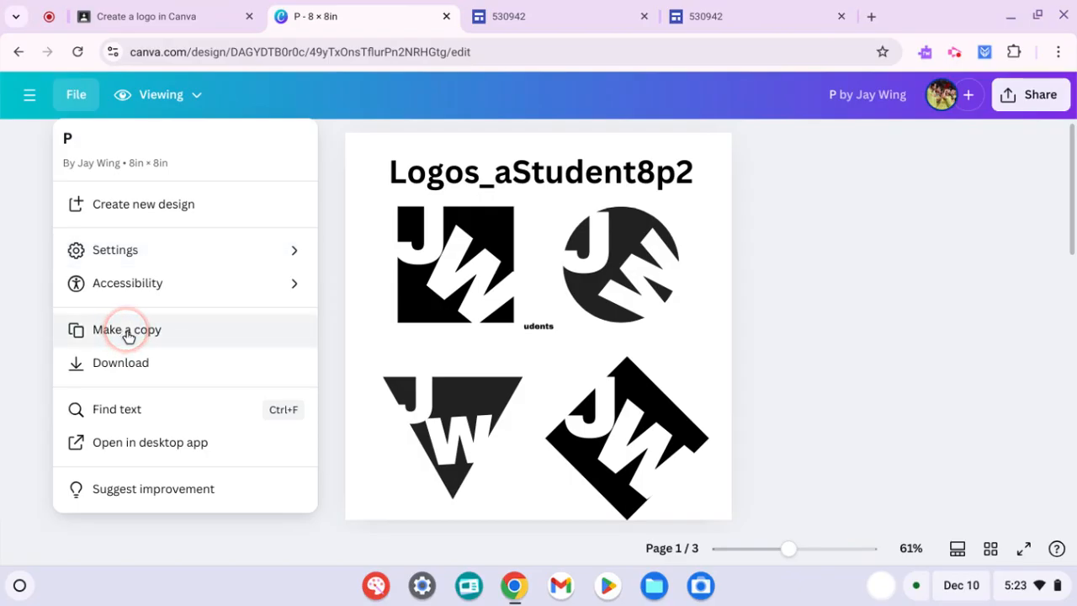
{"action": "left_click", "coordinate": [127, 333]}
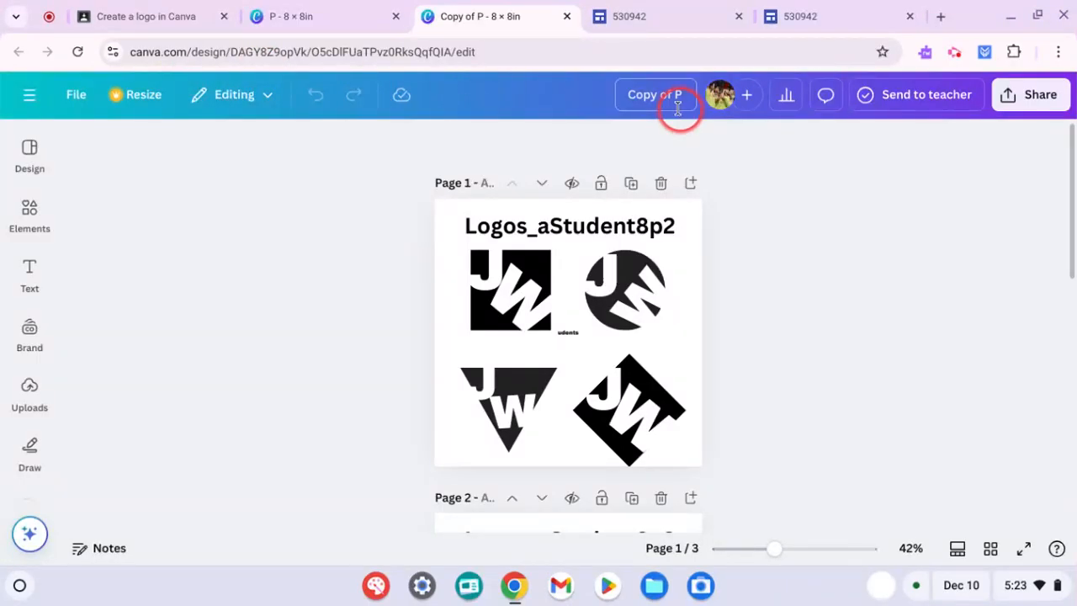
Rename the copied design as Logos_aStudent8p4
{"action": "left_click", "coordinate": [627, 95]}
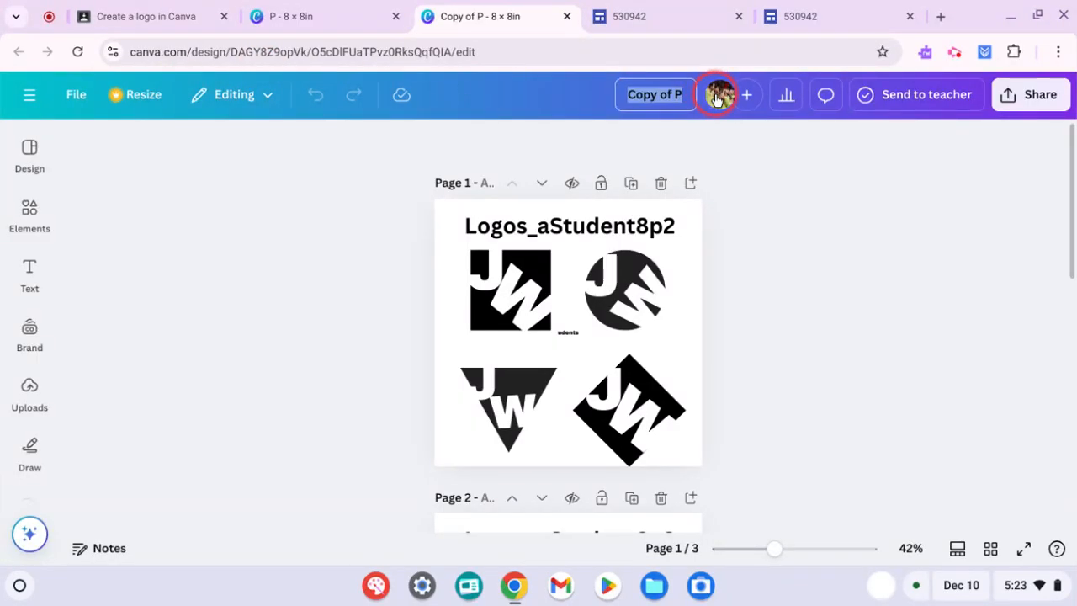
{"action": "type", "text": "Logos_"}
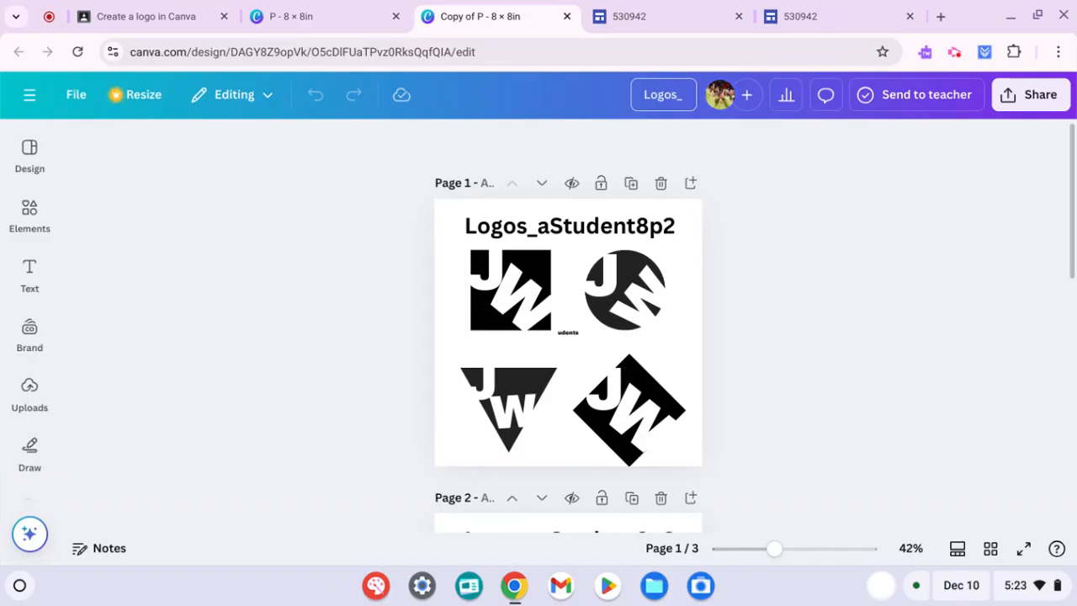
{"action": "type", "text": "aStudent"}
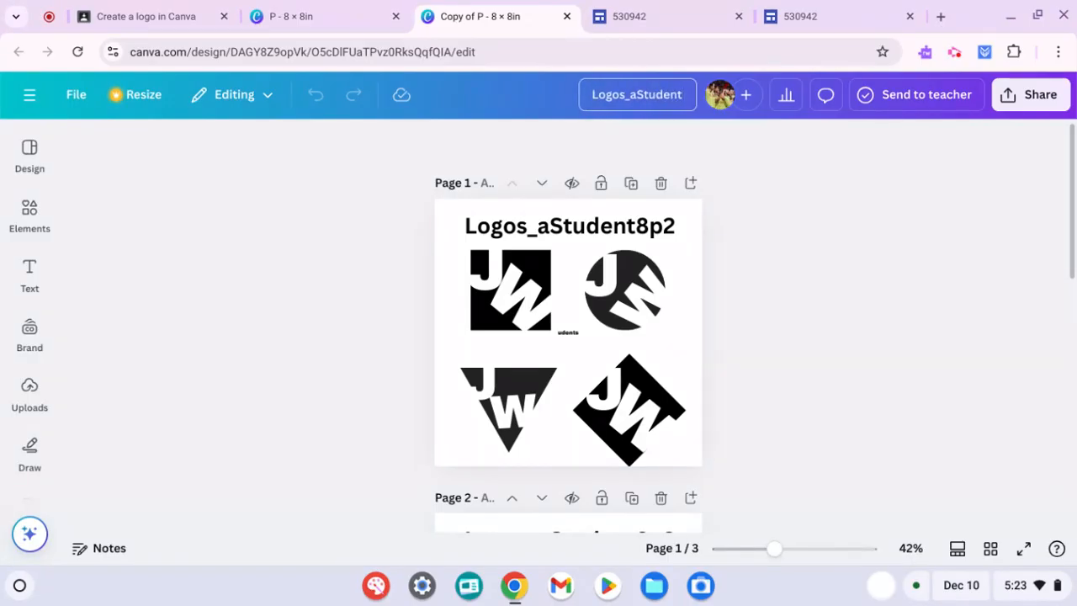
{"action": "type", "text": "8p4"}
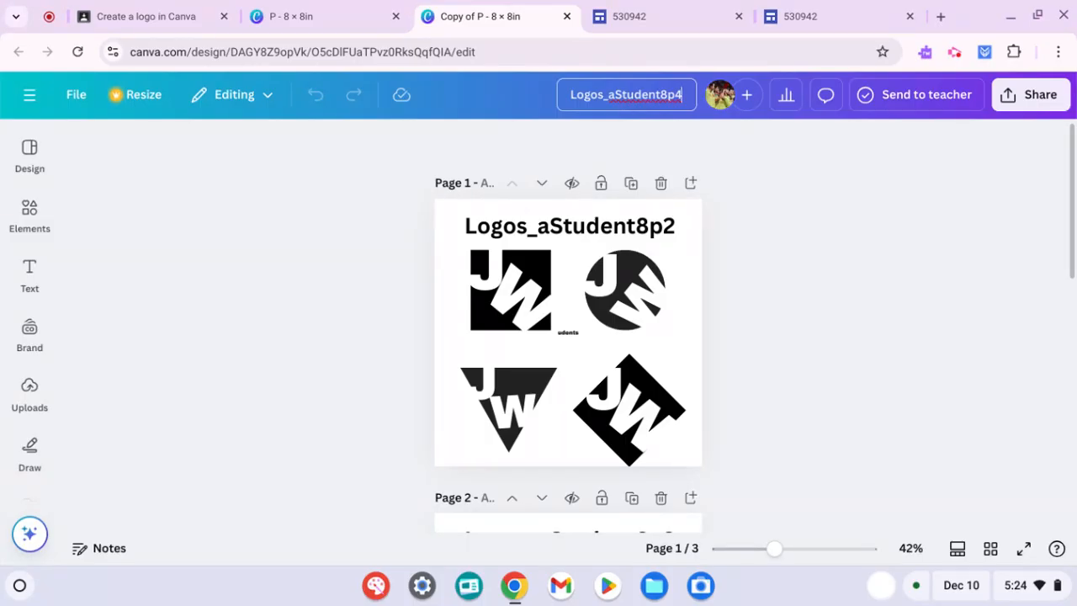
{"action": "left_click", "coordinate": [651, 143]}
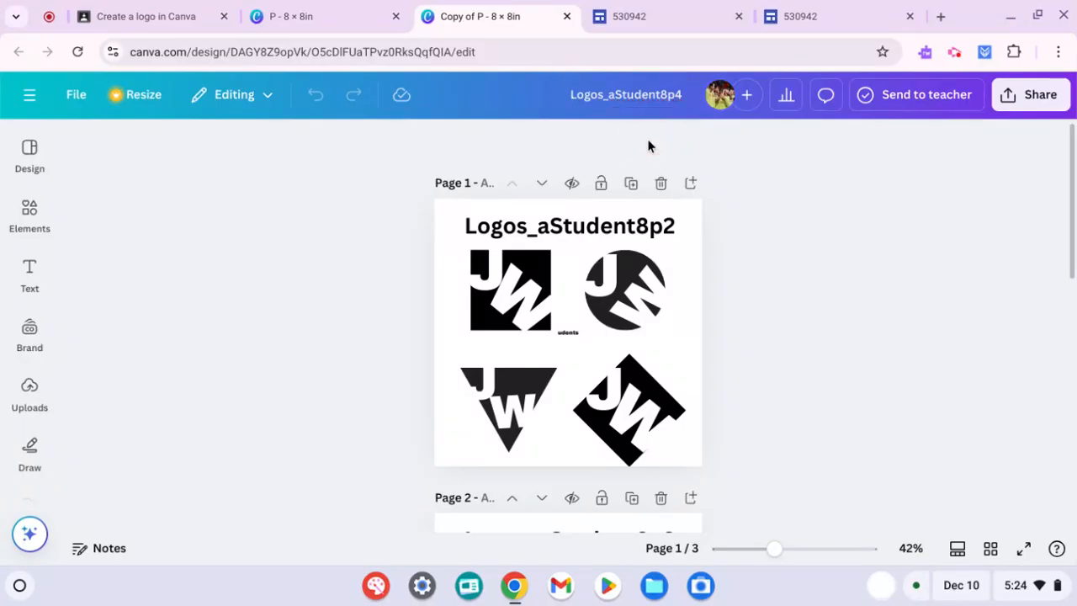
Replace the letters on the page 1 square logo, changing J to P and W to M
{"action": "left_click", "coordinate": [492, 281]}
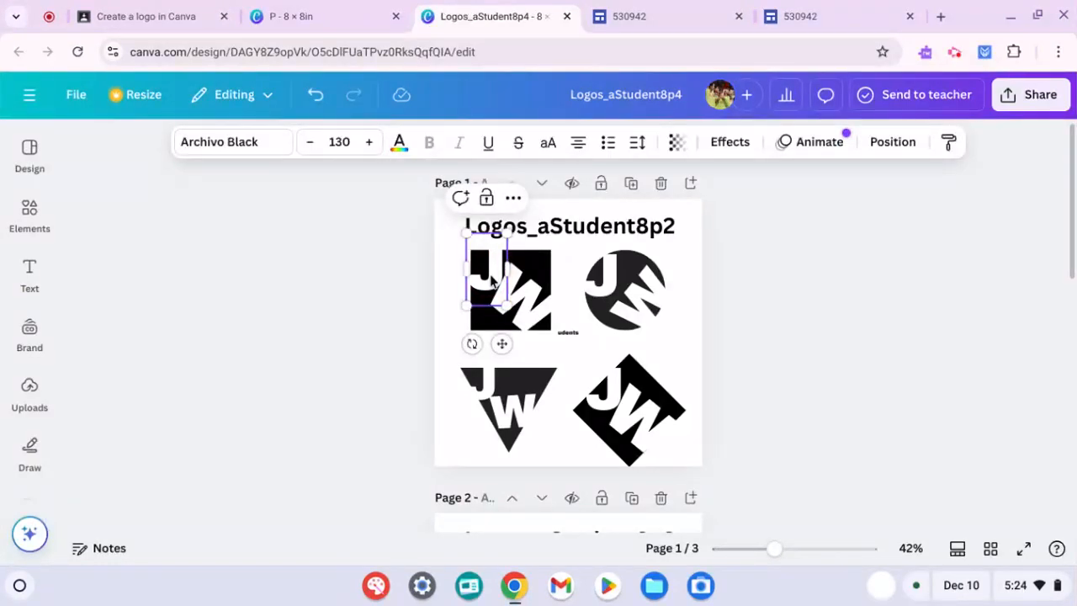
{"action": "double_click", "coordinate": [488, 274]}
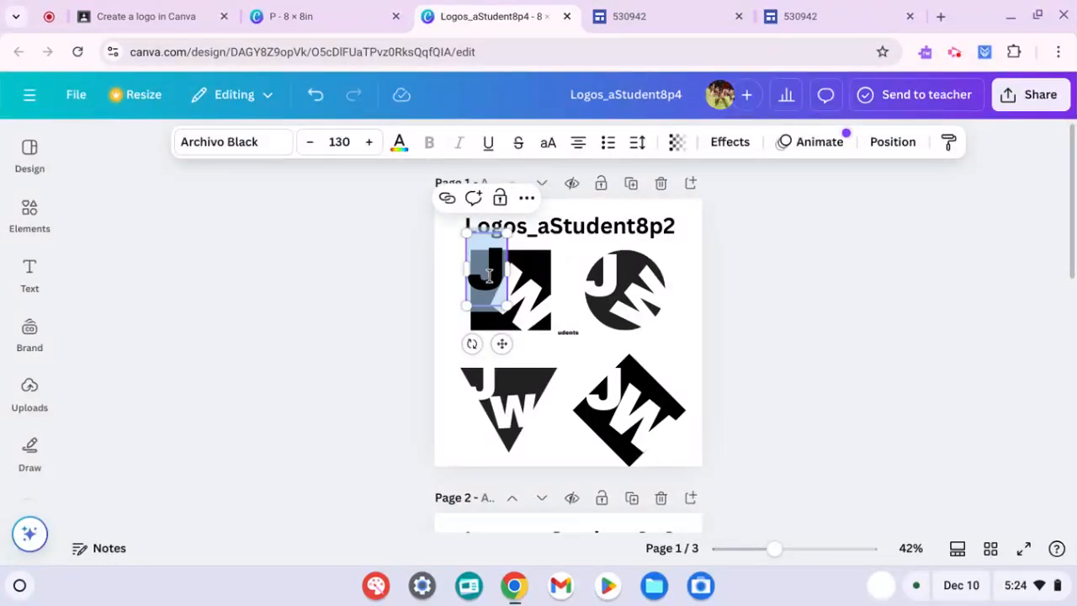
{"action": "type", "text": "P"}
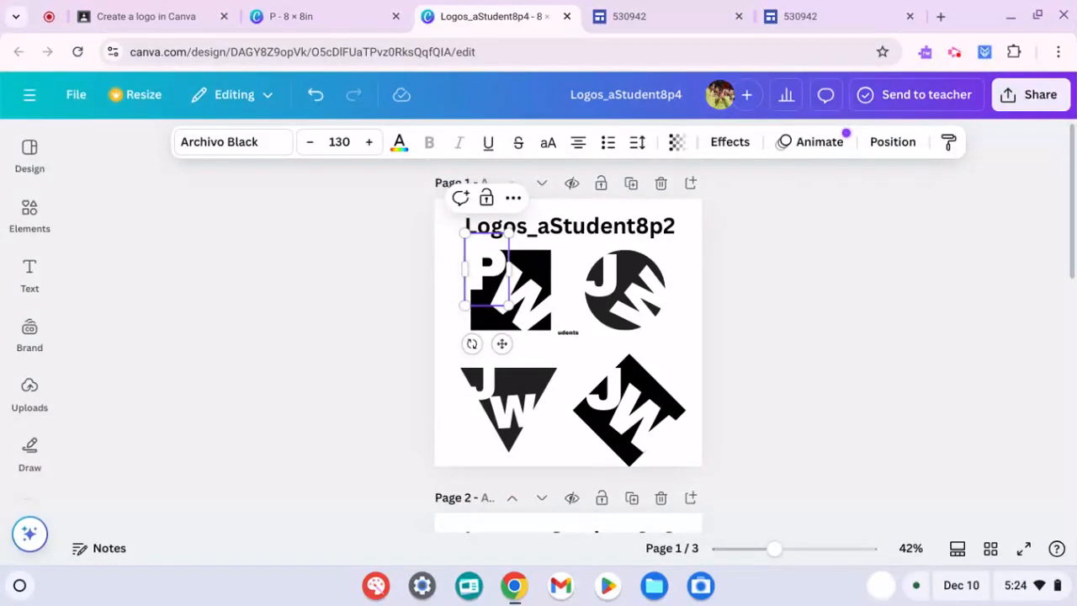
{"action": "left_click", "coordinate": [527, 303]}
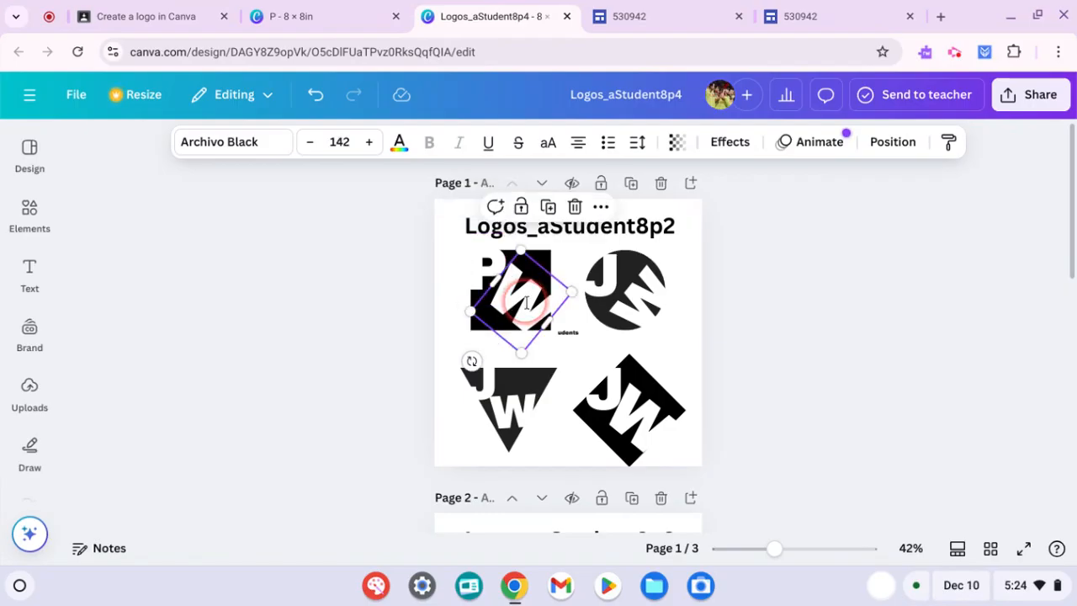
{"action": "double_click", "coordinate": [526, 303]}
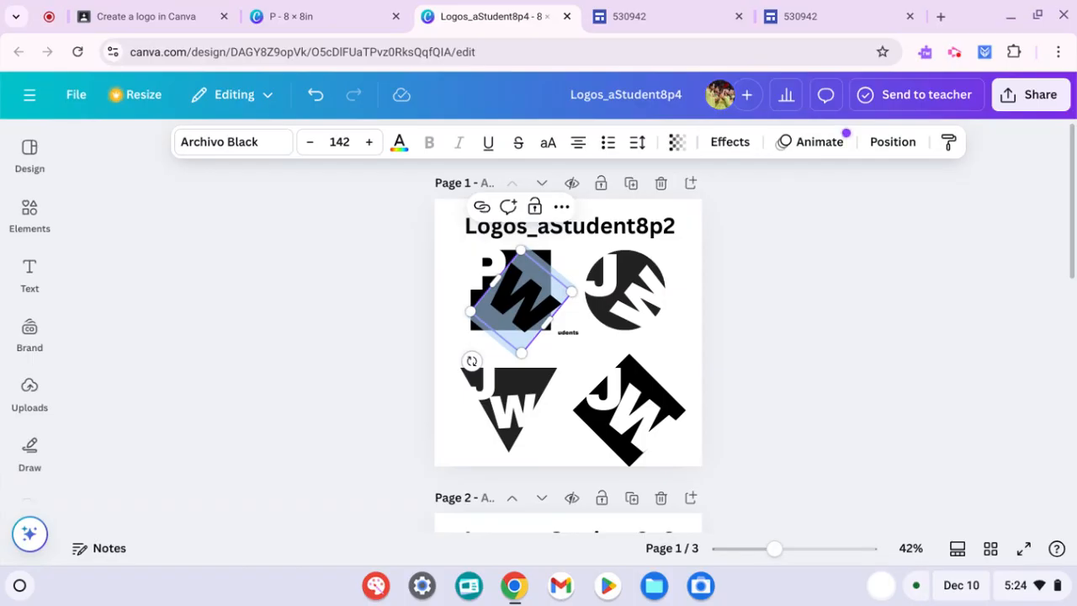
{"action": "type", "text": "M"}
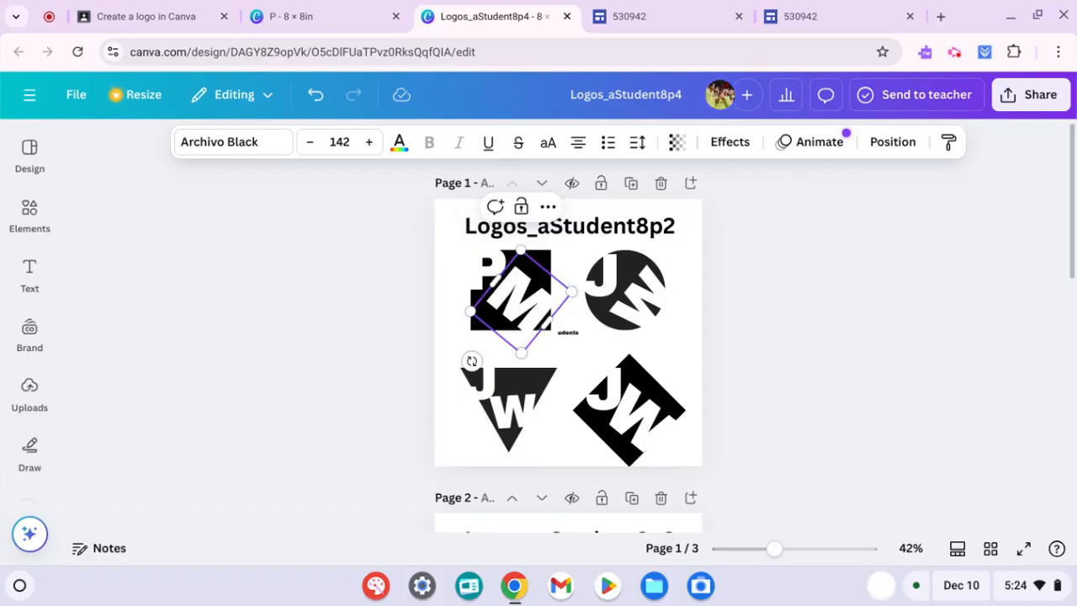
{"action": "left_click", "coordinate": [775, 313]}
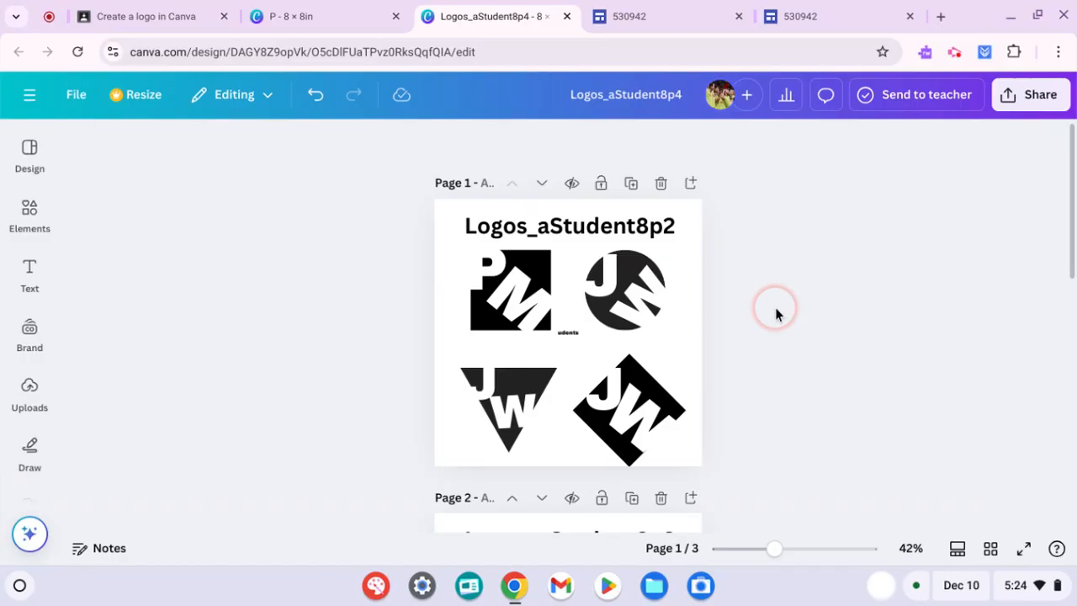
Delete the J and W letters from the circle, diamond and triangle logos on page 1
{"action": "left_click", "coordinate": [637, 298]}
{"action": "left_click", "coordinate": [602, 266]}
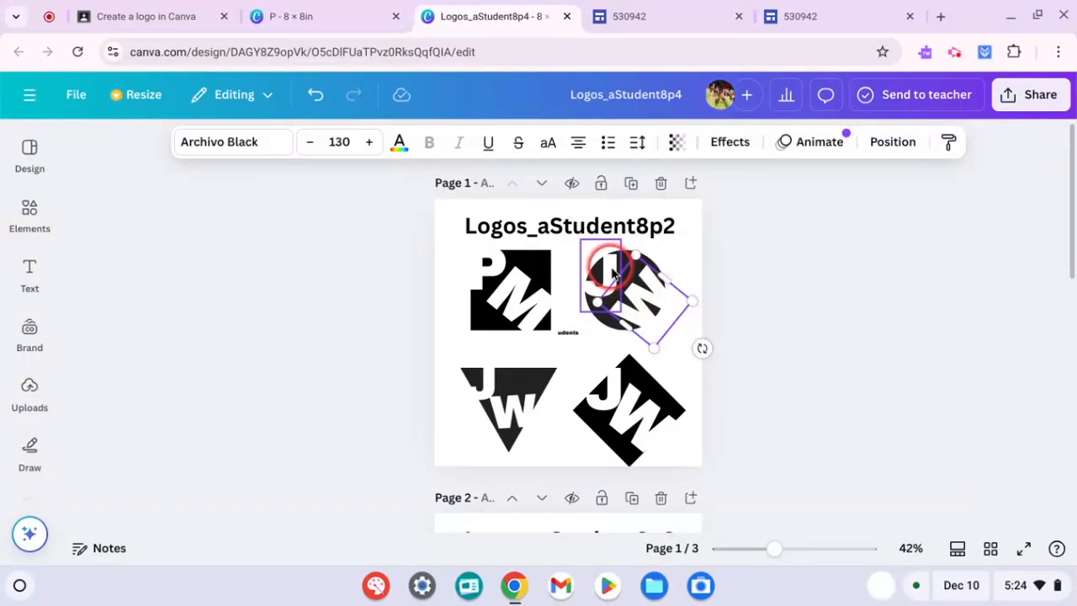
{"action": "left_click", "coordinate": [492, 388], "text": "shift"}
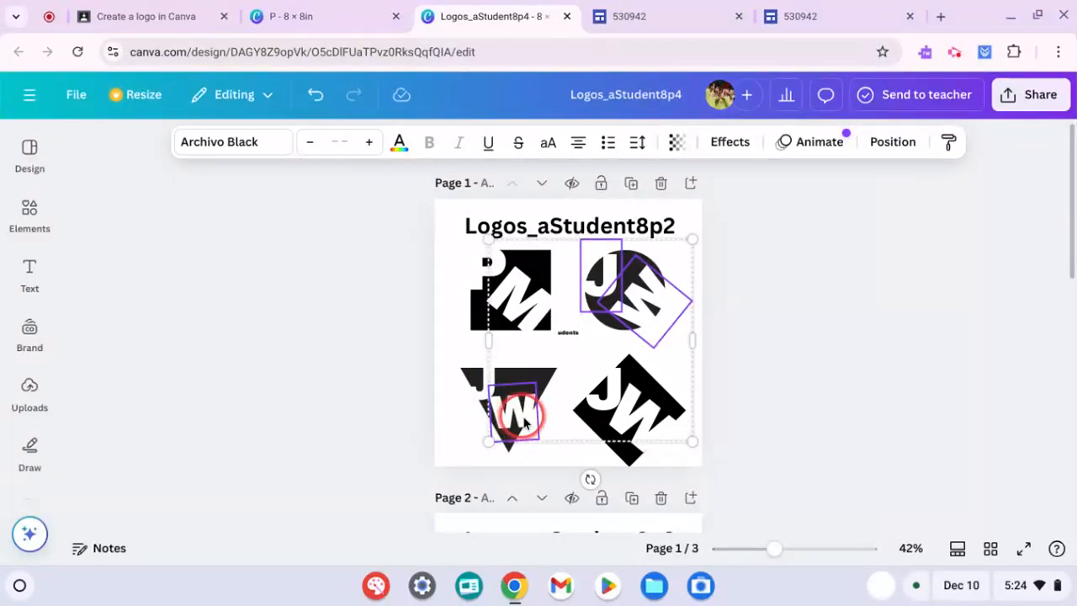
{"action": "left_click", "coordinate": [524, 421], "text": "shift"}
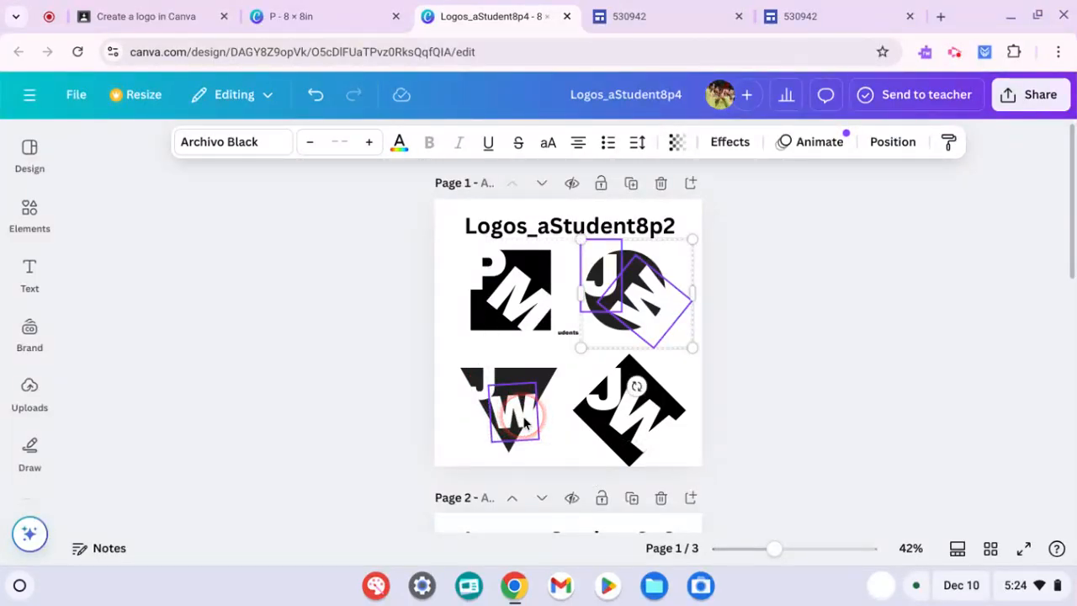
{"action": "left_click", "coordinate": [612, 402], "text": "shift"}
{"action": "left_click", "coordinate": [645, 423], "text": "shift"}
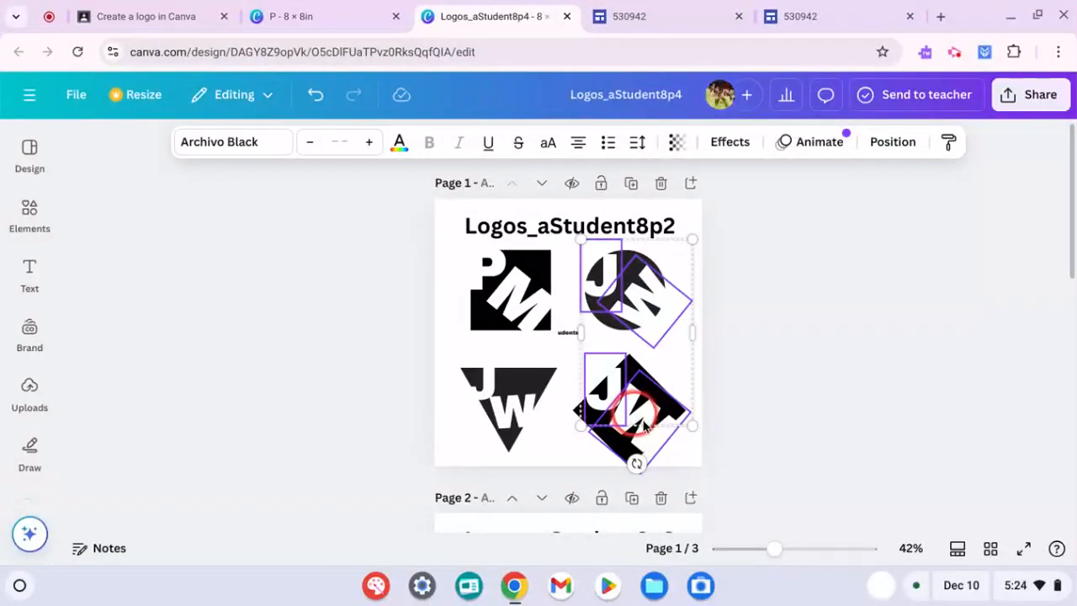
{"action": "key", "text": "Delete"}
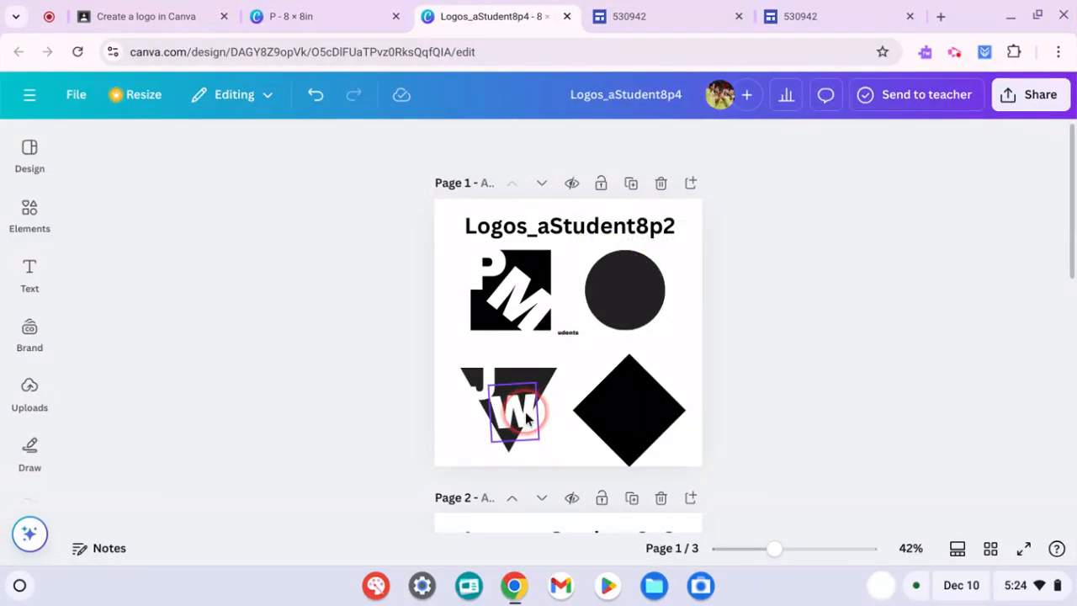
{"action": "left_click", "coordinate": [493, 389]}
{"action": "key", "text": "Delete"}
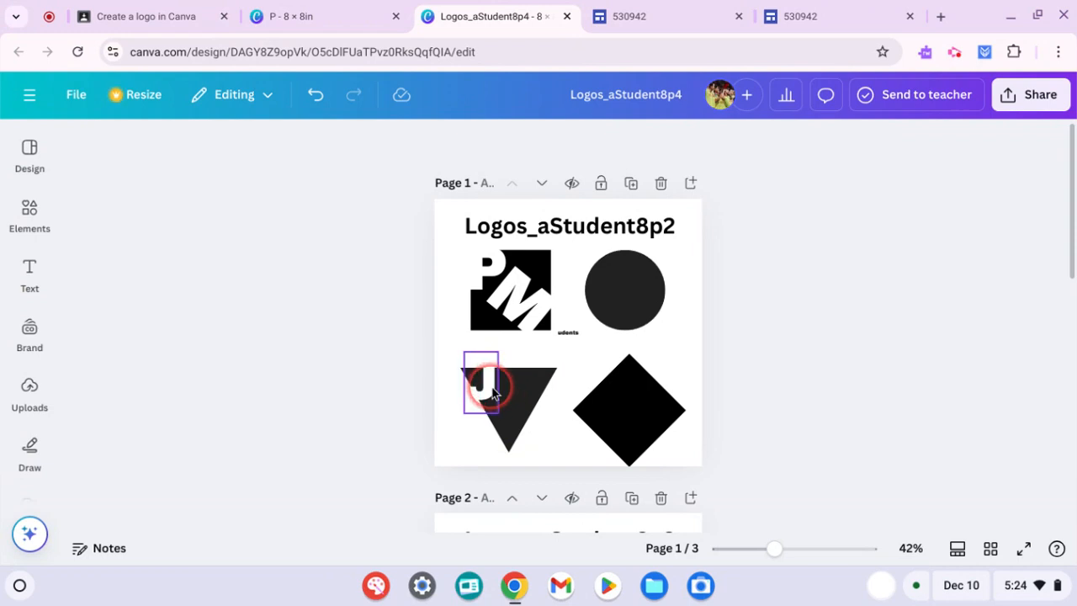
{"action": "left_click", "coordinate": [482, 384]}
{"action": "key", "text": "Delete"}
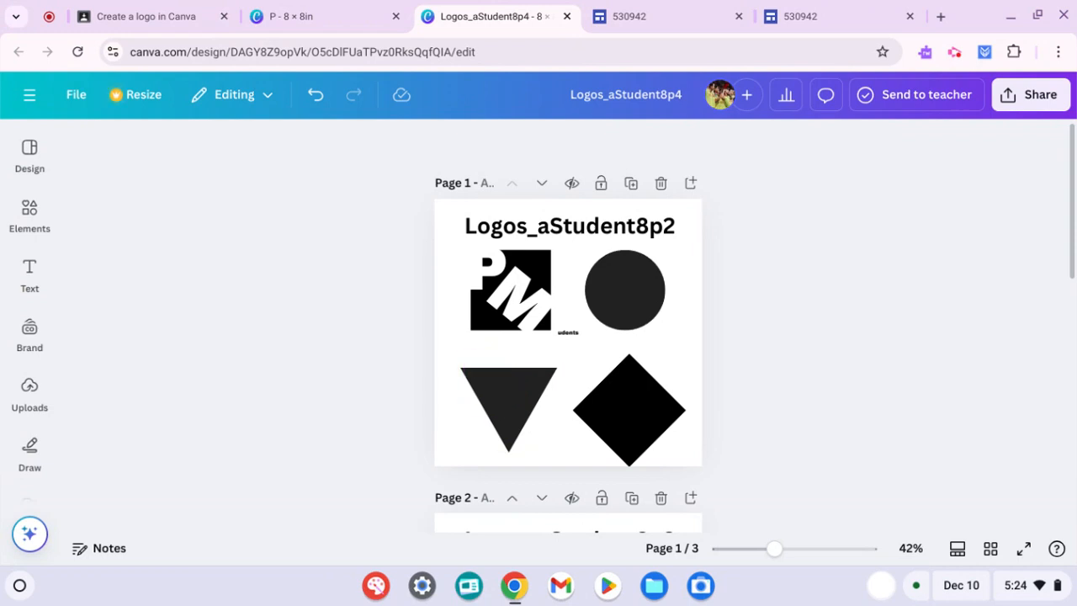
Recolor the circle and the triangle together with the pure black from the document colors
{"action": "left_click", "coordinate": [634, 290]}
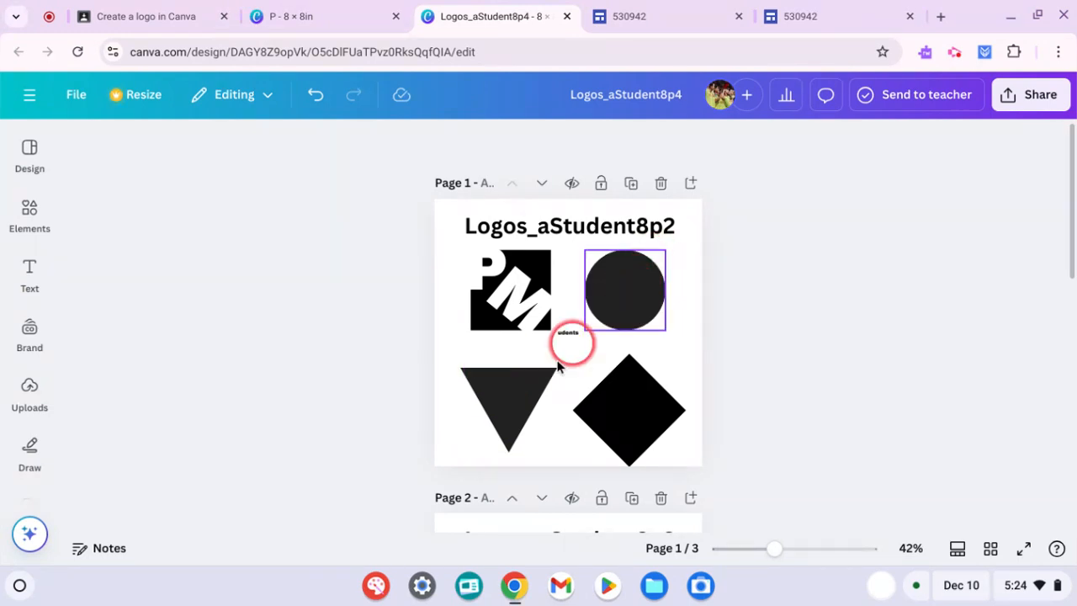
{"action": "left_click", "coordinate": [522, 392], "text": "shift"}
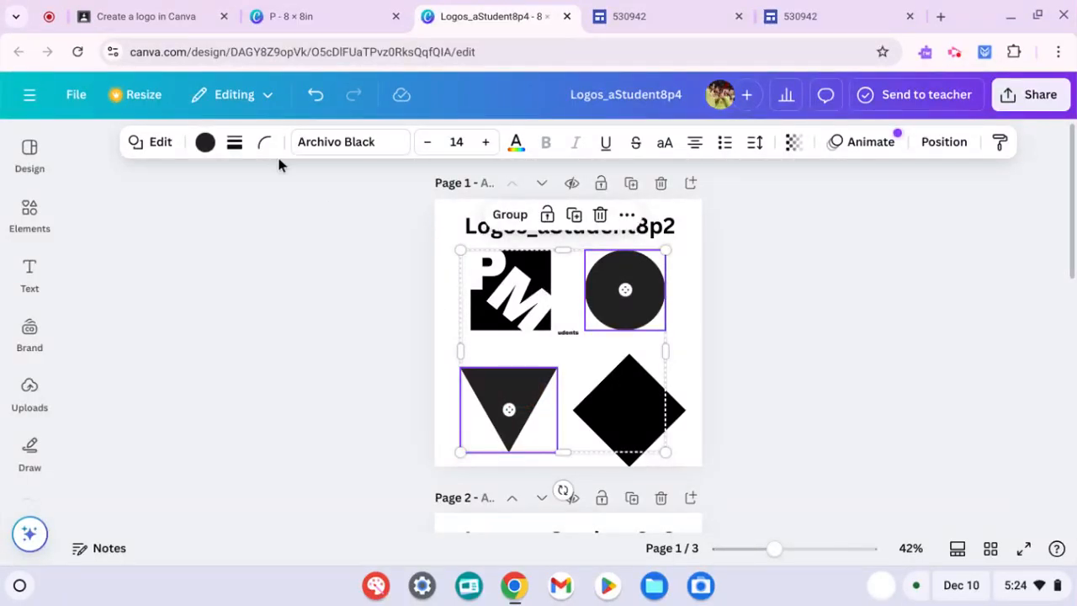
{"action": "left_click", "coordinate": [204, 143]}
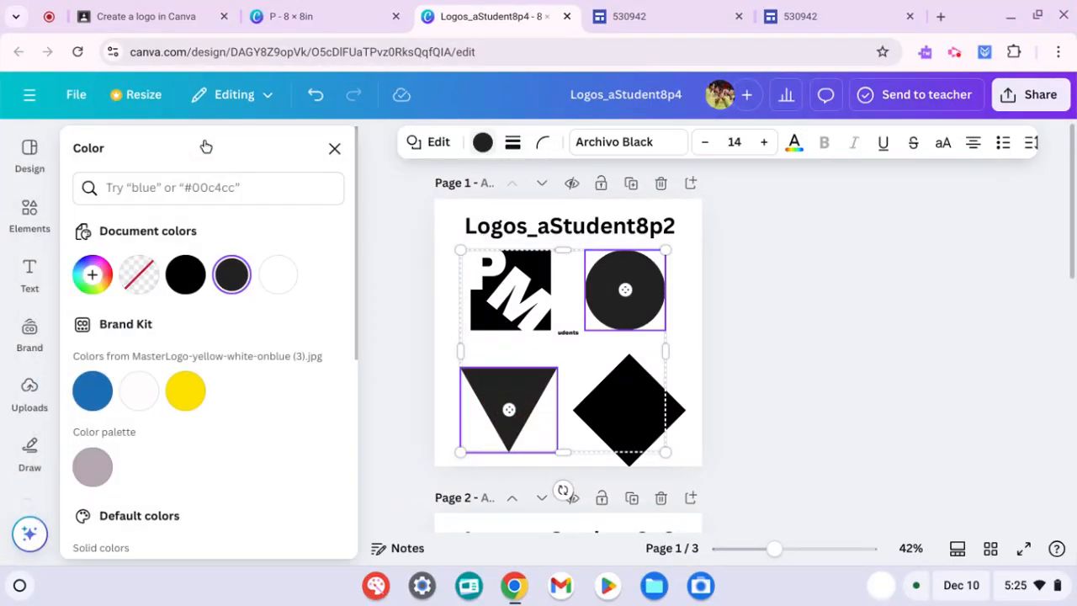
{"action": "left_click", "coordinate": [182, 273]}
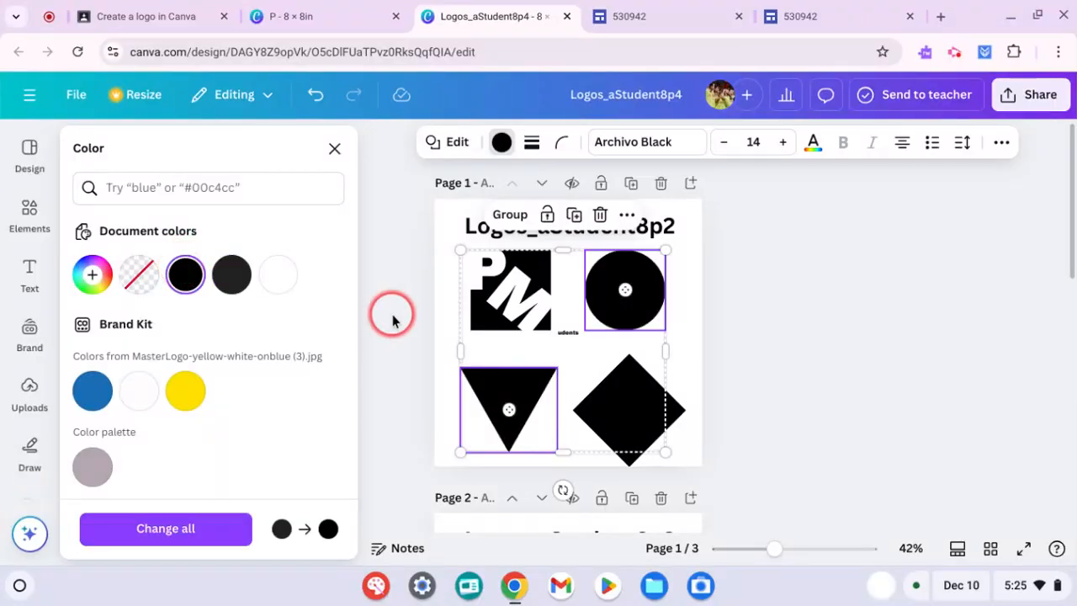
{"action": "left_click", "coordinate": [392, 320]}
{"action": "left_click", "coordinate": [392, 320]}
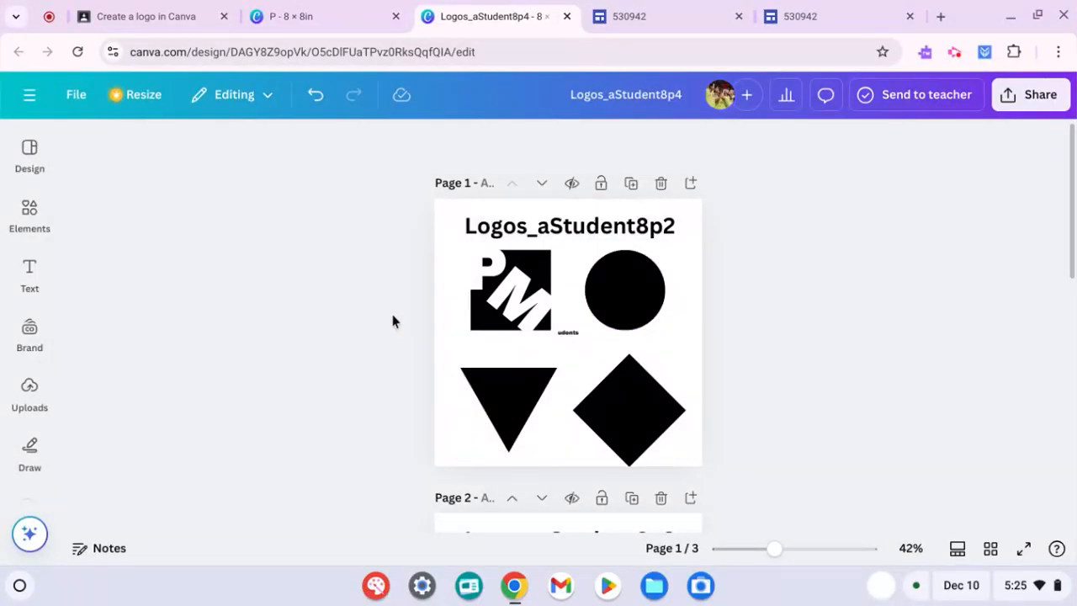
Copy the square logo's P and M letters together and position the pasted pair over the black circle
{"action": "left_click", "coordinate": [481, 282]}
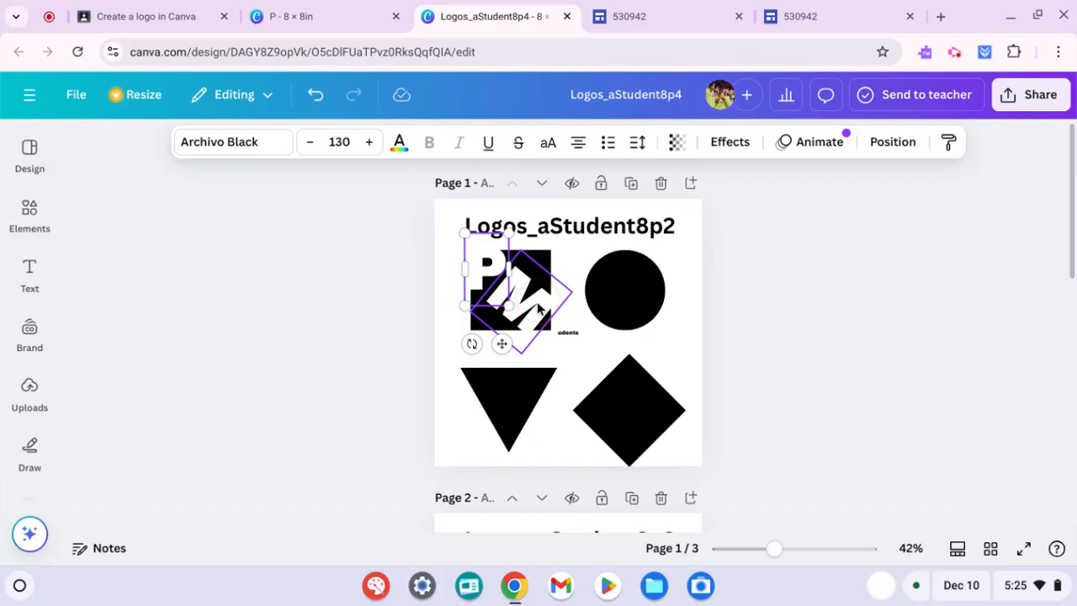
{"action": "left_click", "coordinate": [539, 309], "text": "shift"}
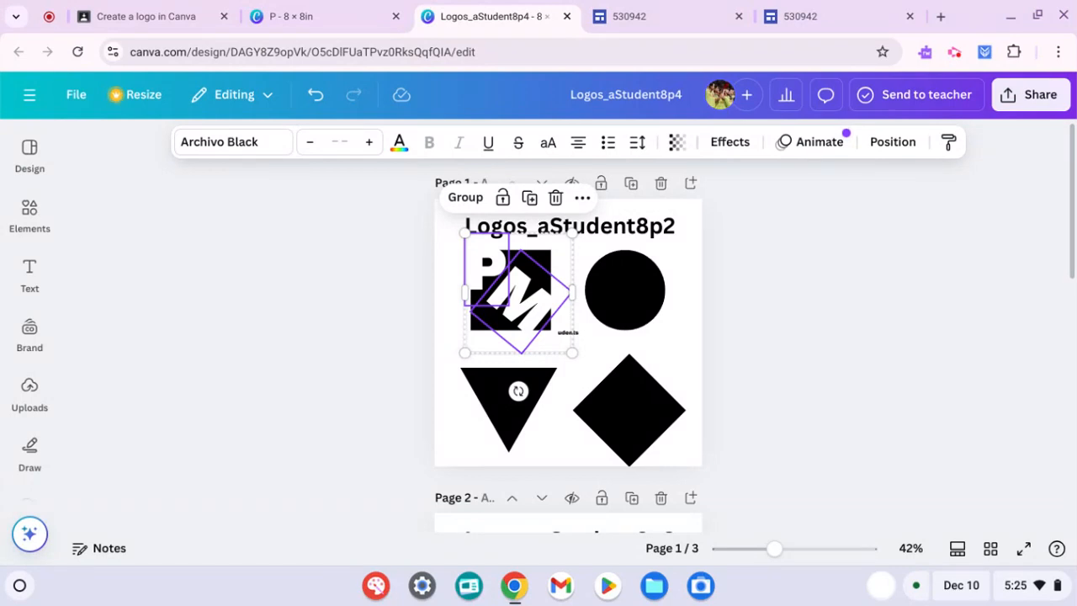
{"action": "left_click", "coordinate": [765, 294]}
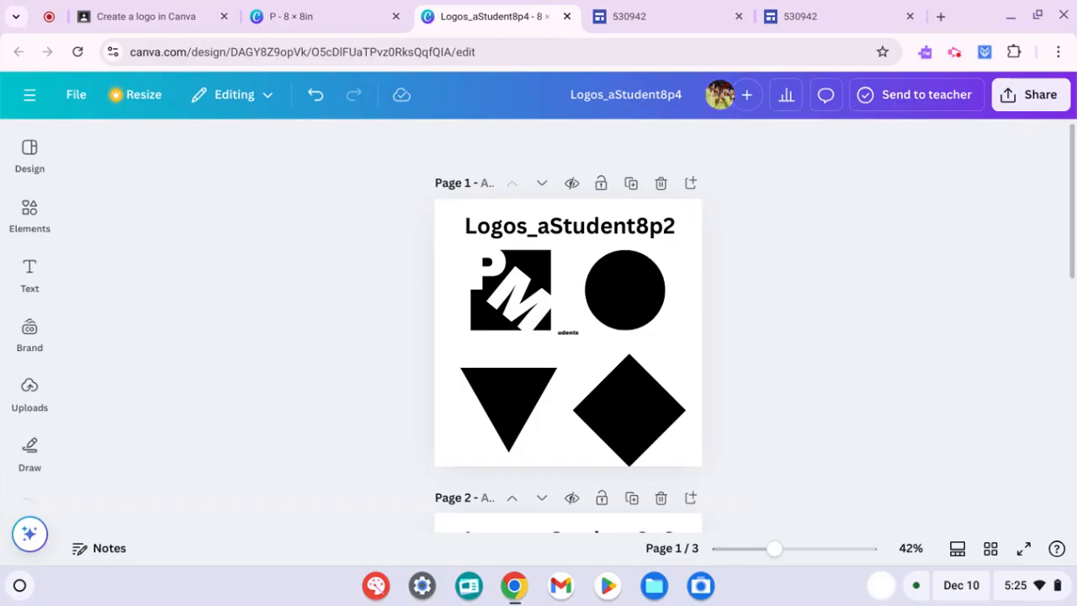
{"action": "key", "text": "ctrl+v"}
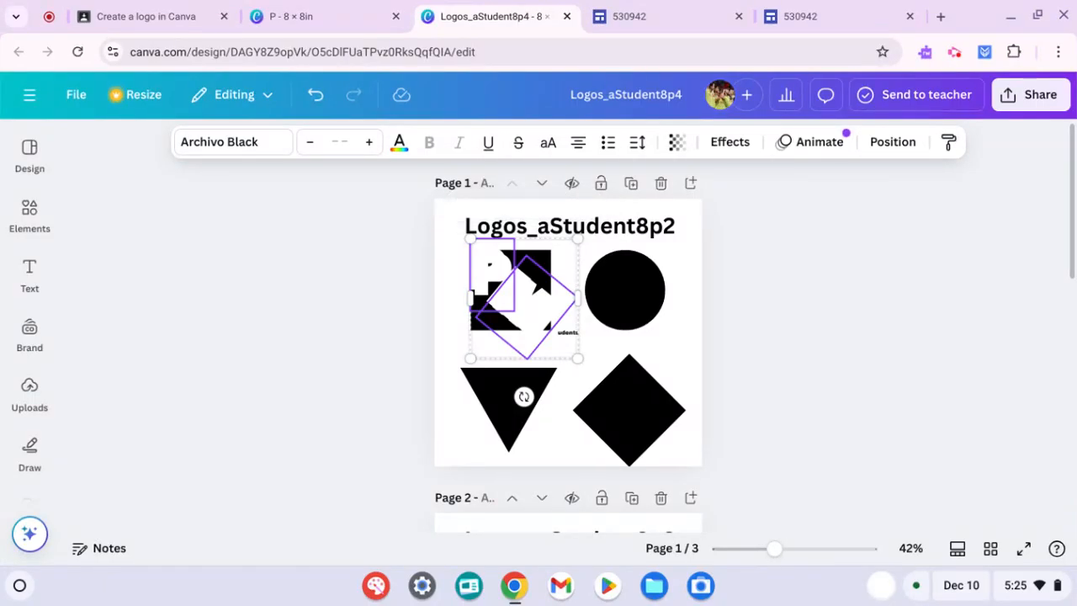
{"action": "left_click_drag", "start_coordinate": [525, 297], "coordinate": [656, 298]}
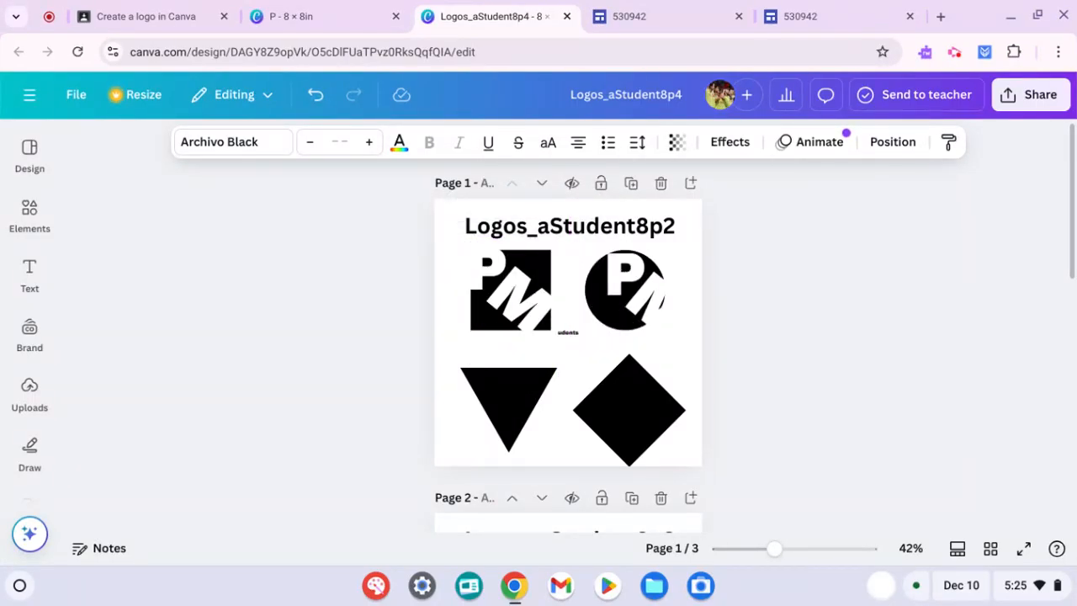
{"action": "key", "text": "shift+Left"}
{"action": "key", "text": "shift+Left"}
{"action": "key", "text": "shift+Left"}
{"action": "key", "text": "shift+Left"}
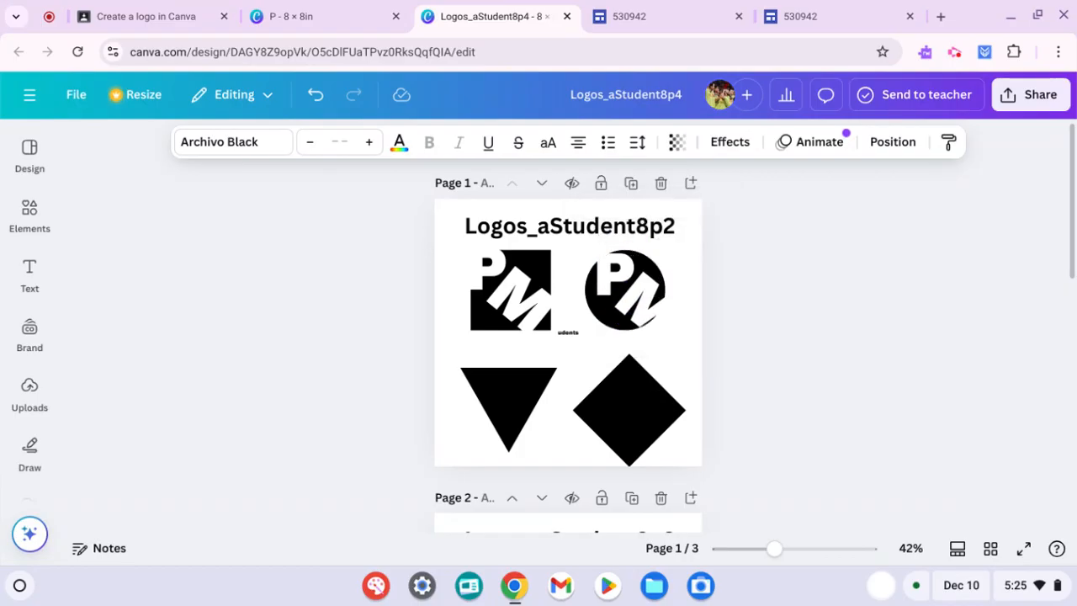
Nudge the P and M pair left and up so it fits over the page 1 circle
{"action": "key", "text": "shift+Left"}
{"action": "key", "text": "shift+Left"}
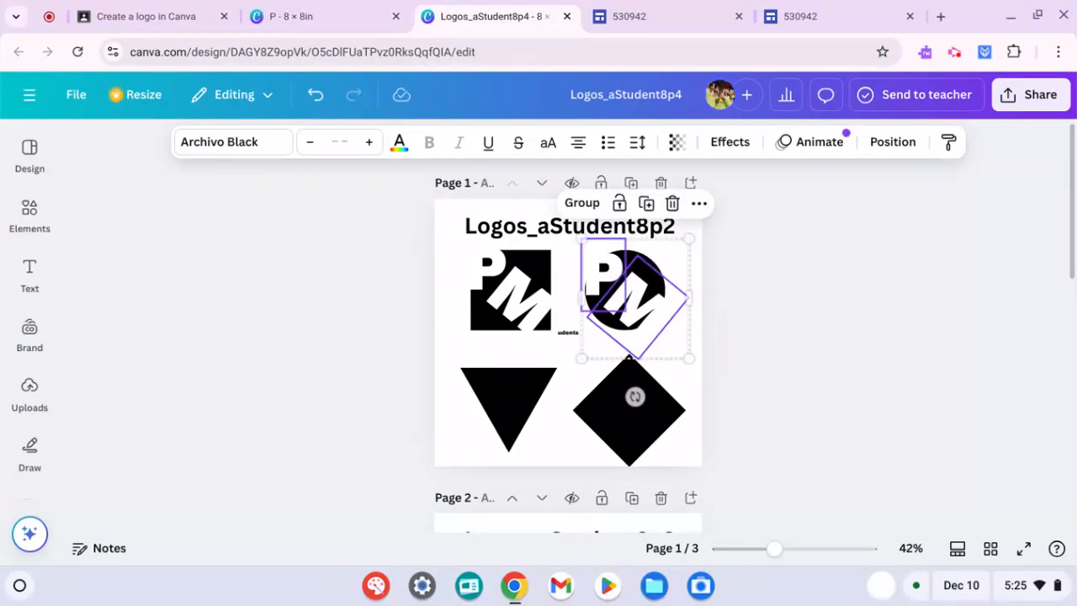
{"action": "key", "text": "Up"}
{"action": "key", "text": "Up"}
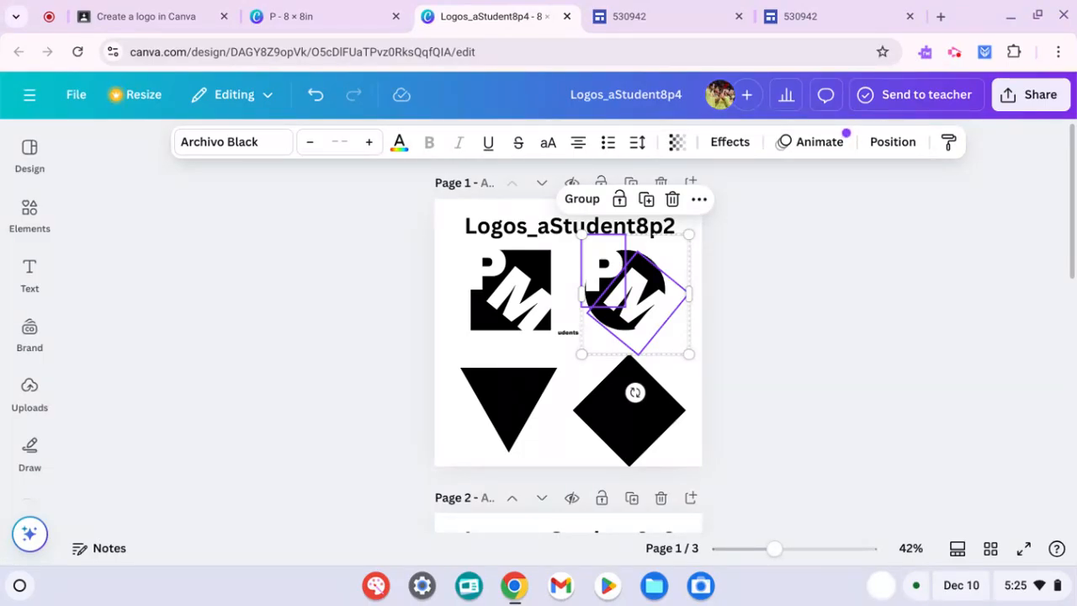
Paste another P and M pair over the triangle, group it, shrink it to fit, and rotate it slightly counterclockwise
{"action": "key", "text": "ctrl+v"}
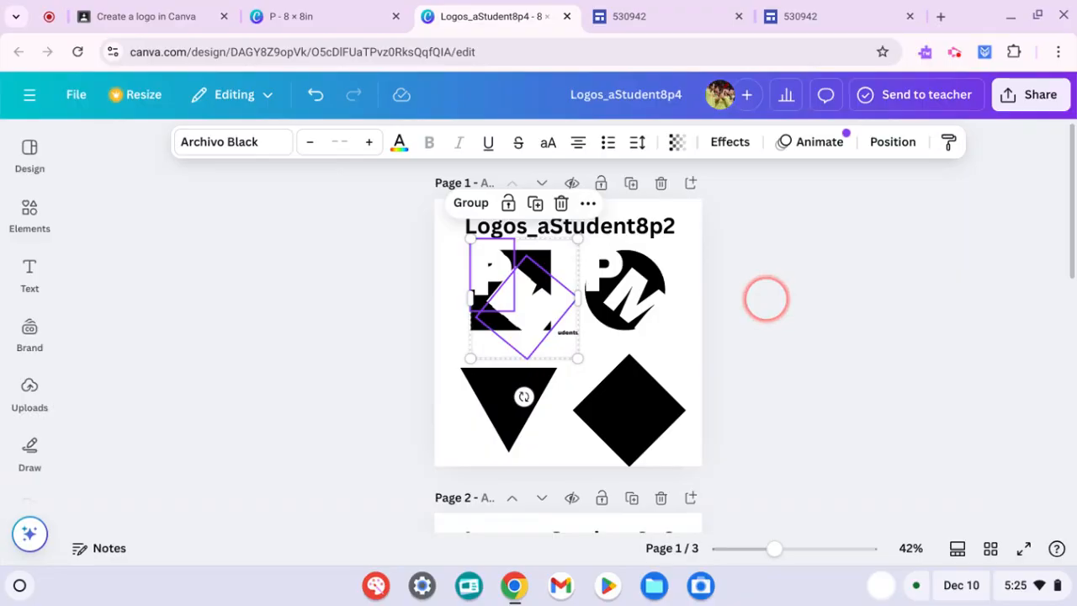
{"action": "left_click", "coordinate": [766, 298]}
{"action": "left_click_drag", "start_coordinate": [523, 416], "coordinate": [524, 410]}
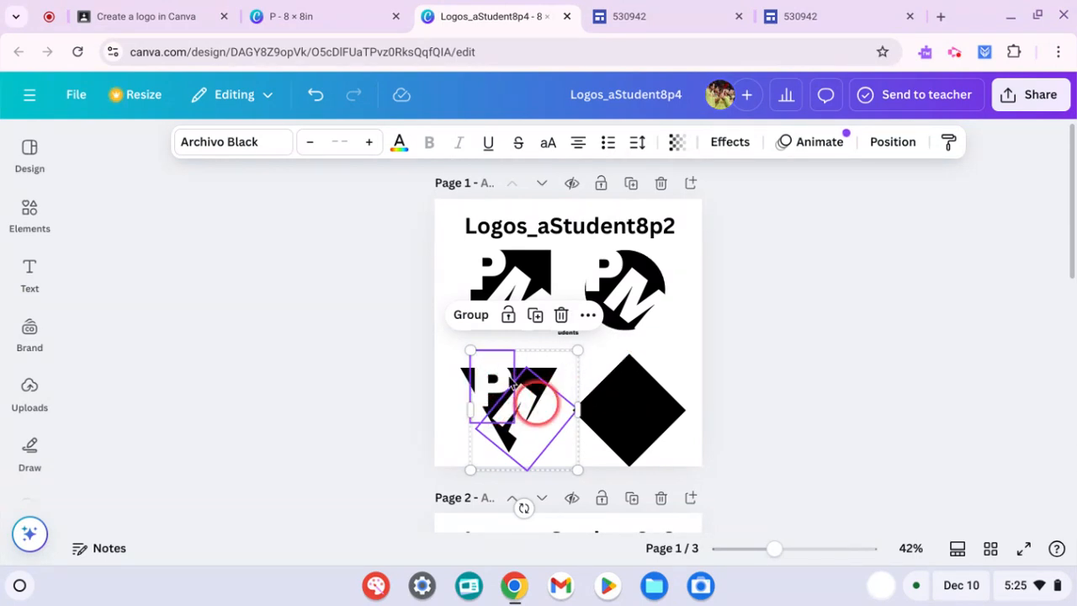
{"action": "left_click", "coordinate": [471, 315]}
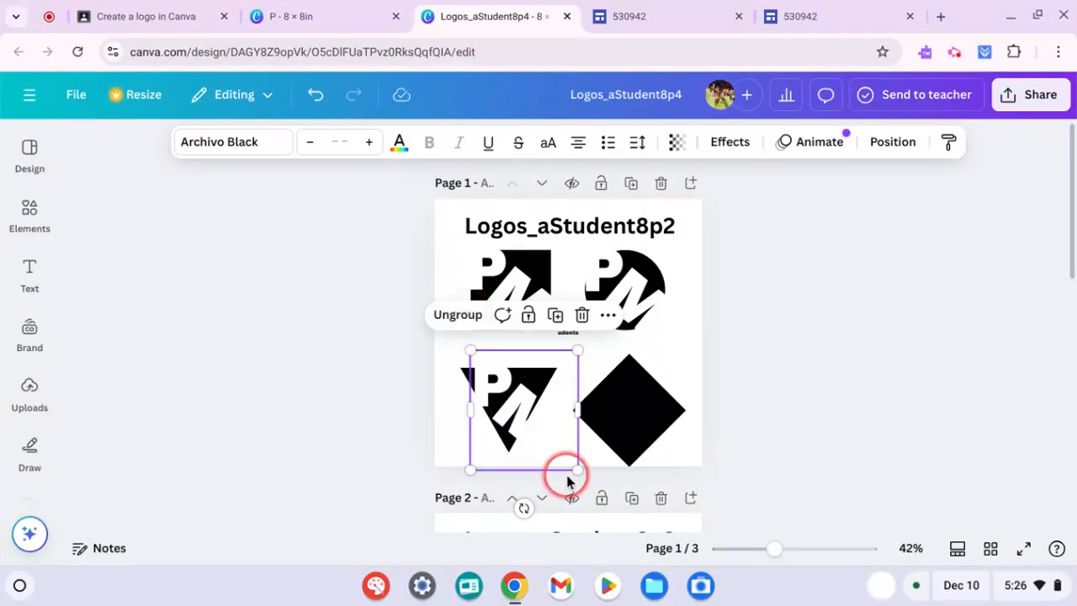
{"action": "left_click_drag", "start_coordinate": [577, 471], "coordinate": [547, 451]}
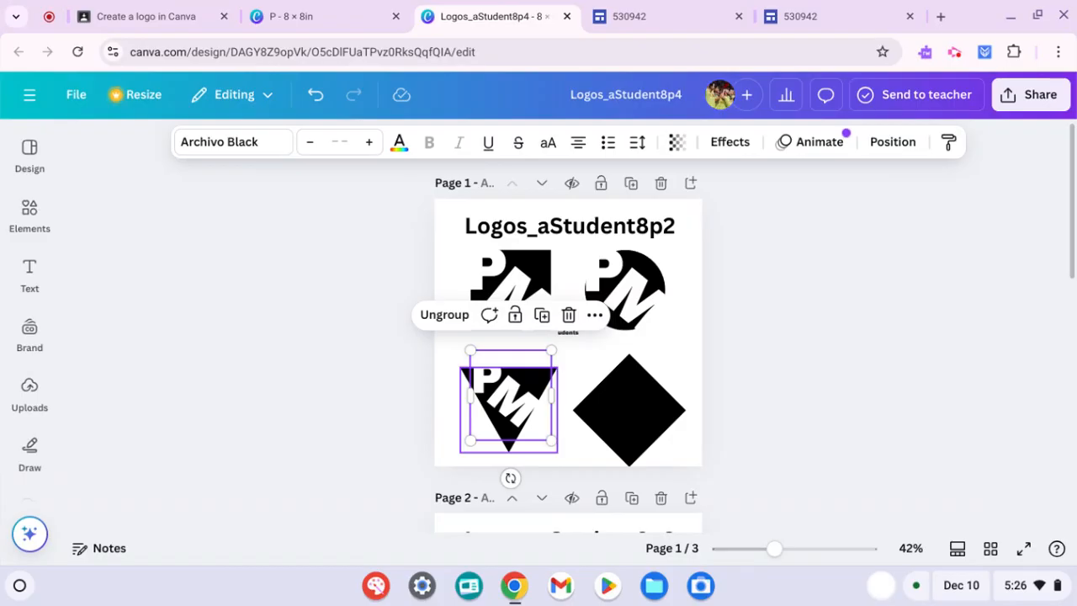
{"action": "left_click", "coordinate": [511, 478]}
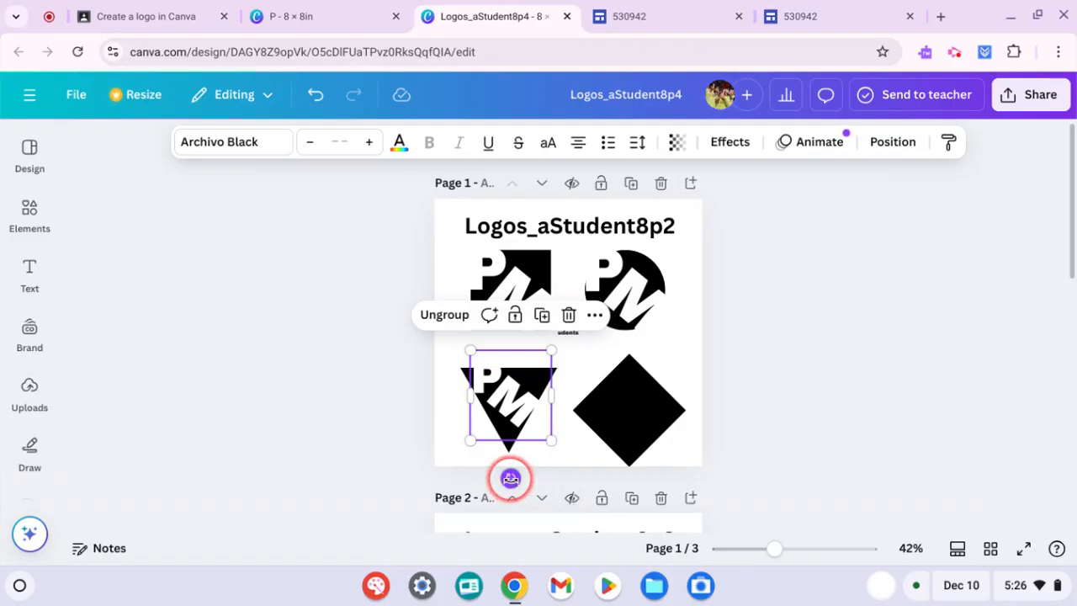
{"action": "left_click_drag", "start_coordinate": [510, 478], "coordinate": [521, 479]}
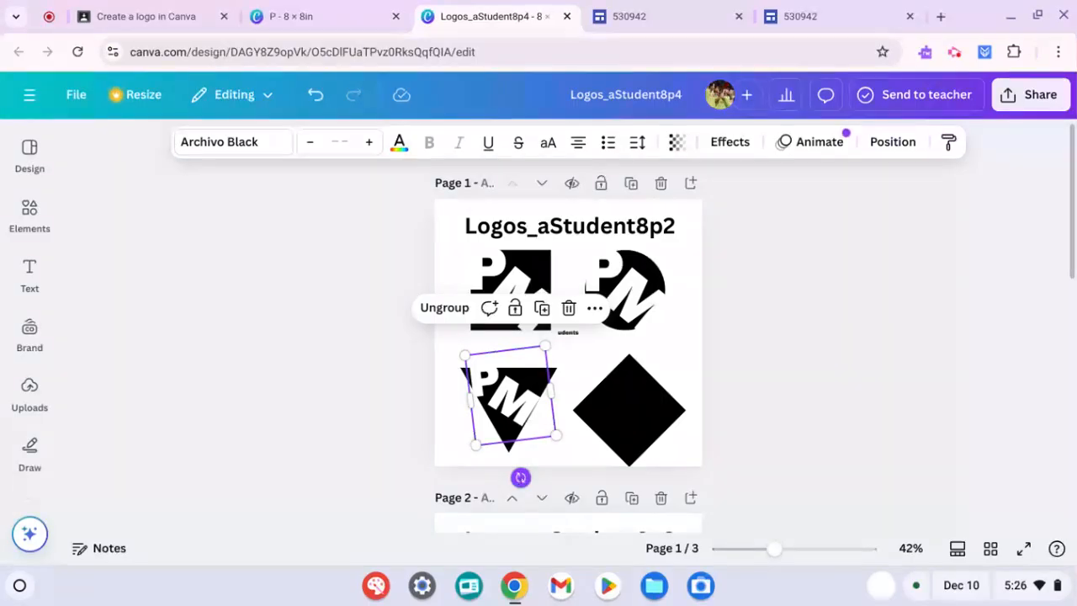
Paste another P and M pair over the diamond, group it, scale it down slightly, and tilt it counterclockwise
{"action": "key", "text": "ctrl+v"}
{"action": "left_click_drag", "start_coordinate": [524, 298], "coordinate": [646, 411]}
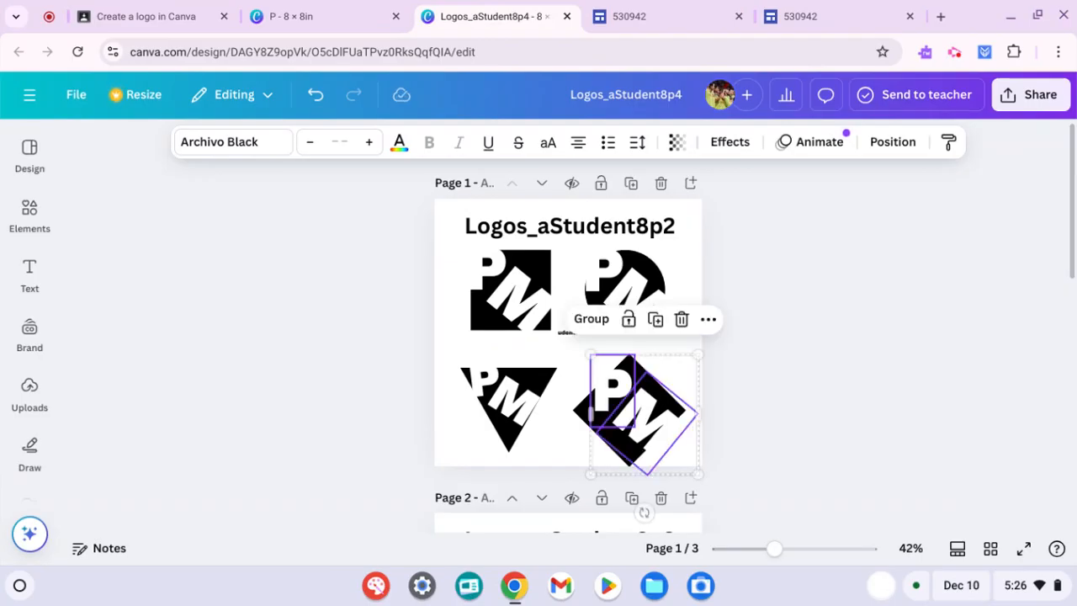
{"action": "left_click_drag", "start_coordinate": [635, 514], "coordinate": [682, 505]}
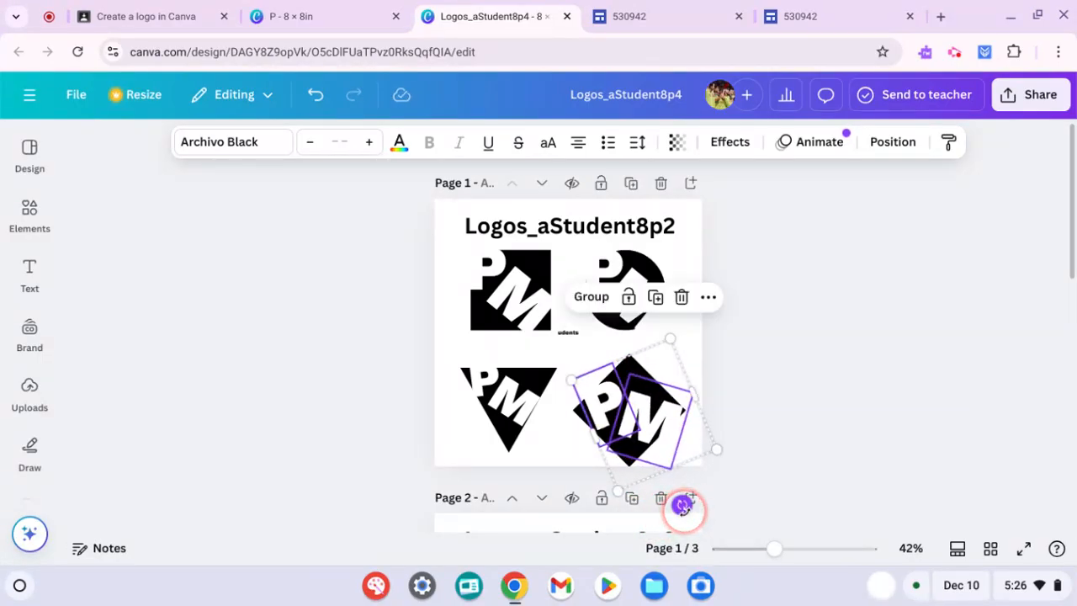
{"action": "left_click", "coordinate": [591, 297]}
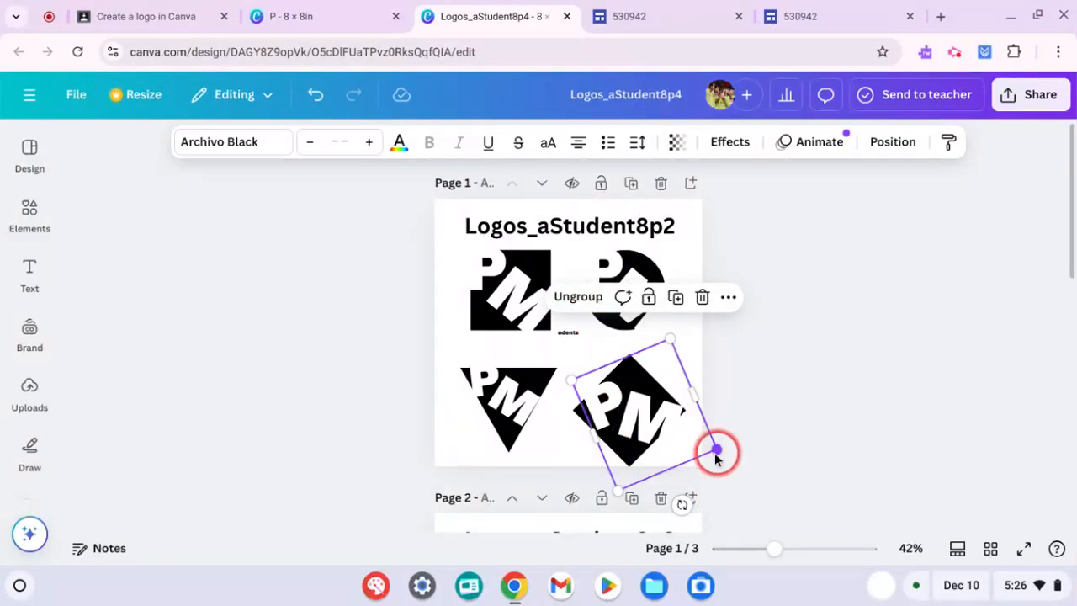
{"action": "left_click_drag", "start_coordinate": [714, 450], "coordinate": [700, 449]}
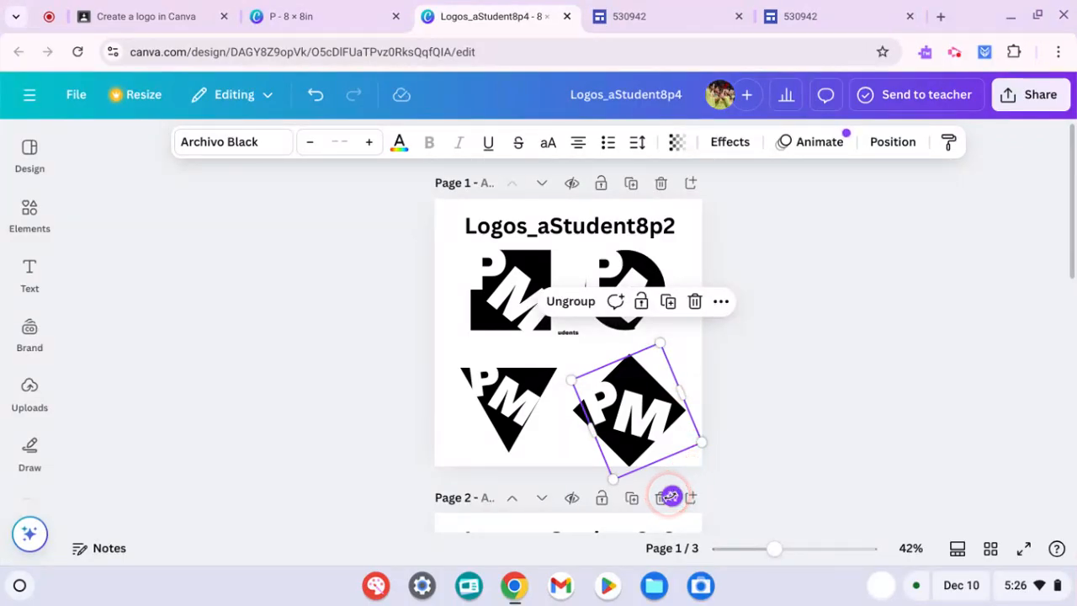
{"action": "mouse_move", "coordinate": [670, 496]}
{"action": "left_mouse_down"}
{"action": "mouse_move", "coordinate": [681, 482]}
{"action": "mouse_move", "coordinate": [660, 500]}
{"action": "left_mouse_up"}
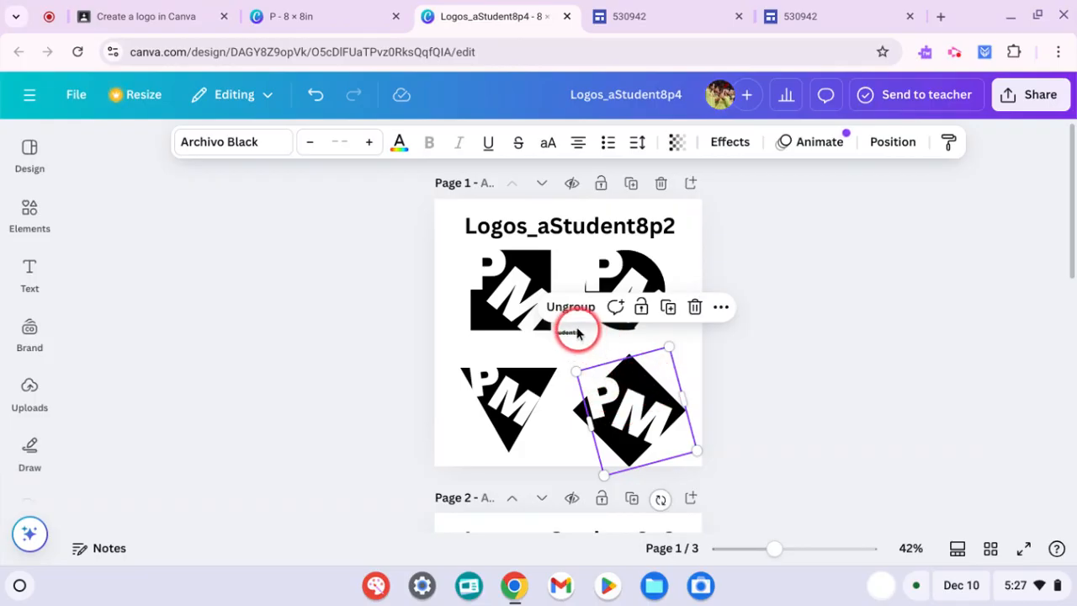
Ungroup the diamond's letters and enlarge the M from its upper-left corner to font size 135
{"action": "left_click", "coordinate": [568, 308]}
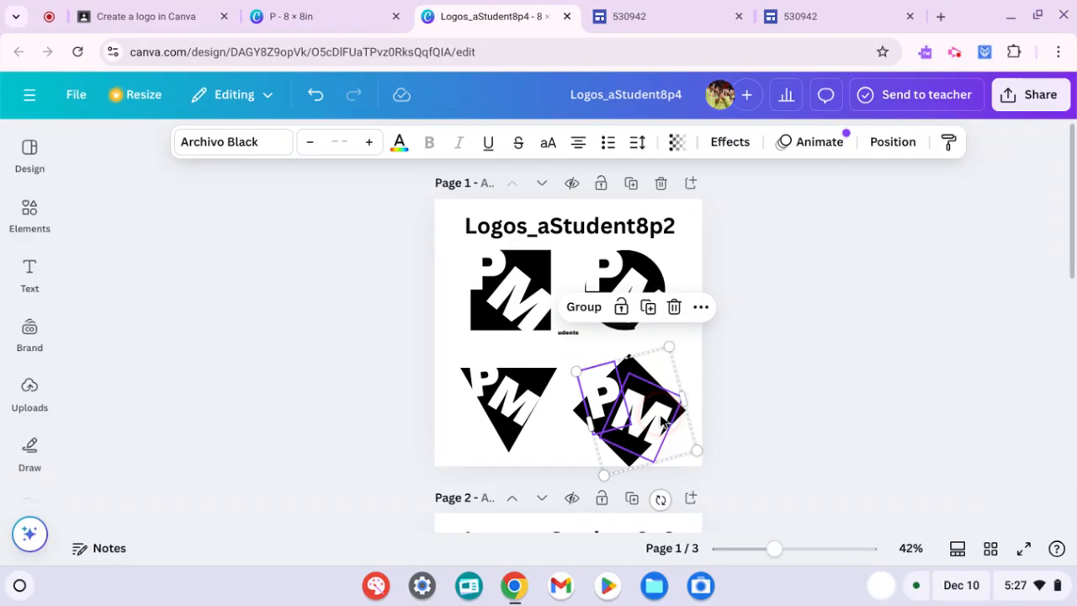
{"action": "left_click", "coordinate": [766, 429]}
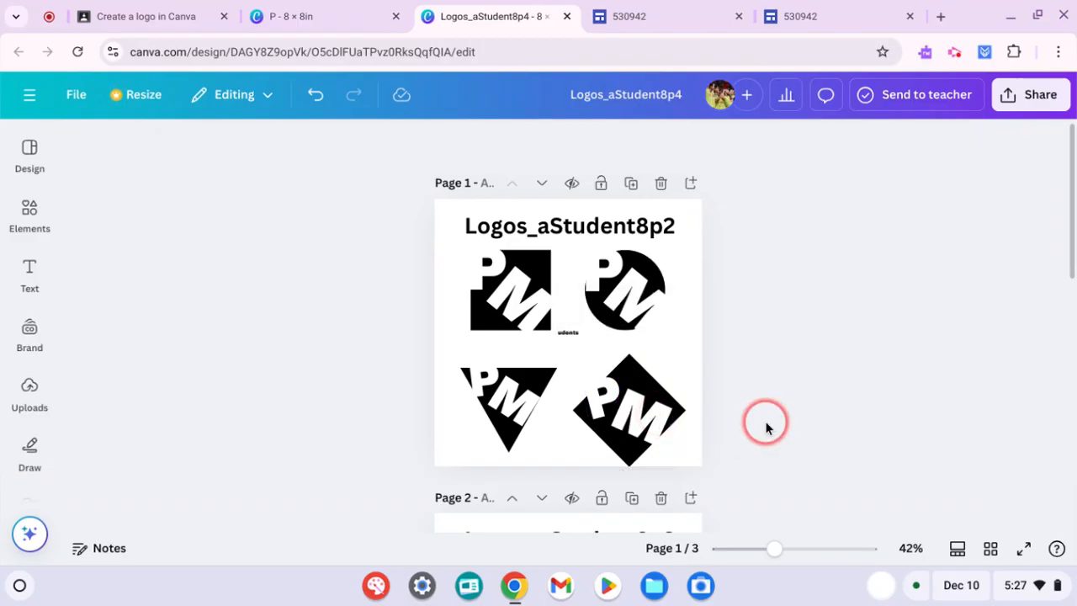
{"action": "left_click", "coordinate": [633, 413]}
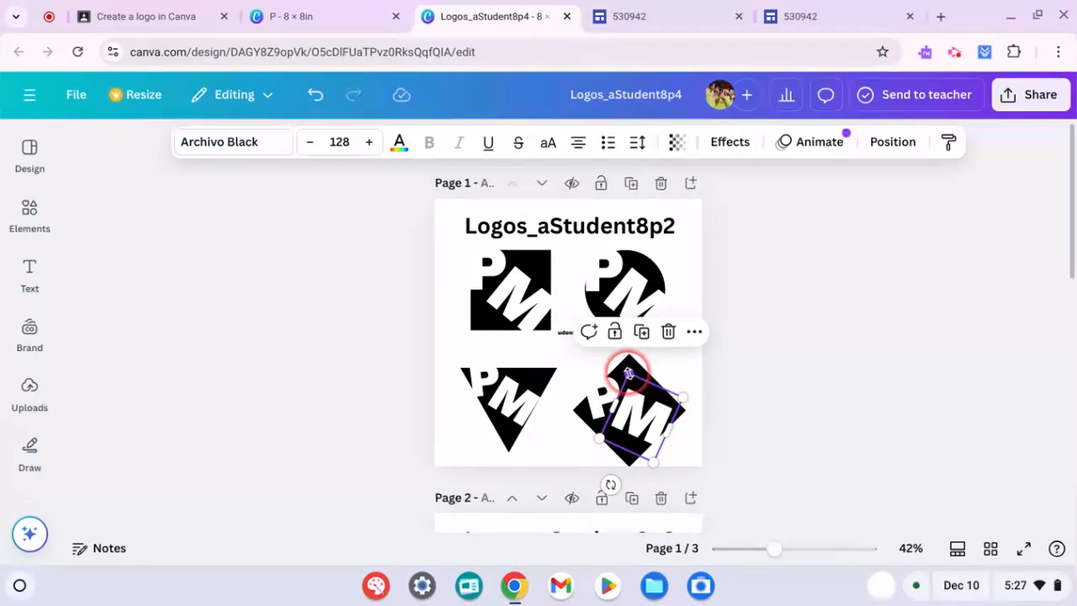
{"action": "left_click_drag", "start_coordinate": [626, 370], "coordinate": [622, 369]}
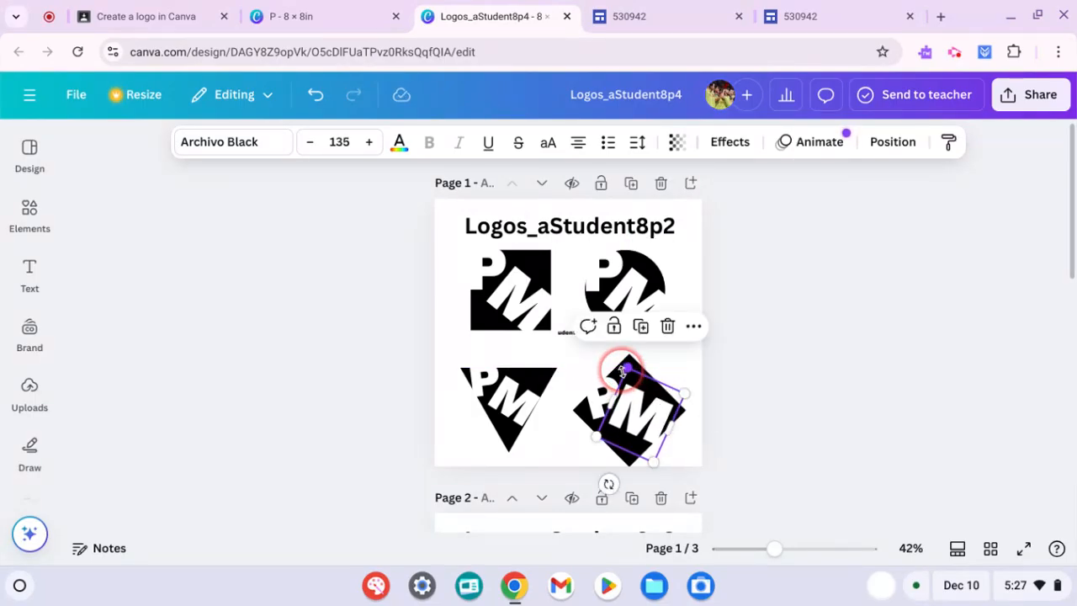
{"action": "left_click", "coordinate": [560, 431]}
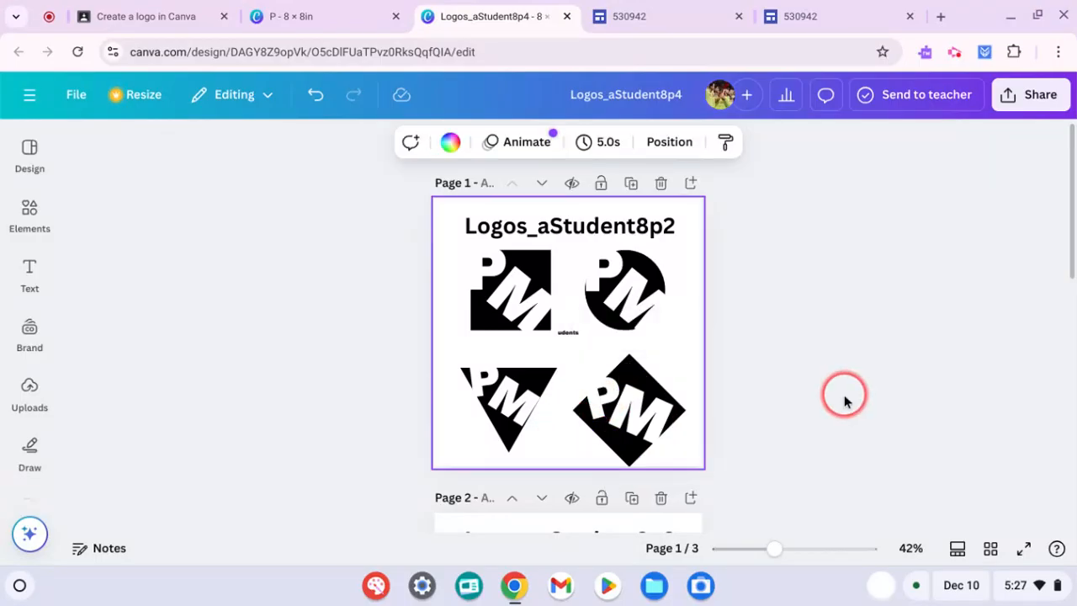
{"action": "left_click", "coordinate": [844, 399]}
Enlarge the diamond's P from its lower-right corner to font size 123
{"action": "left_click", "coordinate": [606, 410]}
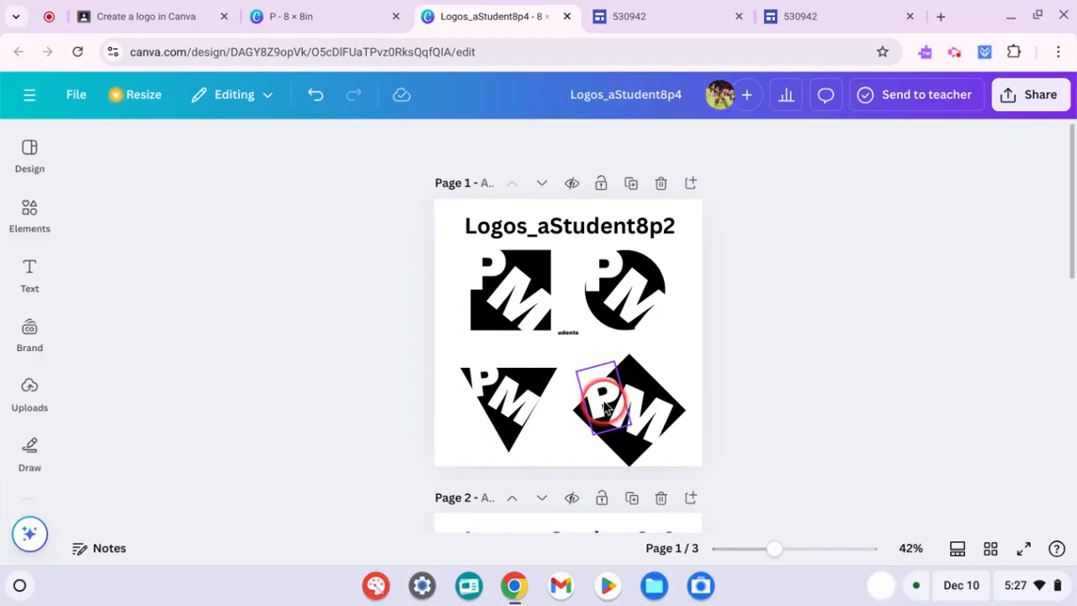
{"action": "left_click", "coordinate": [605, 407]}
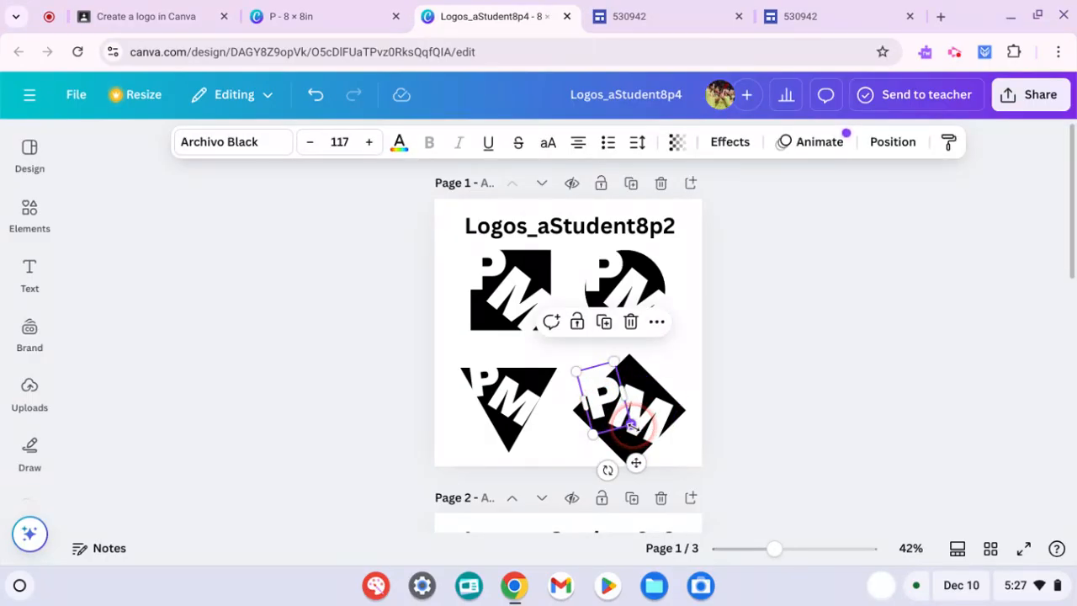
{"action": "left_click_drag", "start_coordinate": [630, 425], "coordinate": [636, 429]}
{"action": "left_click", "coordinate": [745, 389]}
{"action": "left_click", "coordinate": [757, 515]}
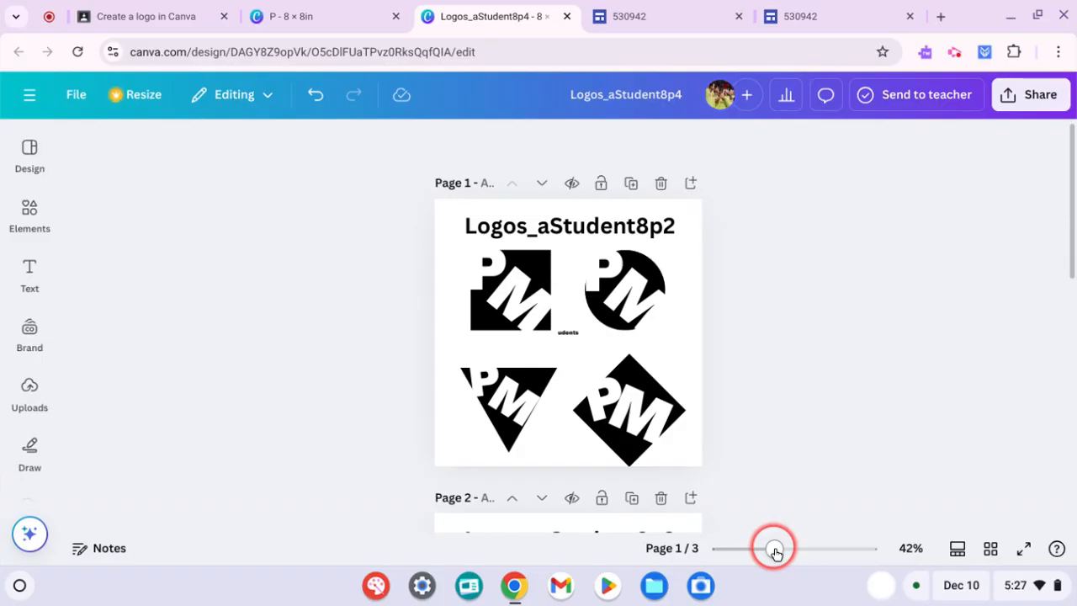
Shift the diamond's P slightly right so it sits tighter against the M
{"action": "left_click_drag", "start_coordinate": [776, 551], "coordinate": [803, 554]}
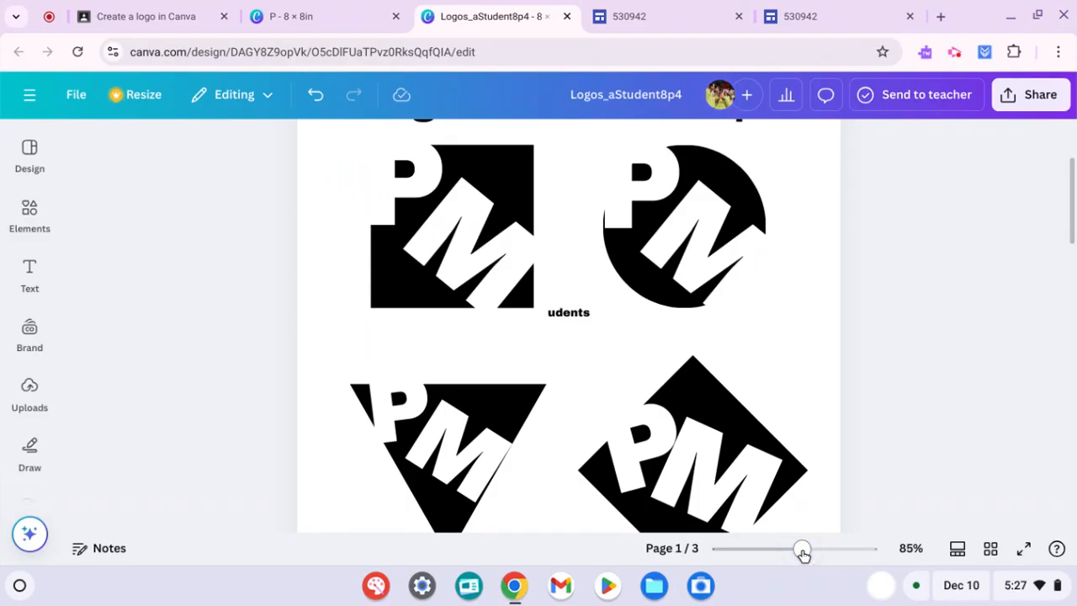
{"action": "scroll", "coordinate": [568, 326], "scroll_direction": "down", "scroll_amount": 5}
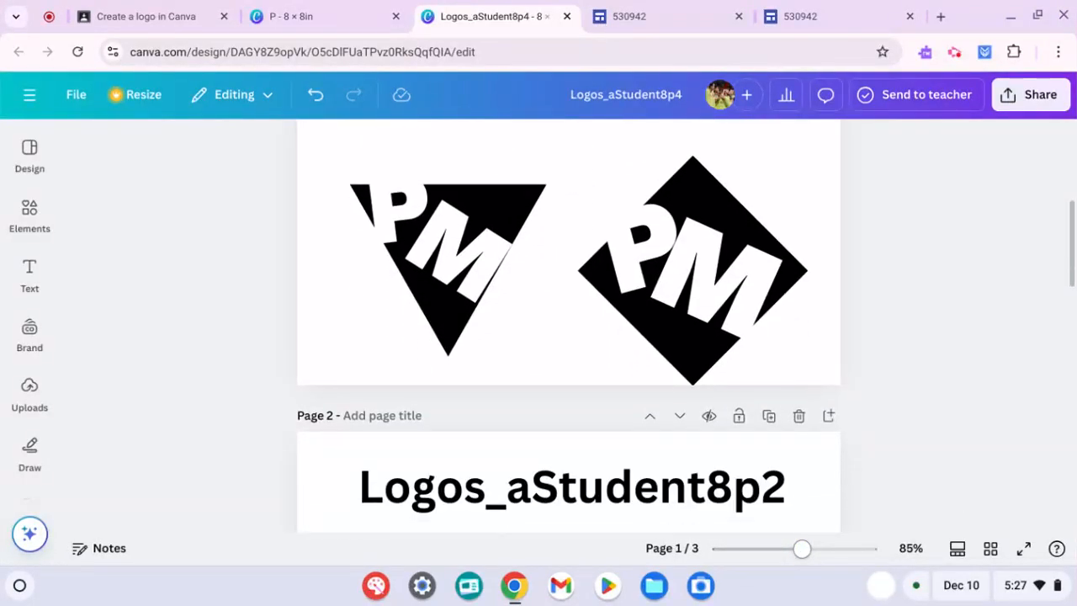
{"action": "scroll", "coordinate": [568, 326], "scroll_direction": "up", "scroll_amount": 1}
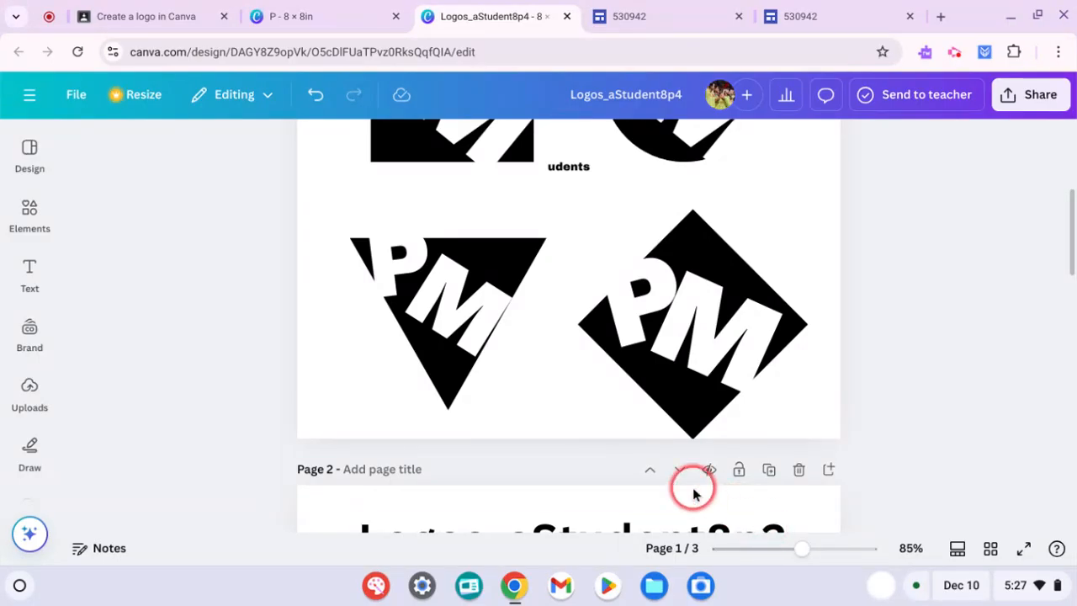
{"action": "left_click", "coordinate": [627, 322]}
{"action": "left_click_drag", "start_coordinate": [626, 323], "coordinate": [633, 323]}
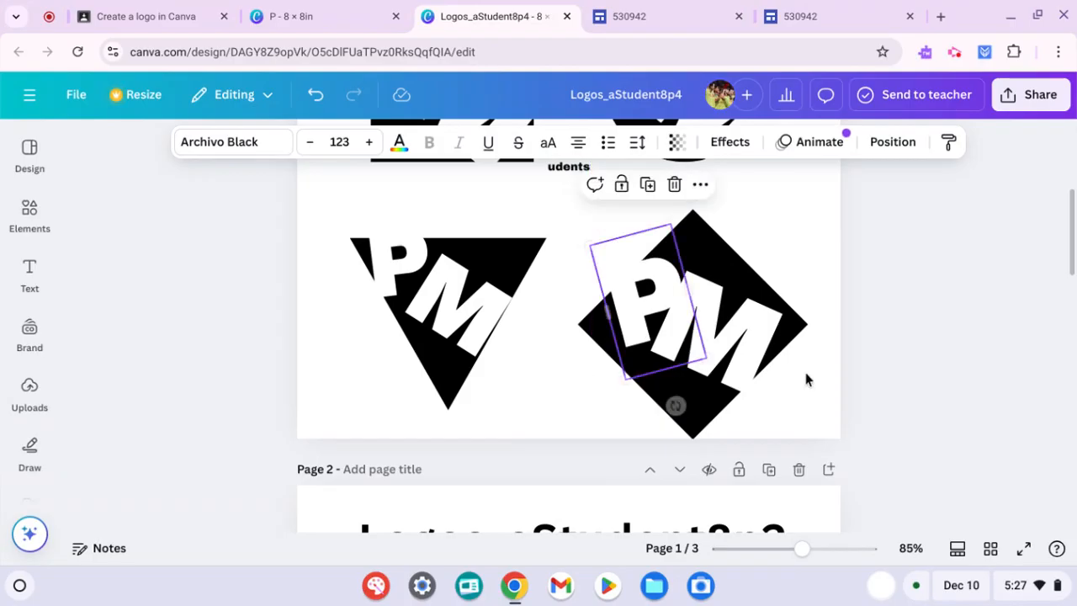
{"action": "left_click", "coordinate": [907, 359]}
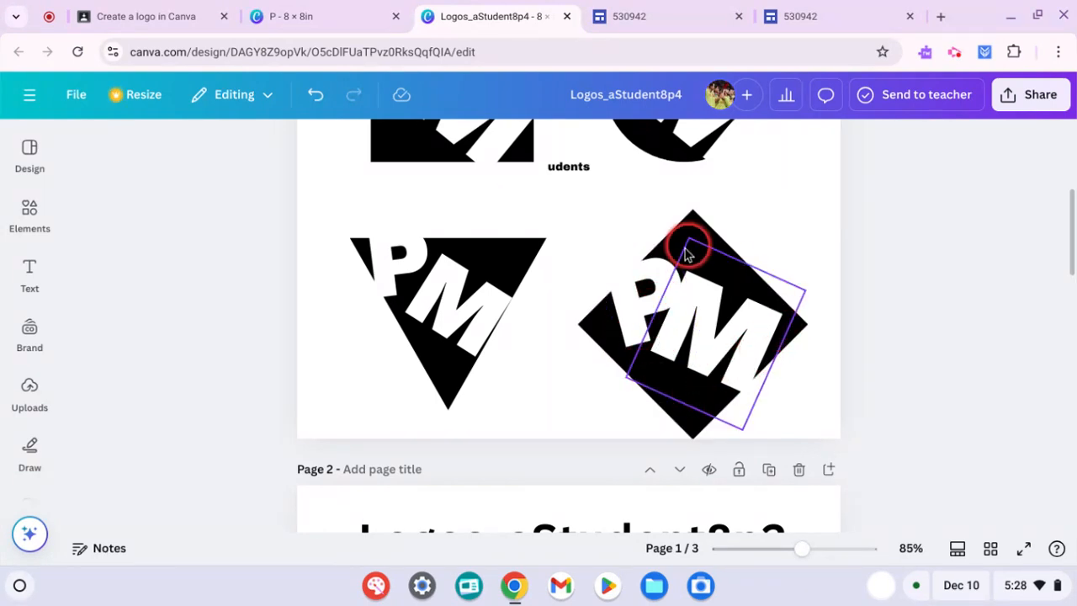
Delete the Logos_aStudent8p2 title from page 1
{"action": "left_click_drag", "start_coordinate": [809, 550], "coordinate": [764, 555]}
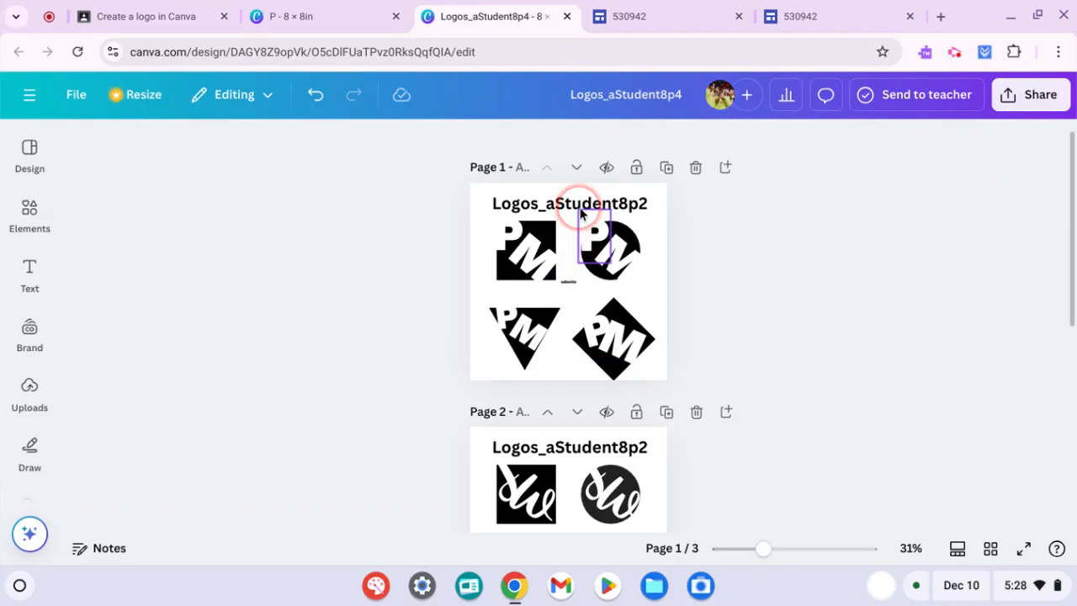
{"action": "left_click", "coordinate": [581, 215]}
{"action": "left_click", "coordinate": [530, 203]}
{"action": "left_click", "coordinate": [604, 343]}
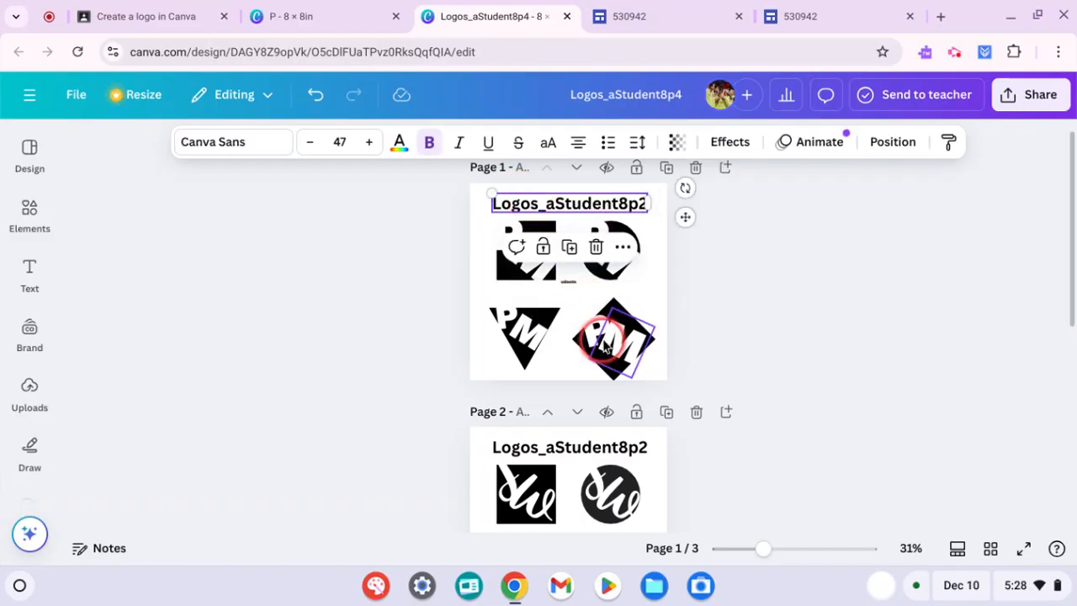
{"action": "left_click", "coordinate": [595, 246]}
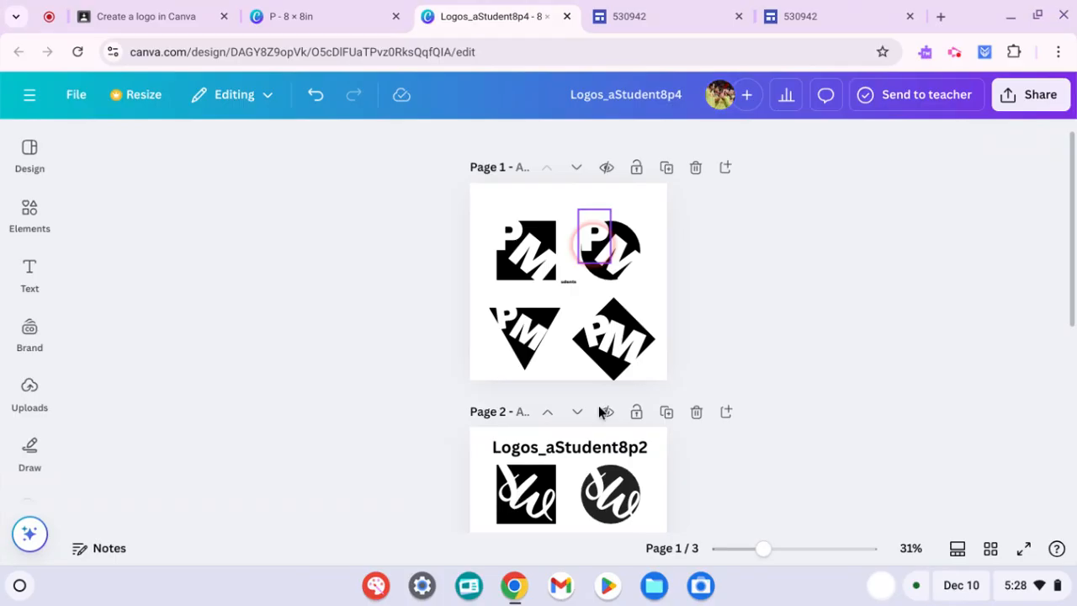
{"action": "left_click", "coordinate": [570, 450]}
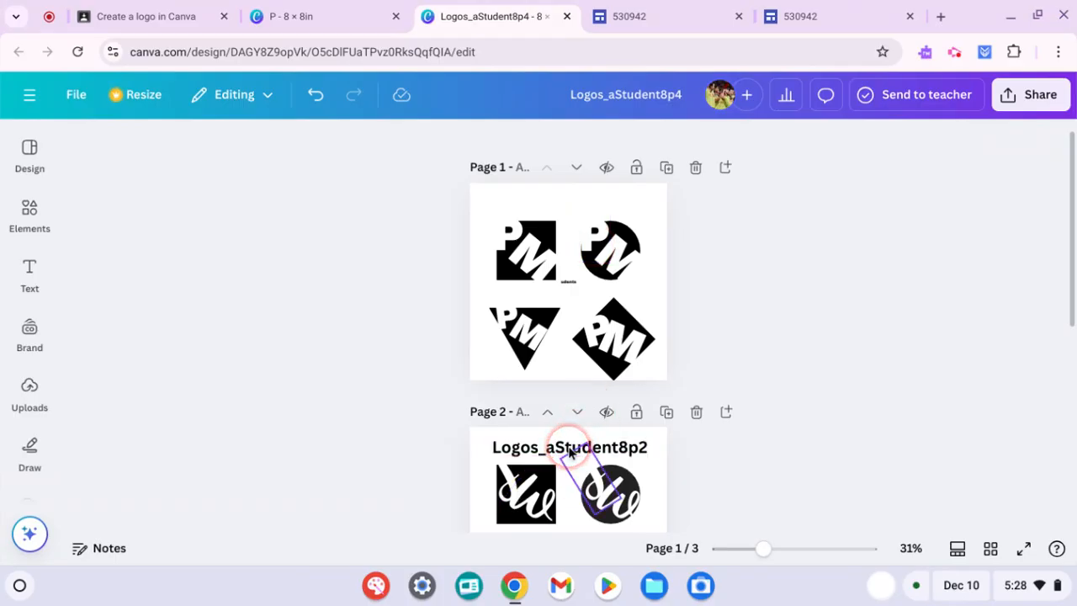
{"action": "left_click", "coordinate": [548, 452]}
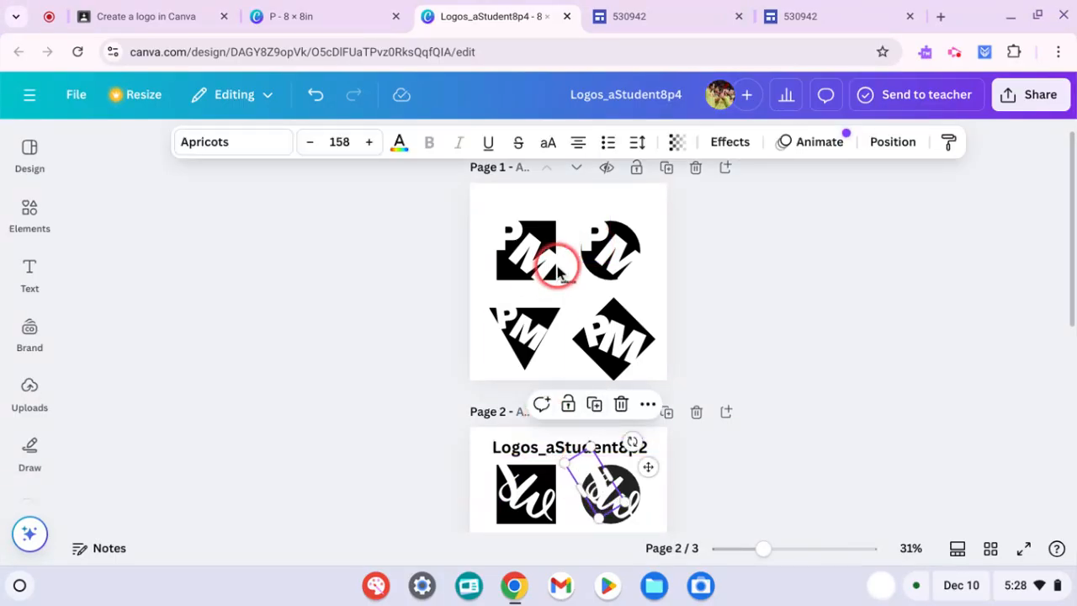
{"action": "left_click", "coordinate": [622, 405]}
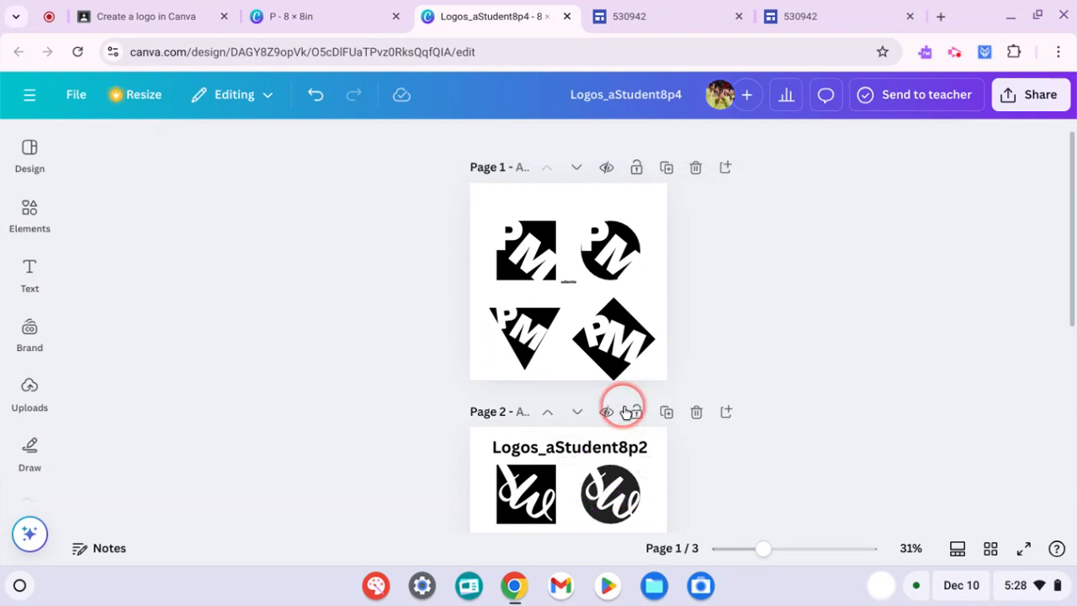
Look over the example logos on page 2 and the basic shapes on page 3
{"action": "scroll", "coordinate": [569, 326], "scroll_direction": "down", "scroll_amount": 5}
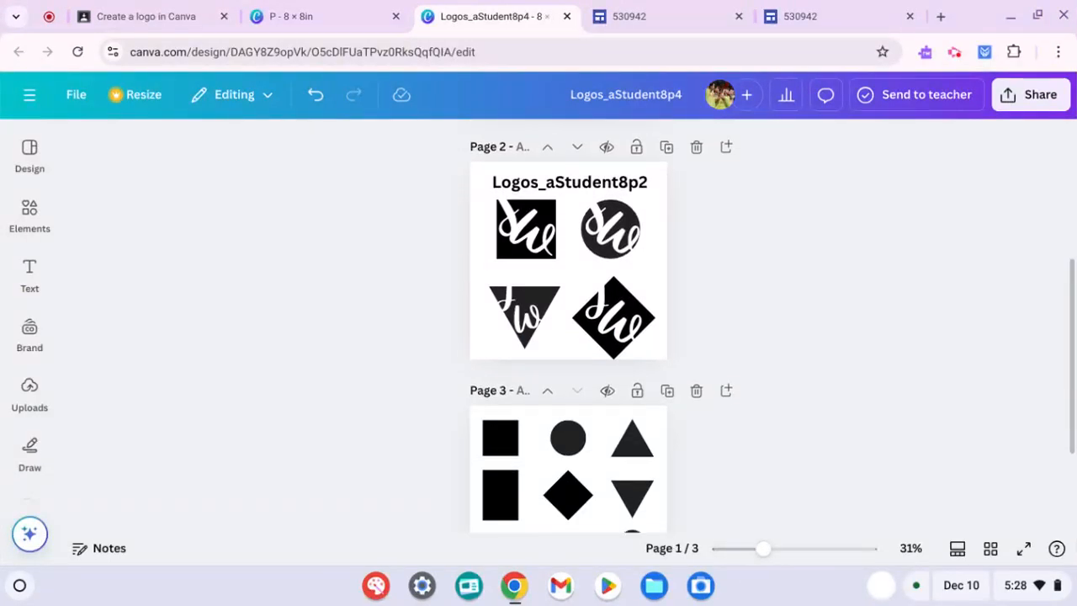
{"action": "scroll", "coordinate": [569, 326], "scroll_direction": "down", "scroll_amount": 1}
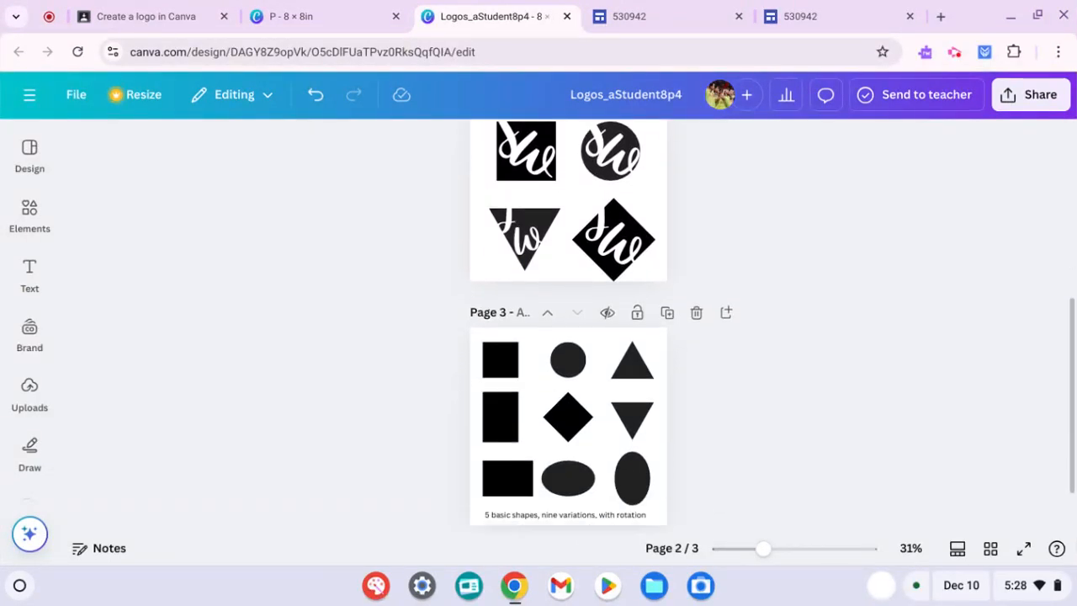
{"action": "scroll", "coordinate": [568, 325], "scroll_direction": "down", "scroll_amount": 1}
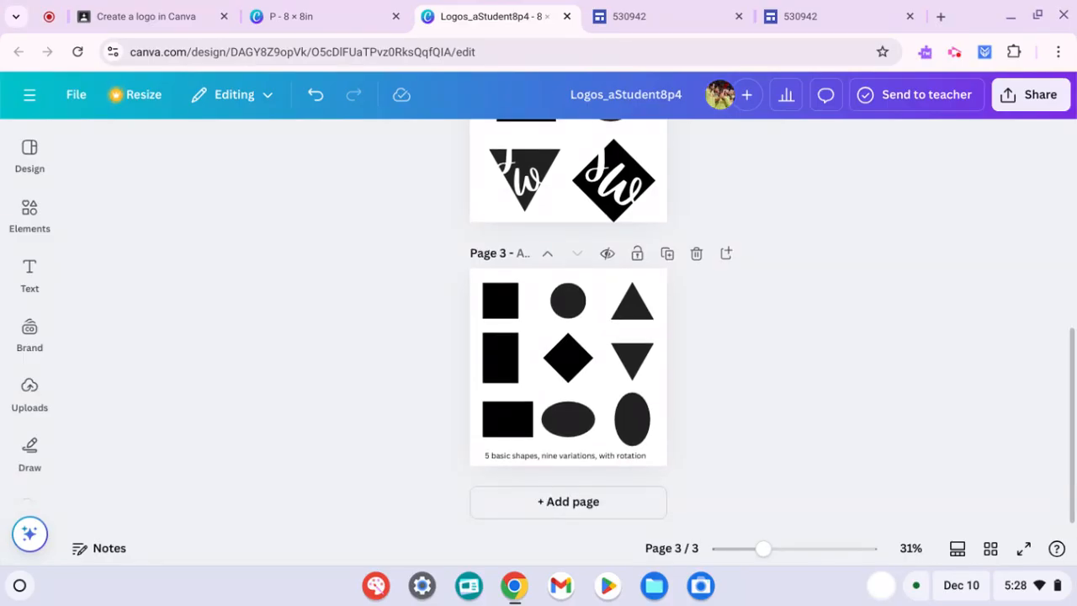
Clear the example logos and basic shapes from pages 2 and 3, and delete both pages
{"action": "scroll", "coordinate": [568, 326], "scroll_direction": "up", "scroll_amount": 3}
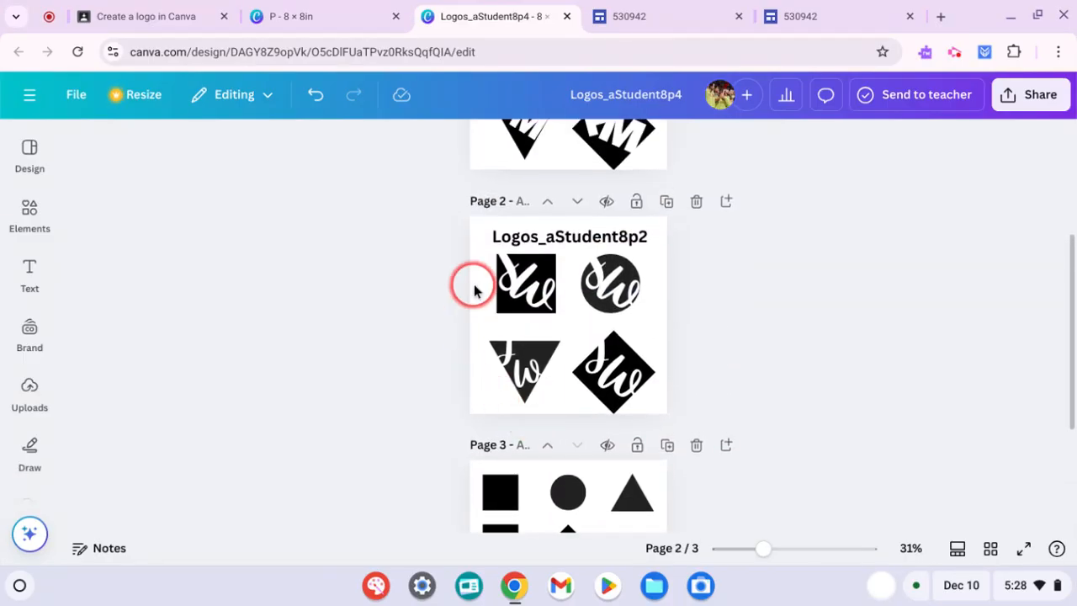
{"action": "left_click_drag", "start_coordinate": [459, 237], "coordinate": [711, 561]}
{"action": "key", "text": "Delete"}
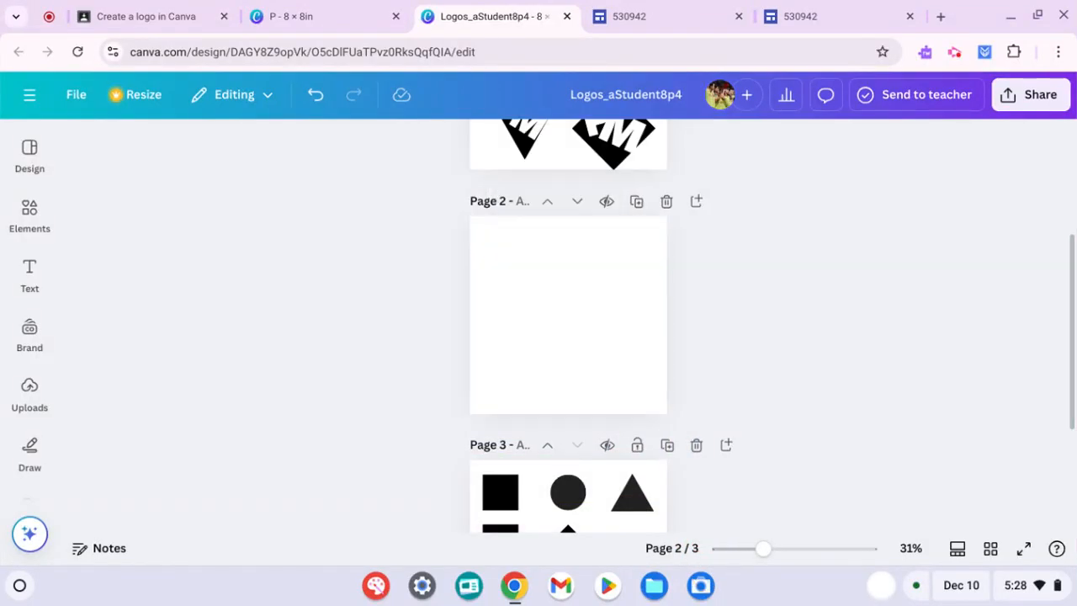
{"action": "scroll", "coordinate": [568, 336], "scroll_direction": "down", "scroll_amount": 3}
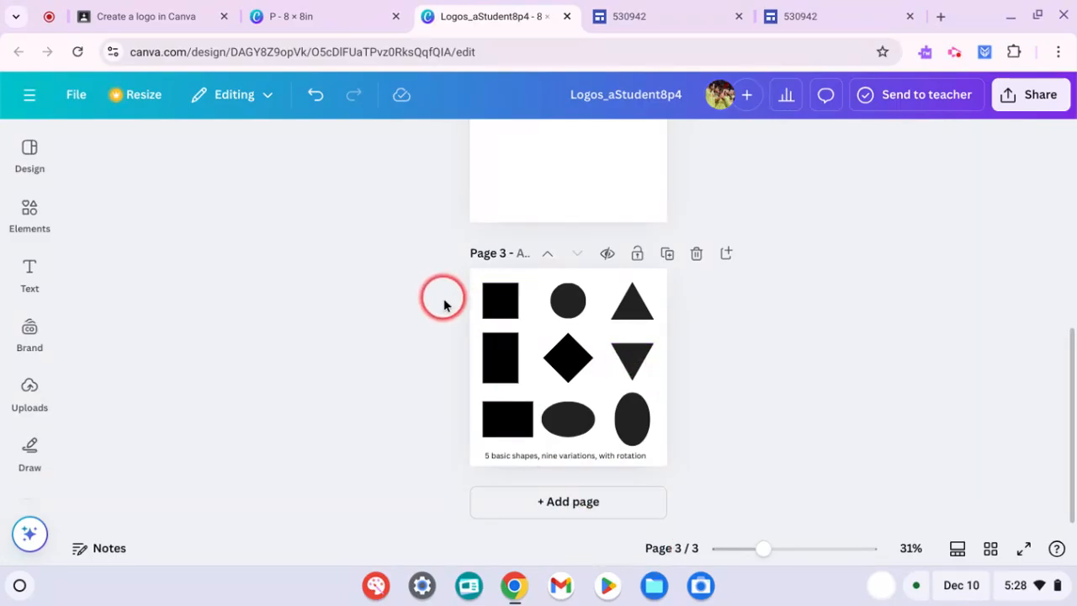
{"action": "left_click_drag", "start_coordinate": [447, 292], "coordinate": [657, 438]}
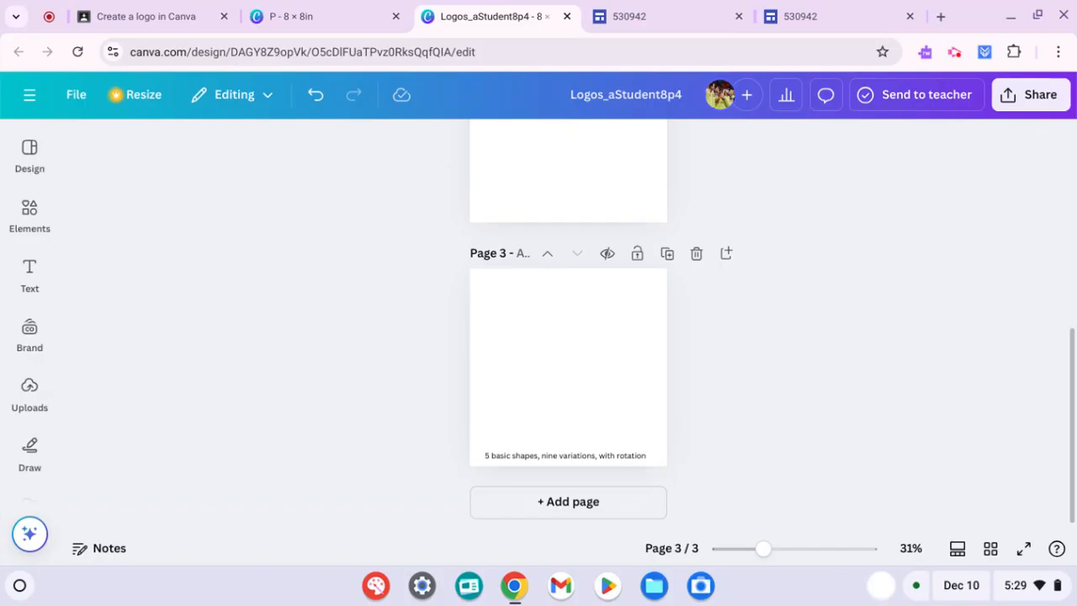
{"action": "left_click", "coordinate": [696, 255]}
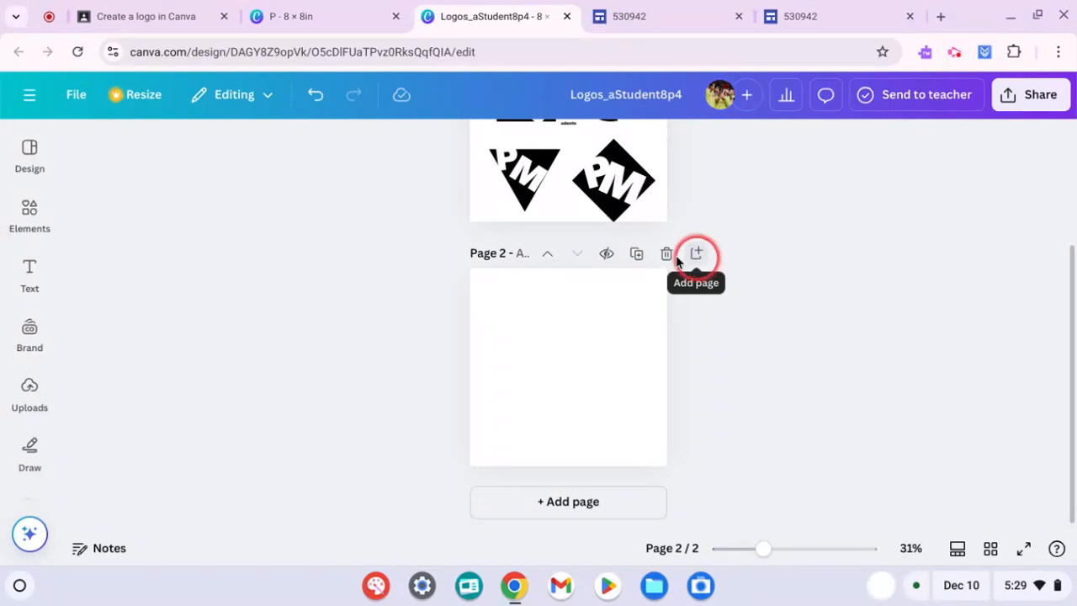
{"action": "left_click", "coordinate": [666, 255]}
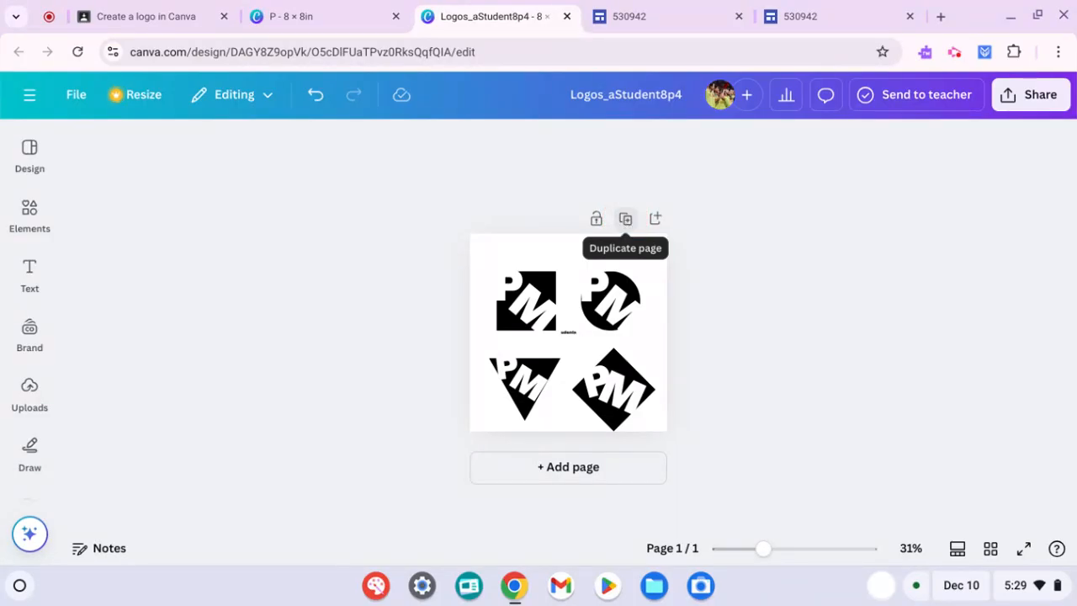
Duplicate the page of PM logos to make a second page
{"action": "left_click", "coordinate": [625, 220]}
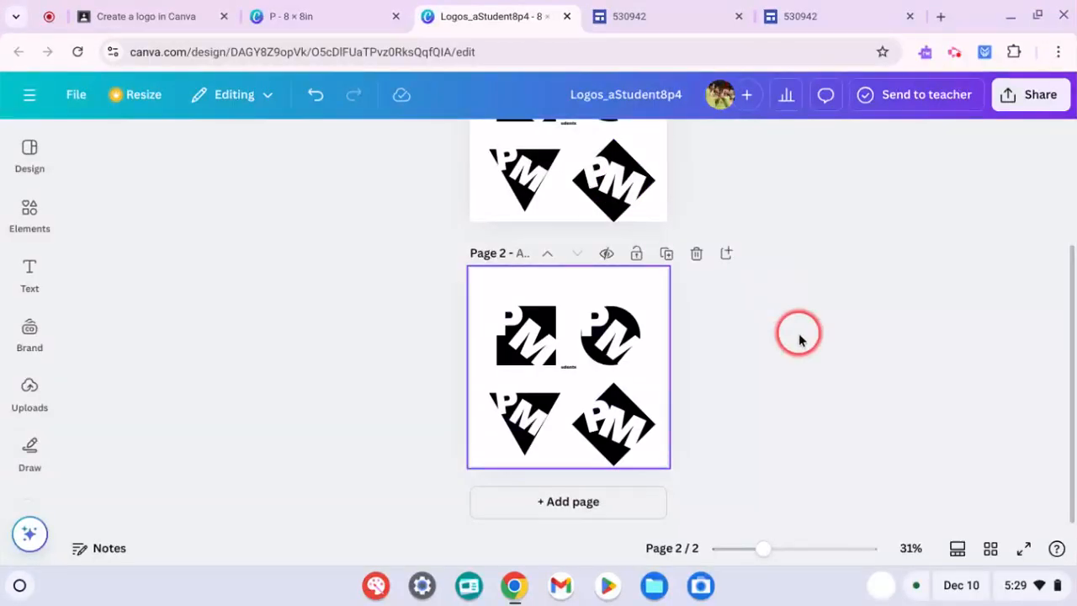
{"action": "left_click", "coordinate": [799, 339]}
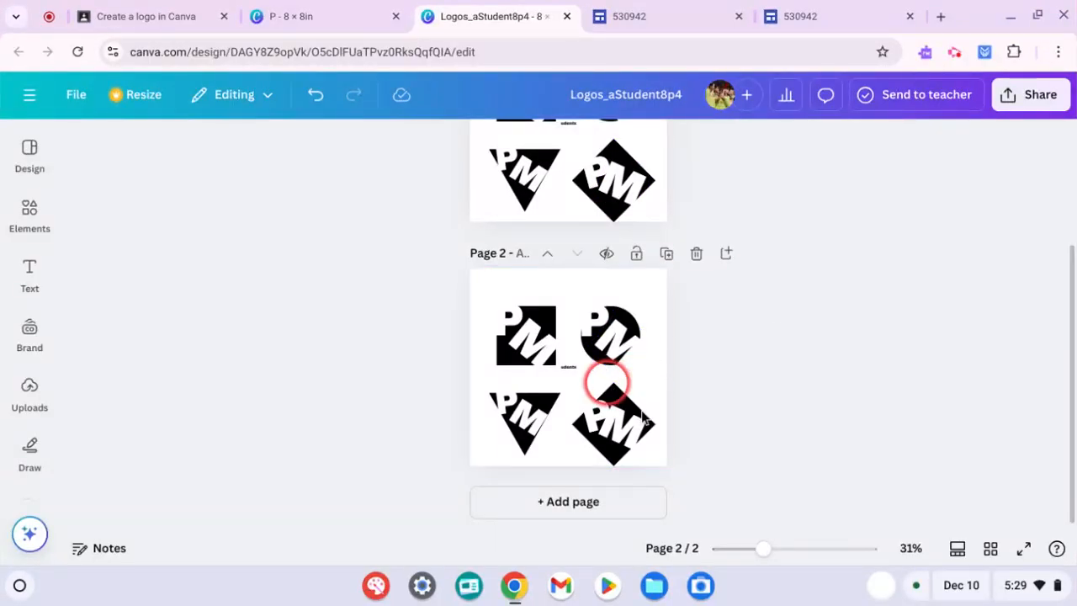
Set all the lettering on page 2 to the handwriting font Playwrite US Modern
{"action": "mouse_move", "coordinate": [762, 549]}
{"action": "left_mouse_down"}
{"action": "mouse_move", "coordinate": [799, 550]}
{"action": "mouse_move", "coordinate": [774, 560]}
{"action": "left_mouse_up"}
{"action": "scroll", "coordinate": [568, 337], "scroll_direction": "down", "scroll_amount": 1}
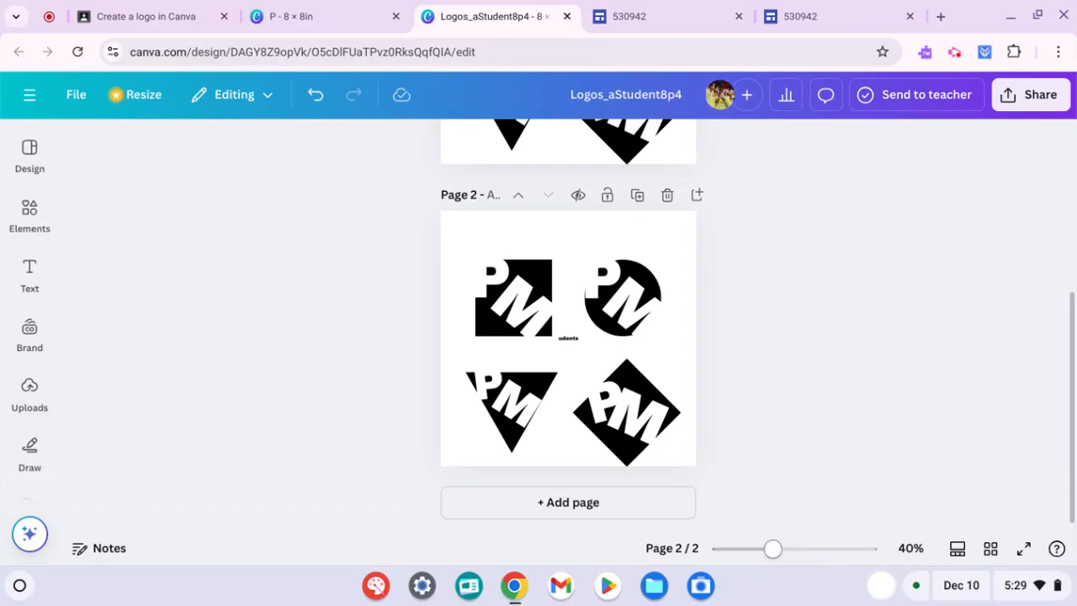
{"action": "left_click", "coordinate": [513, 409]}
{"action": "left_click", "coordinate": [431, 292]}
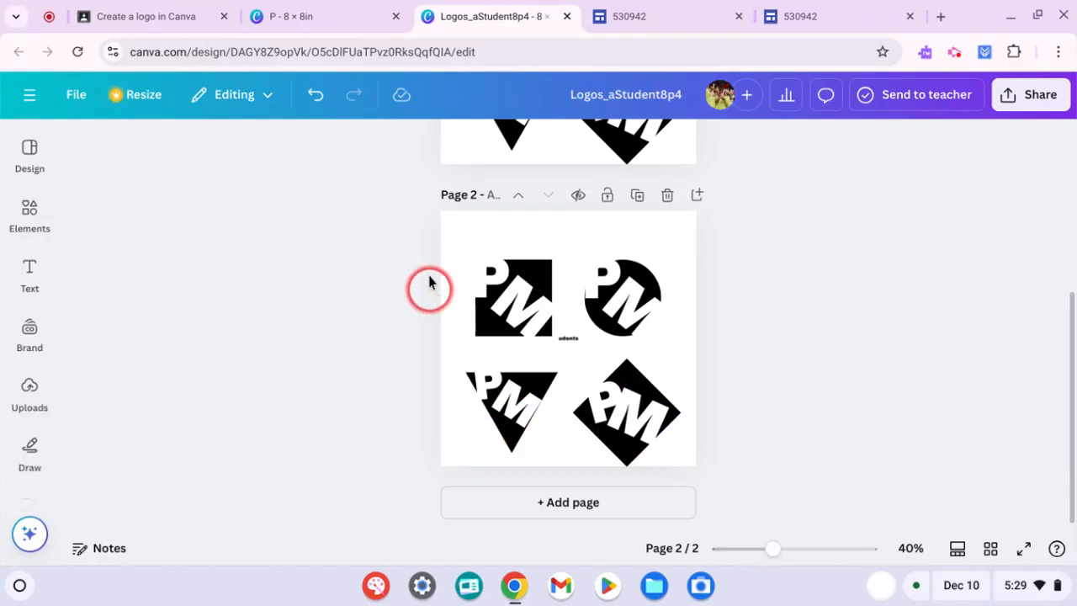
{"action": "left_click_drag", "start_coordinate": [422, 250], "coordinate": [736, 463]}
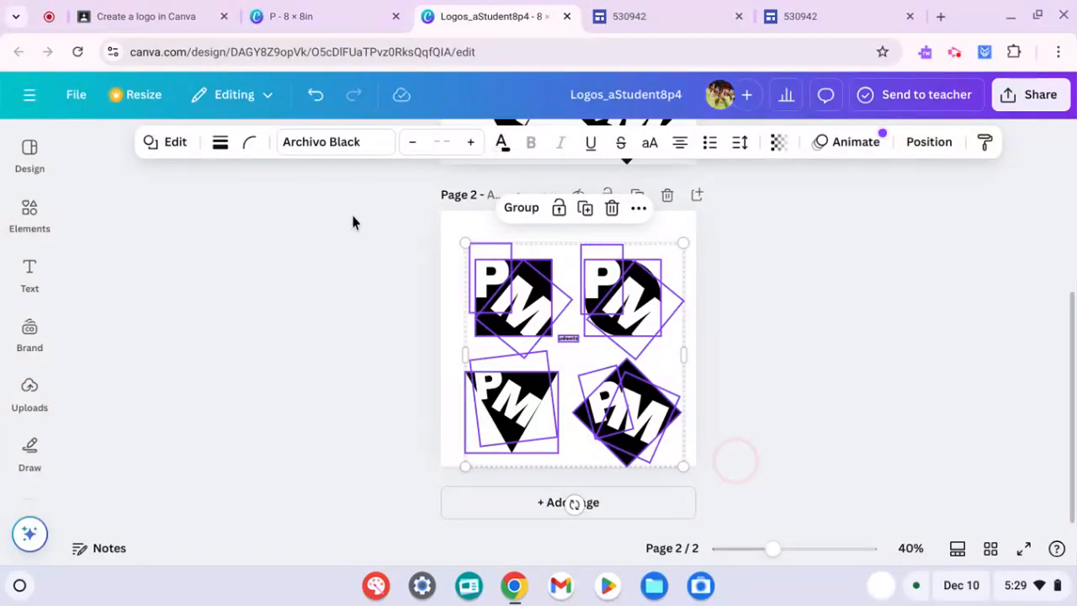
{"action": "left_click", "coordinate": [328, 143]}
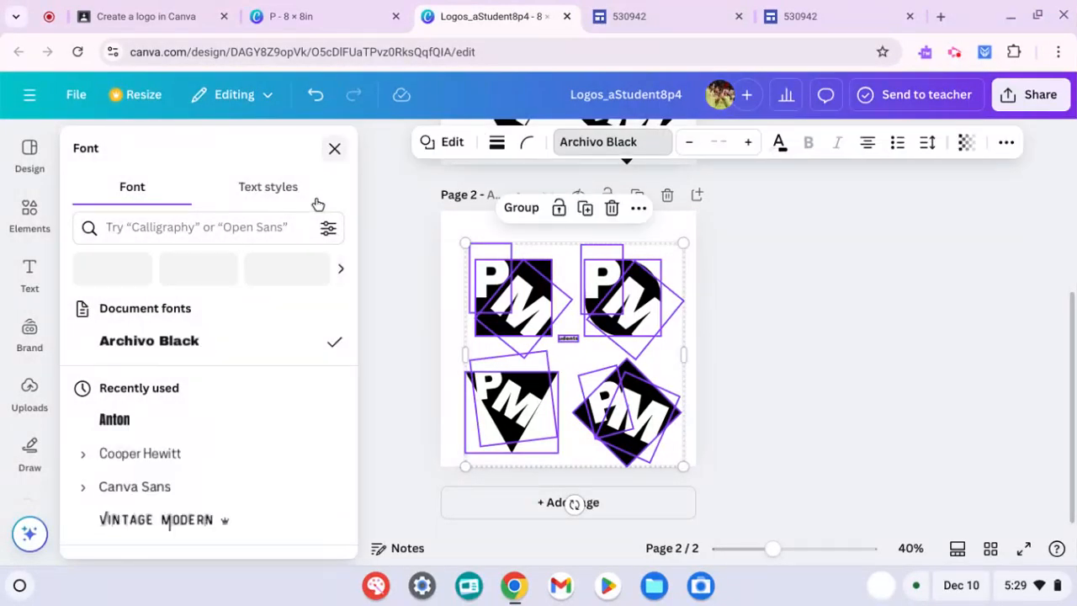
{"action": "left_click", "coordinate": [319, 325]}
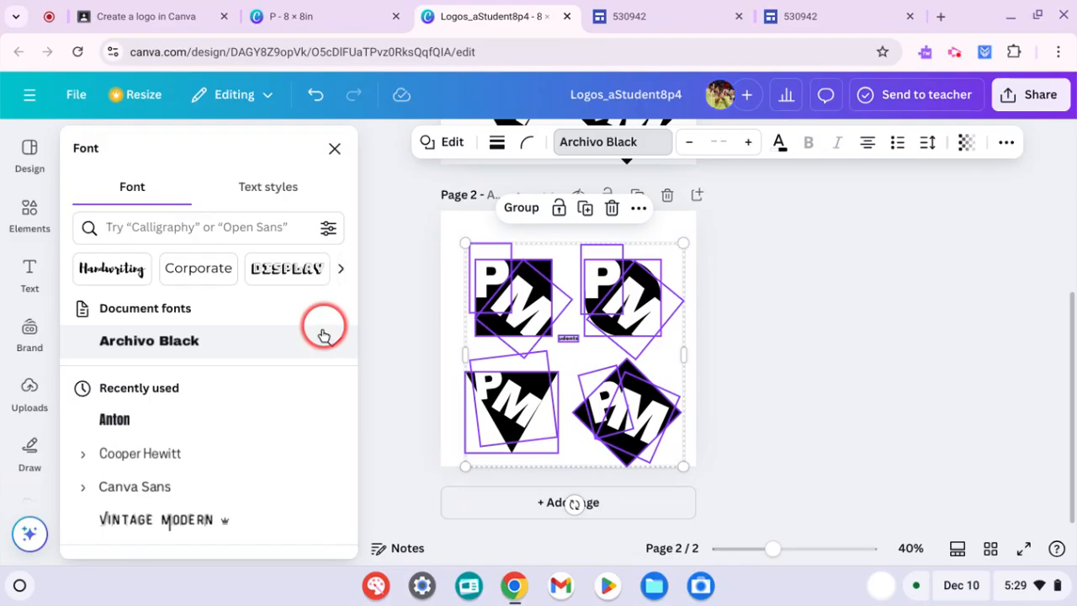
{"action": "left_click", "coordinate": [167, 320]}
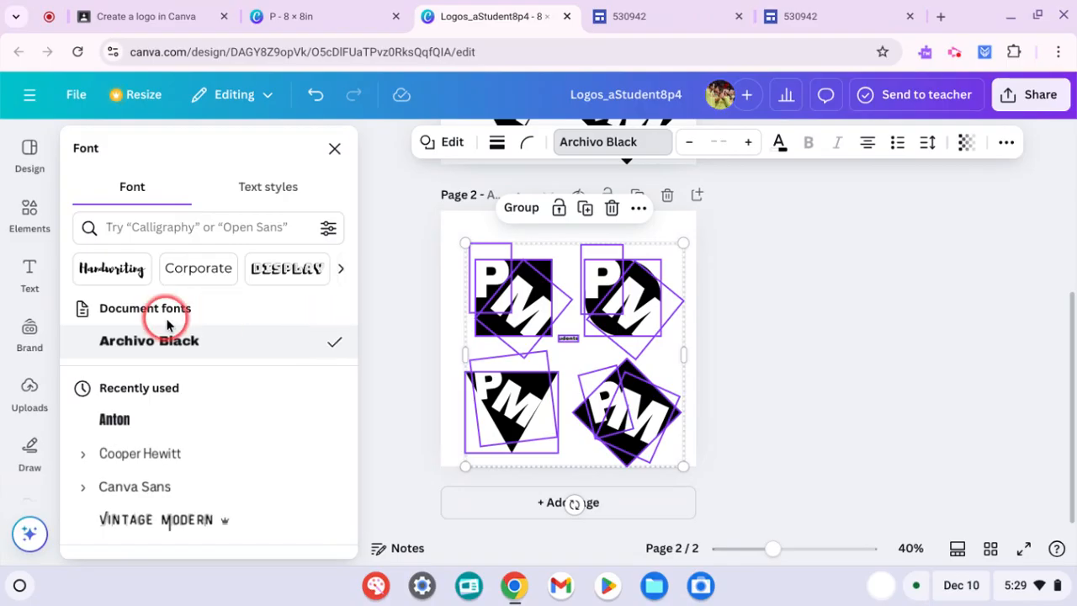
{"action": "left_click", "coordinate": [109, 269]}
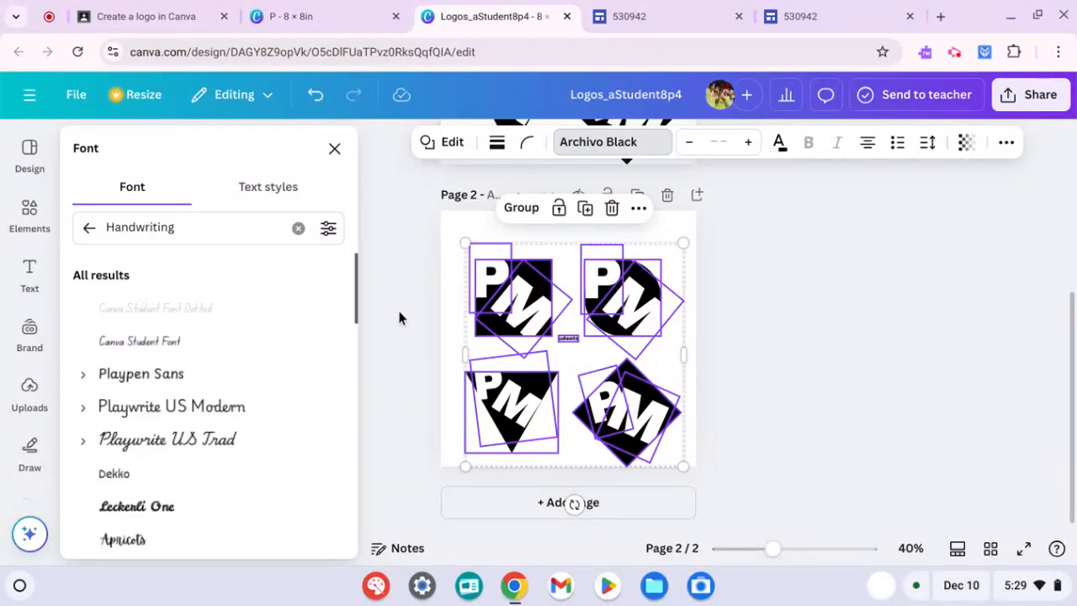
{"action": "left_click", "coordinate": [176, 412]}
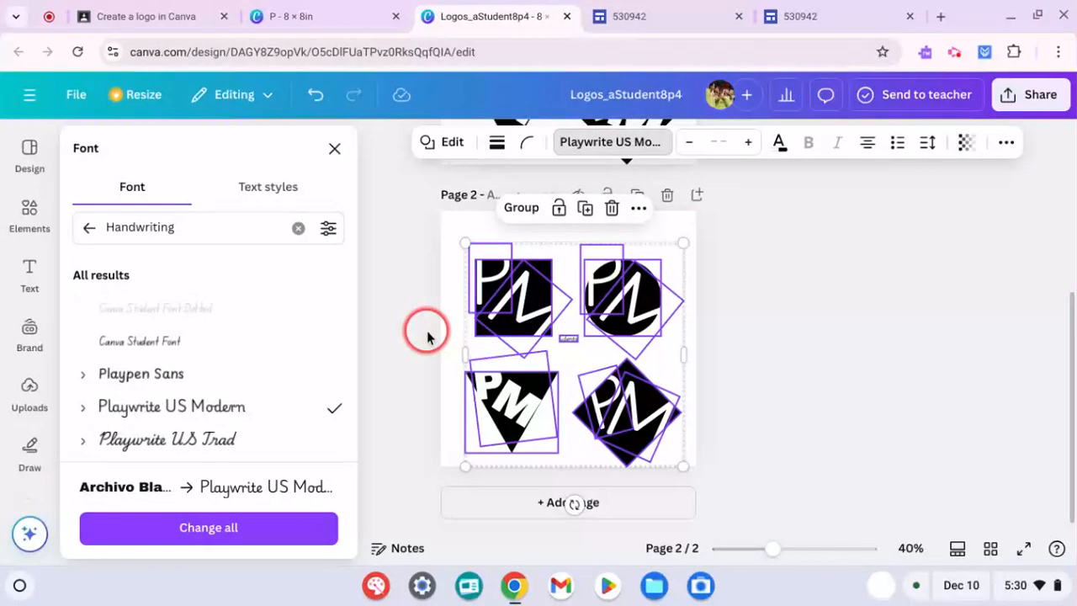
{"action": "key", "text": "Escape"}
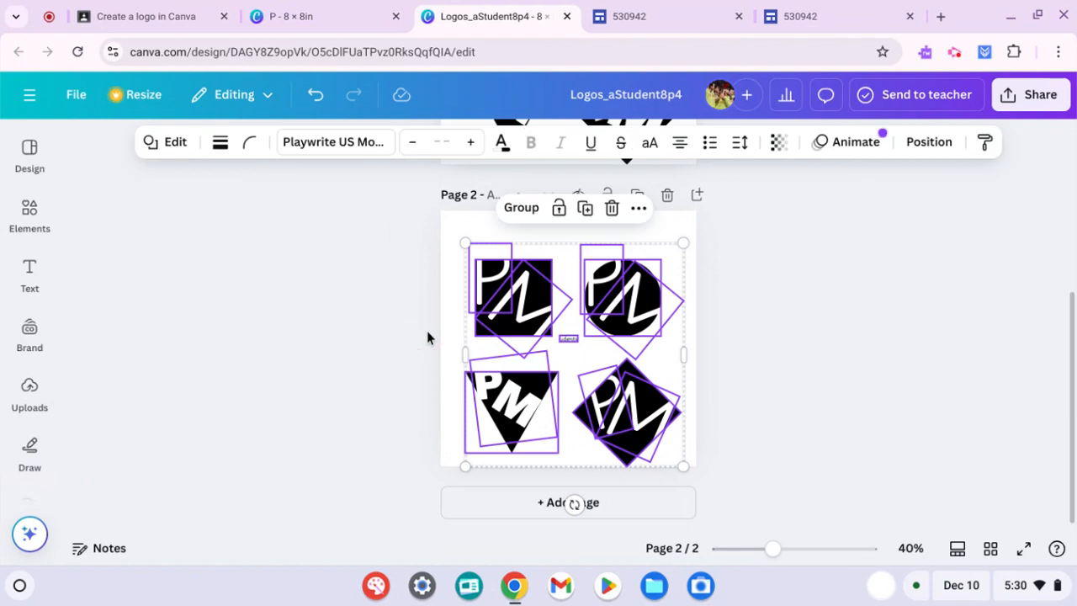
{"action": "left_click", "coordinate": [426, 333]}
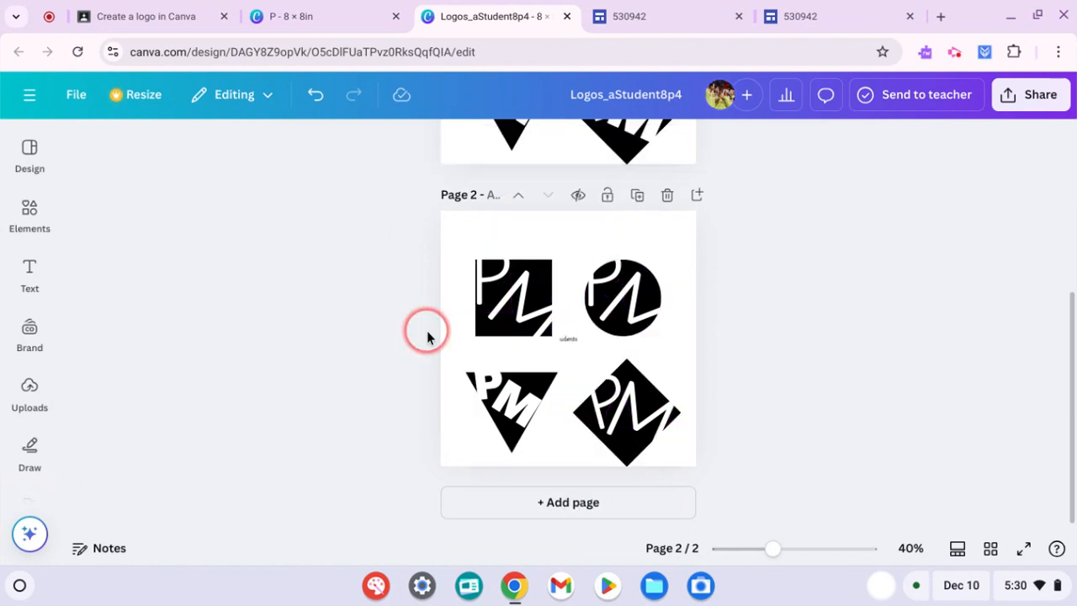
Change the font of the square logo's P and M on page 2 to Leckerli One
{"action": "left_click", "coordinate": [508, 324]}
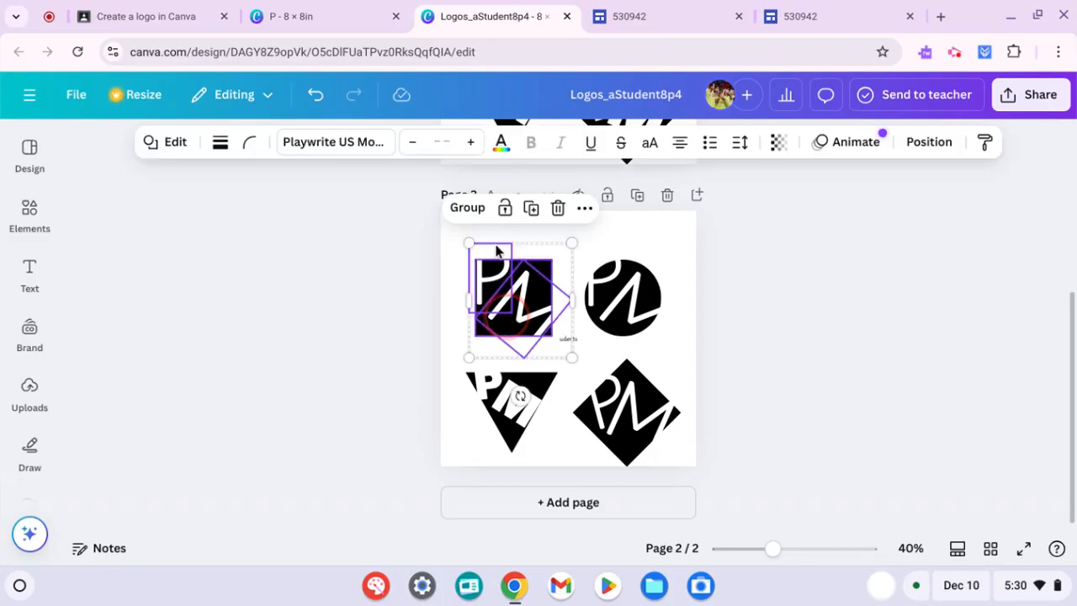
{"action": "left_click", "coordinate": [293, 144]}
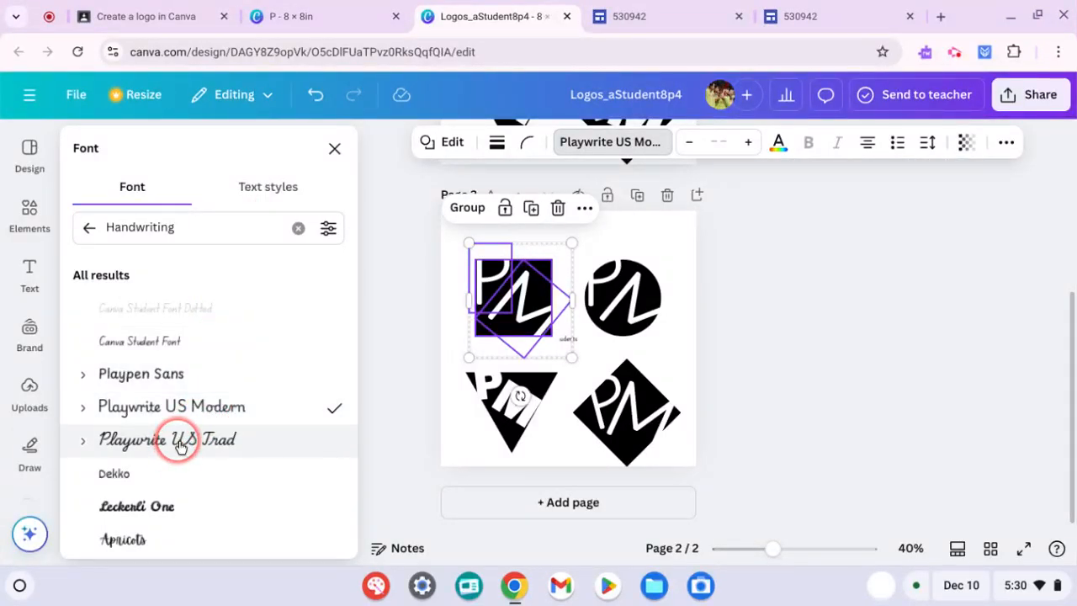
{"action": "left_click", "coordinate": [138, 511]}
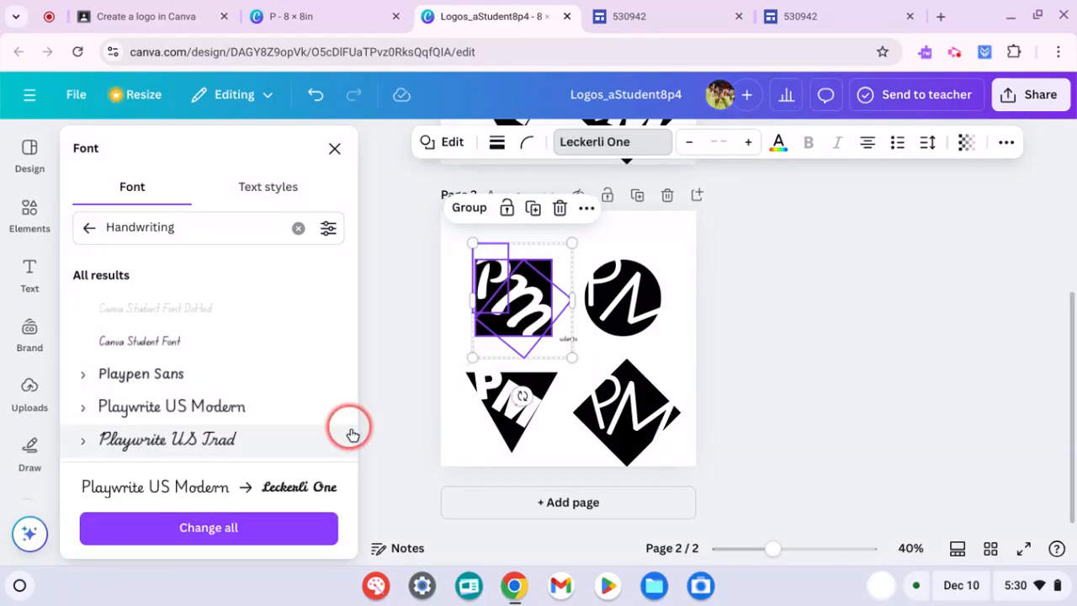
{"action": "left_click", "coordinate": [383, 430]}
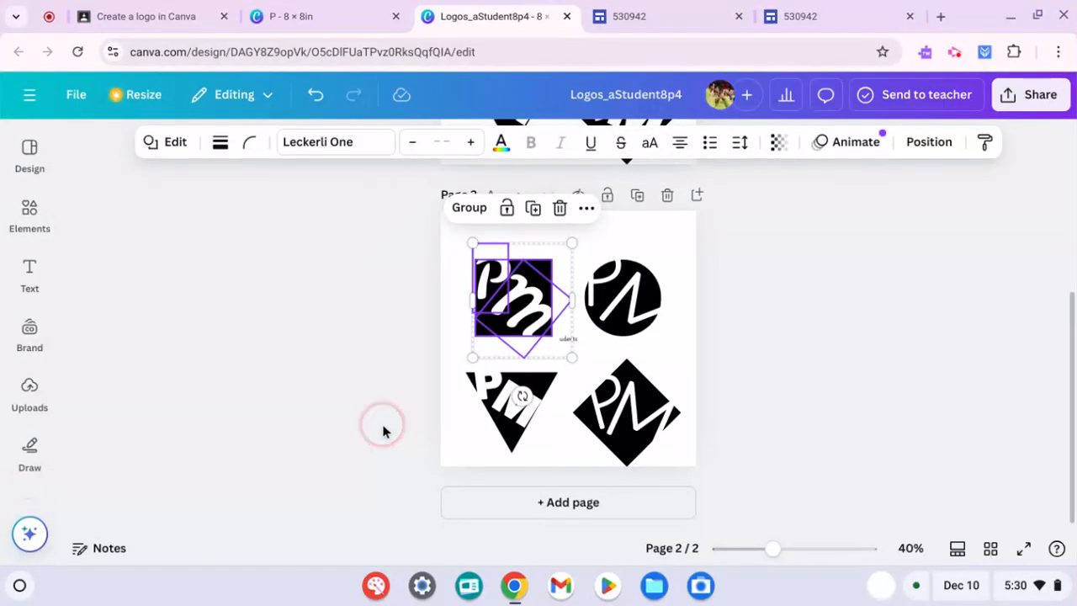
{"action": "left_click", "coordinate": [383, 431]}
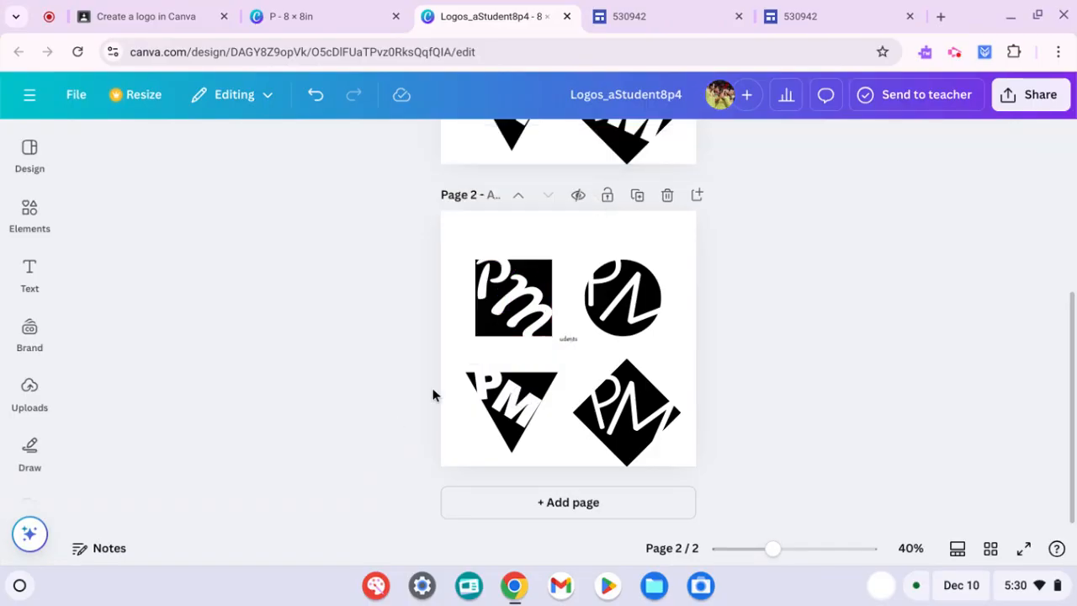
Set the font of the P in page 2's square logo to Apricots
{"action": "left_click", "coordinate": [483, 298]}
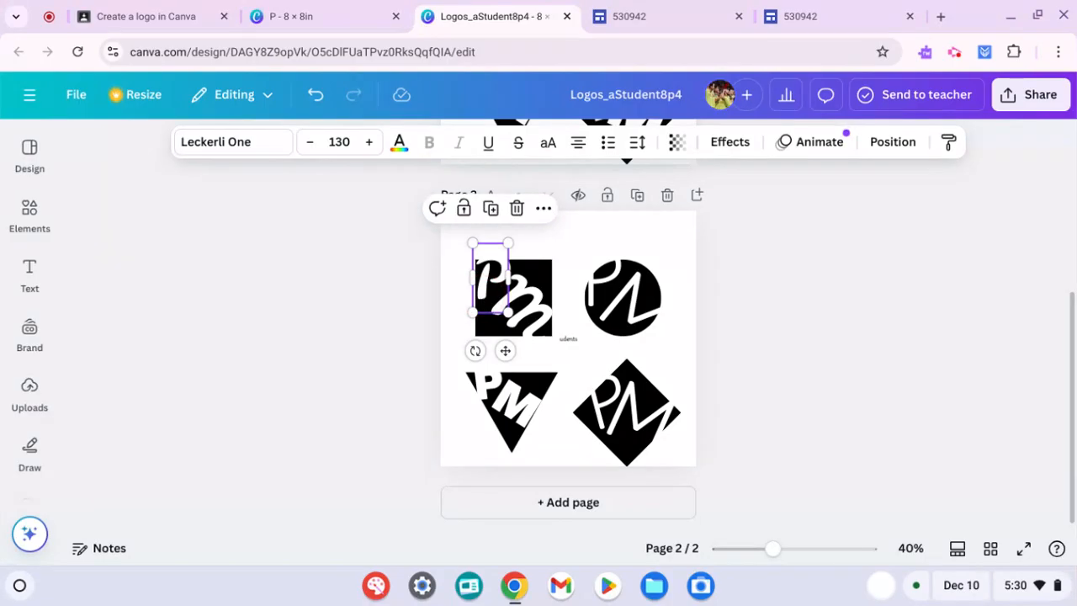
{"action": "left_click", "coordinate": [234, 143]}
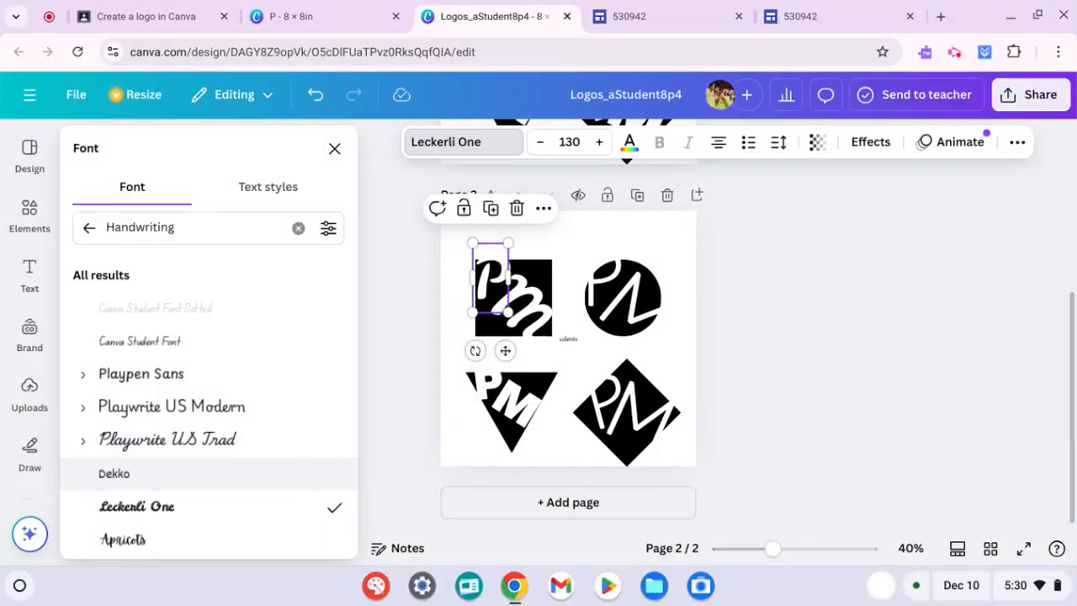
{"action": "left_click", "coordinate": [135, 539]}
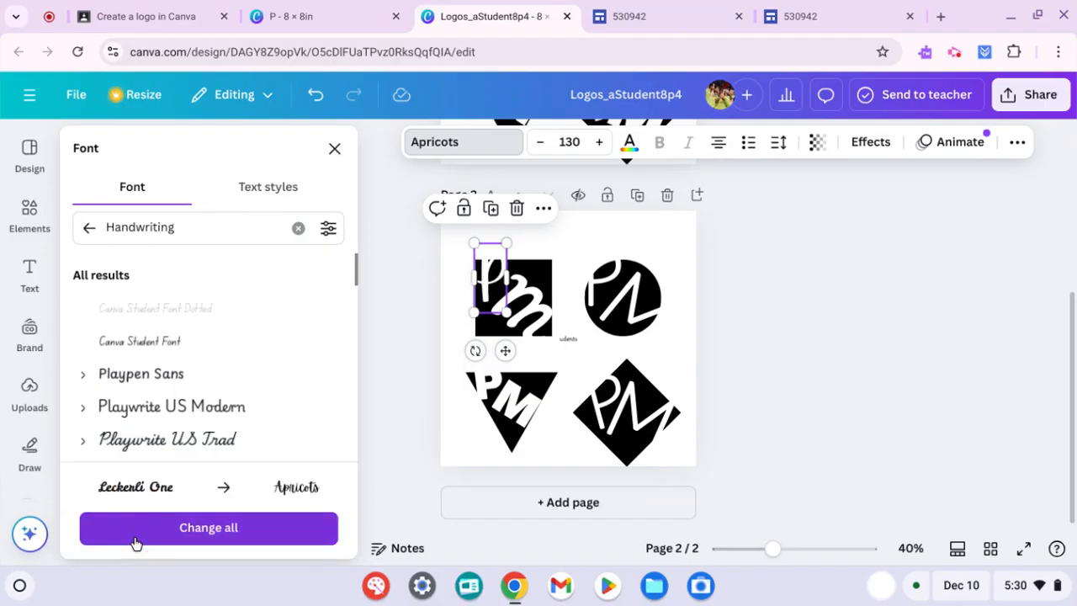
{"action": "key", "text": "ctrl+z"}
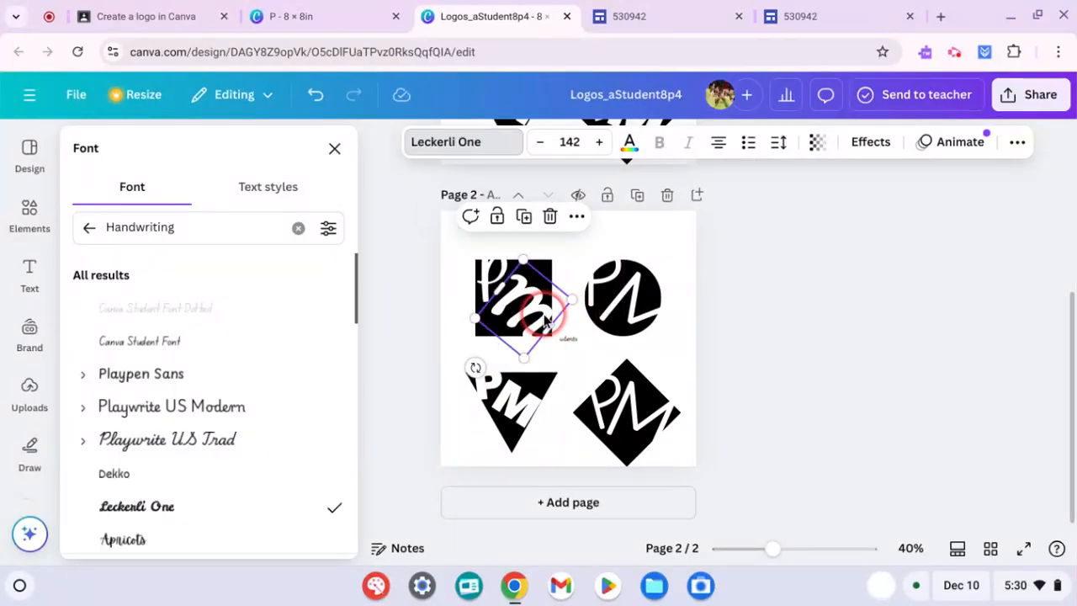
{"action": "key", "text": "Escape"}
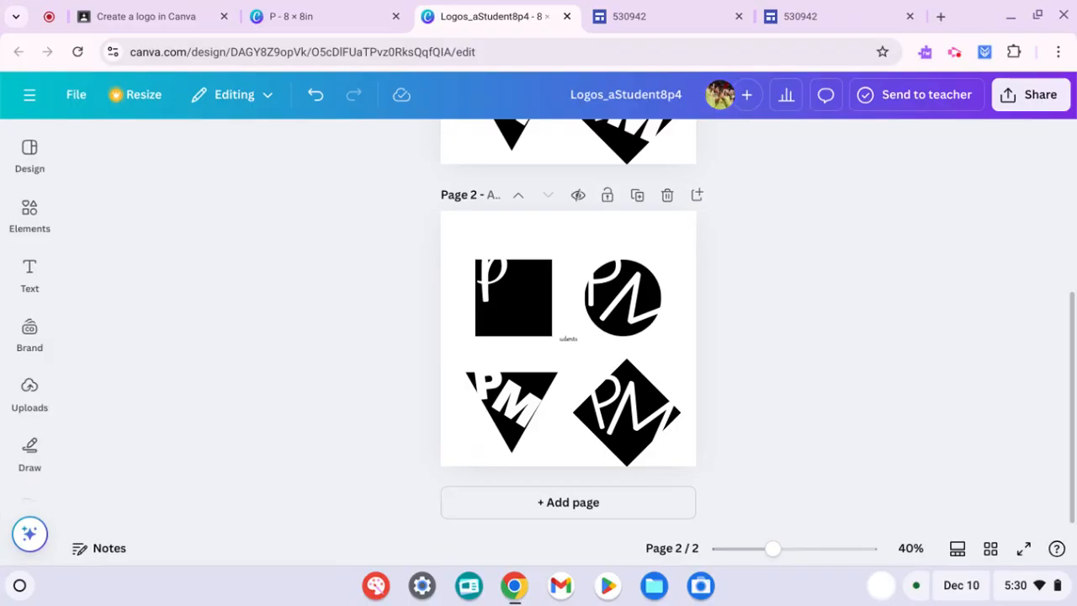
Nudge the square logo's P slightly down and copy its Apricots style onto the square's M
{"action": "left_click", "coordinate": [493, 286]}
{"action": "left_click_drag", "start_coordinate": [494, 286], "coordinate": [494, 290]}
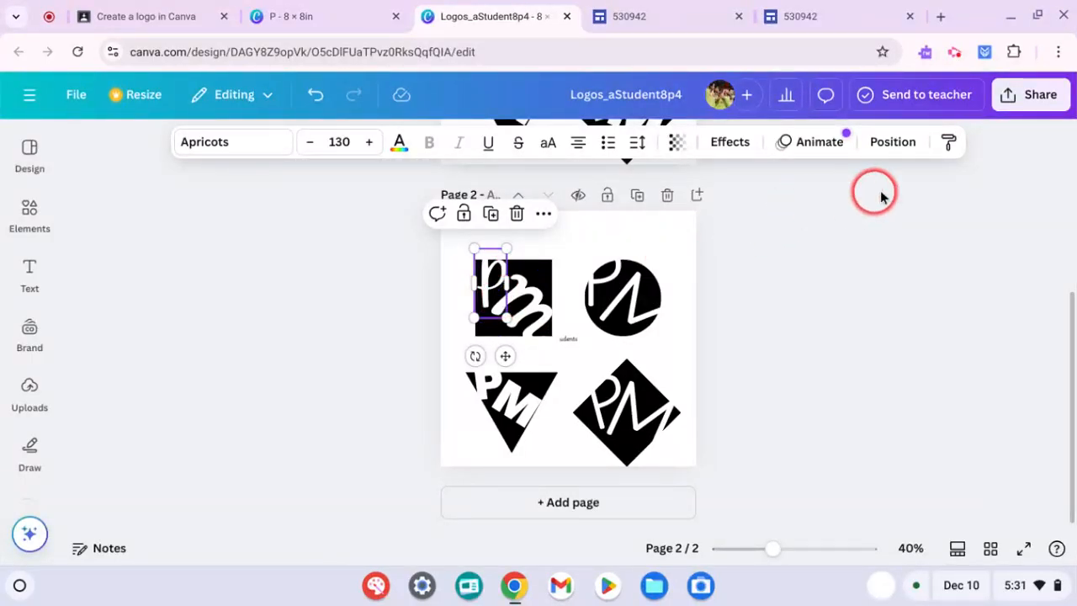
{"action": "left_click", "coordinate": [949, 143]}
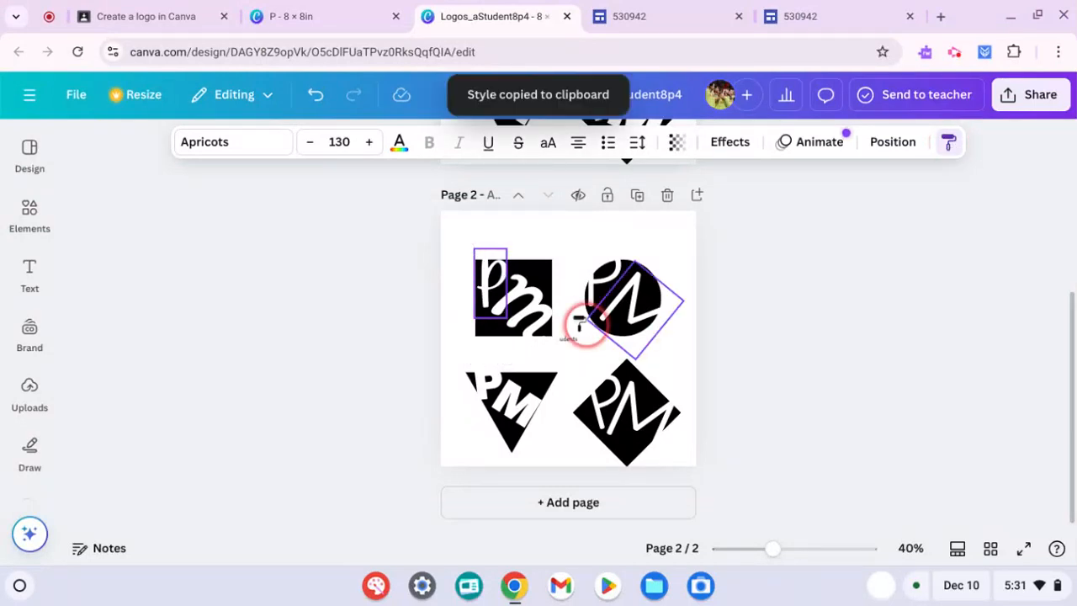
{"action": "left_click", "coordinate": [538, 314]}
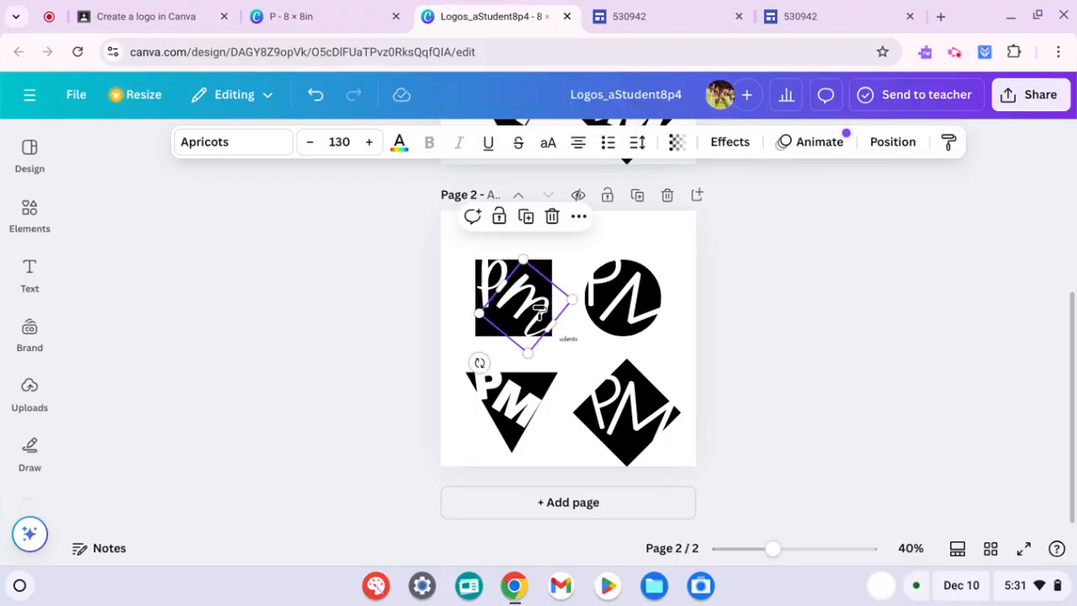
Copy the Apricots style from the square's M onto the circle logo's M and P
{"action": "left_click", "coordinate": [948, 144]}
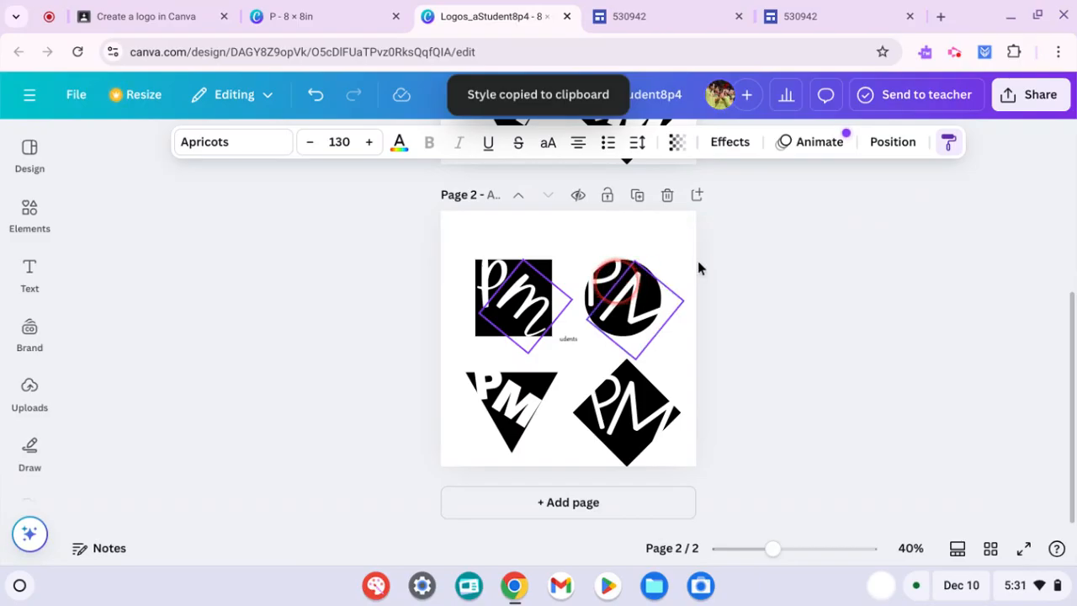
{"action": "left_click", "coordinate": [700, 265]}
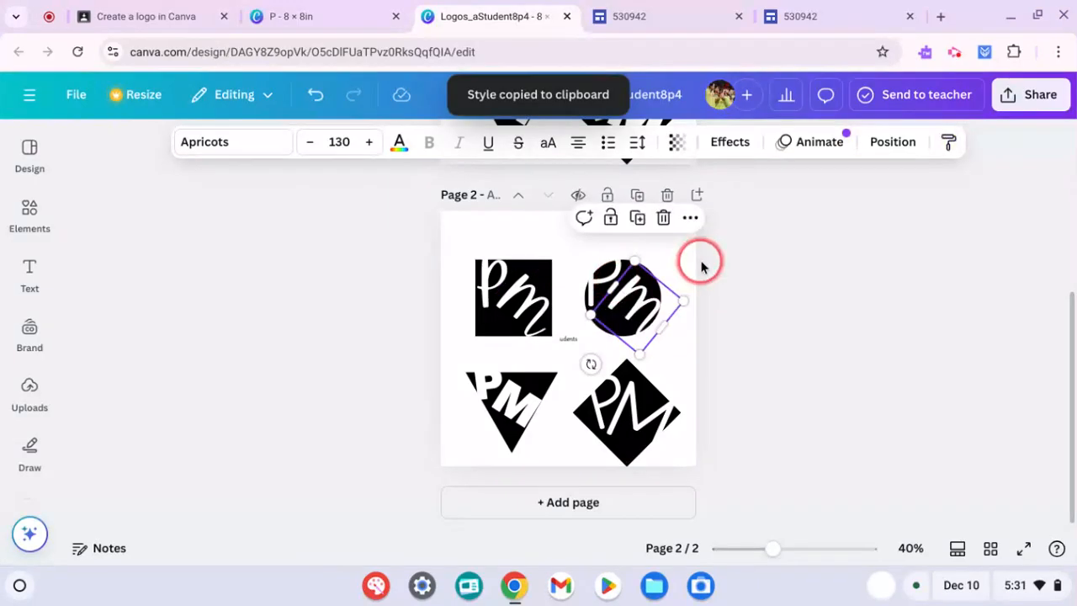
{"action": "left_click", "coordinate": [948, 144]}
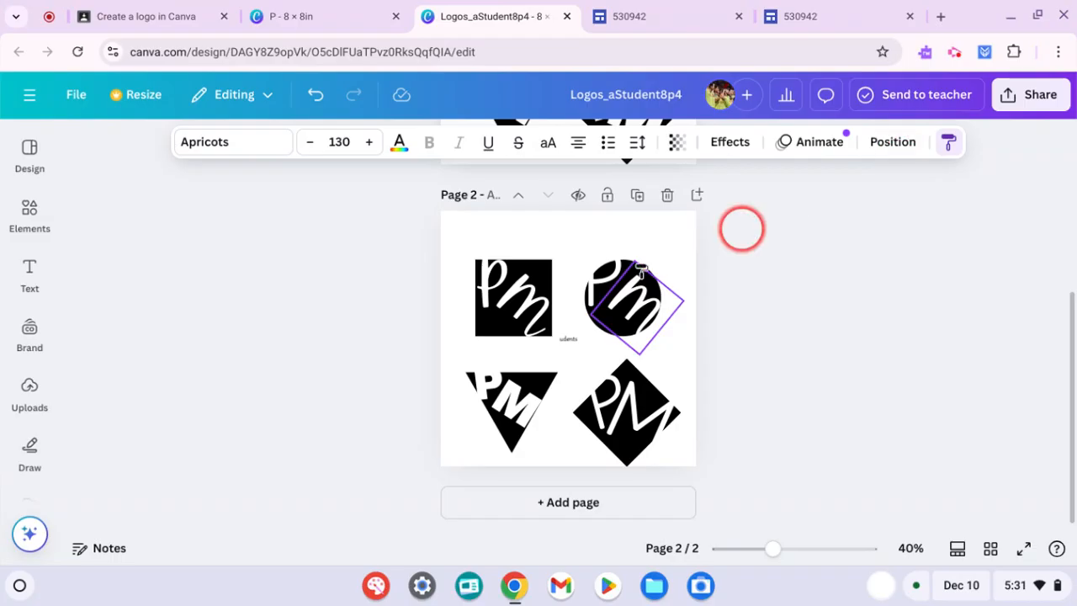
{"action": "left_click", "coordinate": [601, 286]}
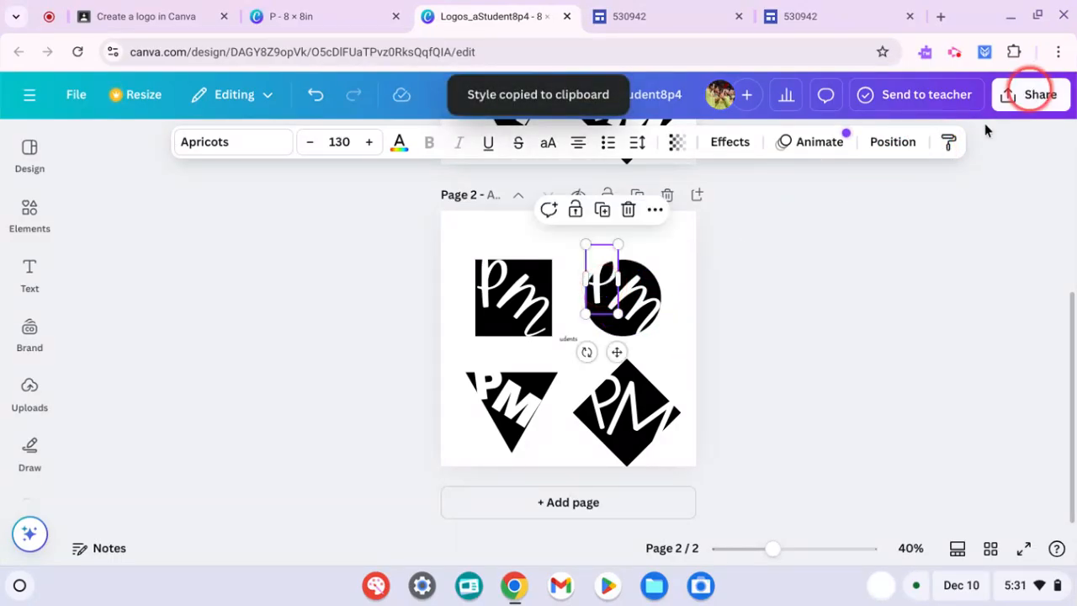
Copy the Apricots style from the circle logo's P onto the triangle logo's P and M on page 2
{"action": "left_click", "coordinate": [950, 147]}
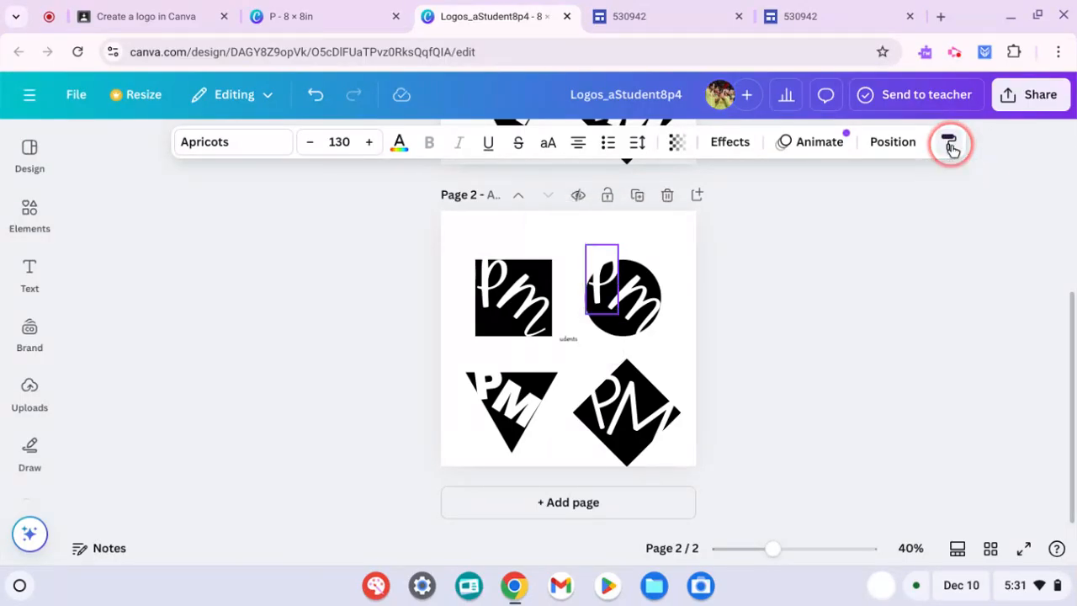
{"action": "left_click", "coordinate": [490, 400]}
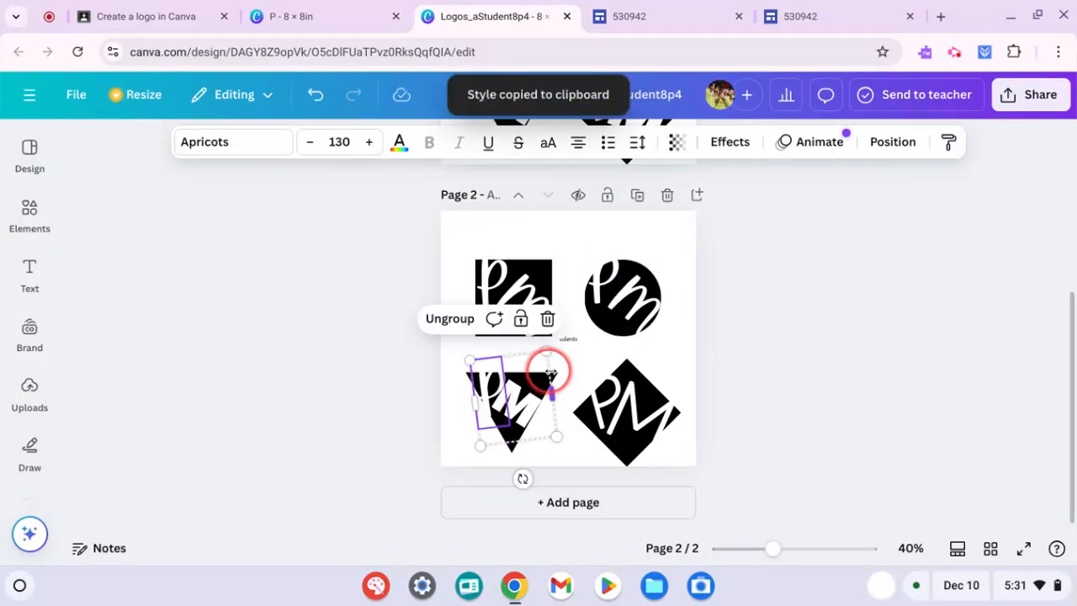
{"action": "left_click", "coordinate": [942, 149]}
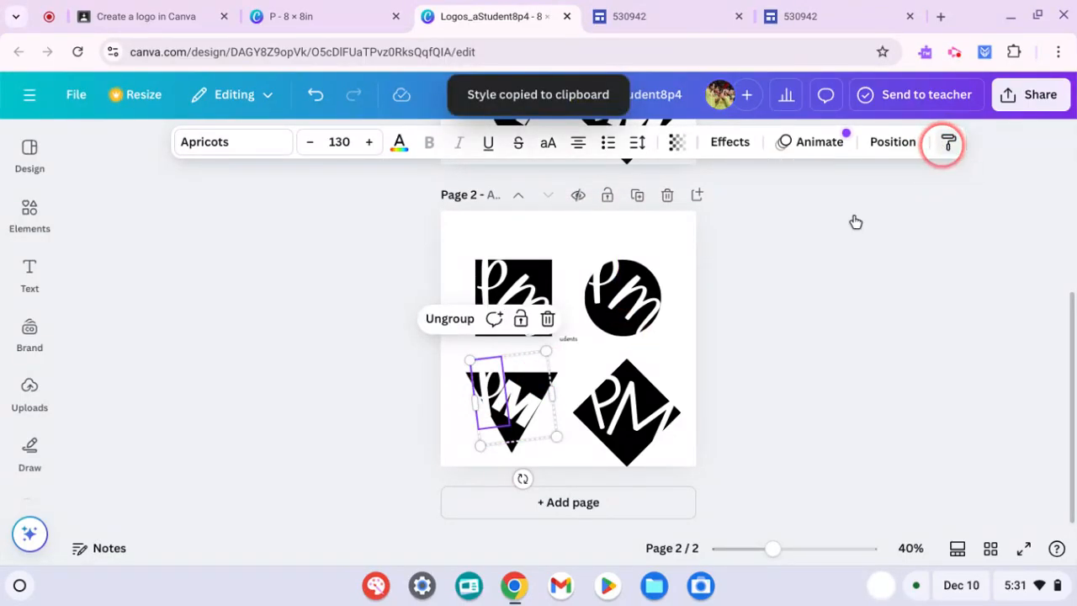
{"action": "left_click", "coordinate": [532, 413]}
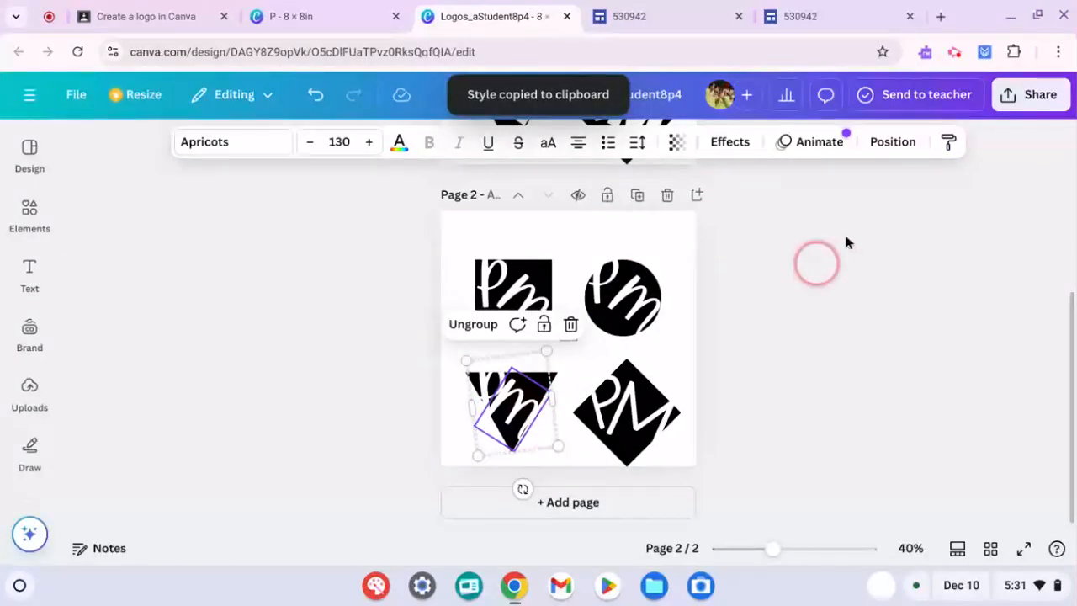
Copy the Apricots style from the triangle's M onto the diamond logo's P and M, and nudge the diamond's M slightly right
{"action": "left_click", "coordinate": [944, 148]}
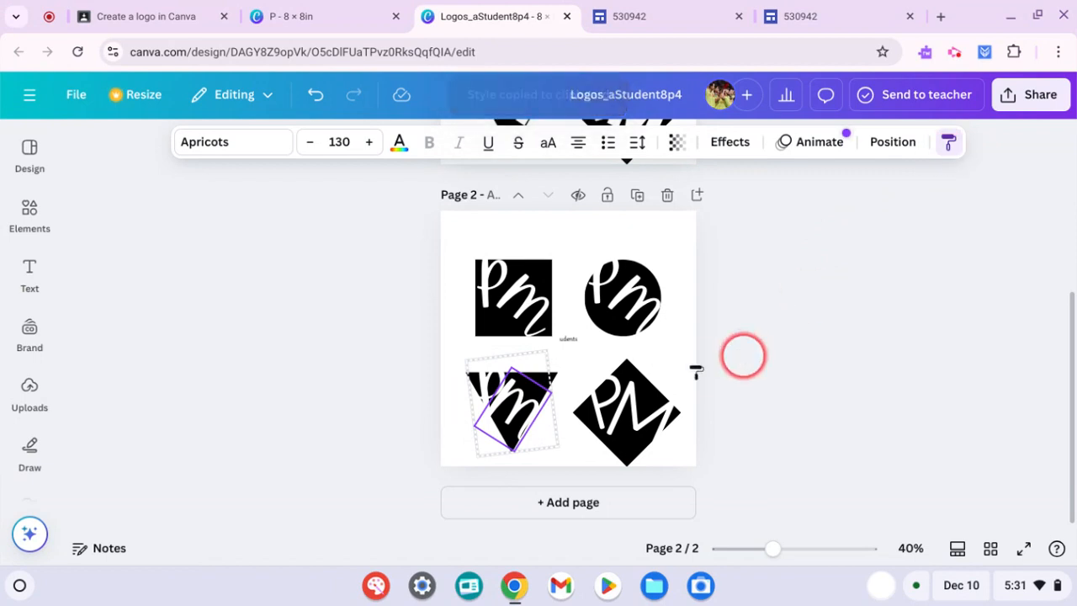
{"action": "left_click", "coordinate": [609, 403]}
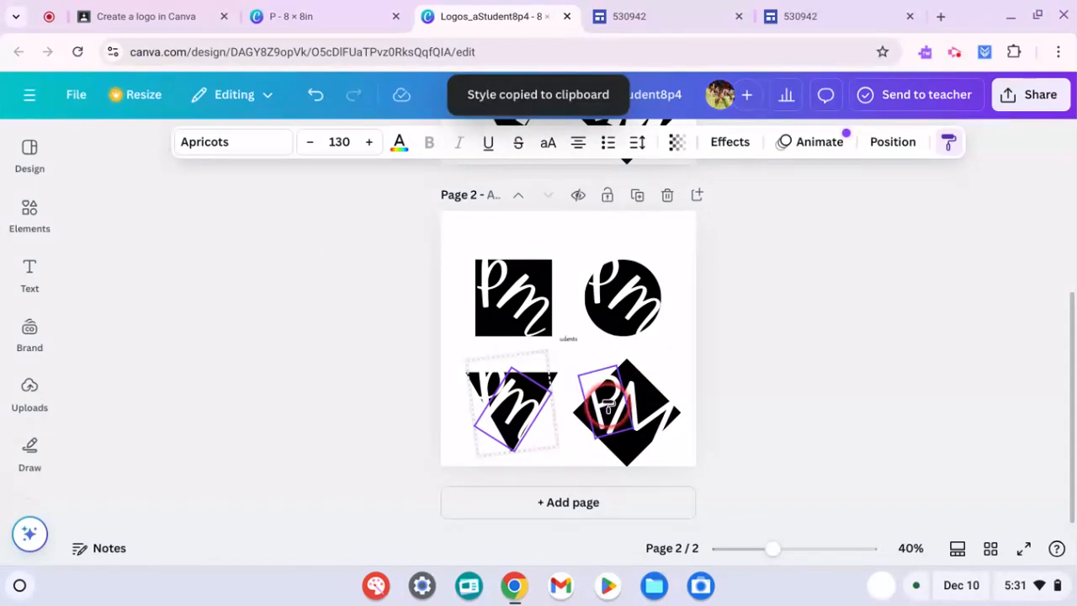
{"action": "left_click", "coordinate": [609, 407]}
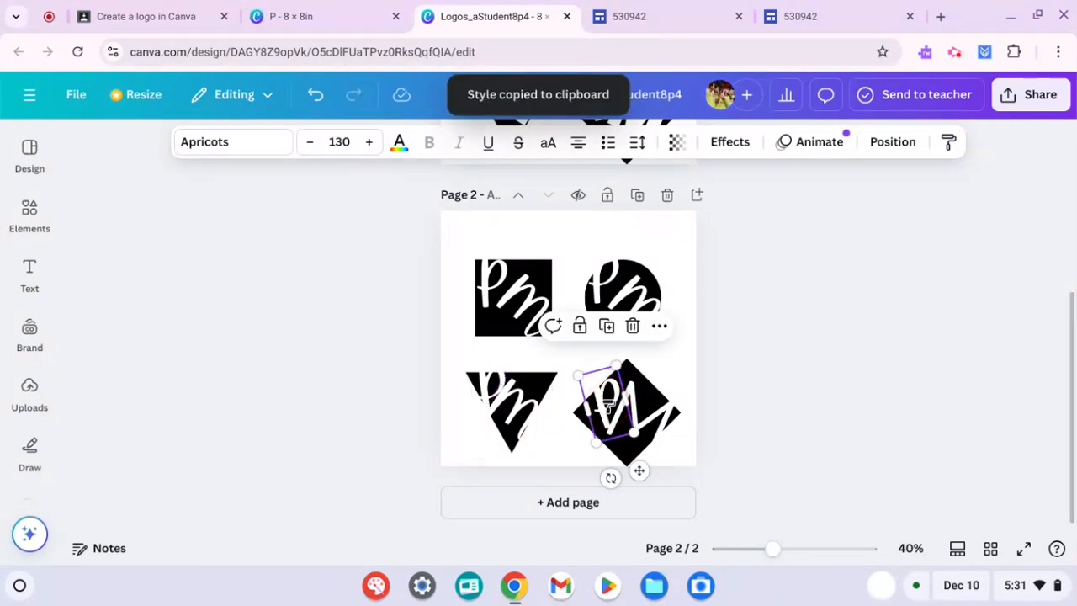
{"action": "left_click", "coordinate": [948, 141]}
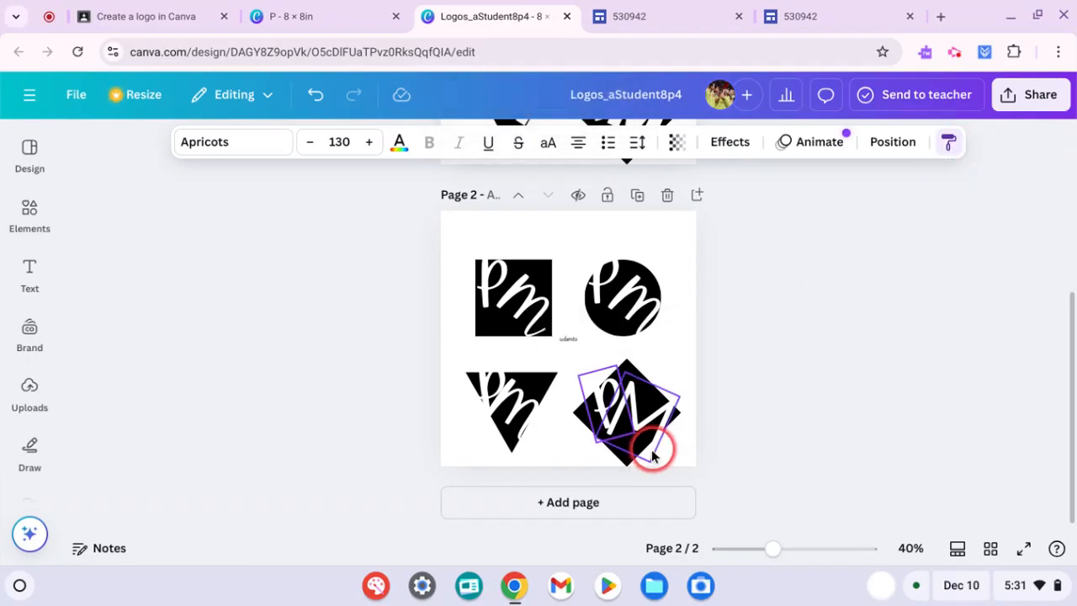
{"action": "left_click", "coordinate": [664, 419]}
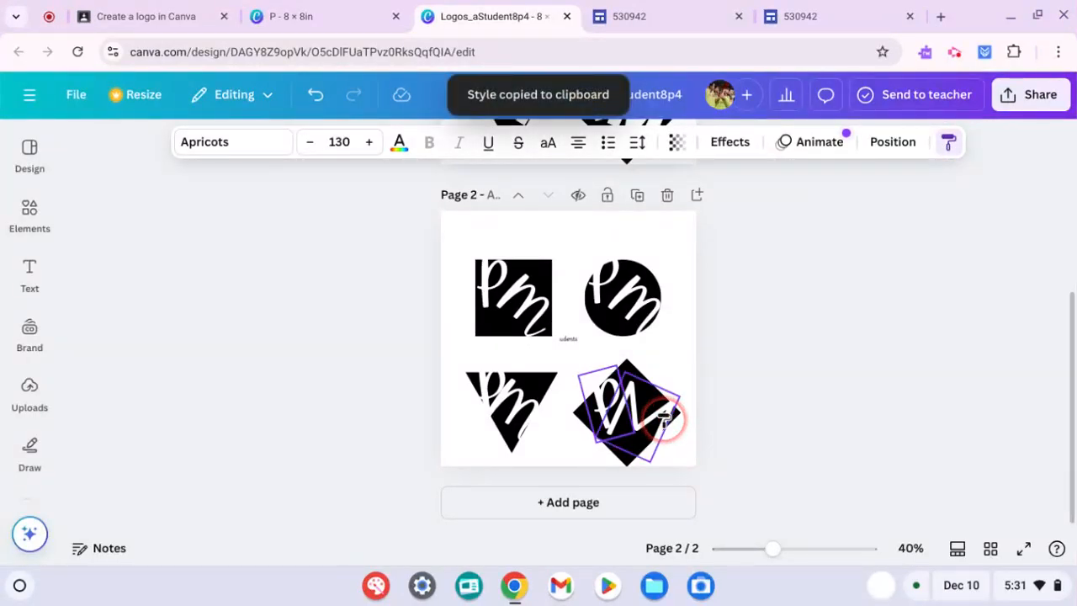
{"action": "left_click", "coordinate": [723, 400]}
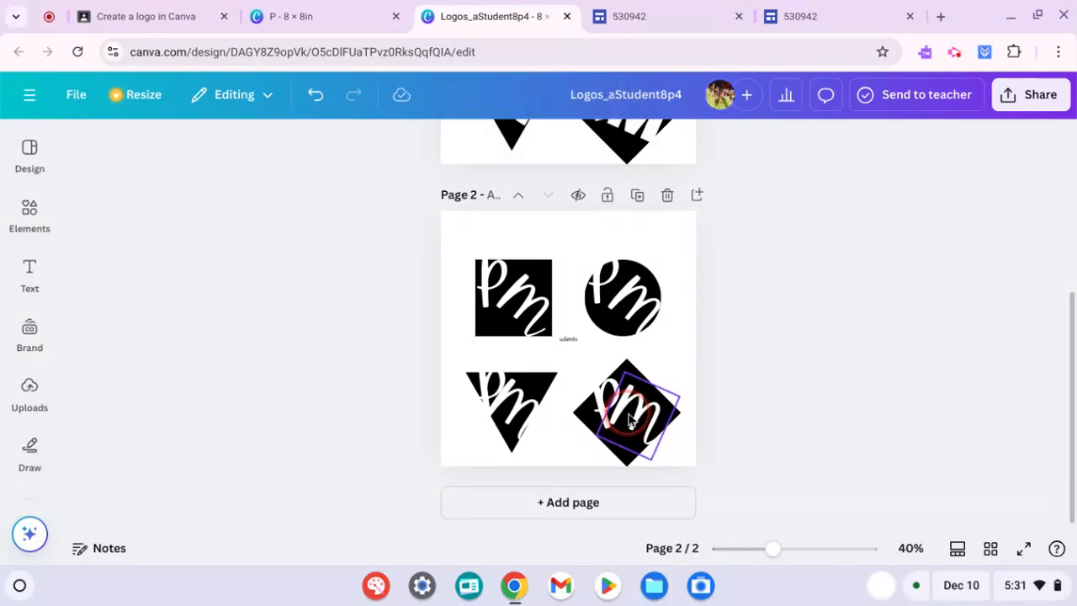
{"action": "left_click", "coordinate": [629, 421]}
{"action": "left_click_drag", "start_coordinate": [629, 421], "coordinate": [631, 418]}
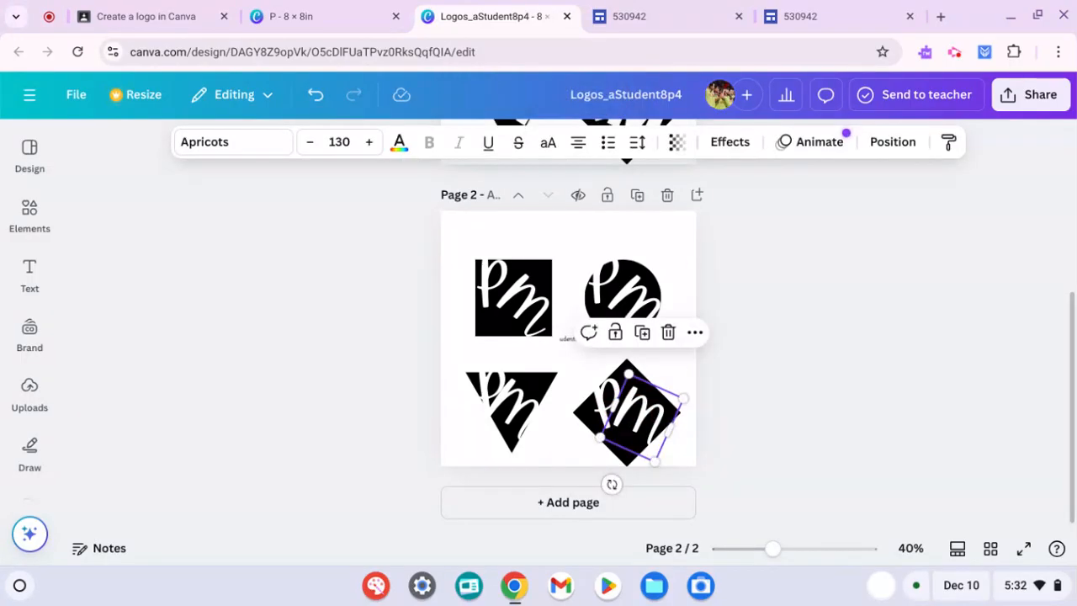
Nudge the triangle logo's grouped P and M slightly right and ungroup the two letters
{"action": "left_click", "coordinate": [515, 421]}
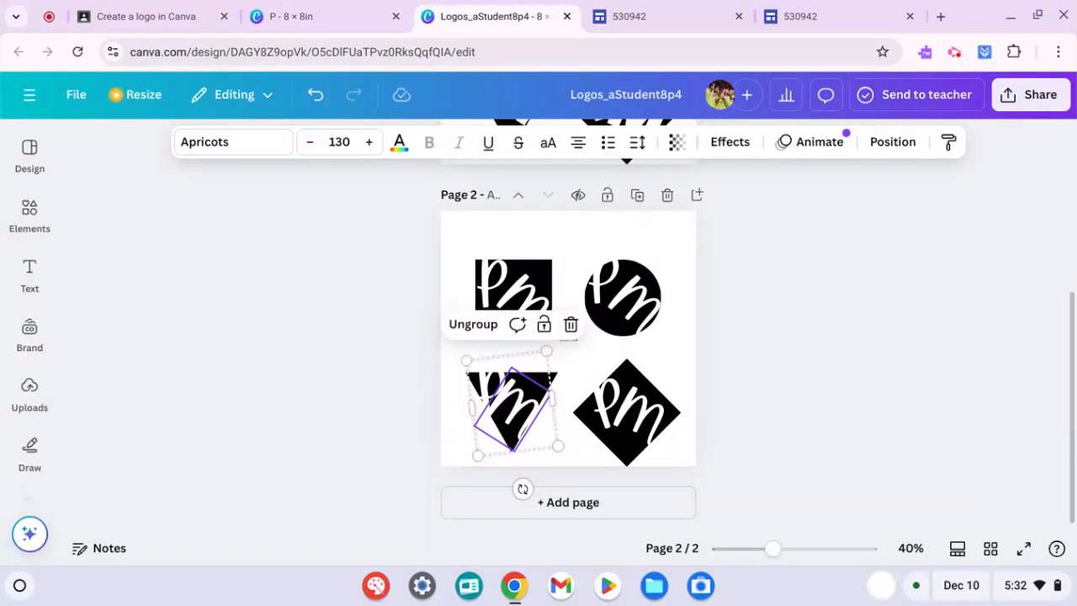
{"action": "left_click_drag", "start_coordinate": [515, 421], "coordinate": [519, 419]}
{"action": "left_click", "coordinate": [480, 384]}
{"action": "left_click", "coordinate": [477, 328]}
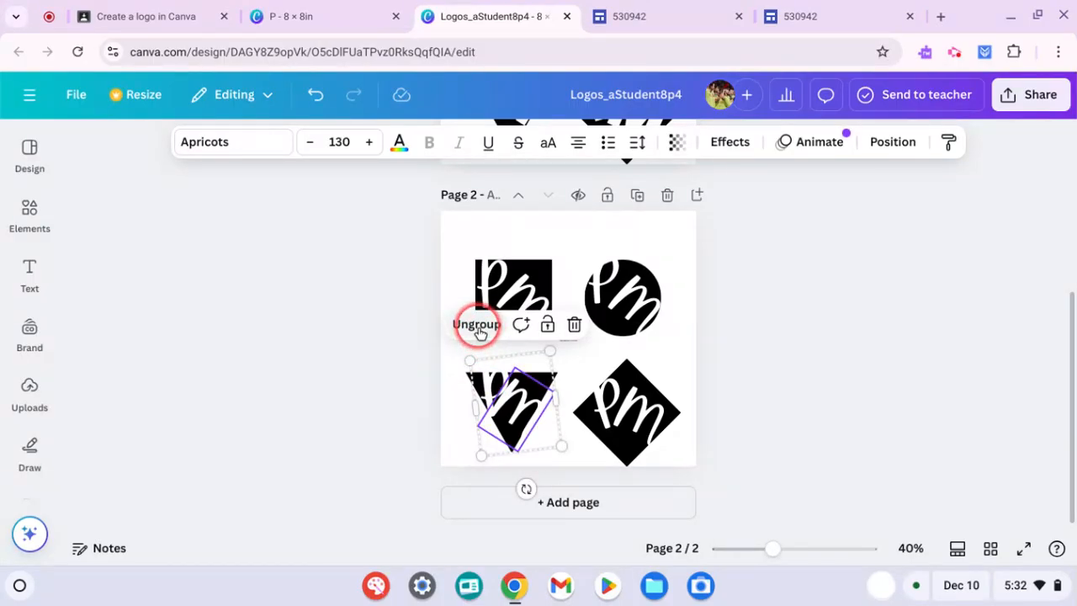
{"action": "left_click", "coordinate": [495, 395]}
{"action": "left_click", "coordinate": [539, 375]}
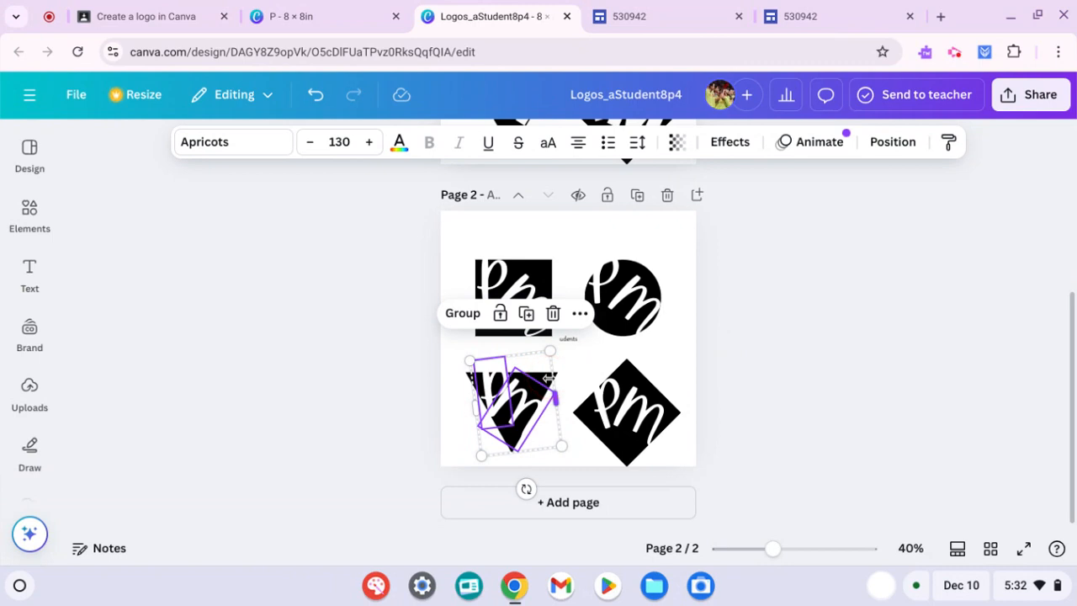
Enlarge the black triangle behind the letters and shift its P up and left to the triangle's top edge
{"action": "left_click", "coordinate": [495, 389]}
{"action": "left_click_drag", "start_coordinate": [503, 391], "coordinate": [554, 383]}
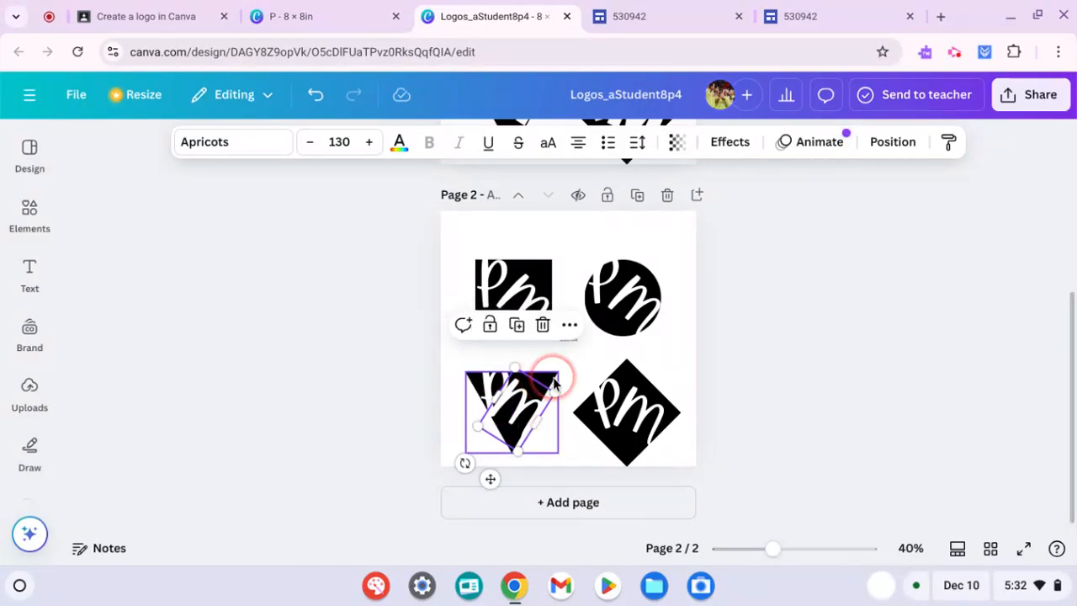
{"action": "left_click", "coordinate": [526, 411]}
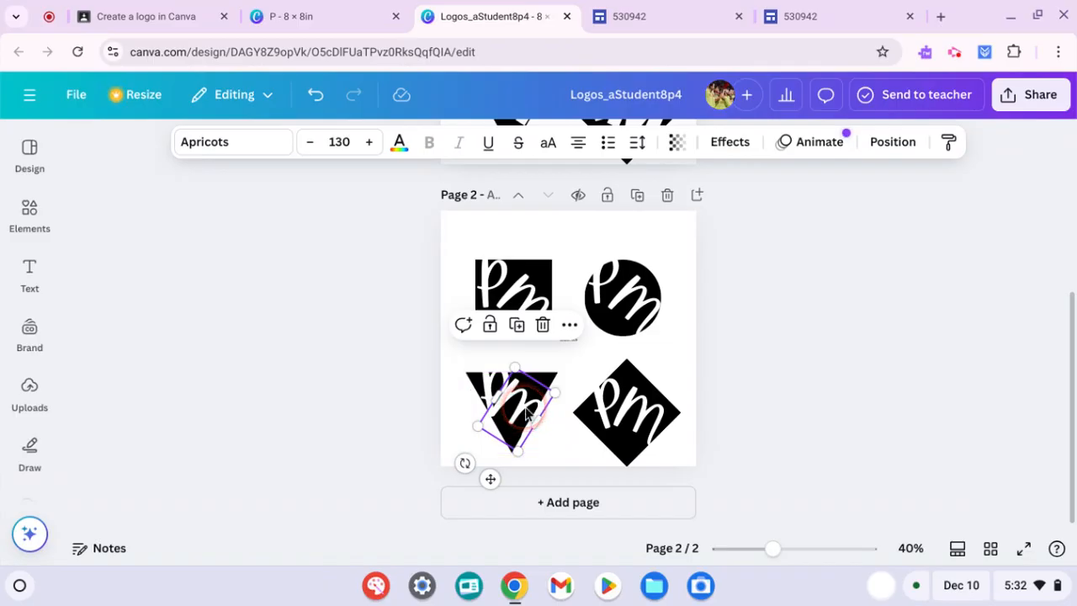
{"action": "left_click", "coordinate": [525, 411]}
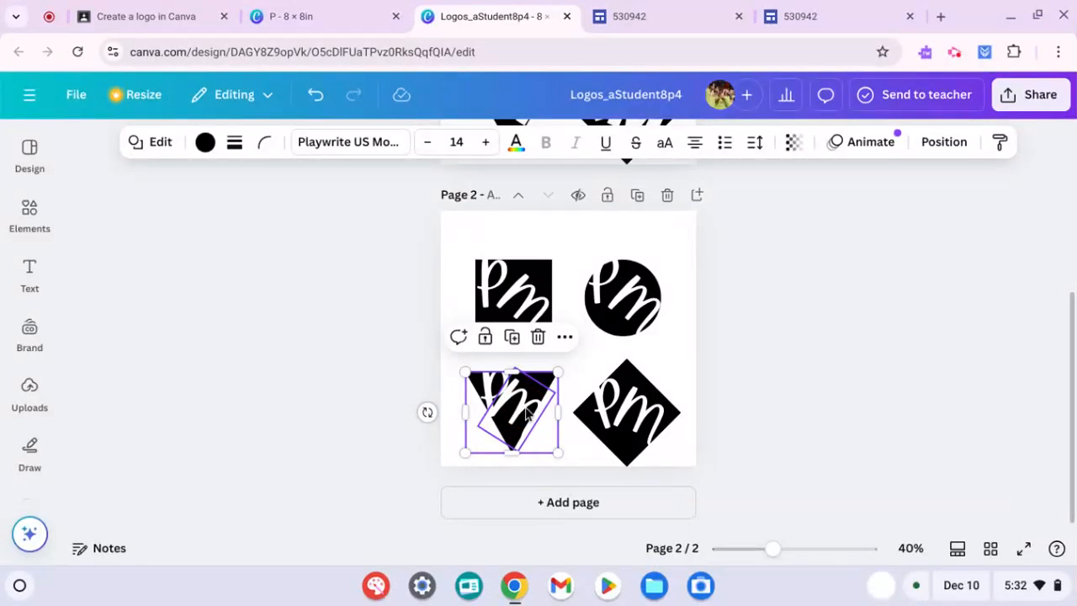
{"action": "key", "text": "Escape"}
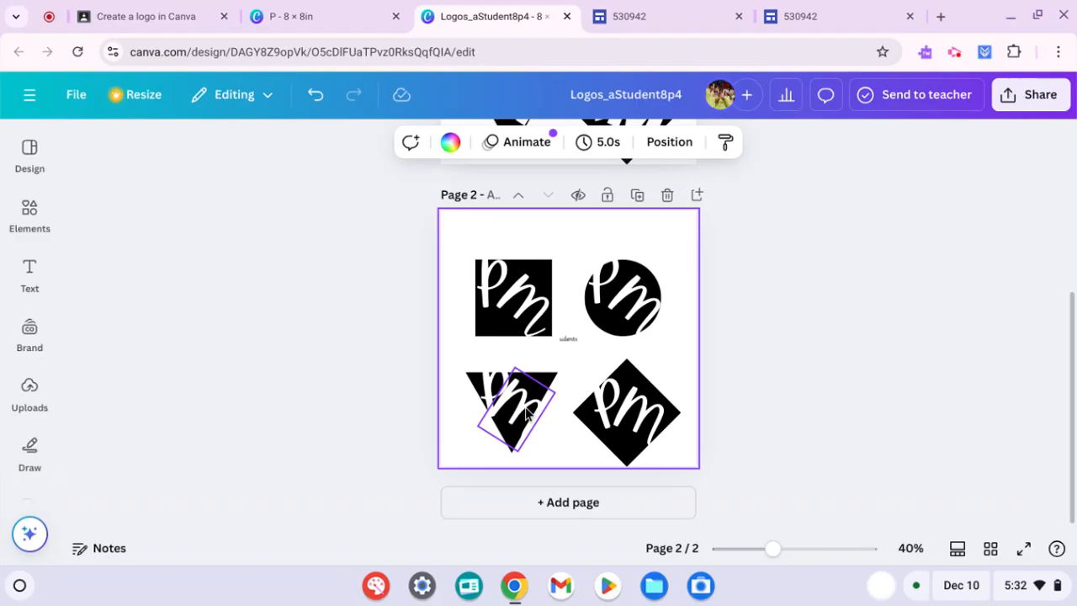
{"action": "left_click", "coordinate": [526, 410]}
{"action": "left_click", "coordinate": [525, 410]}
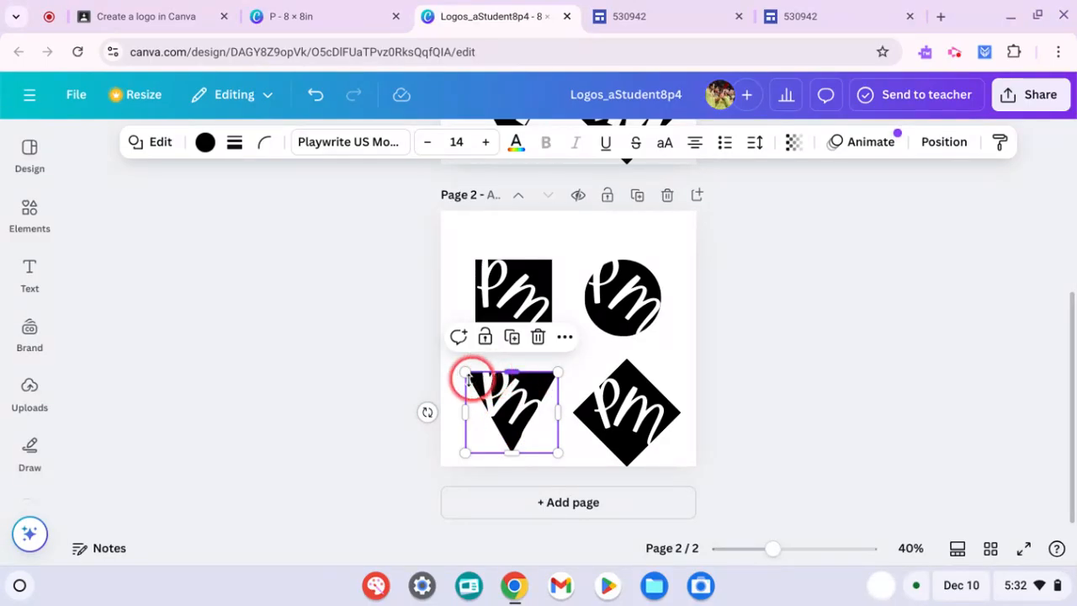
{"action": "left_click_drag", "start_coordinate": [465, 373], "coordinate": [450, 360]}
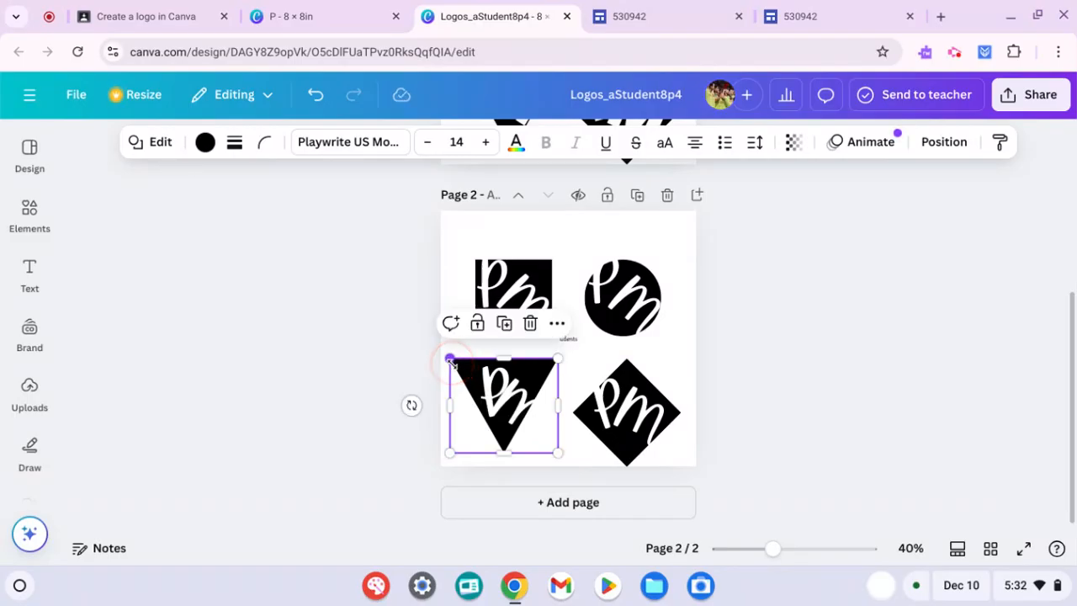
{"action": "left_click_drag", "start_coordinate": [498, 390], "coordinate": [490, 381]}
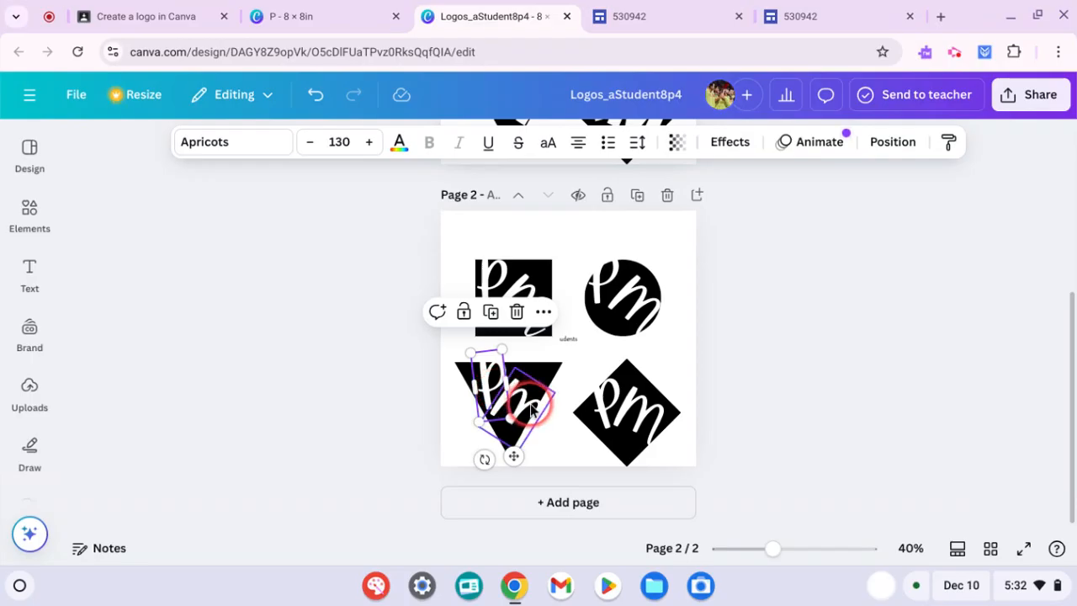
Rotate the triangle logo's M to stand more upright and position it beside the P, against the triangle's right edge
{"action": "left_click", "coordinate": [531, 408]}
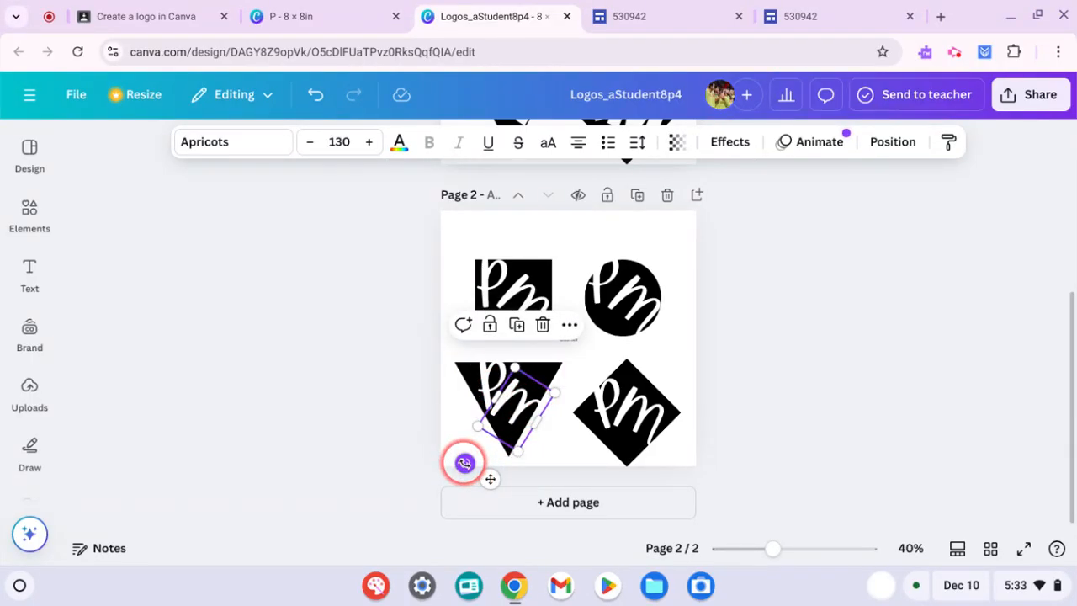
{"action": "left_click_drag", "start_coordinate": [468, 461], "coordinate": [522, 481]}
{"action": "left_click_drag", "start_coordinate": [515, 408], "coordinate": [523, 409]}
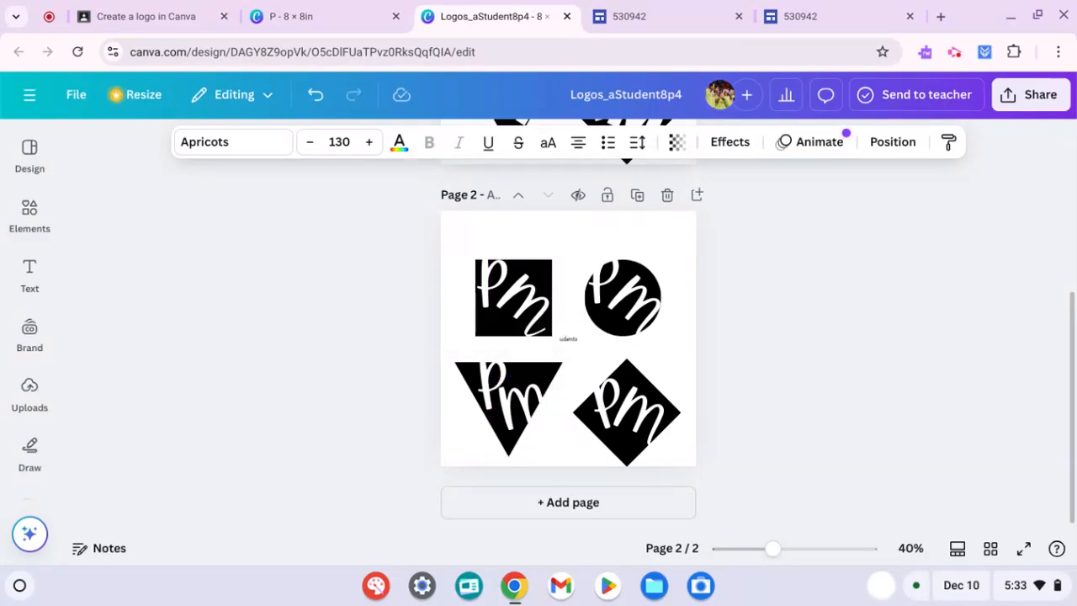
{"action": "key", "text": "Up"}
{"action": "key", "text": "Up"}
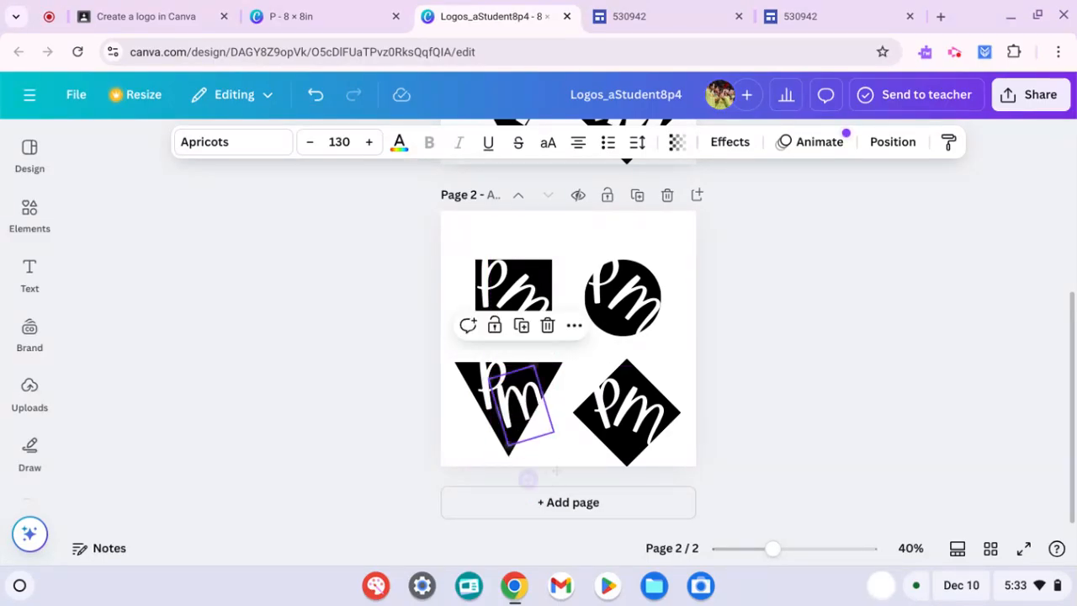
{"action": "key", "text": "Up"}
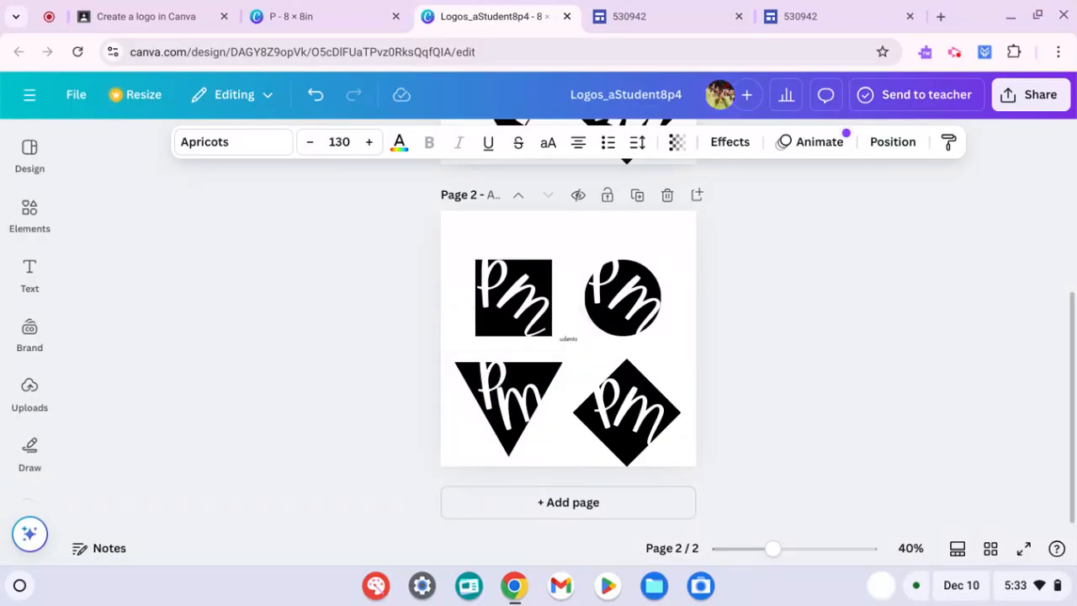
{"action": "left_click_drag", "start_coordinate": [519, 407], "coordinate": [521, 410]}
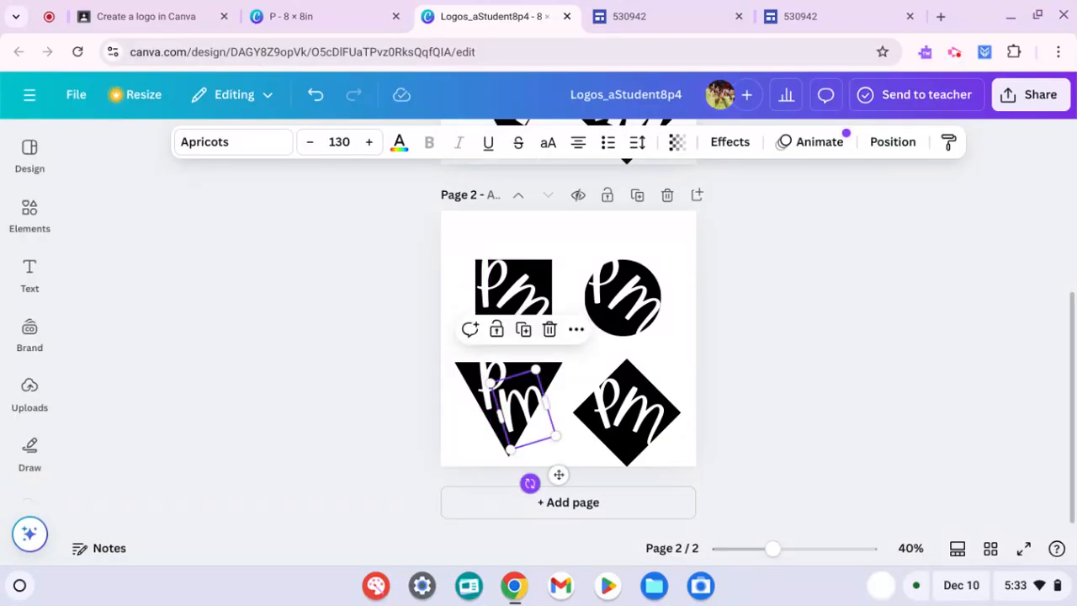
{"action": "key", "text": "Right"}
{"action": "key", "text": "Left"}
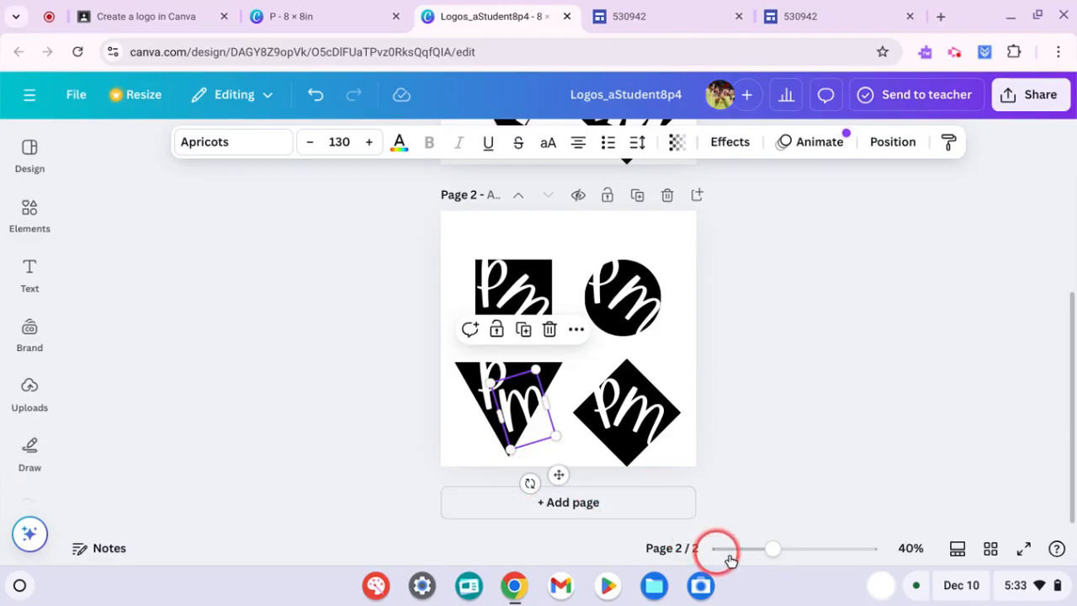
Check the fit of page 2's triangle and diamond logos up close, and duplicate page 2 as page 3
{"action": "left_click_drag", "start_coordinate": [774, 551], "coordinate": [803, 562]}
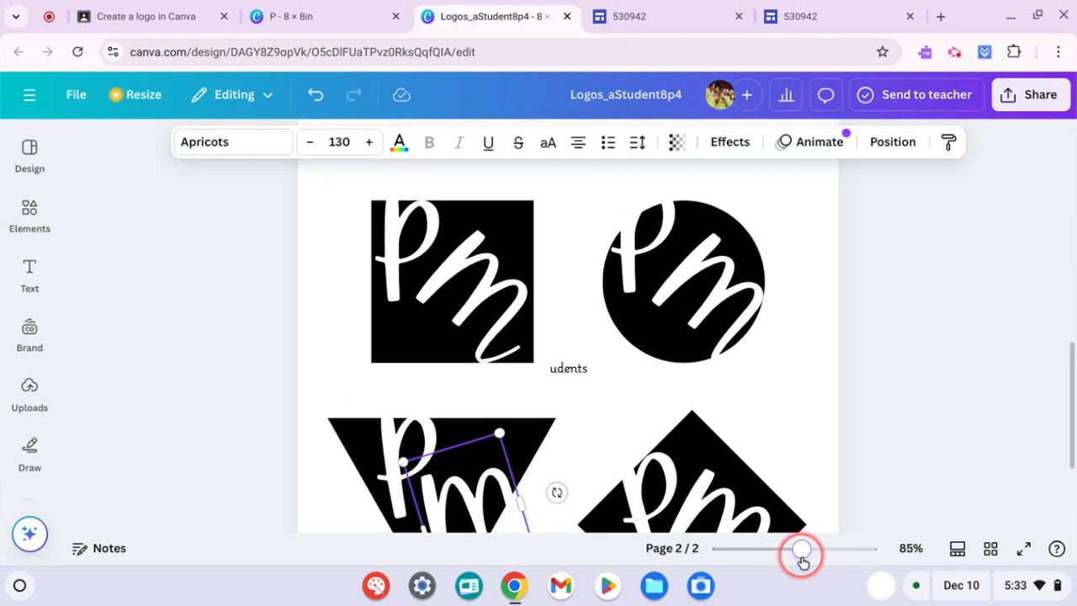
{"action": "scroll", "coordinate": [568, 336], "scroll_direction": "down", "scroll_amount": 2}
{"action": "key", "text": "Escape"}
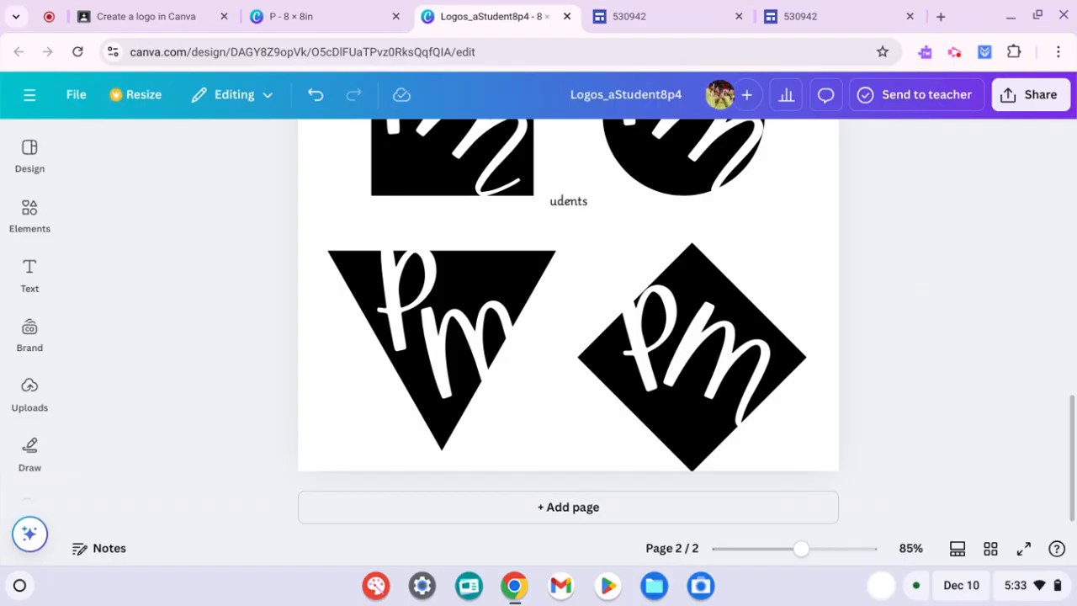
{"action": "scroll", "coordinate": [567, 294], "scroll_direction": "down", "scroll_amount": 5}
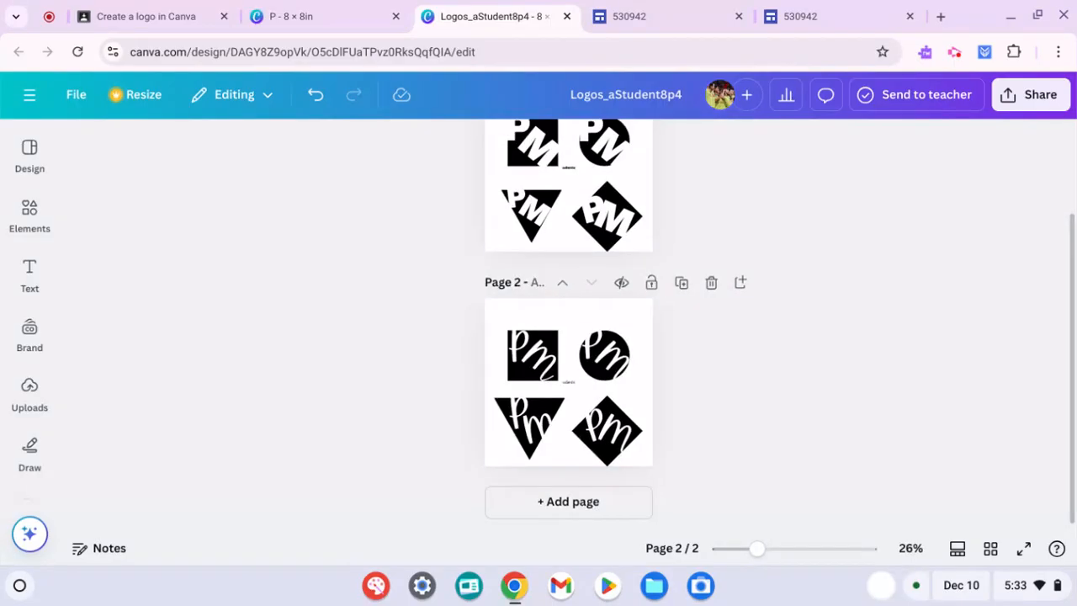
{"action": "left_click", "coordinate": [681, 283]}
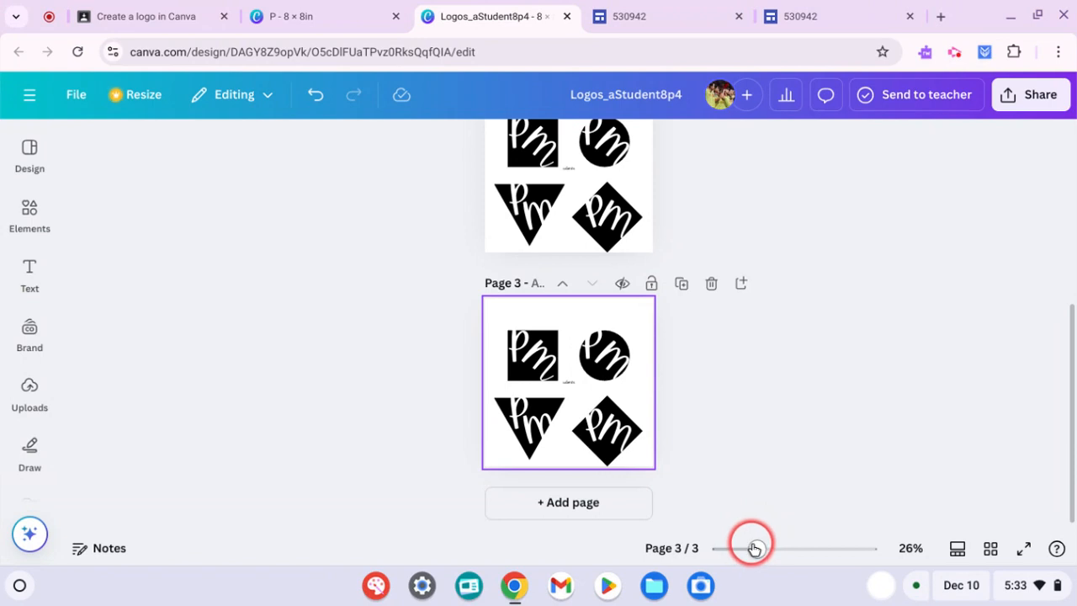
Rotate page 3's black triangle half a turn so it points upward
{"action": "left_click_drag", "start_coordinate": [753, 548], "coordinate": [783, 549]}
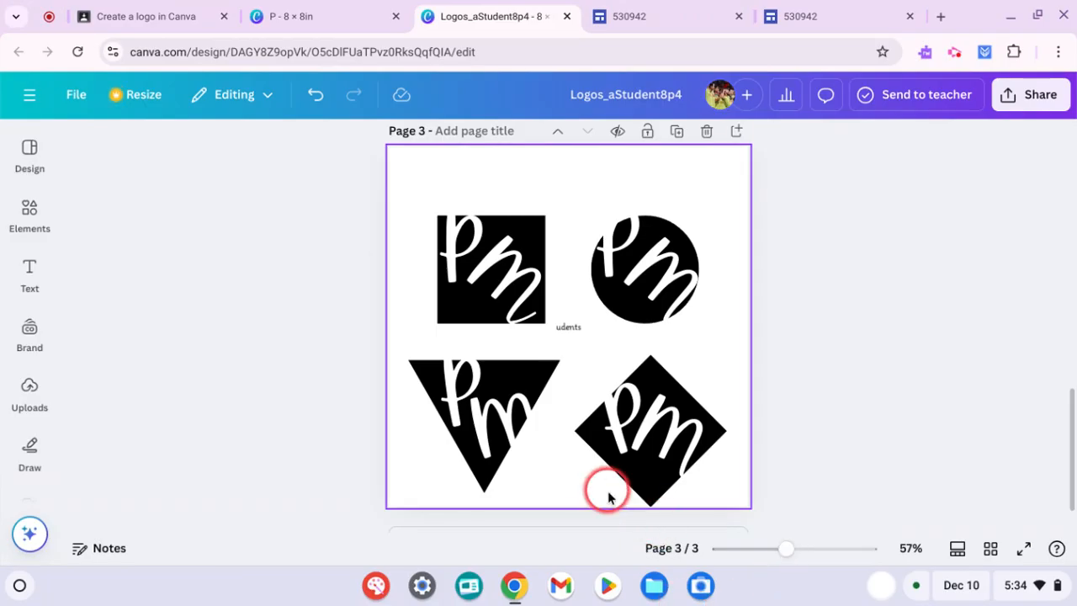
{"action": "left_click", "coordinate": [538, 384]}
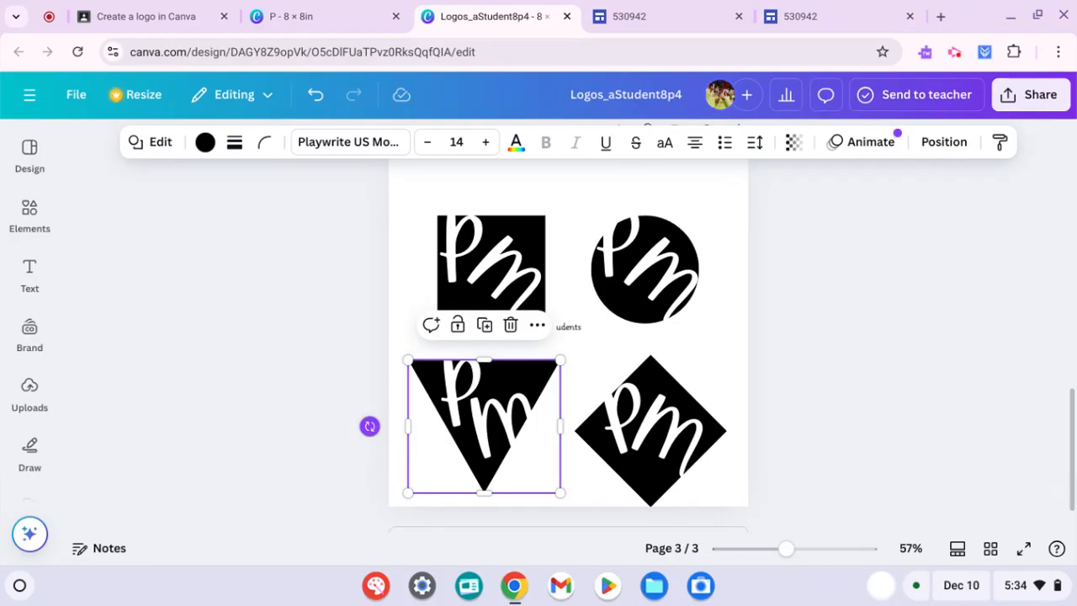
{"action": "left_click_drag", "start_coordinate": [369, 425], "coordinate": [519, 467]}
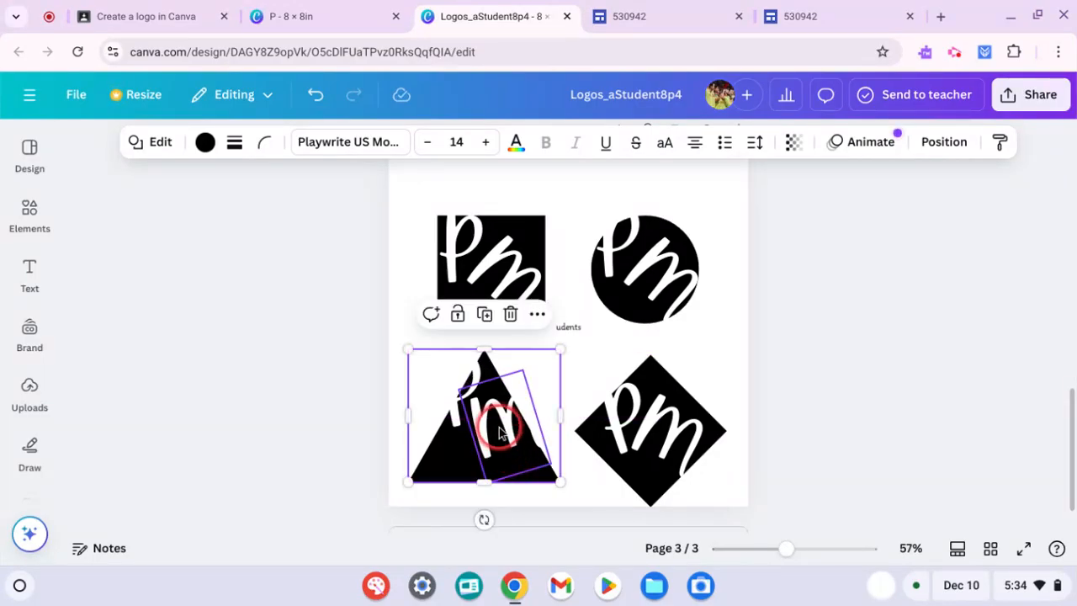
Shift the triangle logo's P and M together down into the wide base of the upright triangle
{"action": "left_click", "coordinate": [455, 426]}
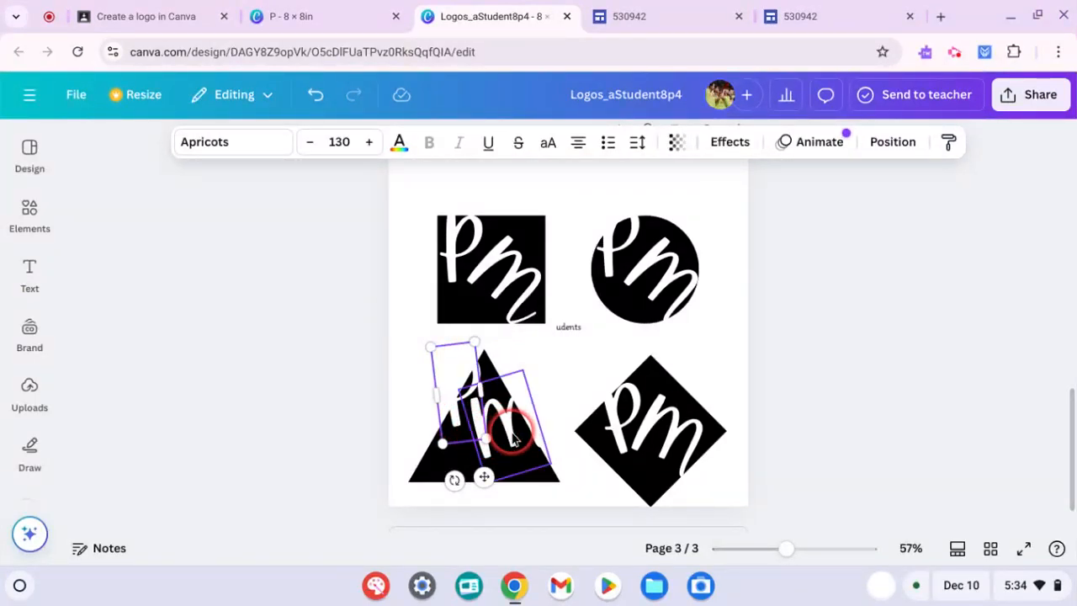
{"action": "left_click", "coordinate": [511, 434], "text": "shift"}
{"action": "left_click_drag", "start_coordinate": [509, 432], "coordinate": [512, 461]}
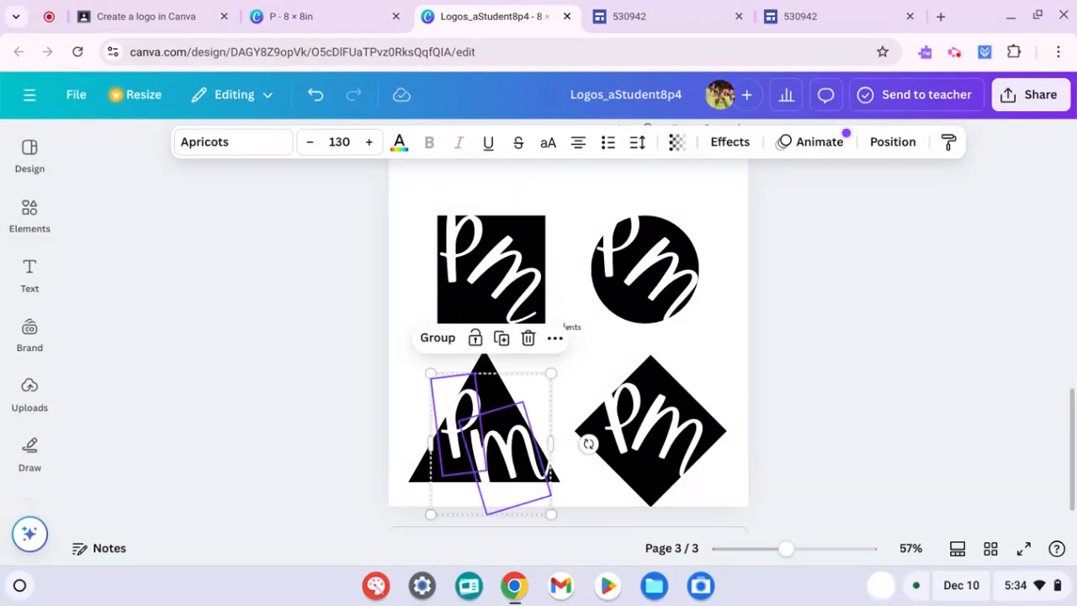
{"action": "left_click", "coordinate": [817, 368]}
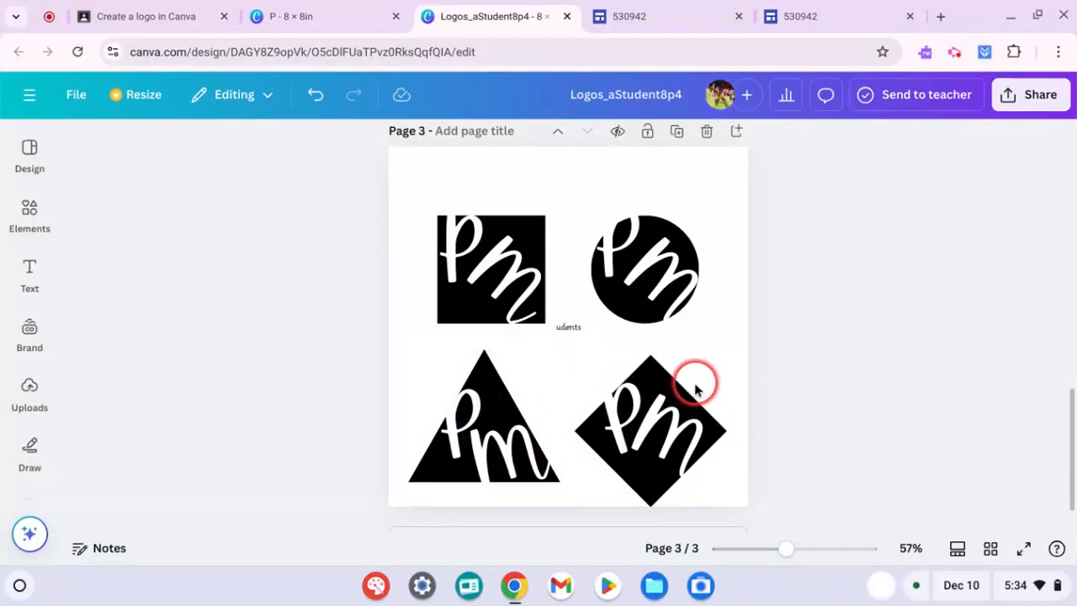
Stretch the black square behind its letters upward and slightly downward into a tall rectangle
{"action": "left_click", "coordinate": [536, 226]}
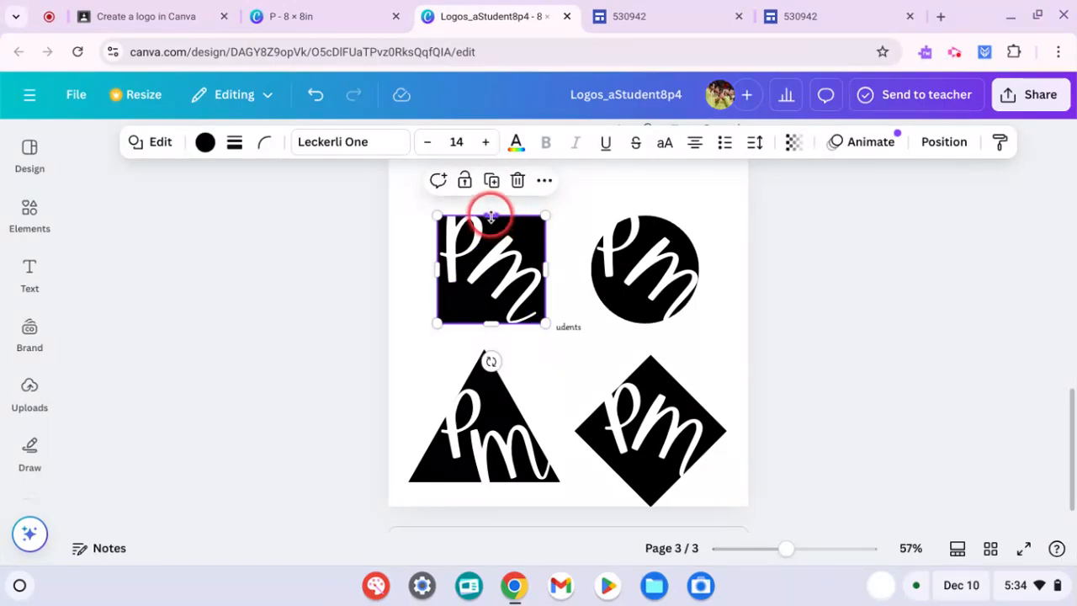
{"action": "left_click_drag", "start_coordinate": [491, 216], "coordinate": [485, 178]}
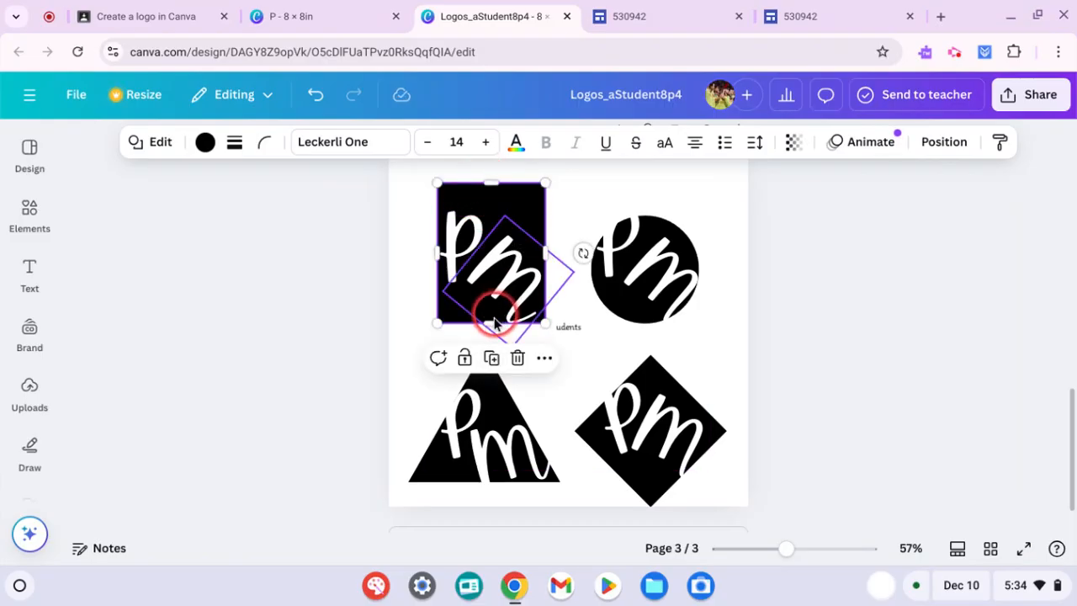
{"action": "mouse_move", "coordinate": [492, 322]}
{"action": "left_mouse_down"}
{"action": "mouse_move", "coordinate": [493, 341]}
{"action": "mouse_move", "coordinate": [493, 332]}
{"action": "left_mouse_up"}
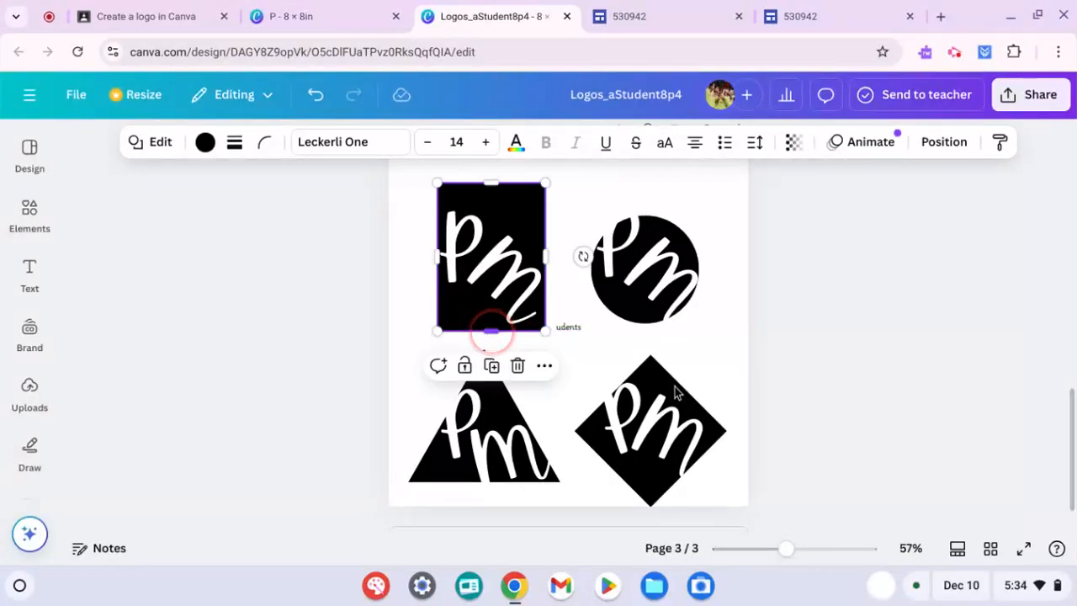
Delete the whole diamond logo from page 3 and move the circle logo with its letters down into its place
{"action": "left_click_drag", "start_coordinate": [775, 359], "coordinate": [605, 498]}
{"action": "key", "text": "Delete"}
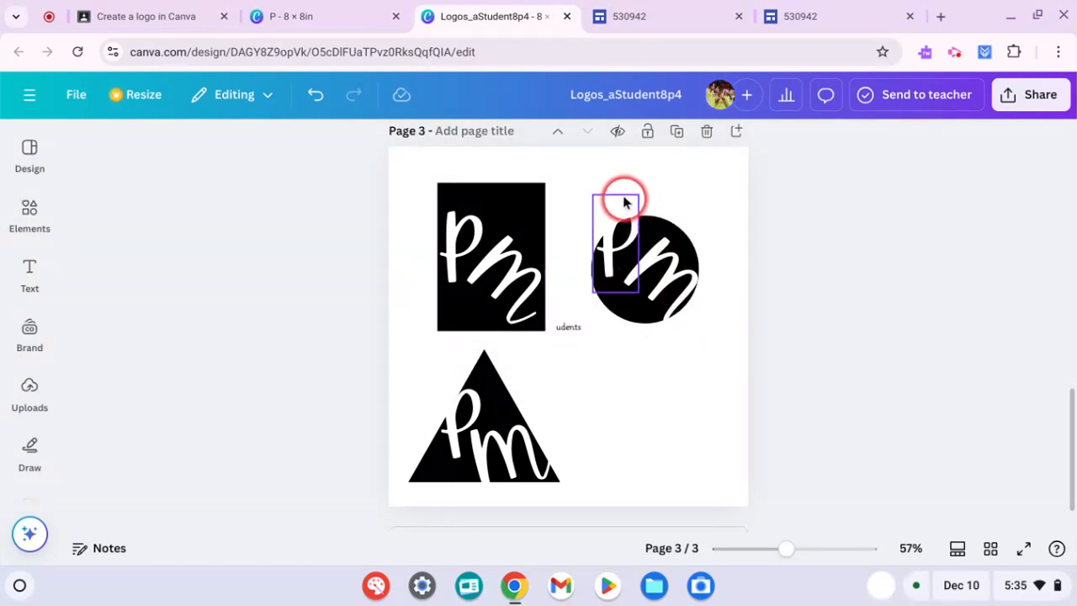
{"action": "left_click_drag", "start_coordinate": [637, 254], "coordinate": [663, 352]}
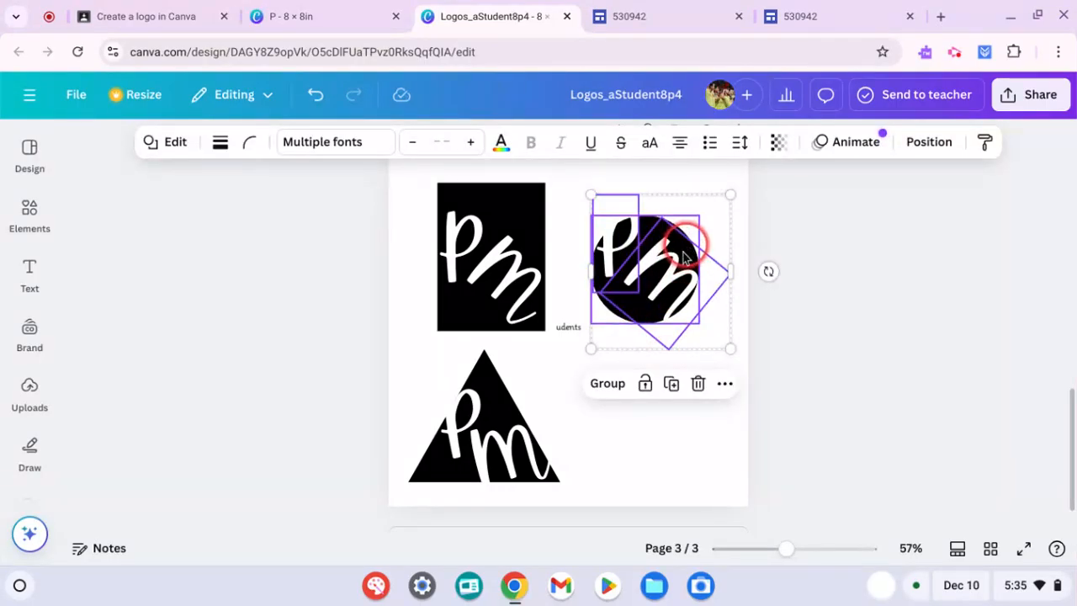
{"action": "left_click_drag", "start_coordinate": [684, 258], "coordinate": [670, 399]}
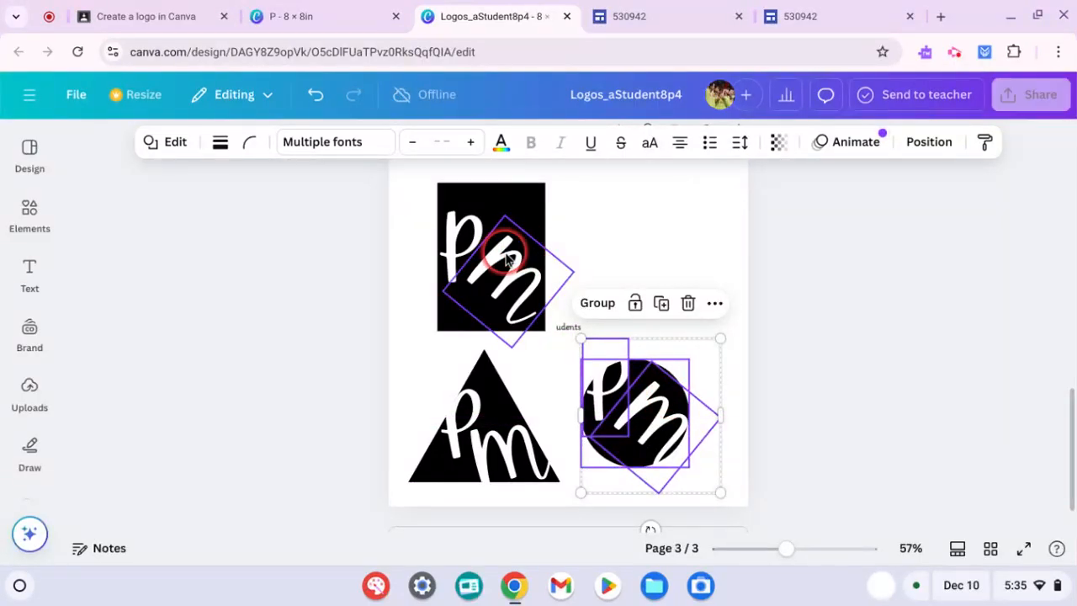
Narrow the black rectangle from both sides so its edges cut into the P and the M
{"action": "left_click", "coordinate": [477, 204]}
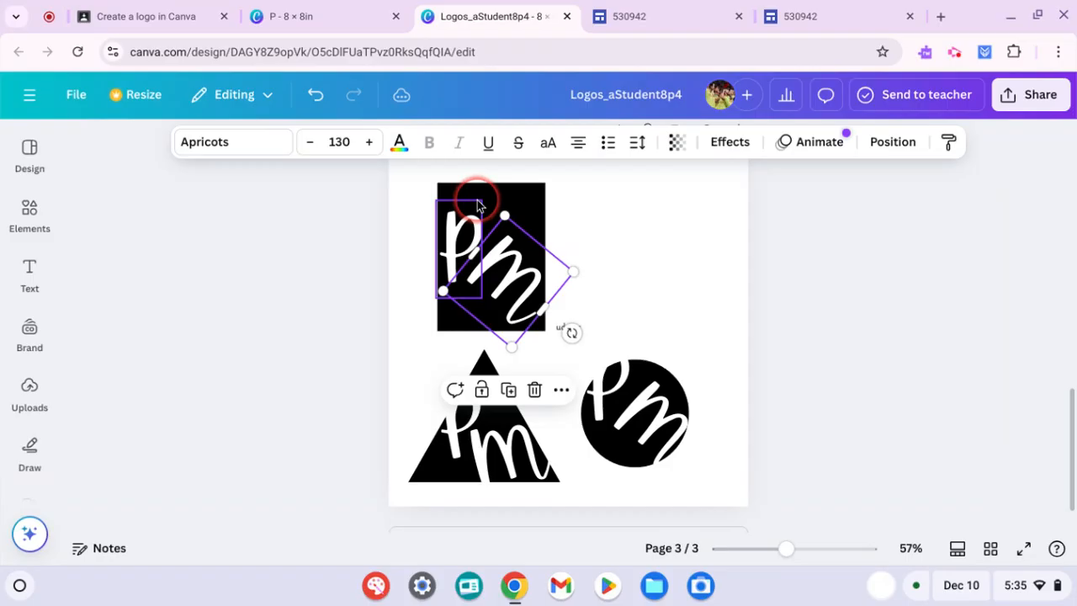
{"action": "left_click", "coordinate": [480, 203]}
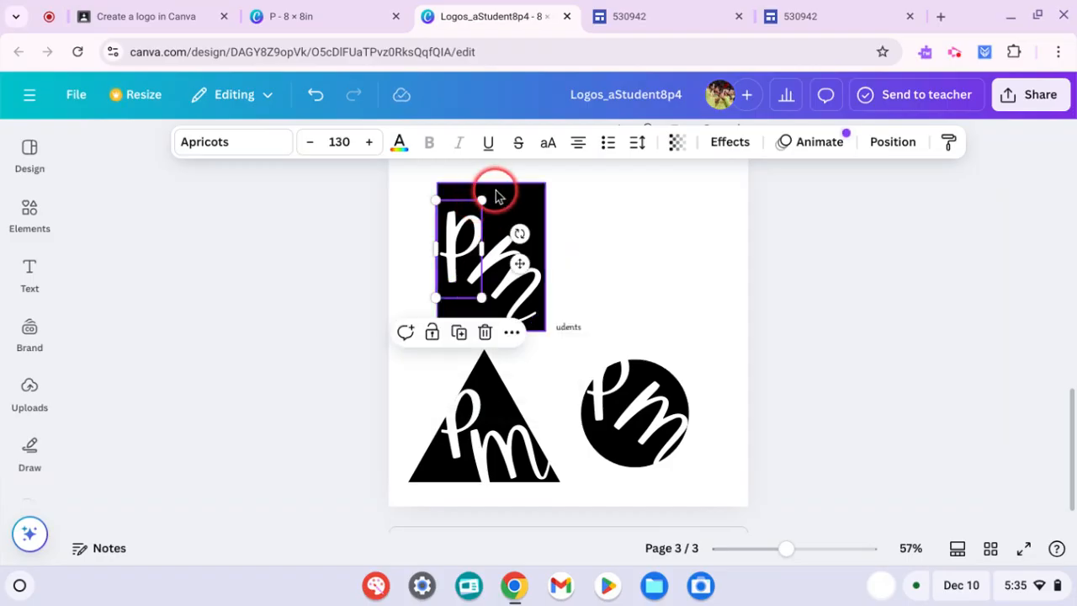
{"action": "left_click", "coordinate": [497, 196]}
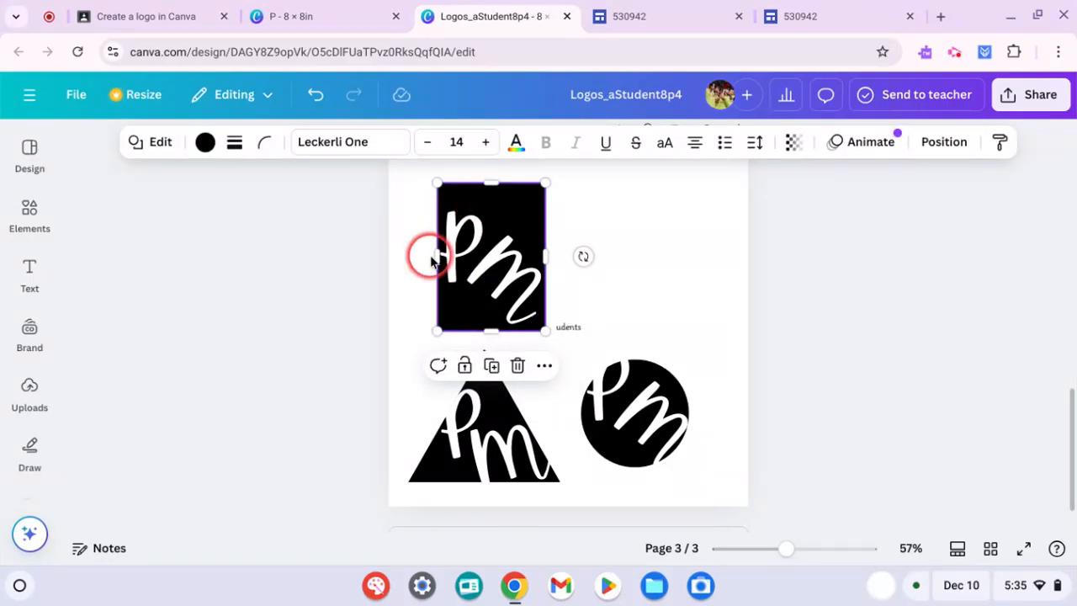
{"action": "left_click_drag", "start_coordinate": [436, 255], "coordinate": [448, 259]}
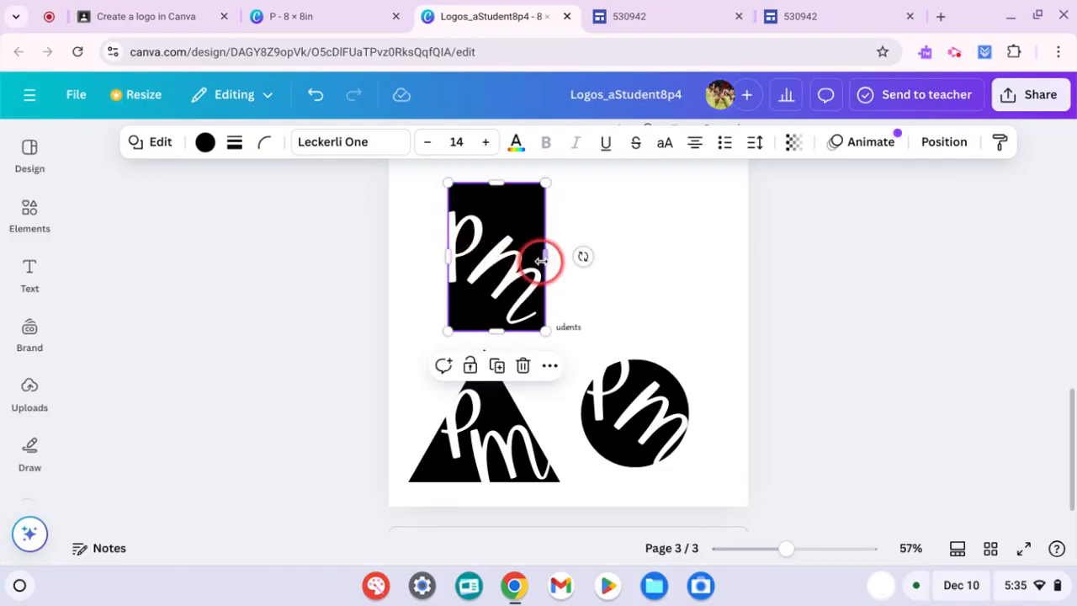
{"action": "left_click_drag", "start_coordinate": [544, 258], "coordinate": [539, 258]}
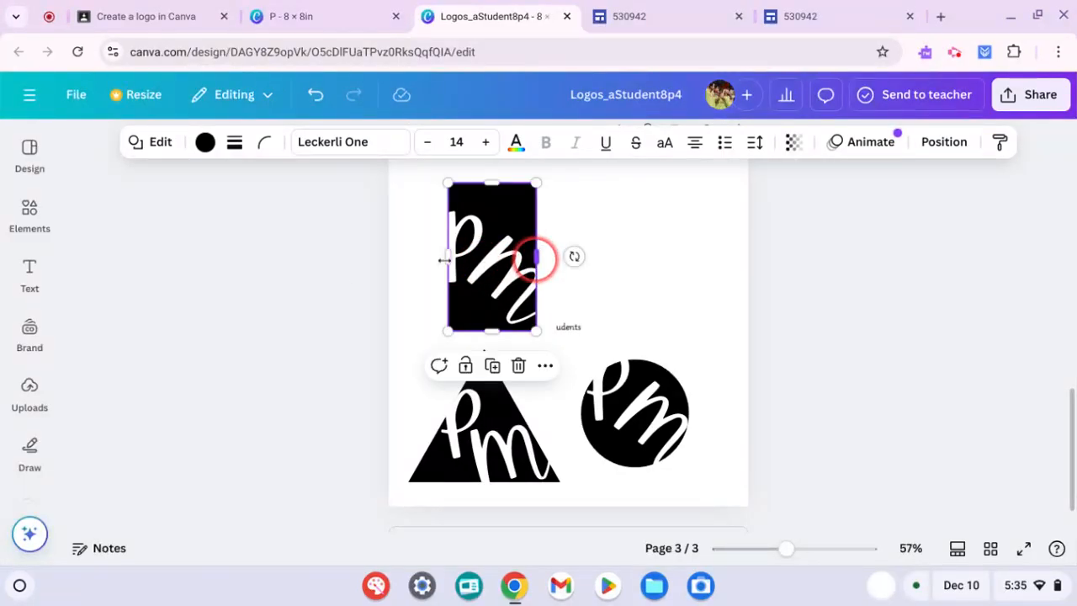
{"action": "left_click", "coordinate": [318, 282]}
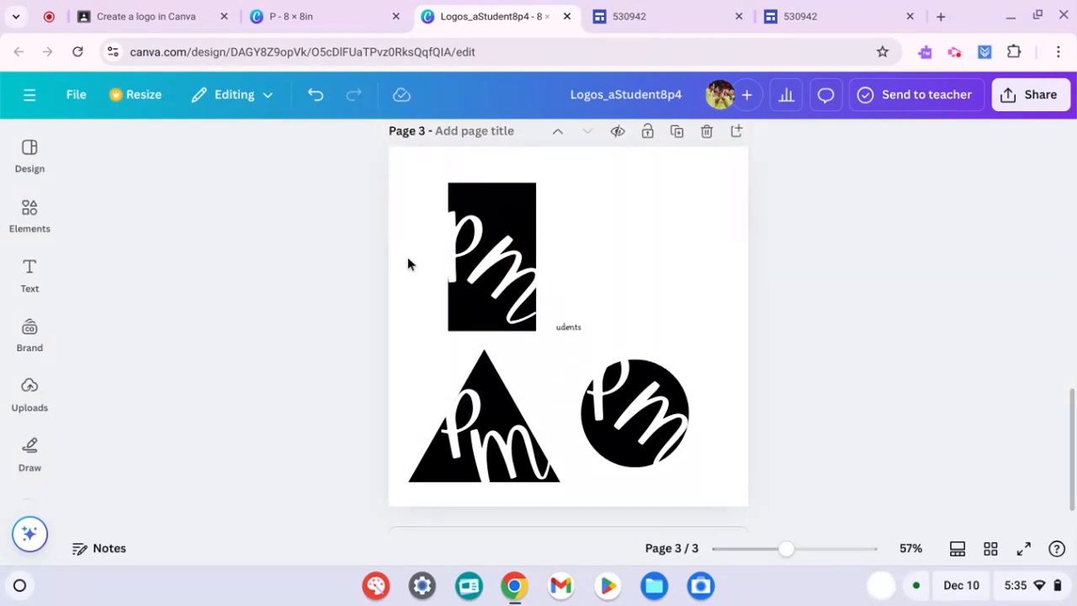
Move the rectangle logo's P slightly right and up, close to the rectangle's upper edge
{"action": "left_click", "coordinate": [471, 233]}
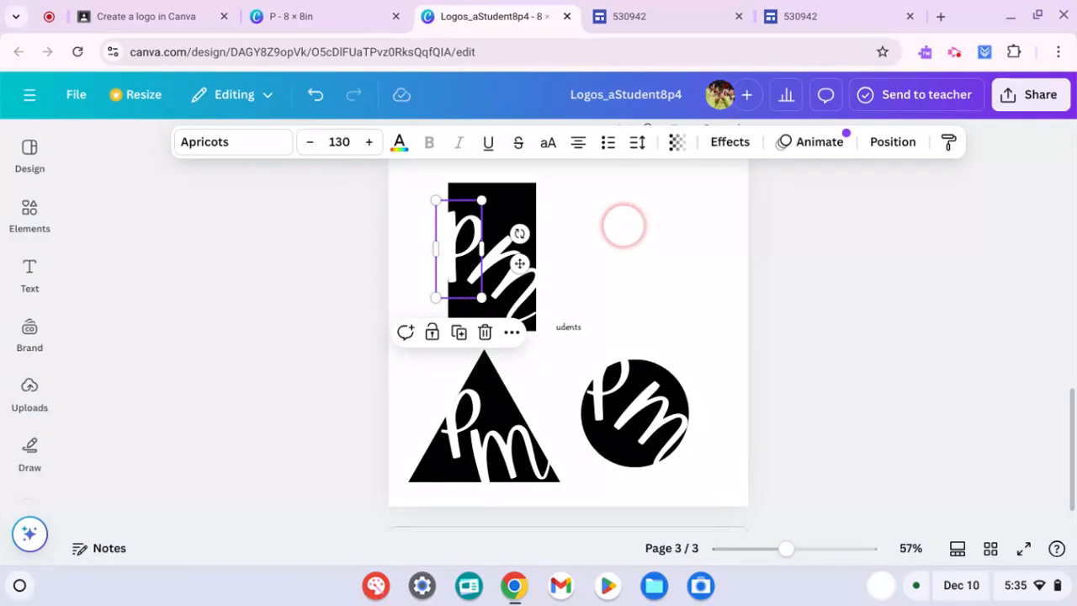
{"action": "left_click_drag", "start_coordinate": [465, 236], "coordinate": [471, 235]}
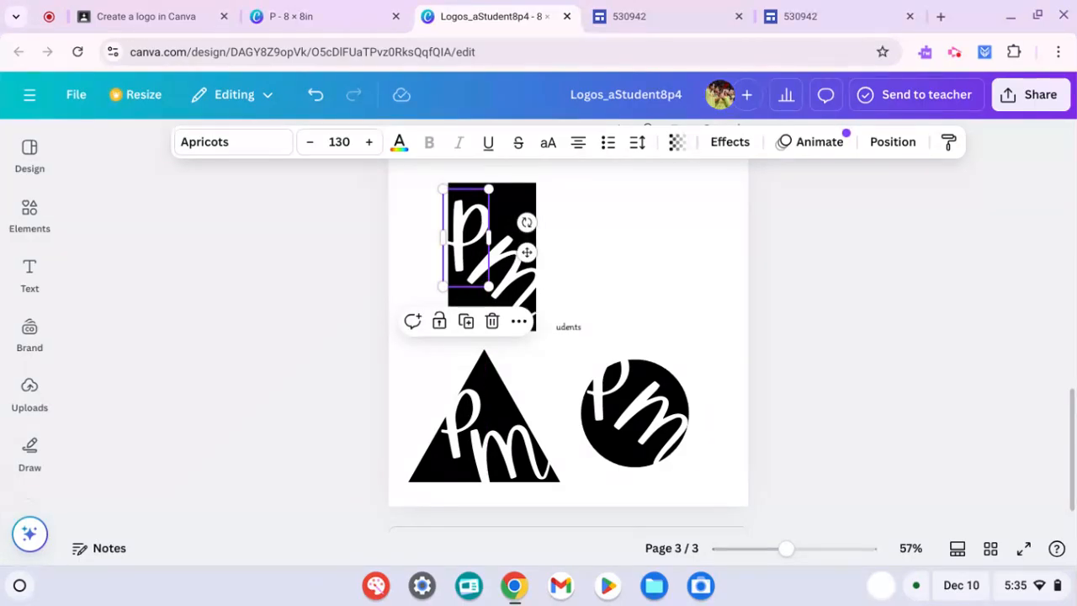
{"action": "key", "text": "Up"}
{"action": "key", "text": "Up"}
{"action": "key", "text": "Up"}
{"action": "key", "text": "Up"}
{"action": "key", "text": "Up"}
{"action": "key", "text": "Up"}
{"action": "key", "text": "Up"}
{"action": "key", "text": "Up"}
{"action": "key", "text": "Up"}
{"action": "key", "text": "Up"}
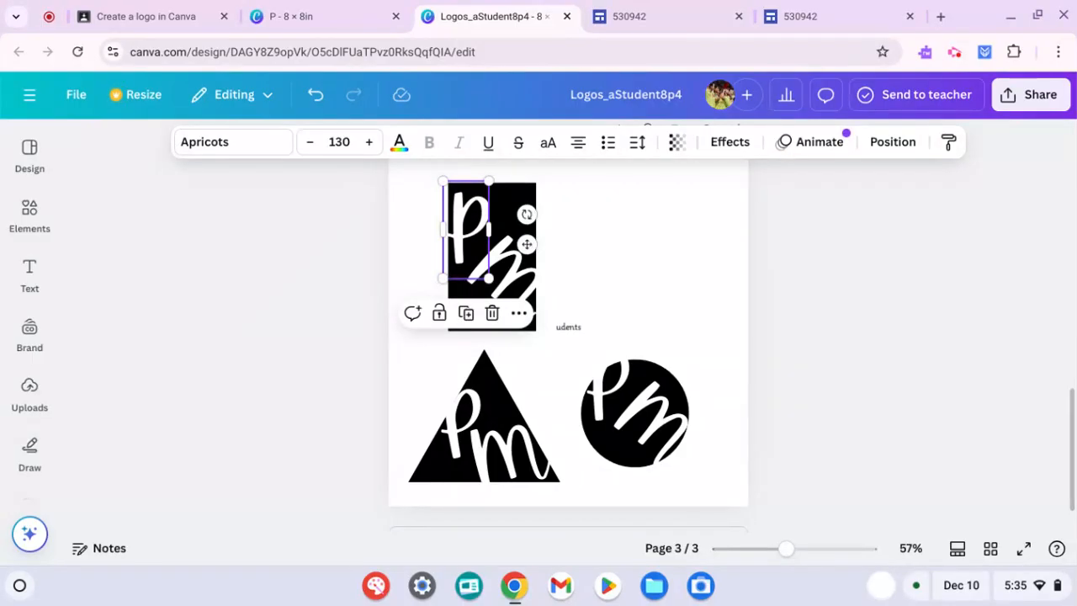
{"action": "left_click", "coordinate": [704, 250]}
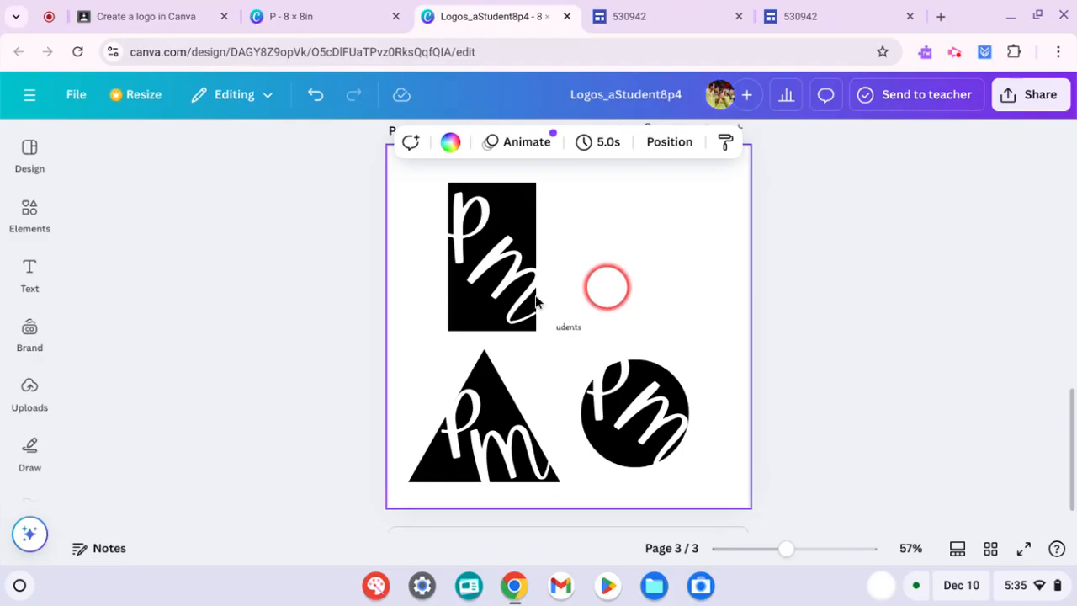
Nudge the rectangle logo's M slightly right, against the rectangle's right edge
{"action": "left_click_drag", "start_coordinate": [521, 288], "coordinate": [516, 280]}
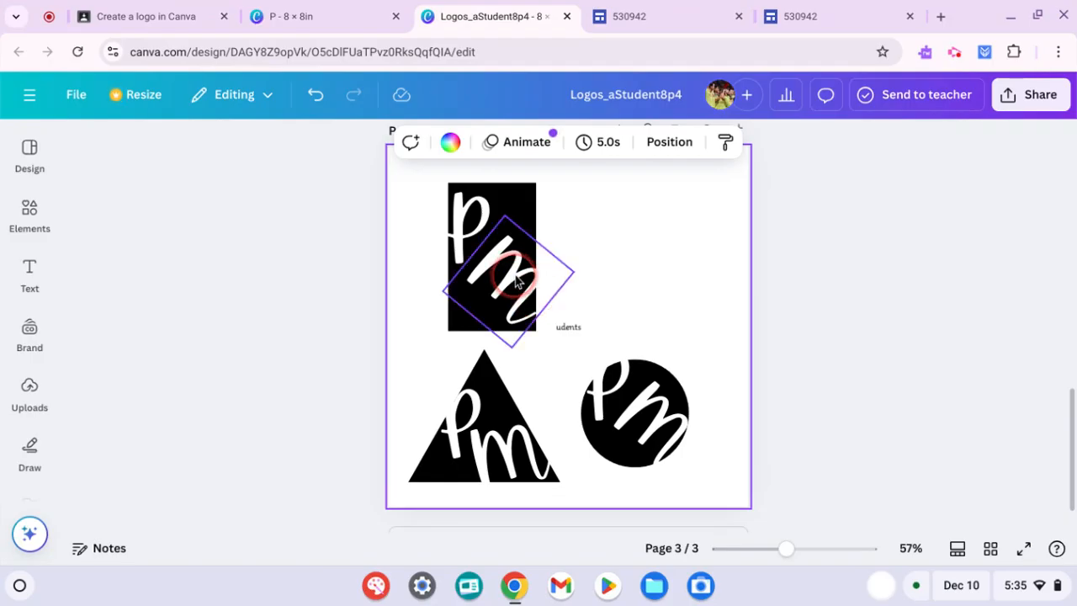
{"action": "left_click", "coordinate": [516, 275]}
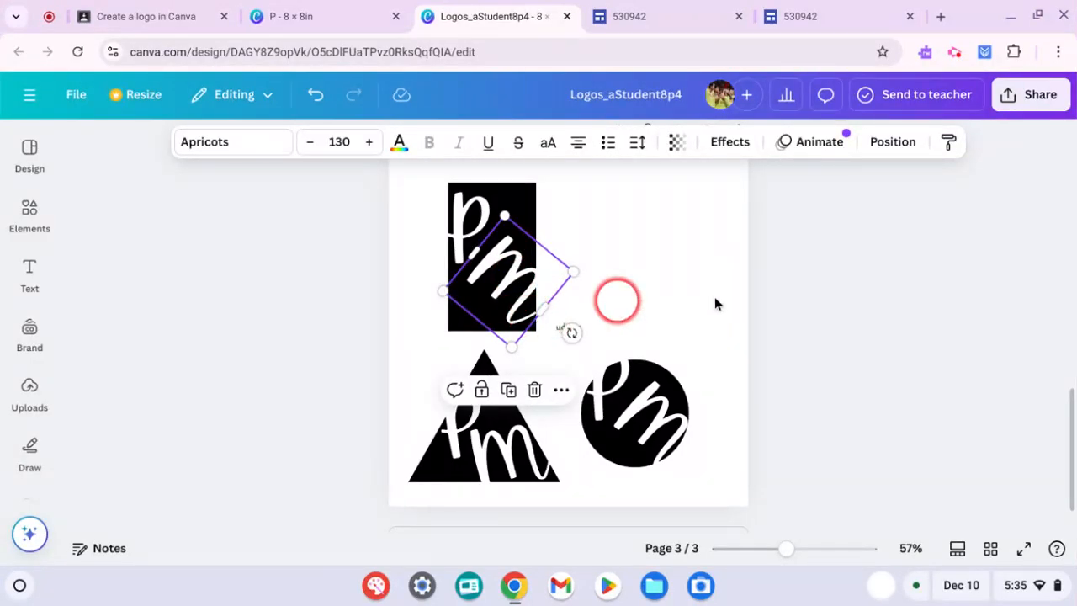
{"action": "left_click", "coordinate": [714, 296]}
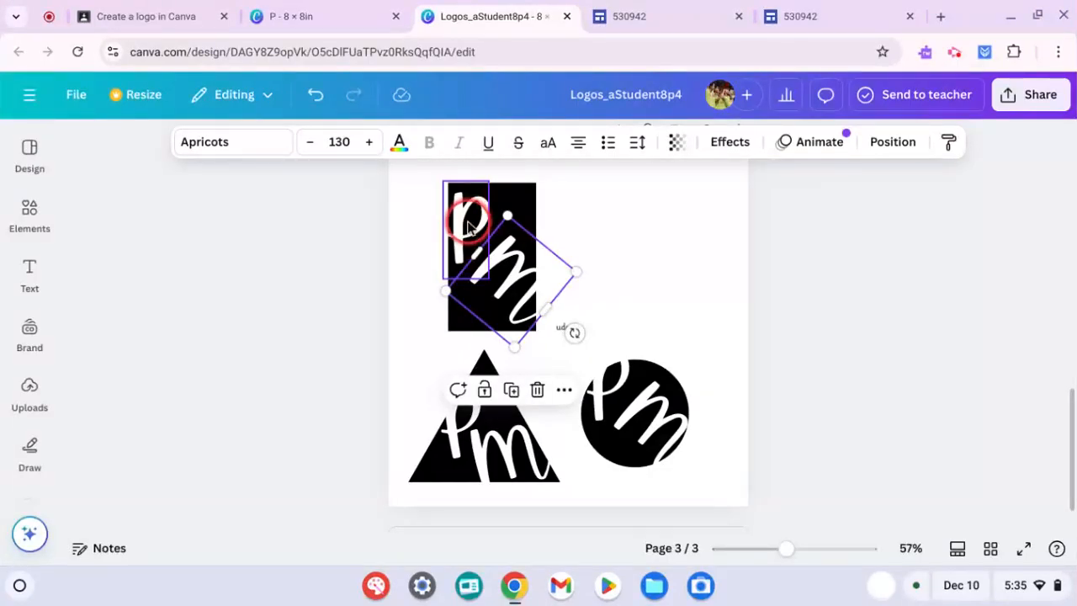
Enlarge the rectangle logo's P to font size 149
{"action": "left_click", "coordinate": [486, 245]}
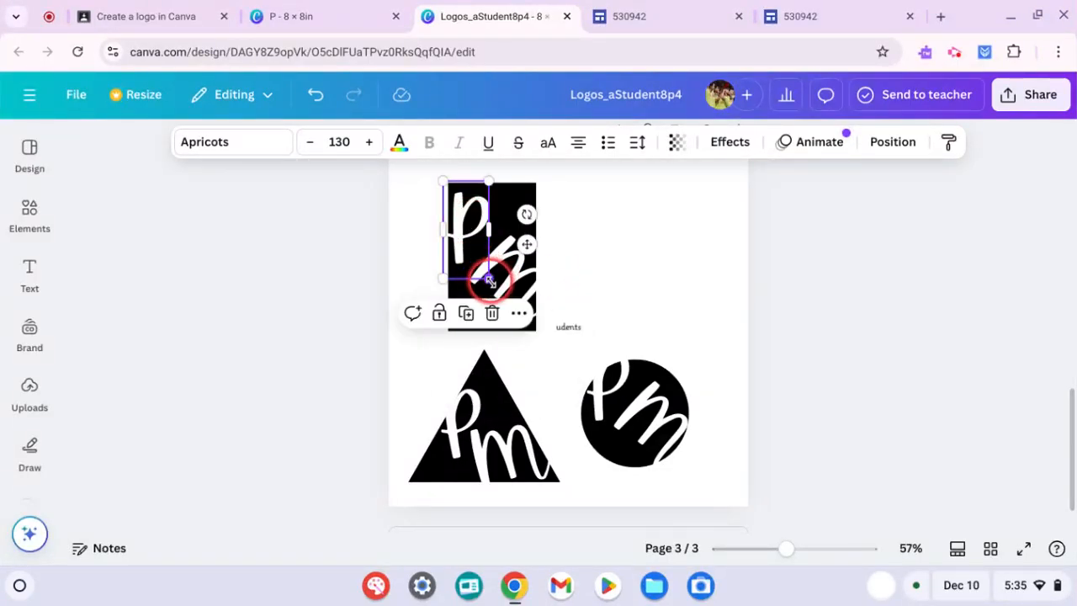
{"action": "left_click_drag", "start_coordinate": [490, 284], "coordinate": [495, 292]}
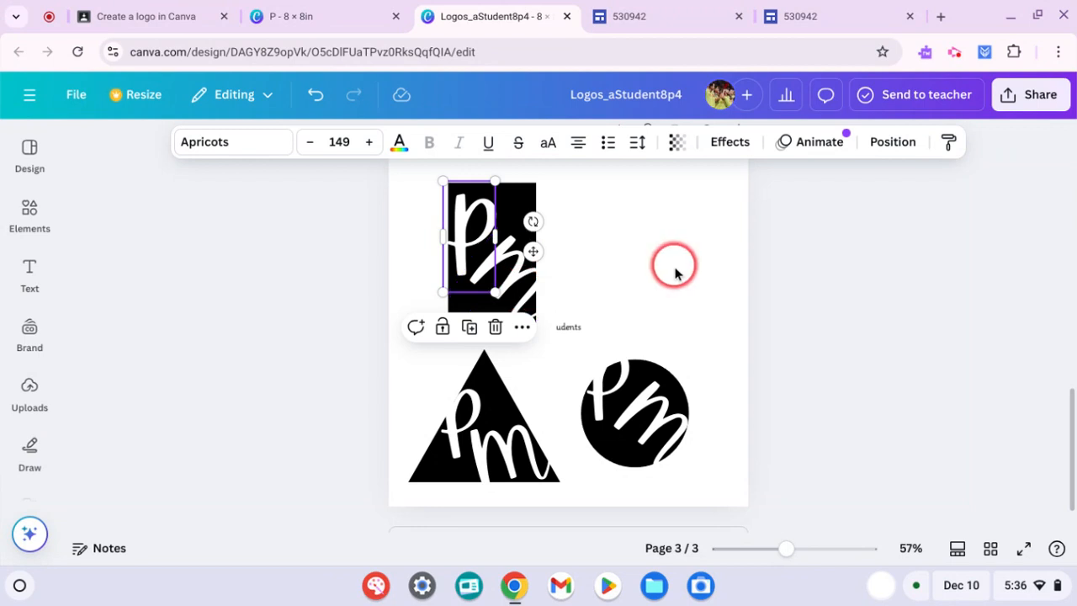
{"action": "left_click", "coordinate": [674, 271]}
{"action": "left_click", "coordinate": [725, 421]}
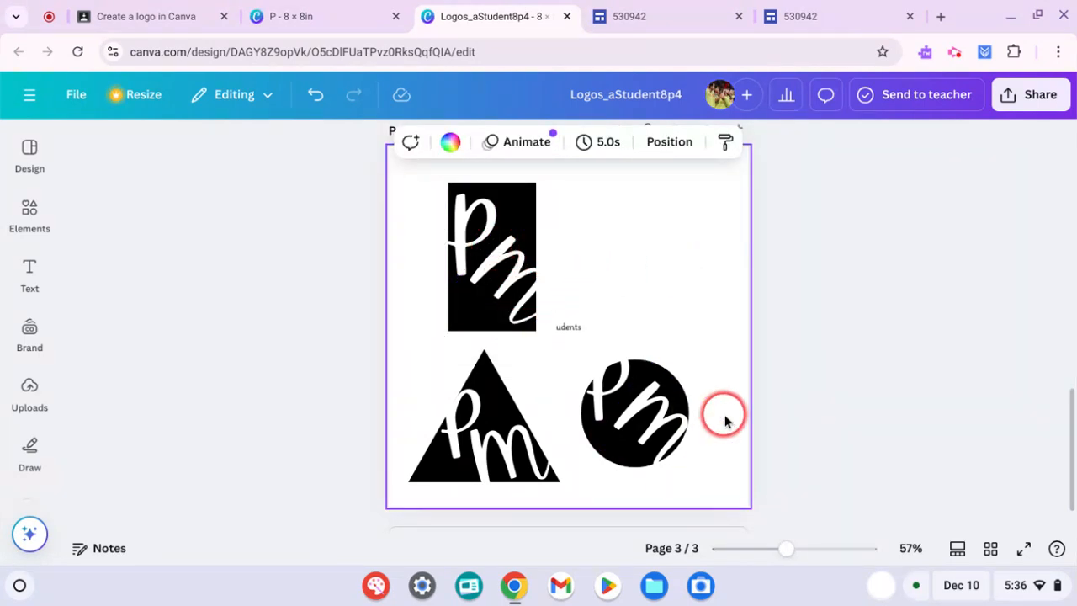
Stretch the black circle upward into a tall oval and move the oval logo with its letters up beside the rectangle logo
{"action": "left_click", "coordinate": [620, 456]}
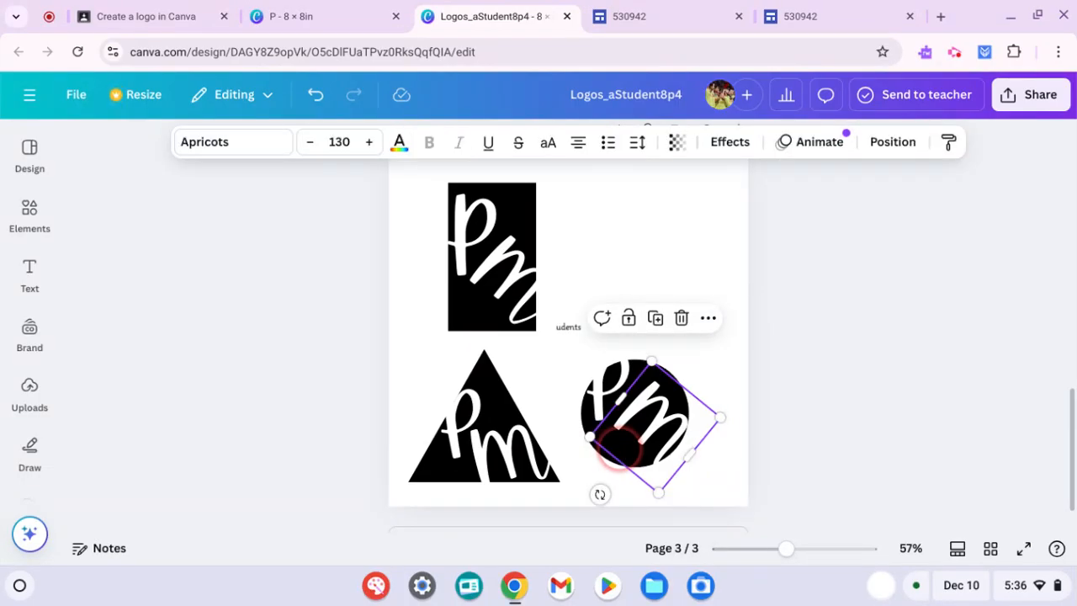
{"action": "left_click", "coordinate": [621, 456]}
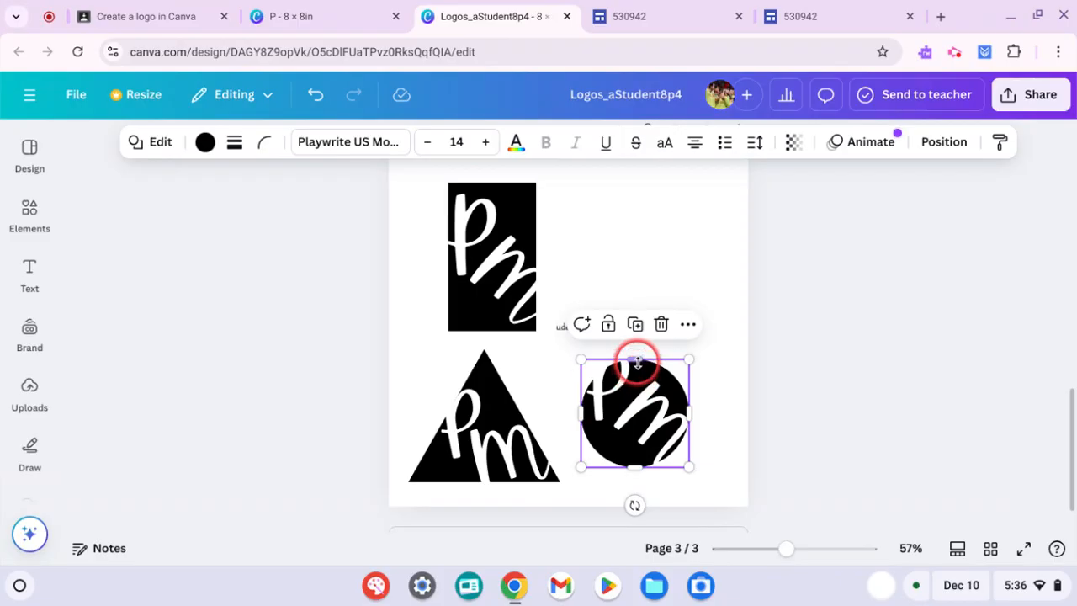
{"action": "left_click_drag", "start_coordinate": [637, 337], "coordinate": [632, 308]}
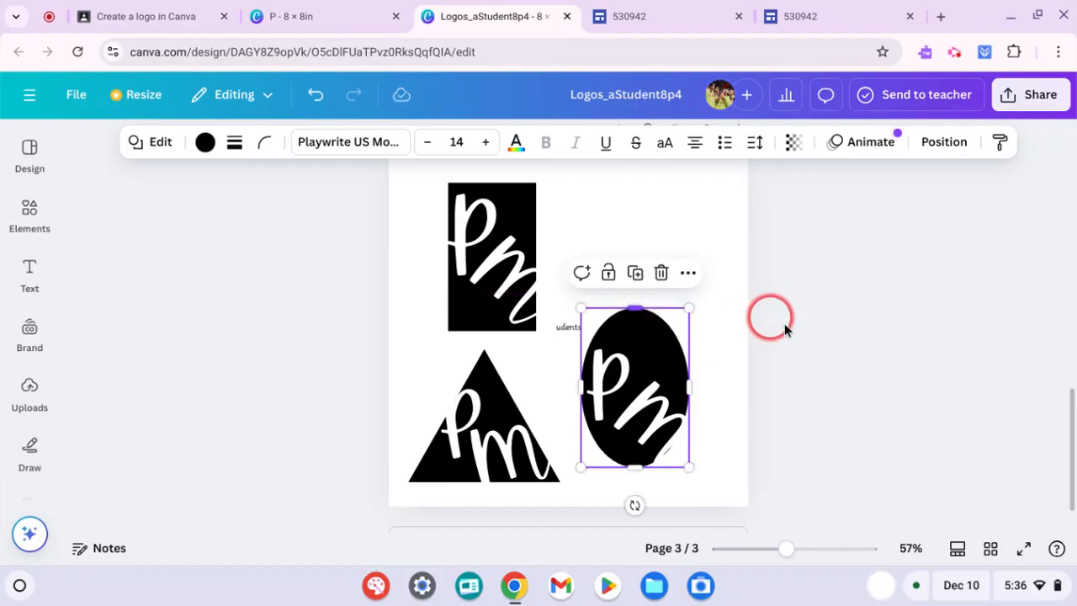
{"action": "left_click_drag", "start_coordinate": [786, 334], "coordinate": [605, 433]}
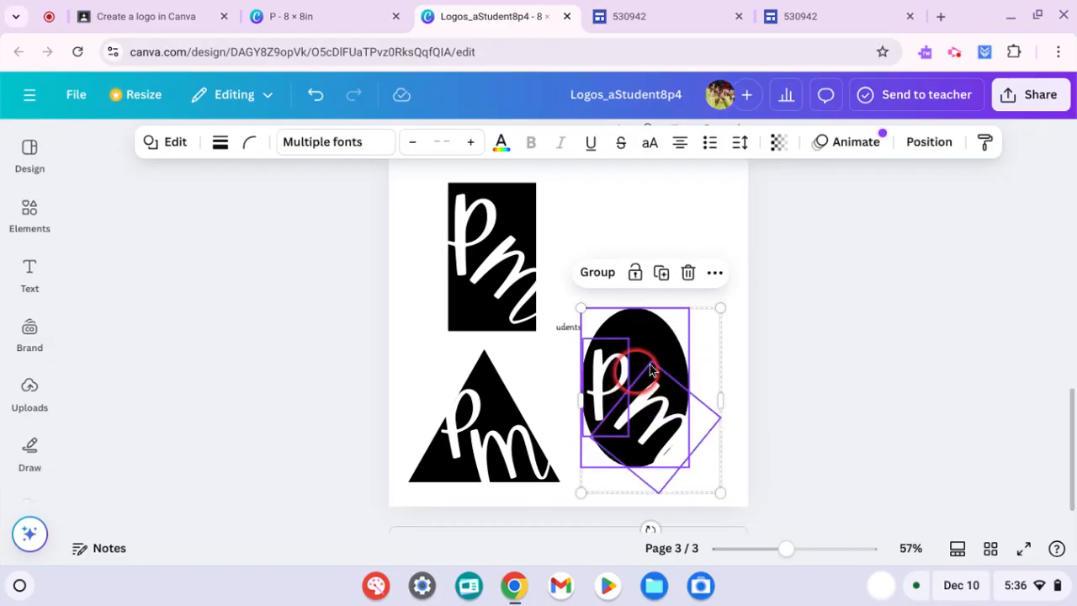
{"action": "left_click_drag", "start_coordinate": [675, 313], "coordinate": [665, 228]}
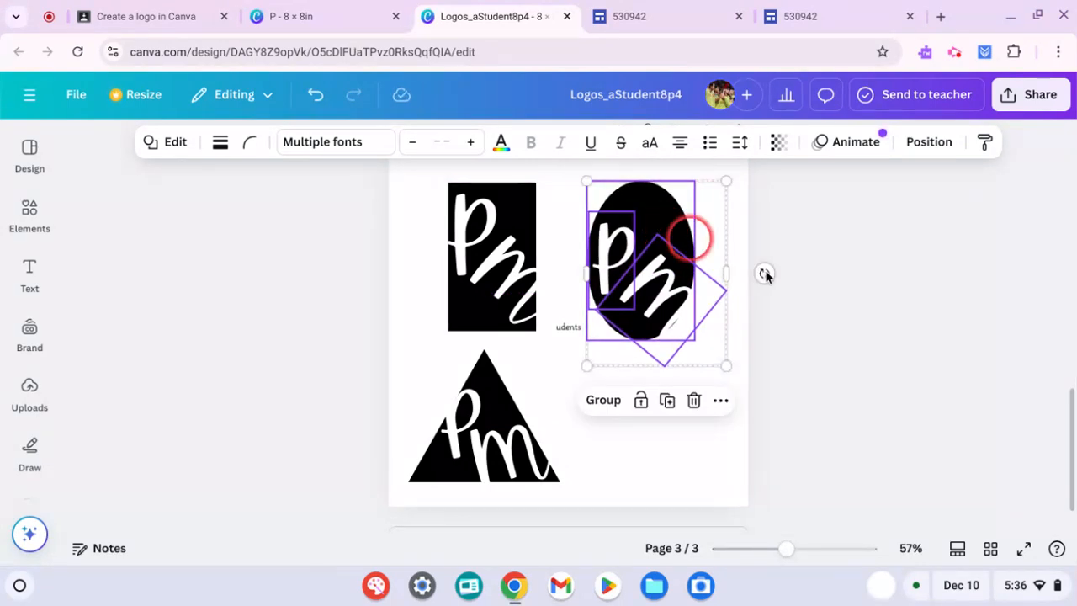
{"action": "left_click", "coordinate": [802, 285]}
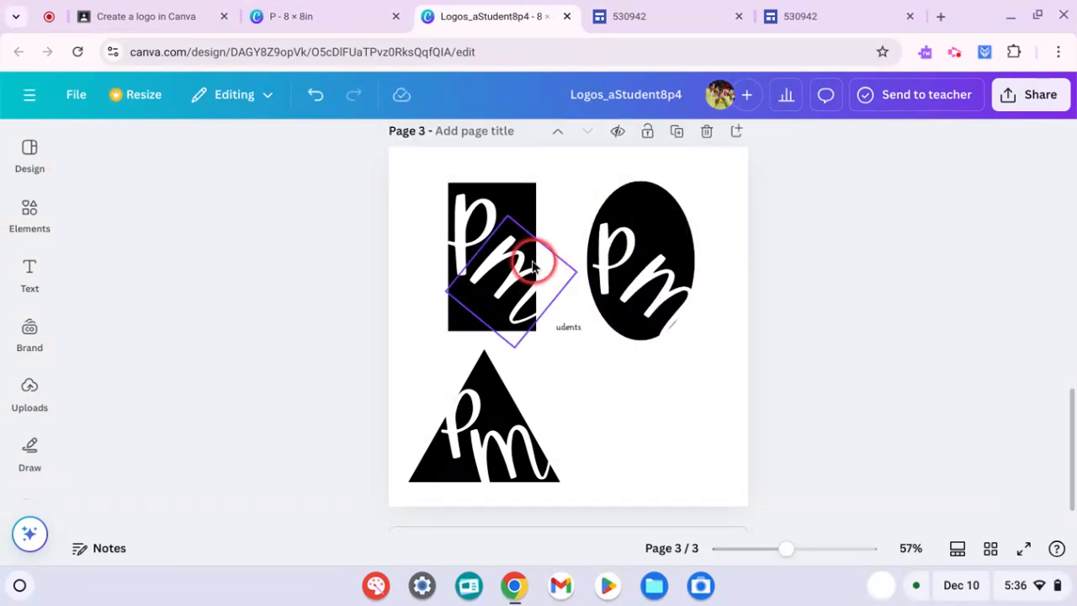
Delete the P and the M from the tall oval logo on page 3
{"action": "left_click", "coordinate": [630, 252]}
{"action": "left_click", "coordinate": [657, 273]}
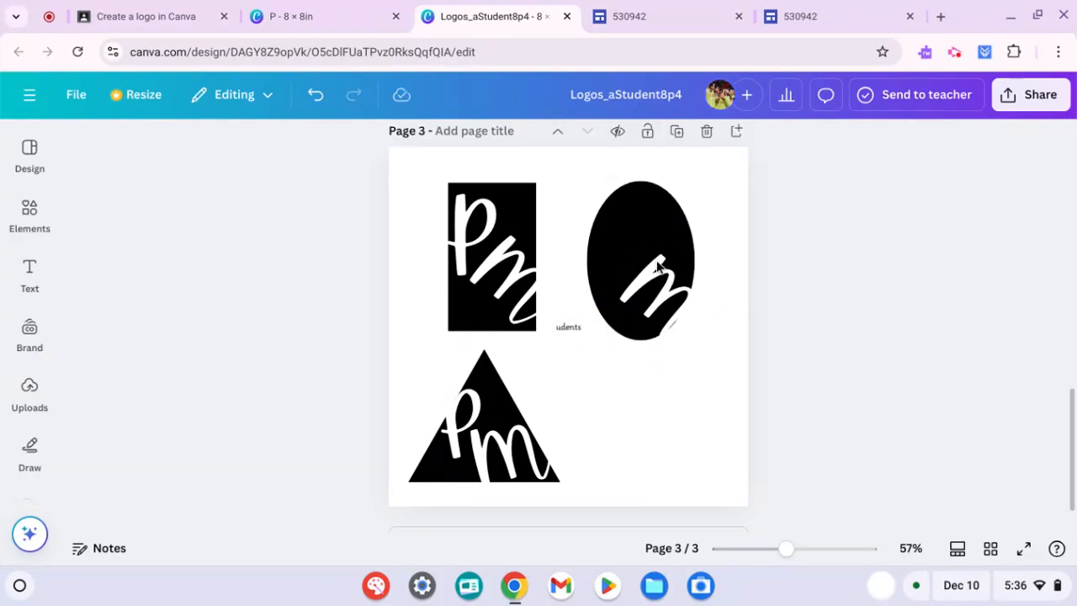
{"action": "key", "text": "Delete"}
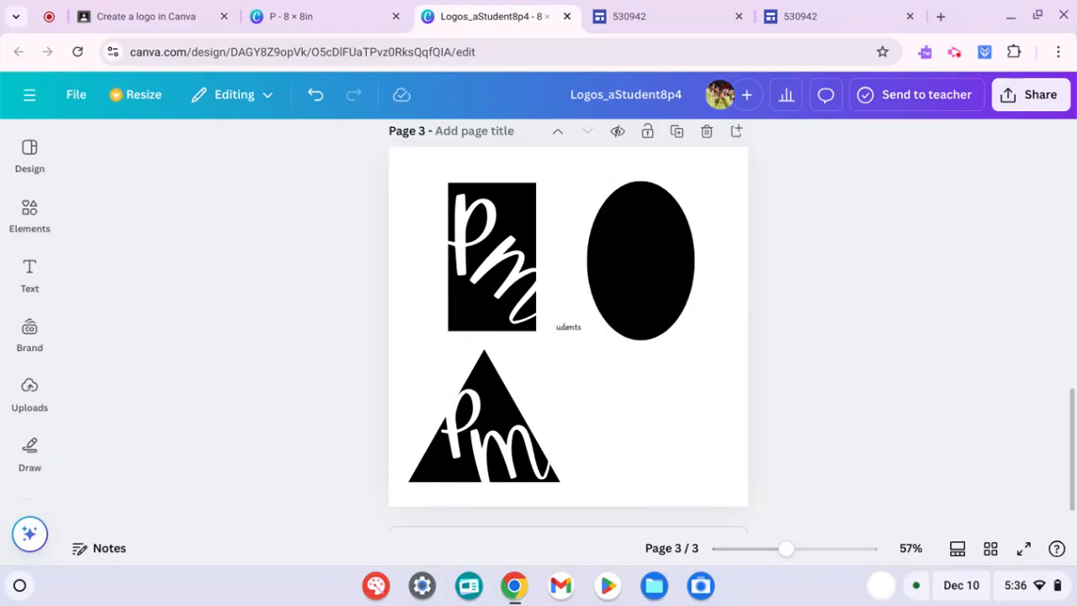
Duplicate the rectangle logo's P and M together and place the copies inside the tall oval, against its curved edges
{"action": "left_click", "coordinate": [467, 238]}
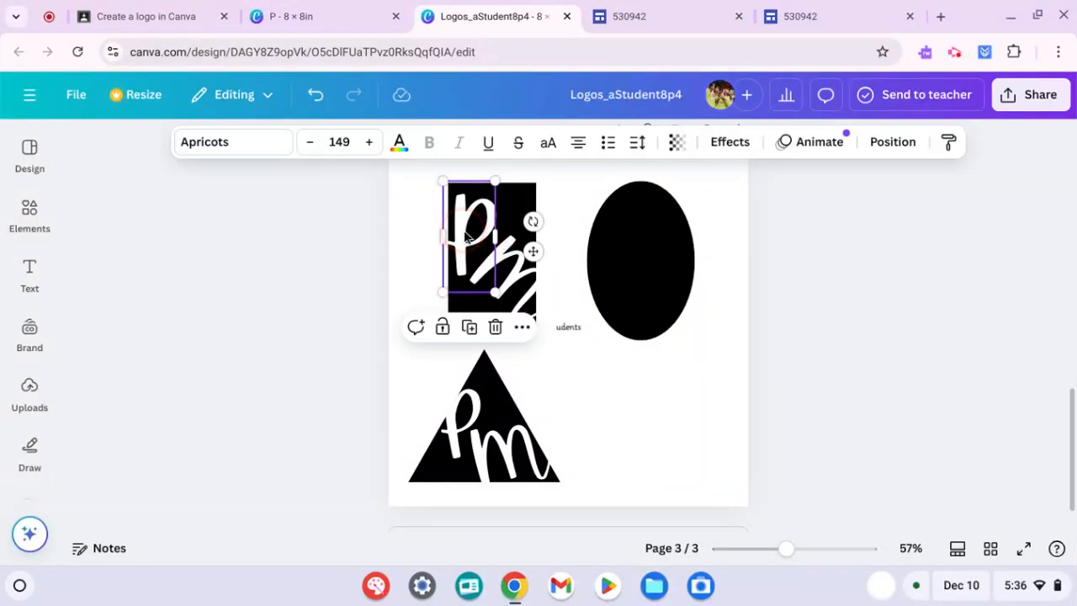
{"action": "left_click", "coordinate": [519, 280], "text": "shift"}
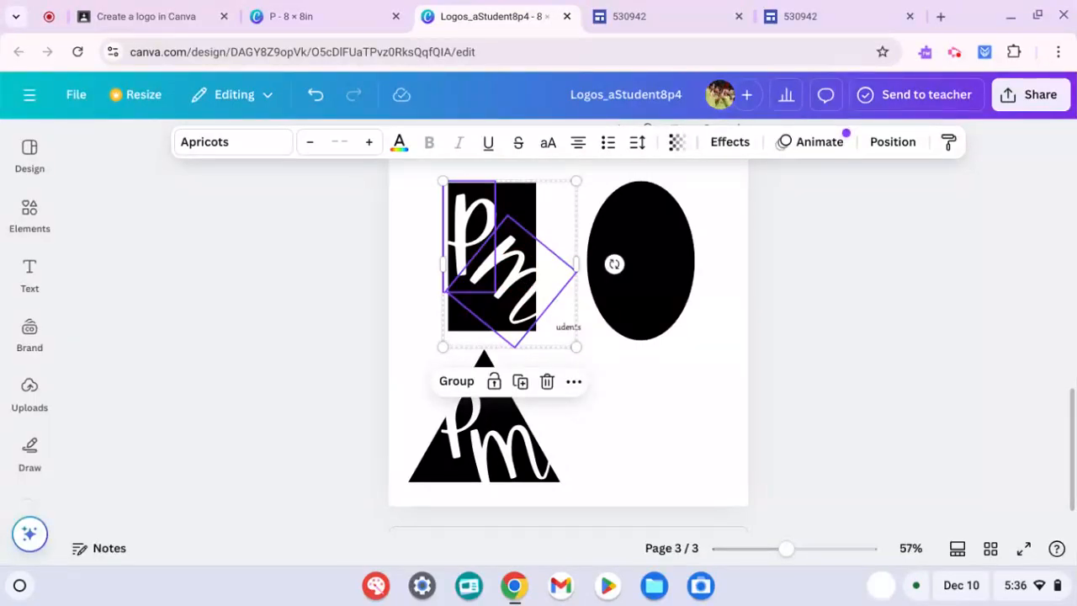
{"action": "key", "text": "ctrl+d"}
{"action": "left_click_drag", "start_coordinate": [519, 280], "coordinate": [656, 281]}
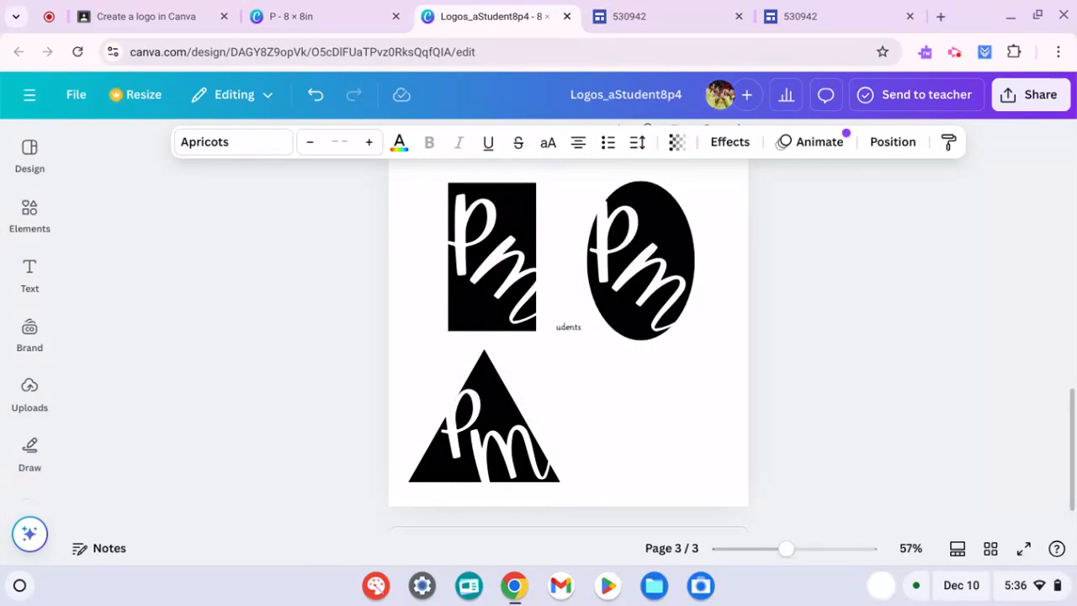
{"action": "left_click_drag", "start_coordinate": [657, 281], "coordinate": [658, 281]}
{"action": "left_click", "coordinate": [683, 292]}
{"action": "key", "text": "Up"}
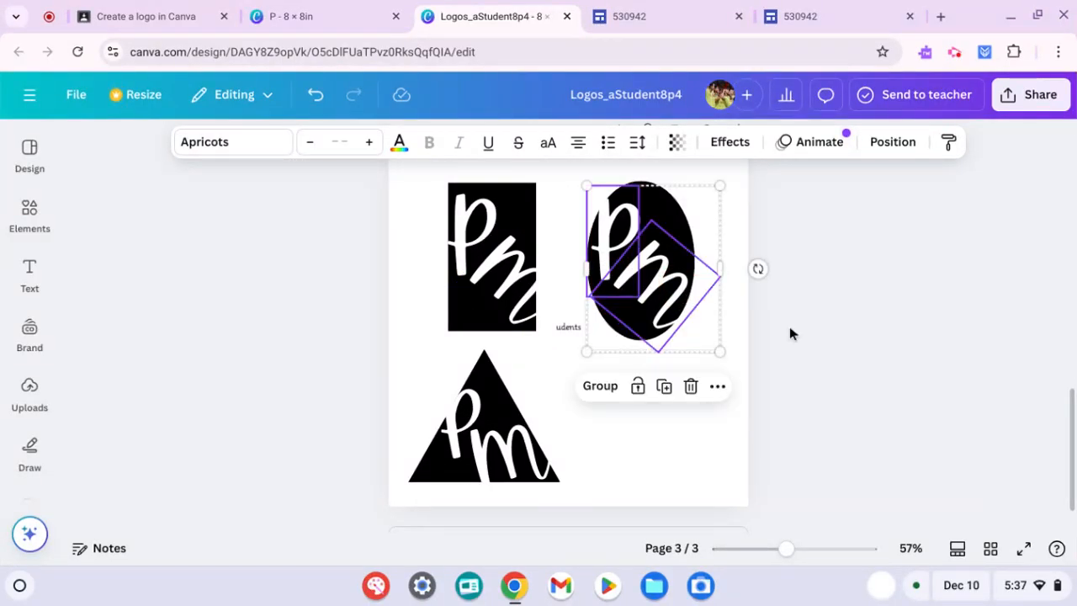
{"action": "left_click", "coordinate": [852, 294]}
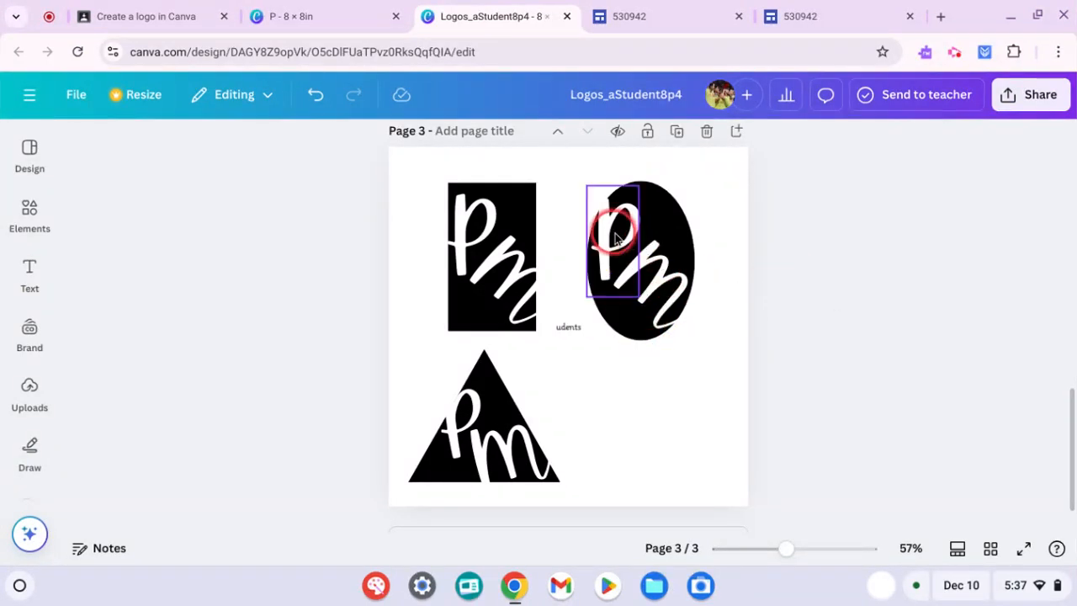
Duplicate the tall oval with its letters and place the copy directly below it, beside the triangle logo
{"action": "left_click_drag", "start_coordinate": [734, 195], "coordinate": [592, 377]}
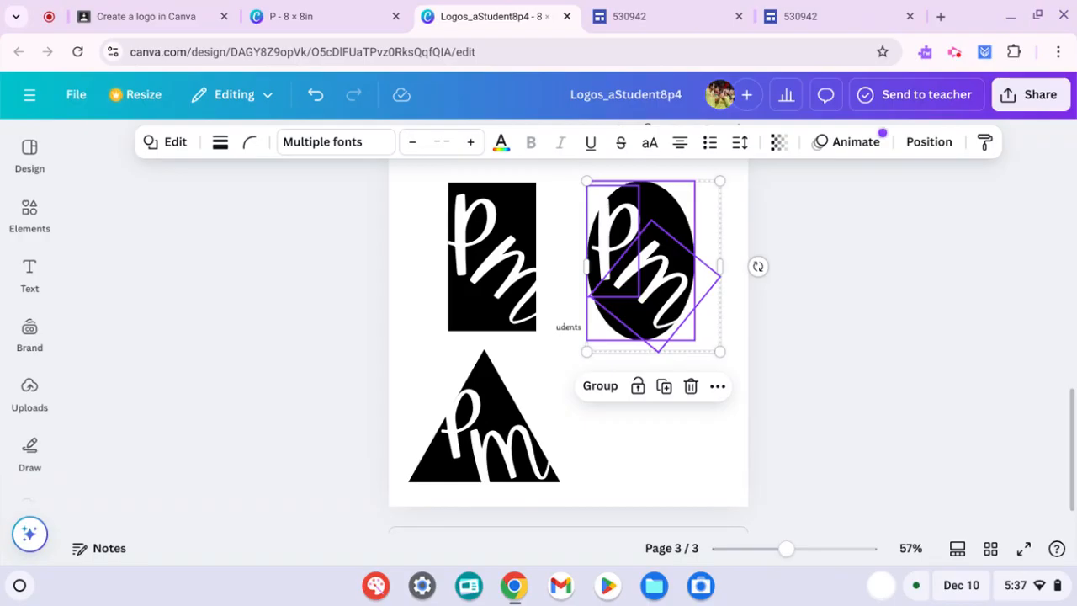
{"action": "key", "text": "ctrl+d"}
{"action": "left_click_drag", "start_coordinate": [648, 268], "coordinate": [648, 402]}
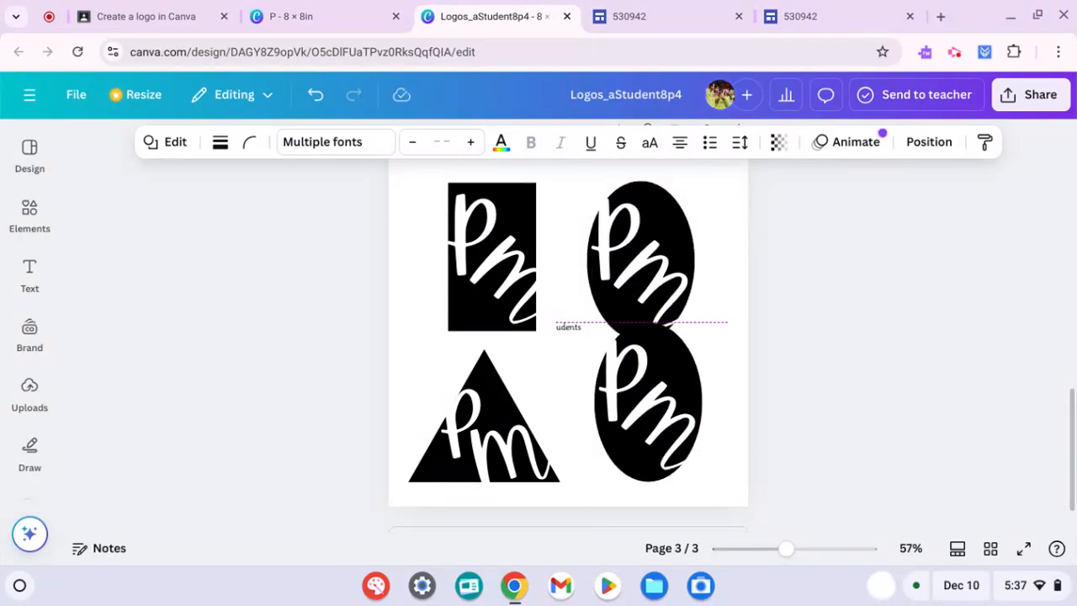
{"action": "left_click", "coordinate": [896, 350]}
Rotate the copied oval to -90° so it lies horizontally behind its letters, and move that whole logo slightly down
{"action": "left_click", "coordinate": [728, 365]}
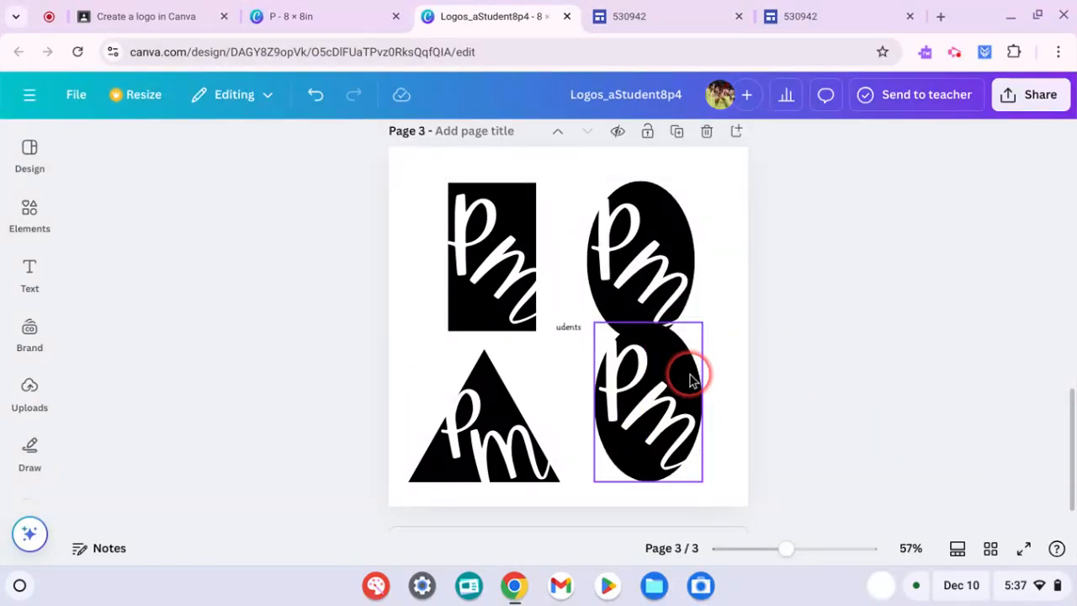
{"action": "left_click", "coordinate": [690, 379]}
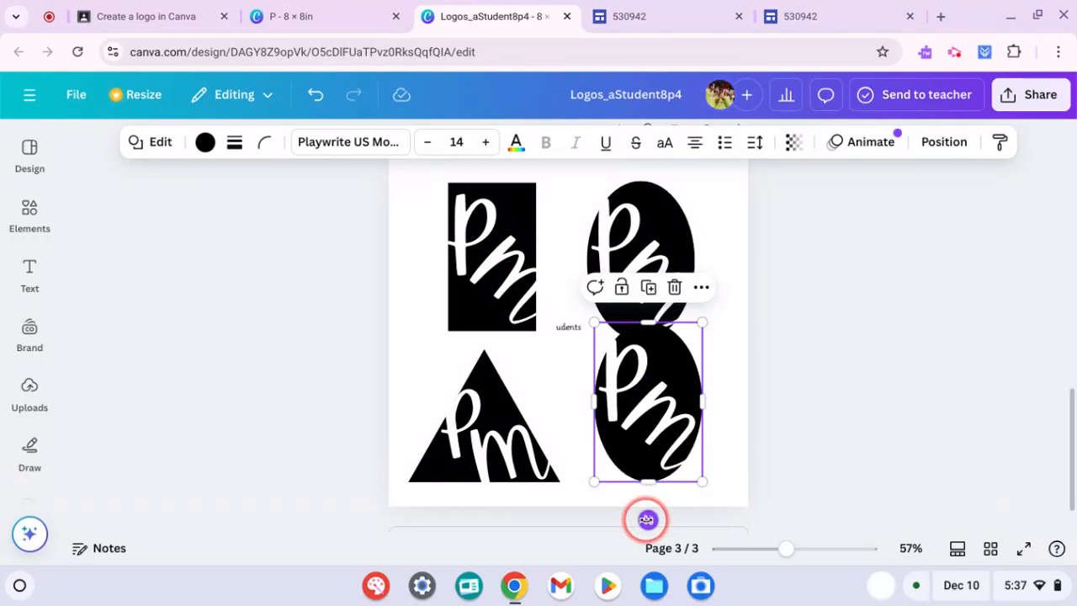
{"action": "left_click_drag", "start_coordinate": [646, 519], "coordinate": [756, 405]}
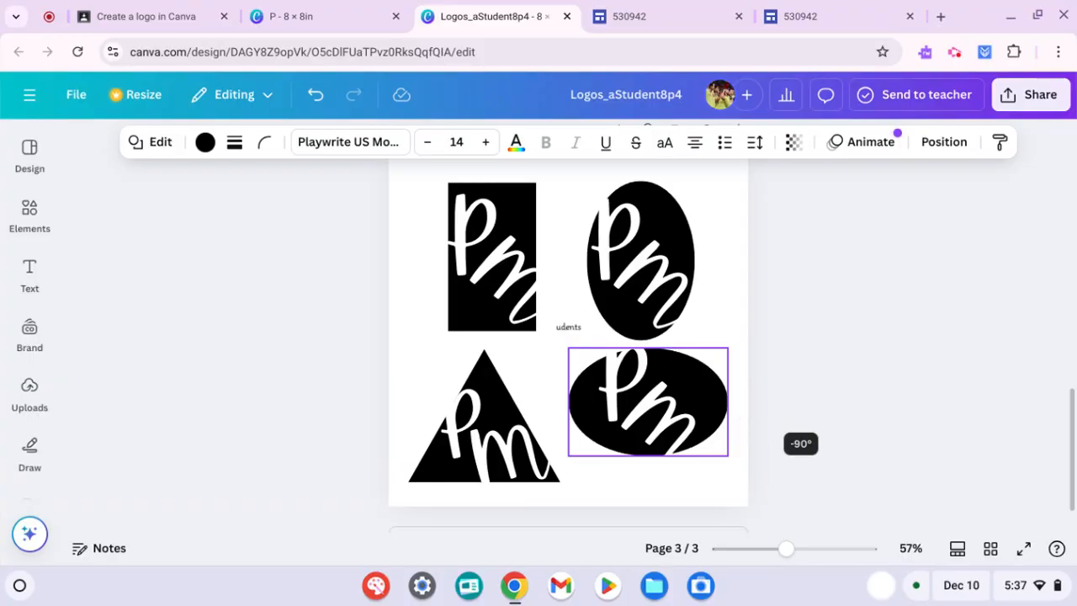
{"action": "left_click_drag", "start_coordinate": [756, 405], "coordinate": [762, 401]}
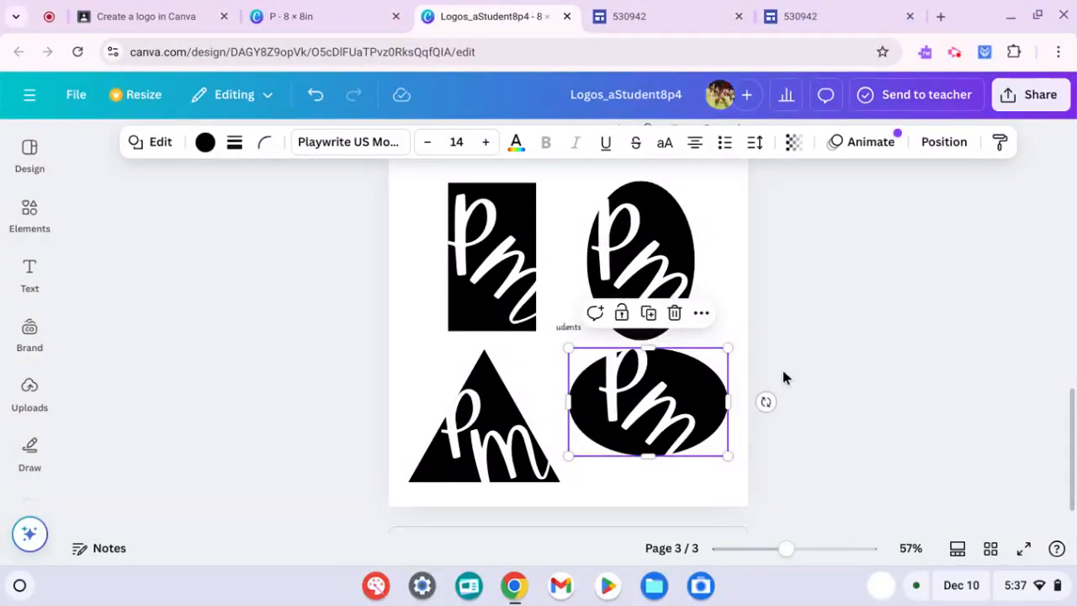
{"action": "left_click_drag", "start_coordinate": [783, 376], "coordinate": [589, 443]}
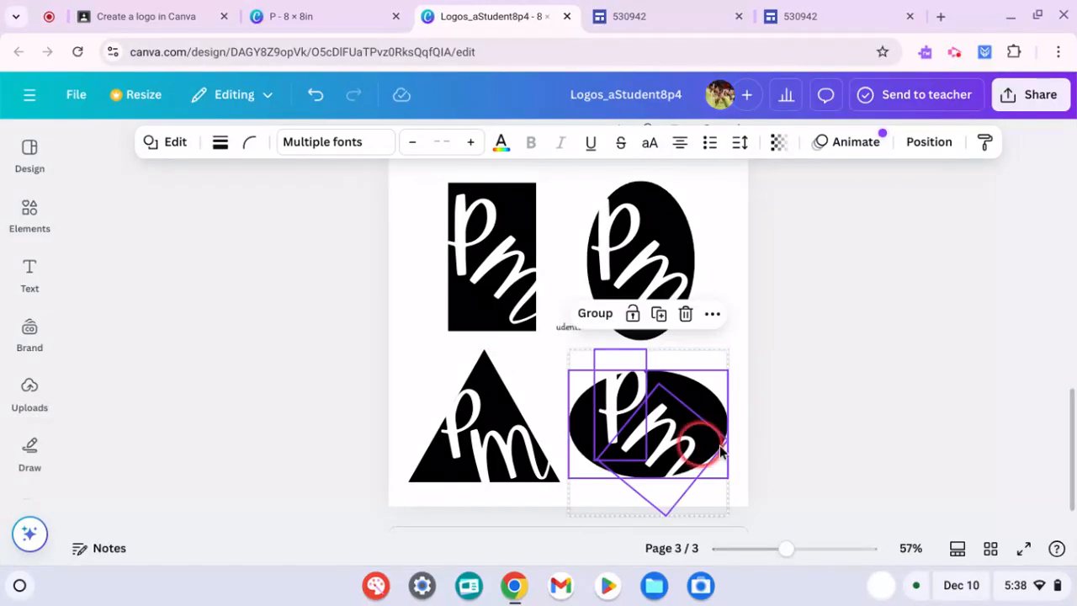
{"action": "left_click", "coordinate": [867, 388]}
Duplicate page 3 with its rectangle, triangle and two oval logos
{"action": "left_click_drag", "start_coordinate": [788, 551], "coordinate": [711, 557]}
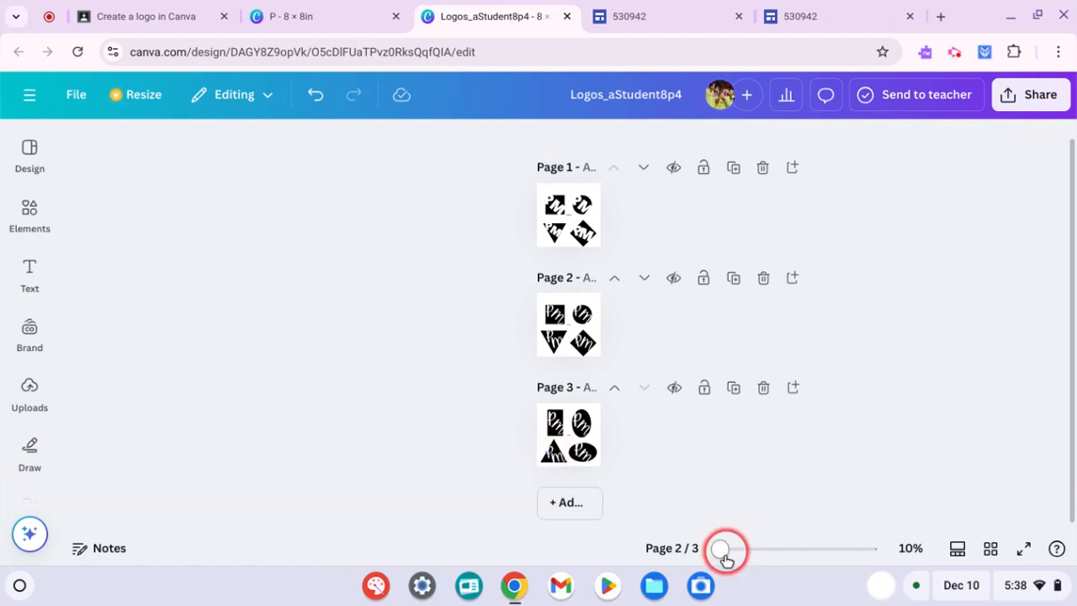
{"action": "left_click_drag", "start_coordinate": [721, 556], "coordinate": [780, 551]}
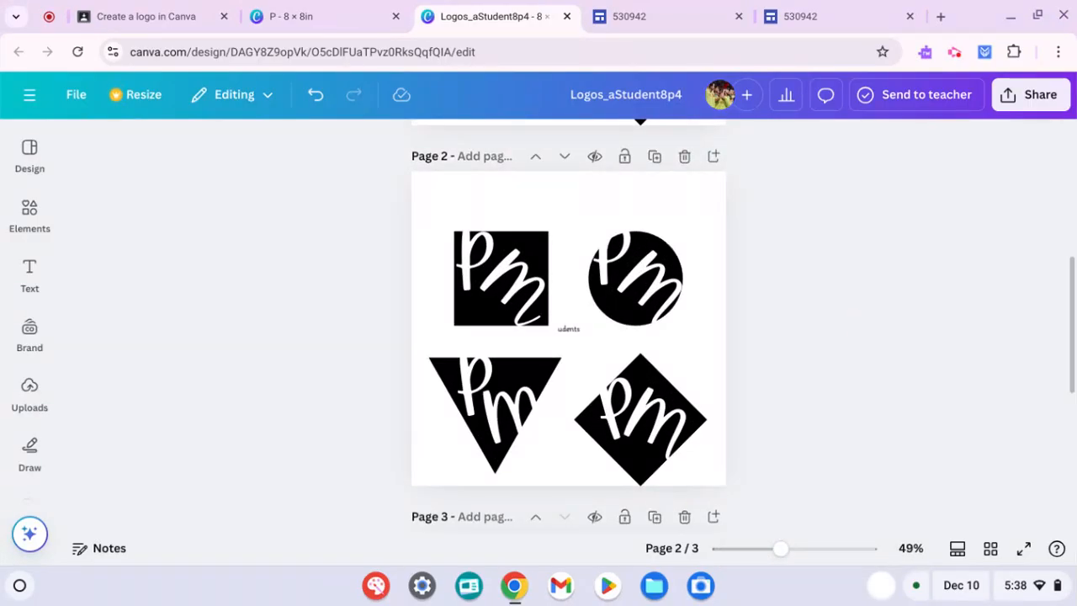
{"action": "scroll", "coordinate": [875, 339], "scroll_direction": "down", "scroll_amount": 5}
{"action": "scroll", "coordinate": [568, 328], "scroll_direction": "down", "scroll_amount": 2}
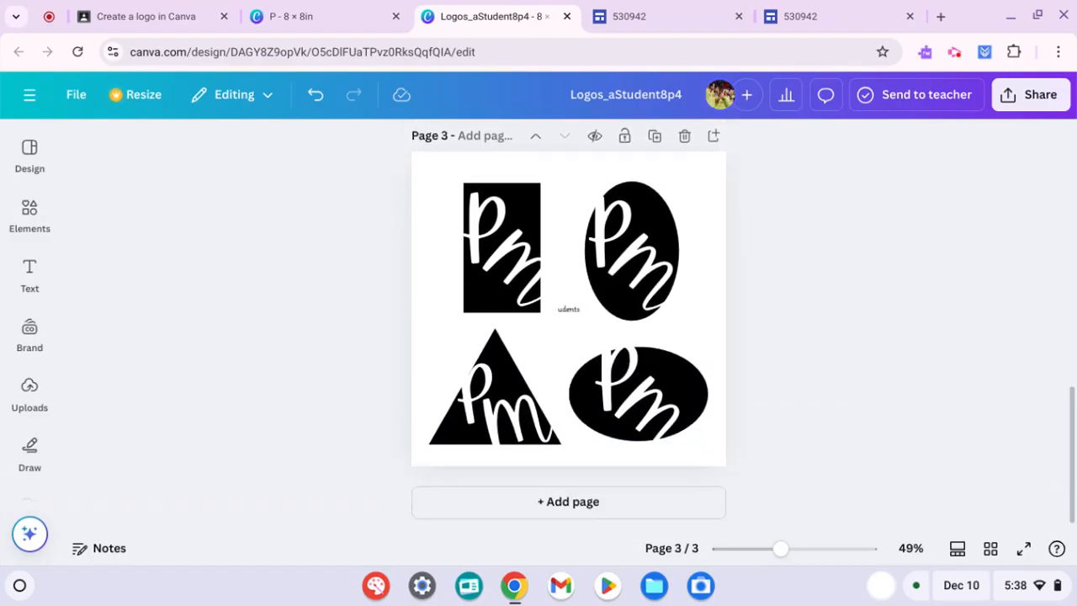
{"action": "scroll", "coordinate": [568, 328], "scroll_direction": "up", "scroll_amount": 2}
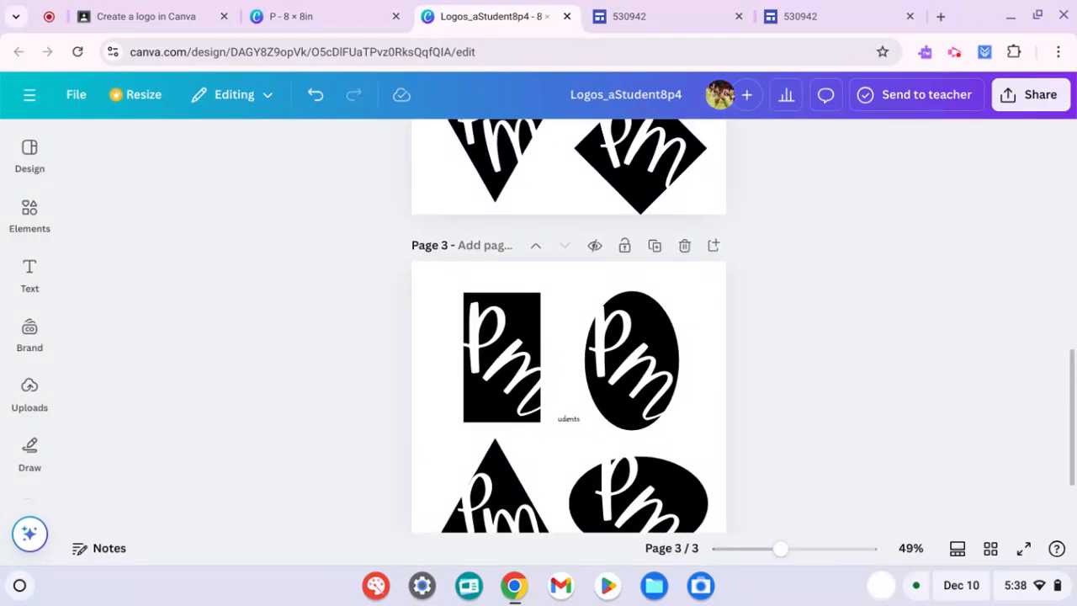
{"action": "left_click", "coordinate": [657, 248]}
{"action": "left_click", "coordinate": [841, 332]}
Change the font of the tall oval's M on page 4 to Anton
{"action": "scroll", "coordinate": [841, 331], "scroll_direction": "down", "scroll_amount": 3}
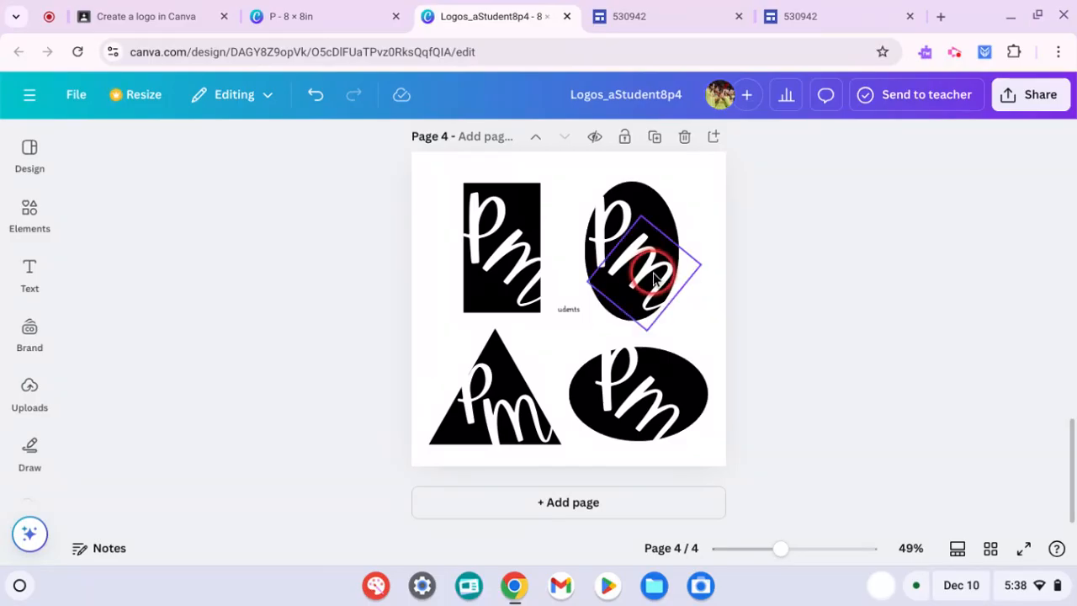
{"action": "left_click", "coordinate": [650, 280]}
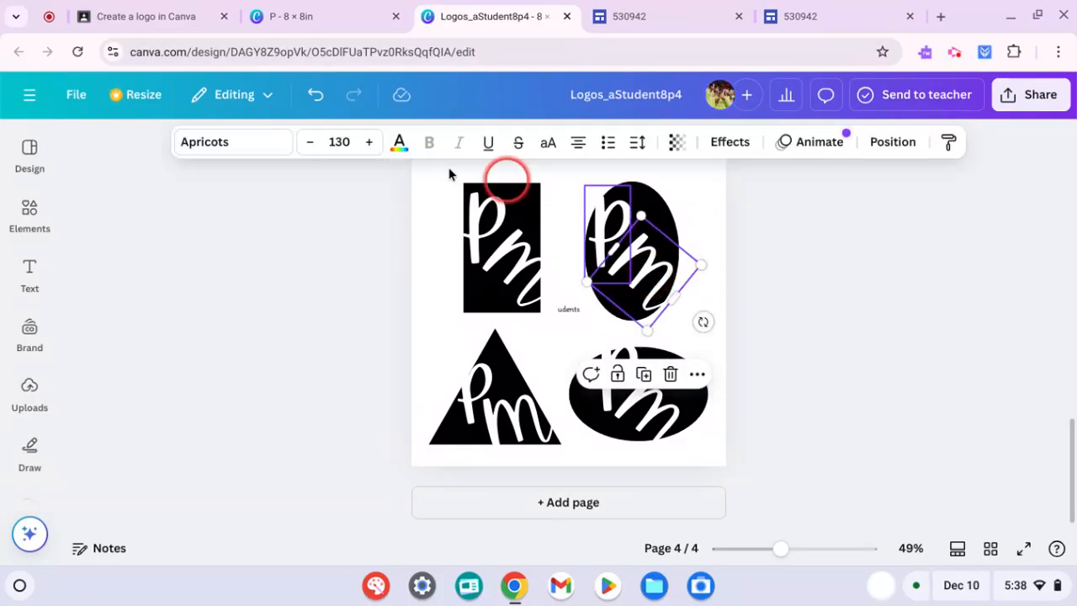
{"action": "left_click", "coordinate": [220, 143]}
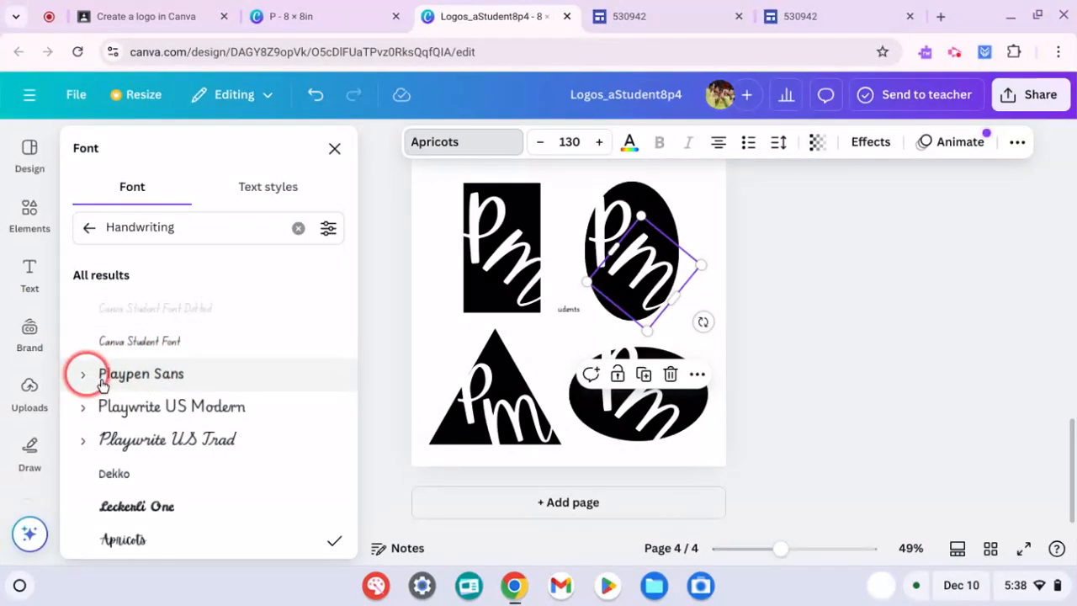
{"action": "left_click", "coordinate": [90, 230]}
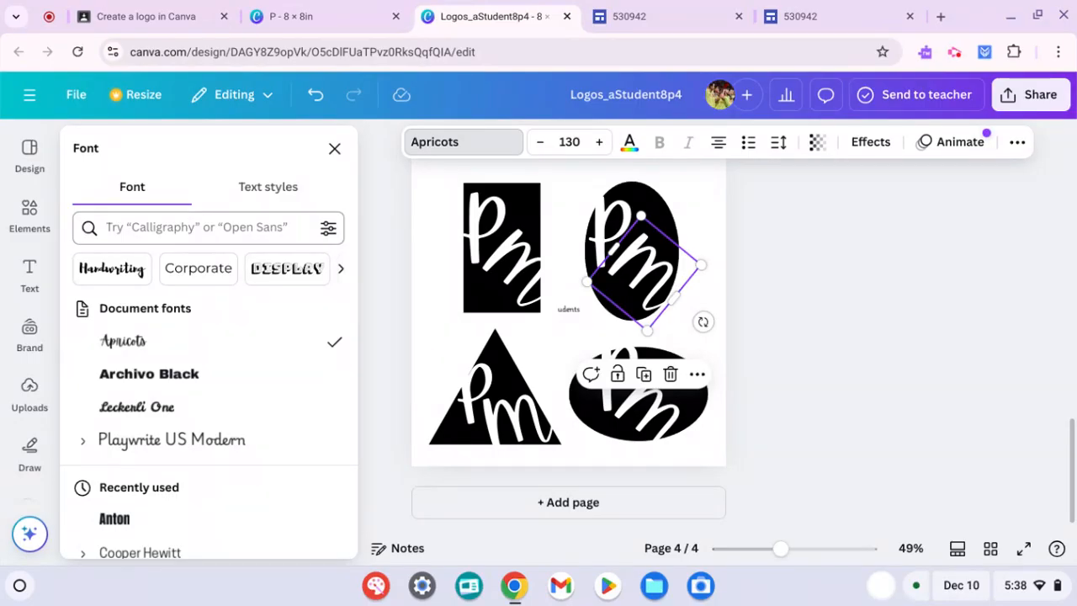
{"action": "left_click", "coordinate": [116, 518]}
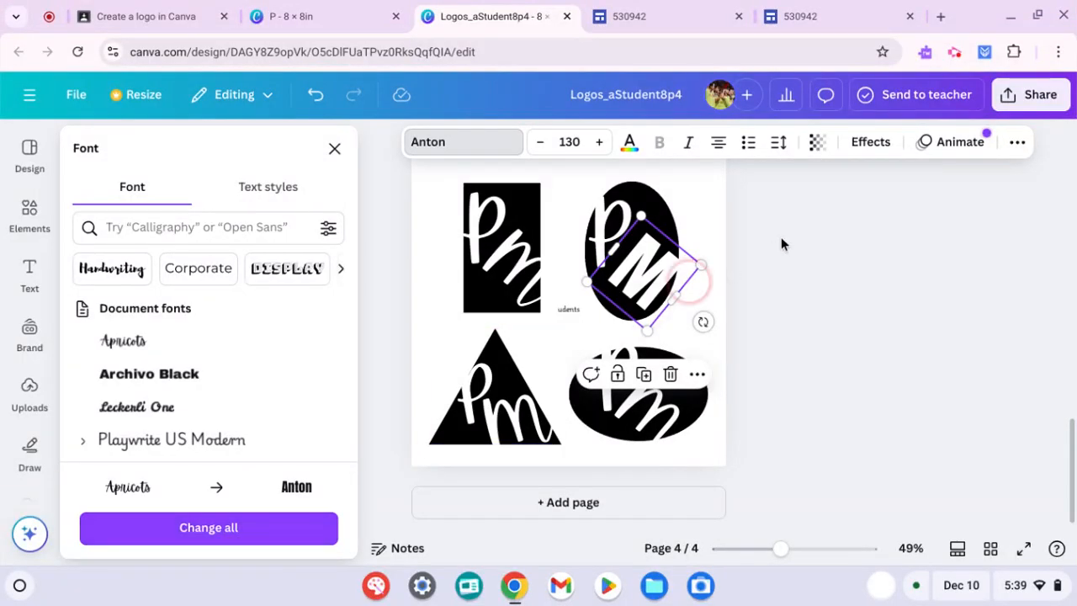
{"action": "left_click", "coordinate": [852, 225]}
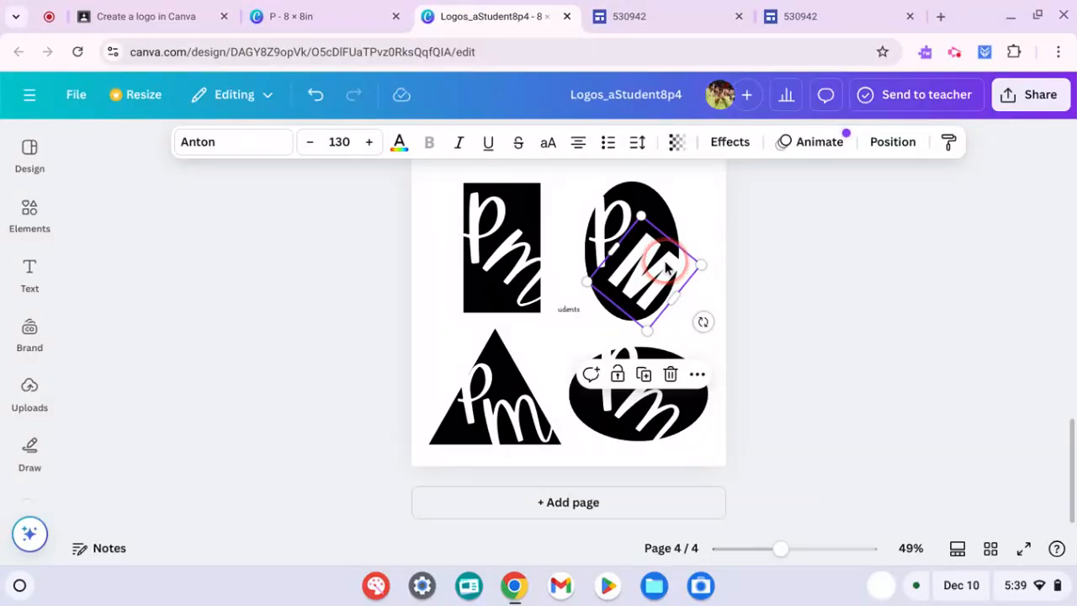
Copy the Anton style from the tall oval's M to the same logo's P and to the rectangle logo's M
{"action": "double_click", "coordinate": [664, 267]}
{"action": "left_click", "coordinate": [945, 141]}
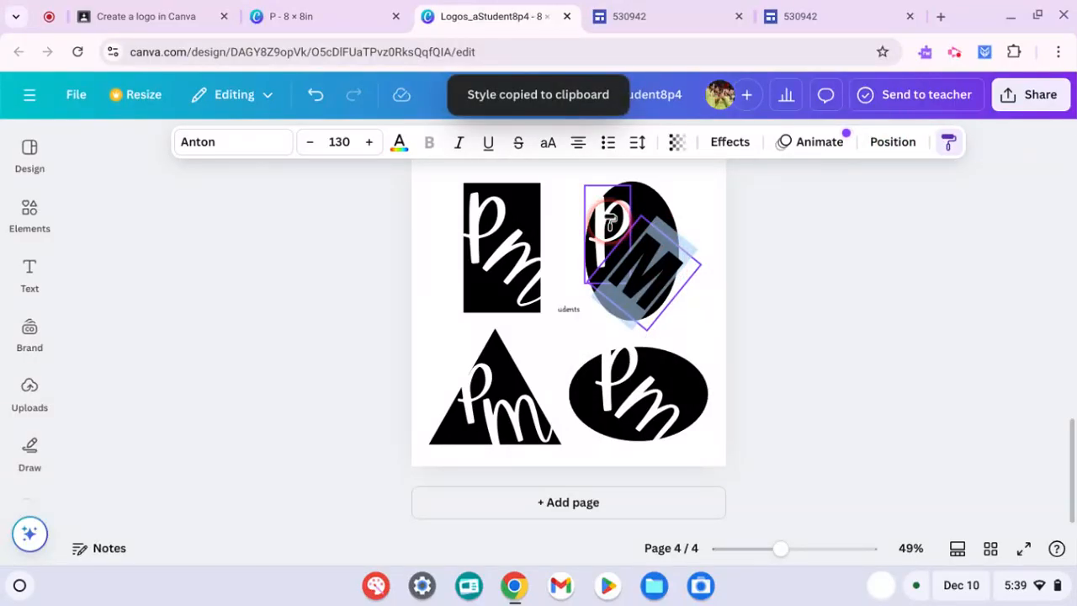
{"action": "left_click", "coordinate": [610, 221]}
{"action": "left_click", "coordinate": [948, 140]}
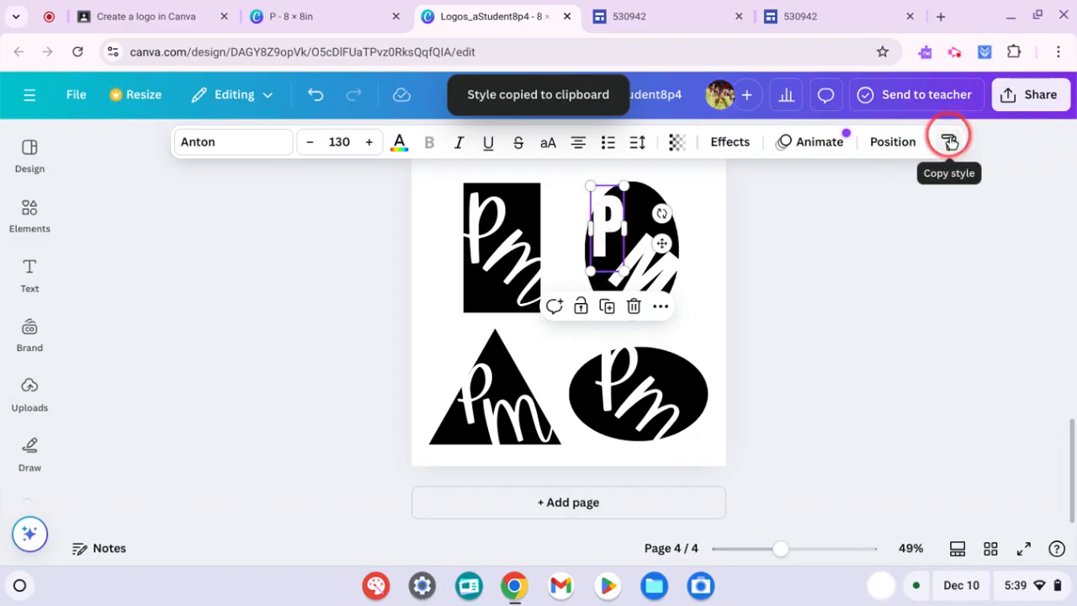
{"action": "left_click", "coordinate": [520, 252]}
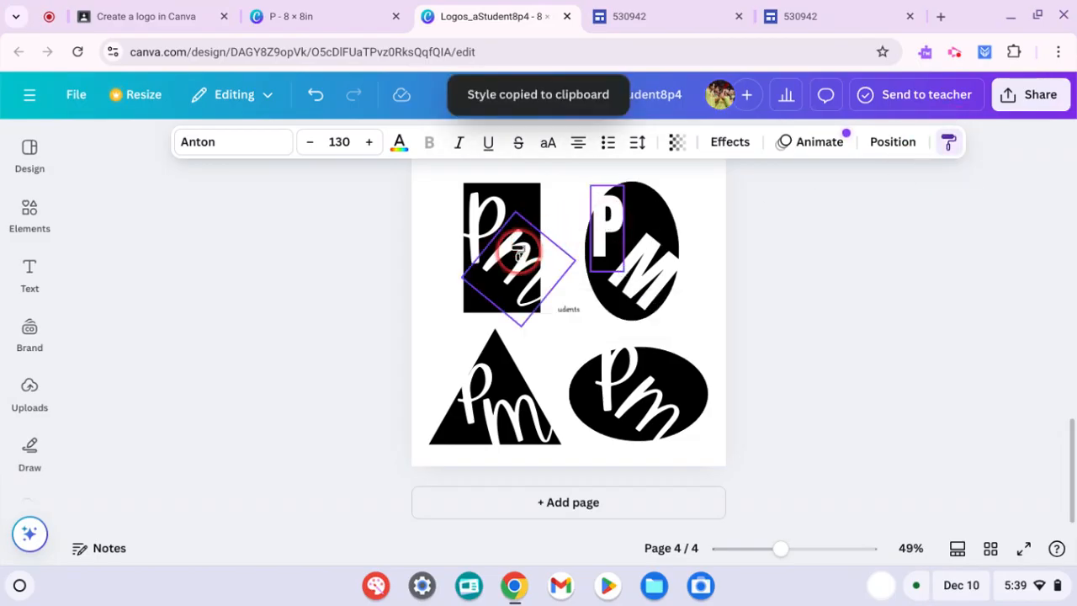
{"action": "left_click", "coordinate": [476, 233]}
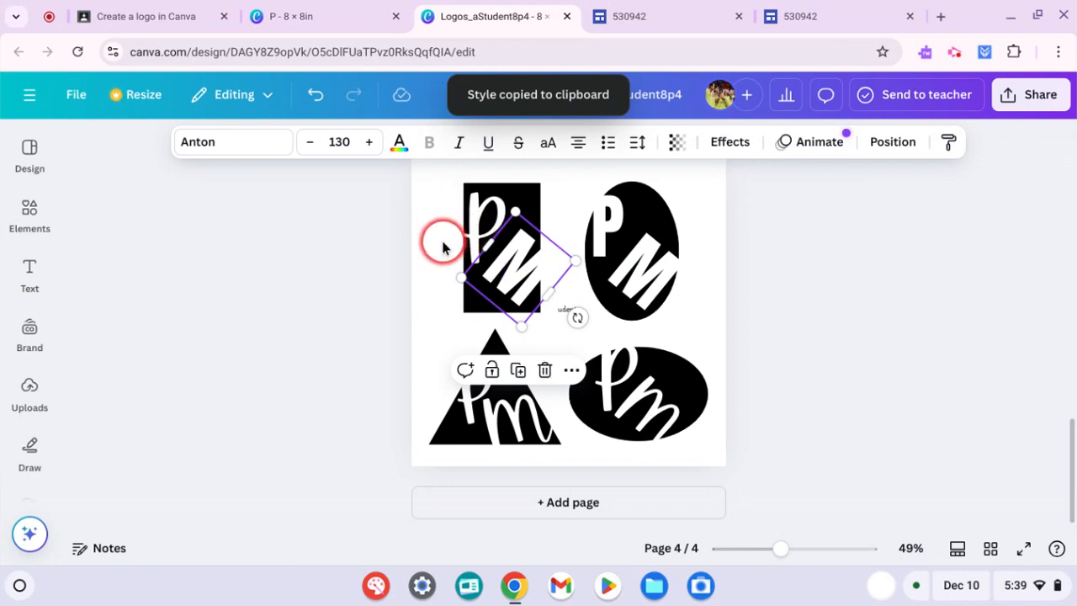
{"action": "left_click", "coordinate": [444, 246]}
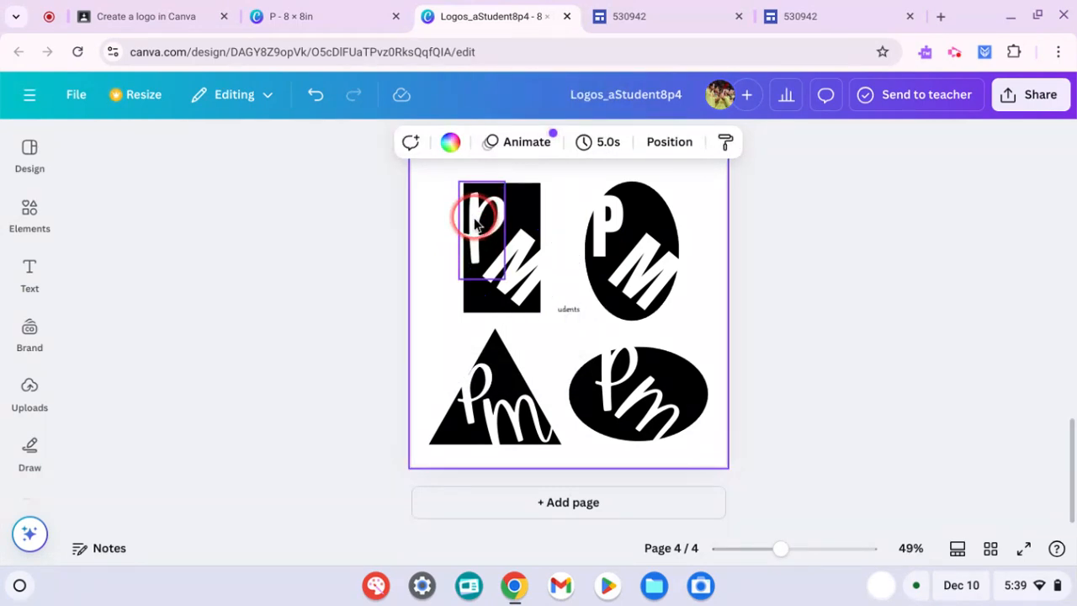
{"action": "left_click", "coordinate": [476, 223]}
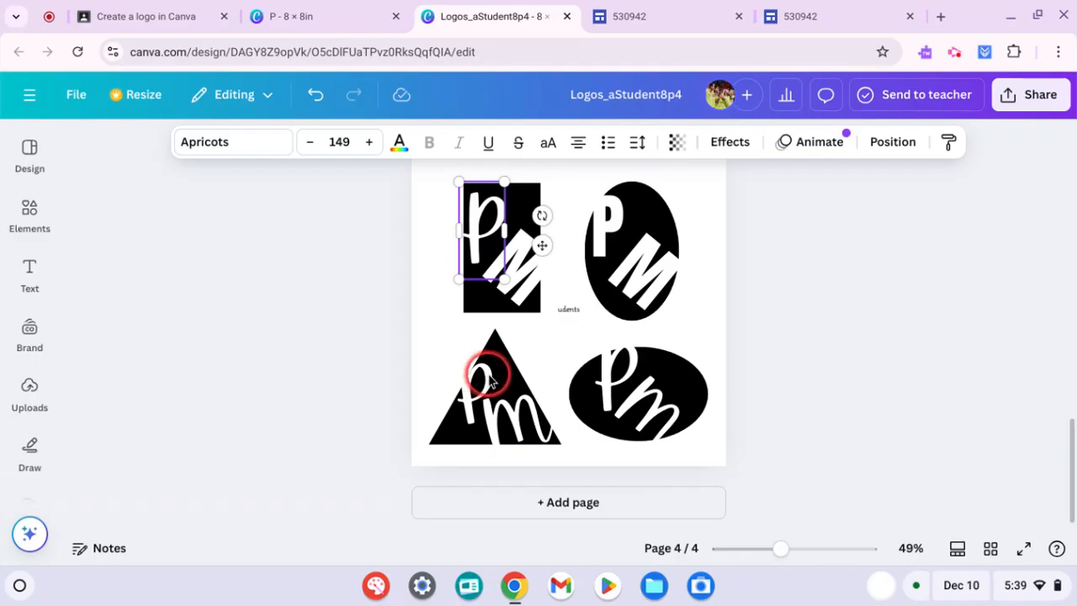
{"action": "left_click", "coordinate": [495, 437], "text": "shift"}
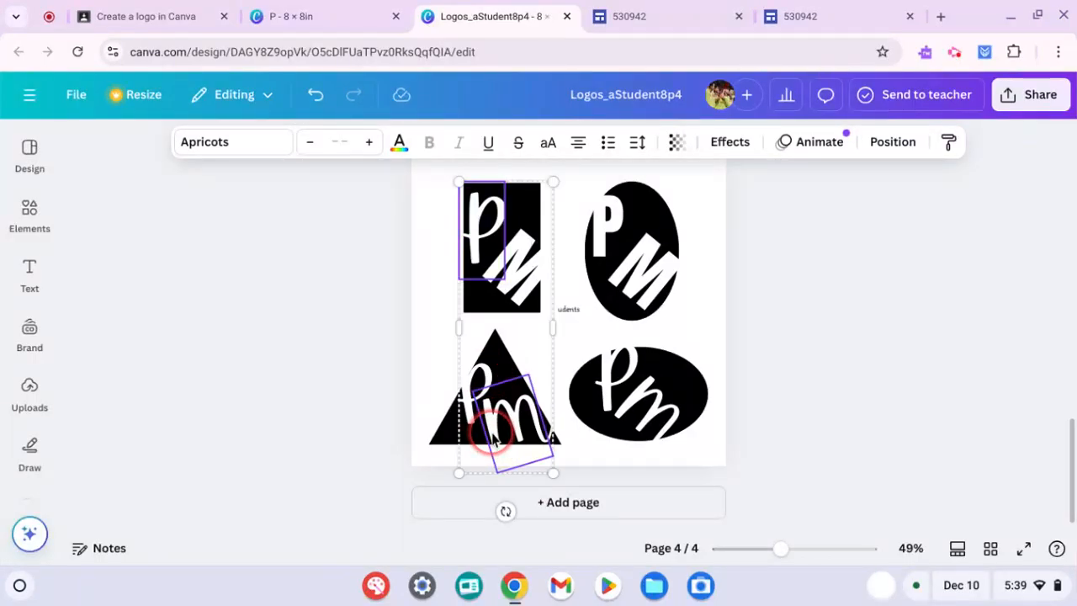
{"action": "left_click", "coordinate": [606, 403], "text": "shift"}
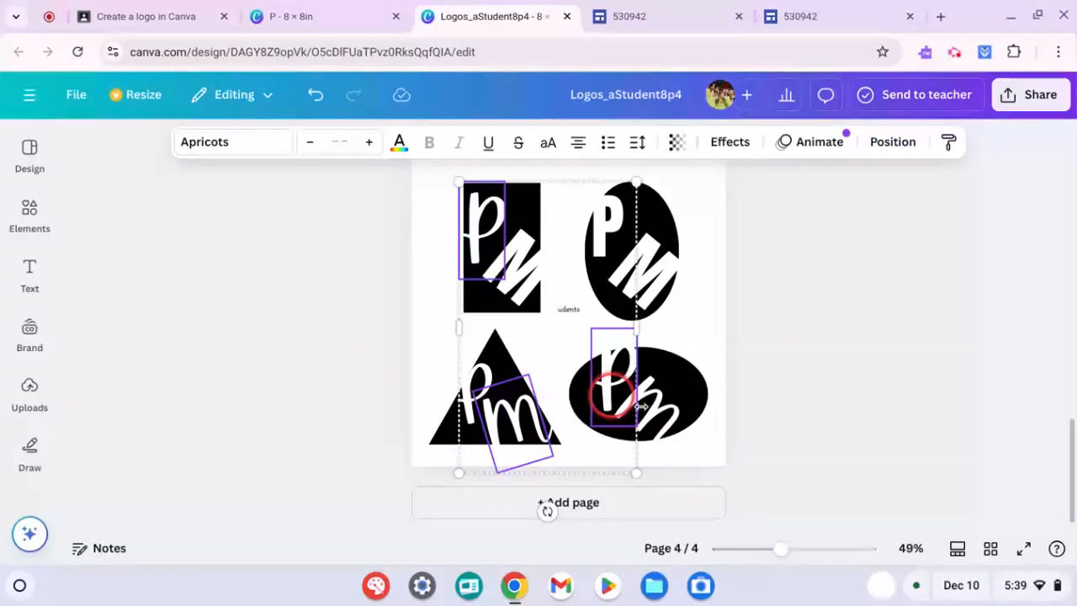
{"action": "left_click", "coordinate": [777, 277]}
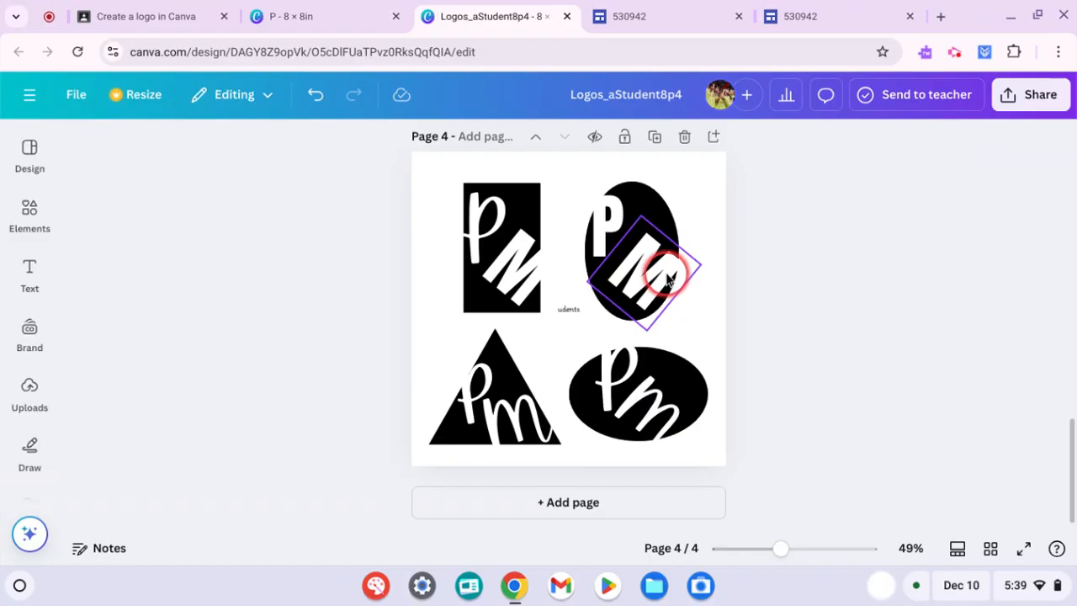
Try to apply the Anton style from the tall oval's M to the rectangle and triangle logos' letters all at once
{"action": "left_click", "coordinate": [667, 280]}
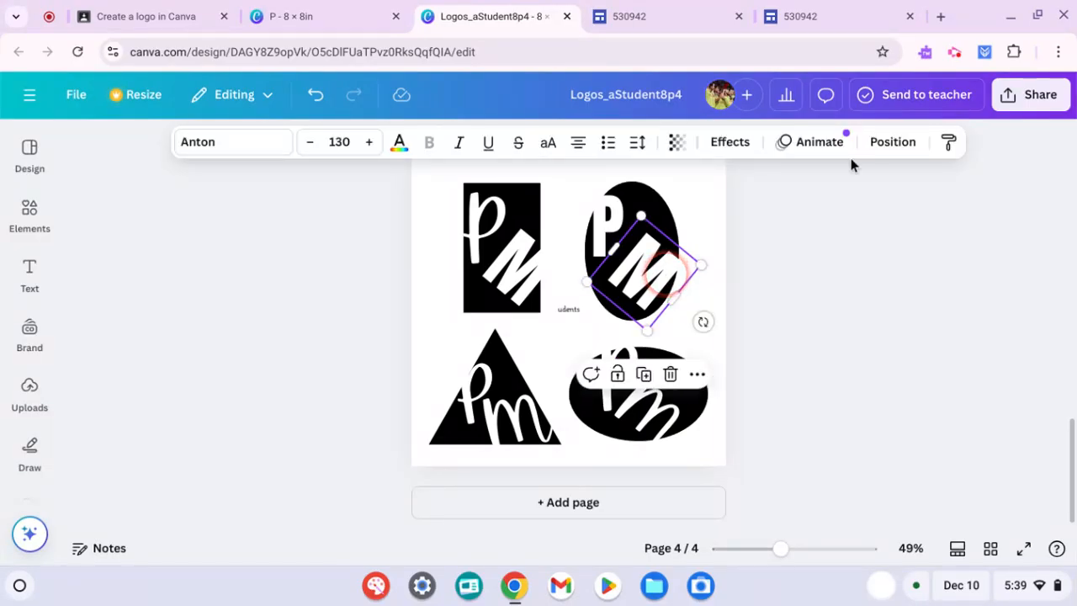
{"action": "left_click", "coordinate": [945, 141]}
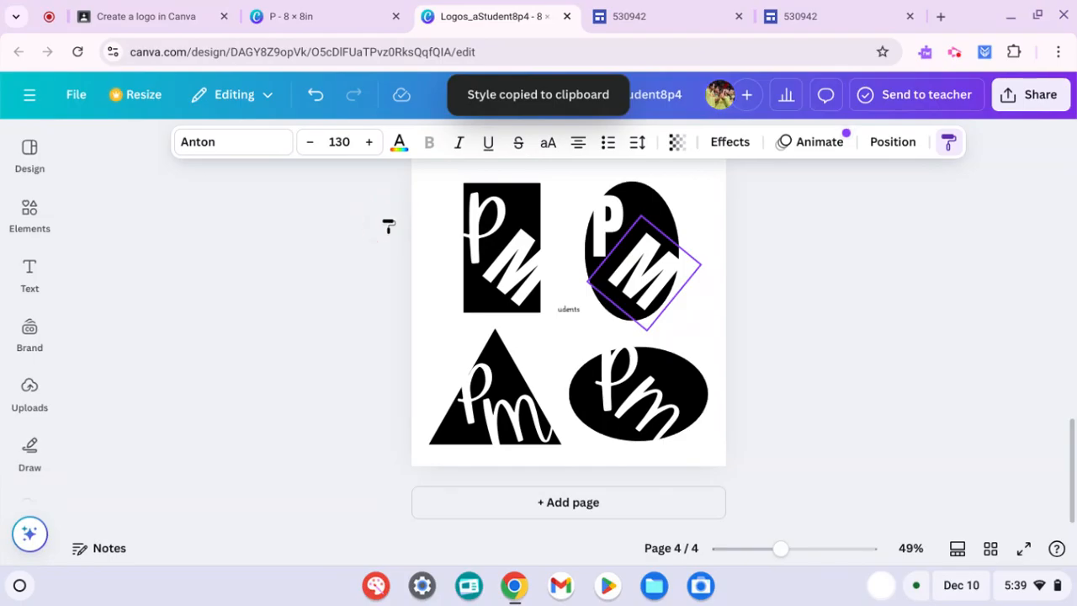
{"action": "left_click_drag", "start_coordinate": [388, 225], "coordinate": [539, 442]}
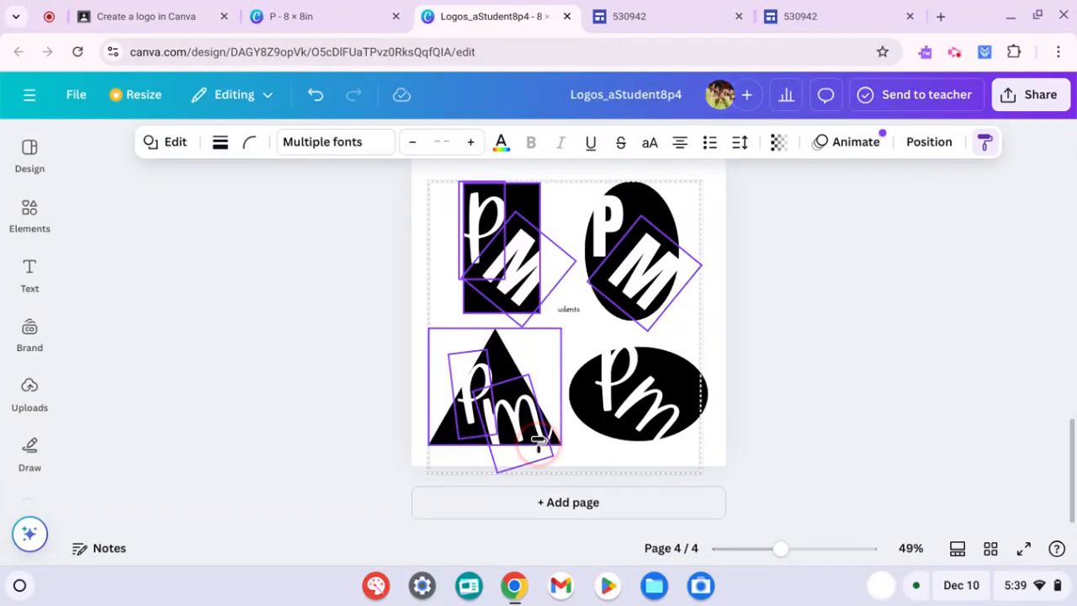
{"action": "left_click", "coordinate": [780, 341]}
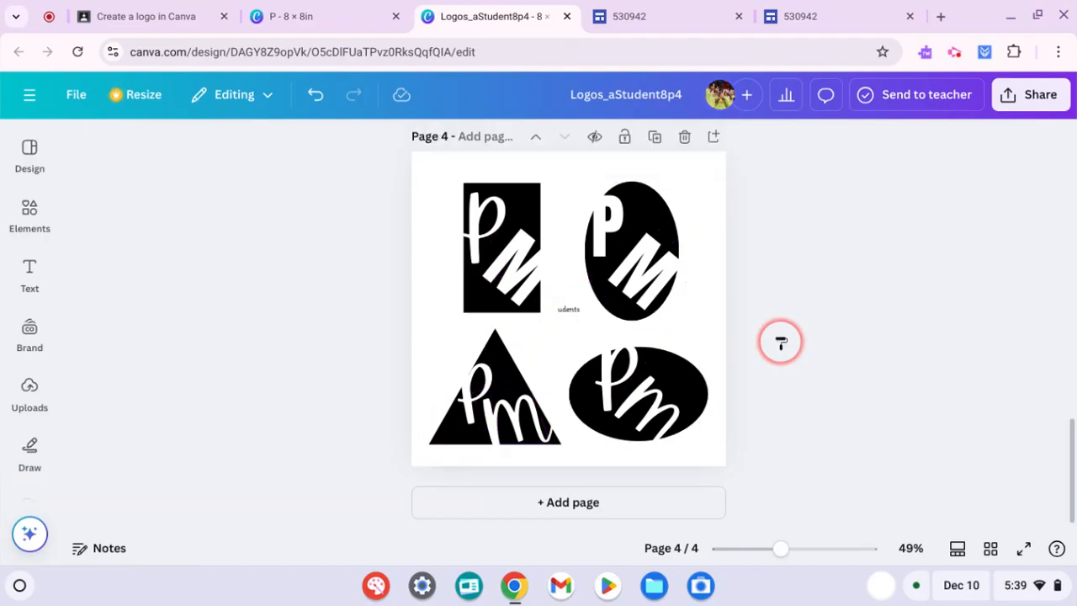
Copy the Anton style from the tall oval's M to the rectangle logo's P on page 4
{"action": "left_click", "coordinate": [654, 295]}
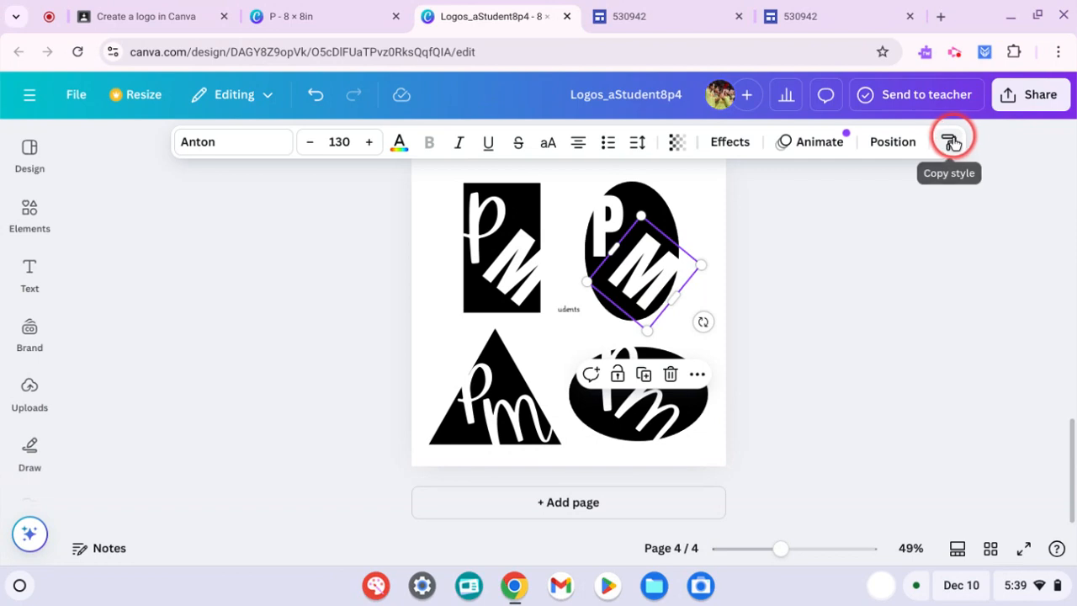
{"action": "left_click", "coordinate": [951, 143]}
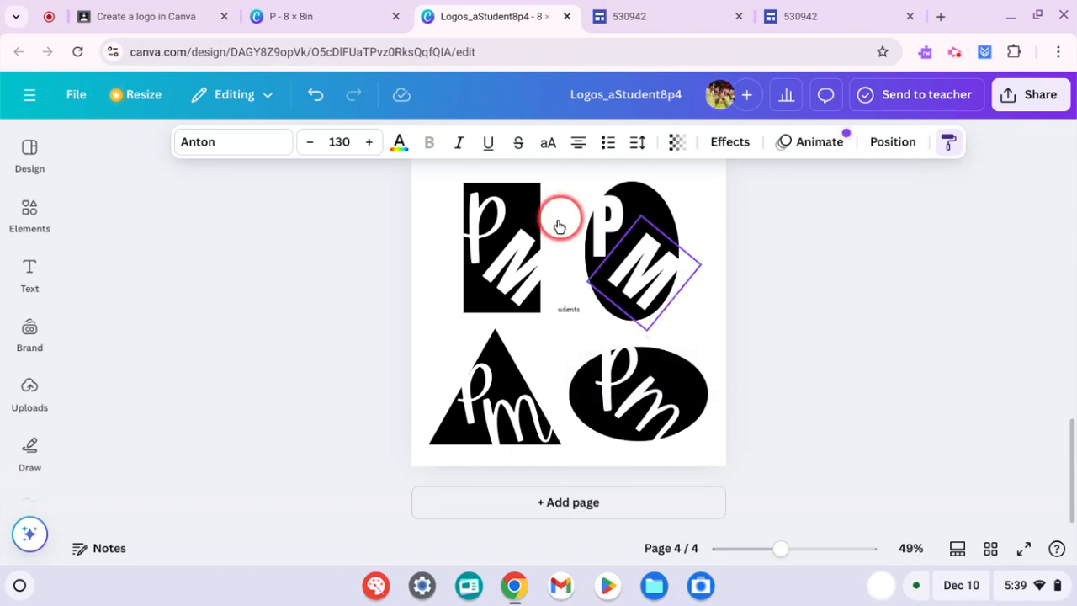
{"action": "left_click", "coordinate": [498, 209]}
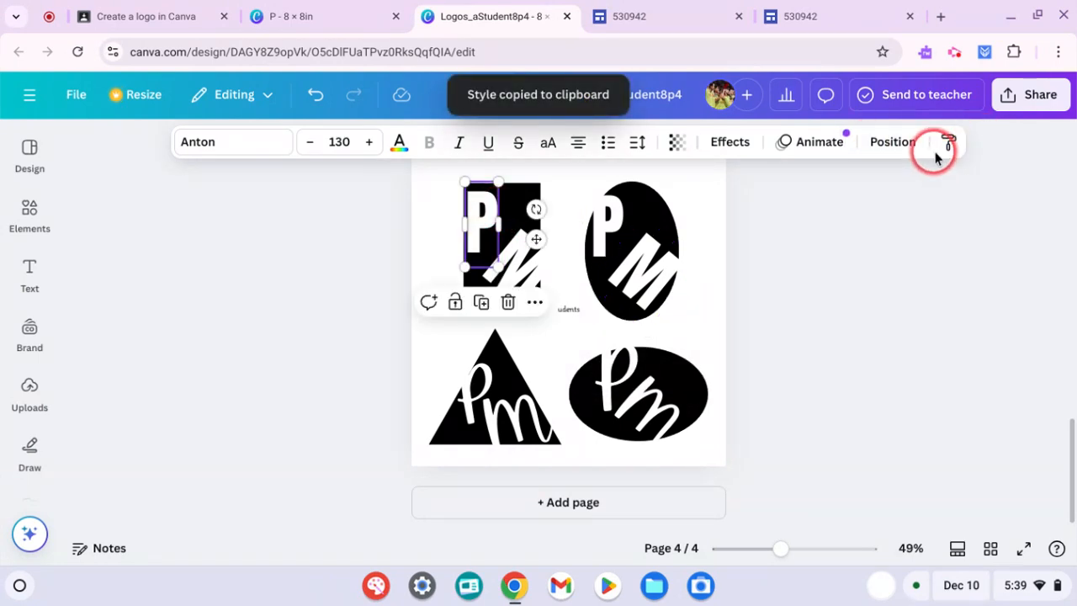
Copy the rectangle P's Anton style to the triangle logo's M, and from that M to the triangle's P
{"action": "left_click", "coordinate": [948, 143]}
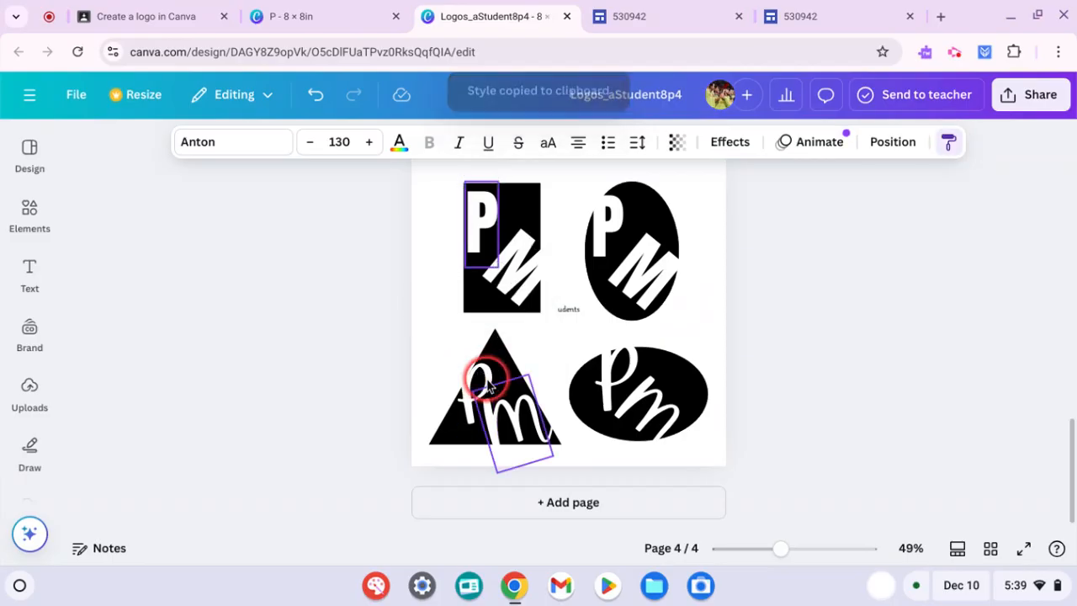
{"action": "left_click", "coordinate": [503, 399]}
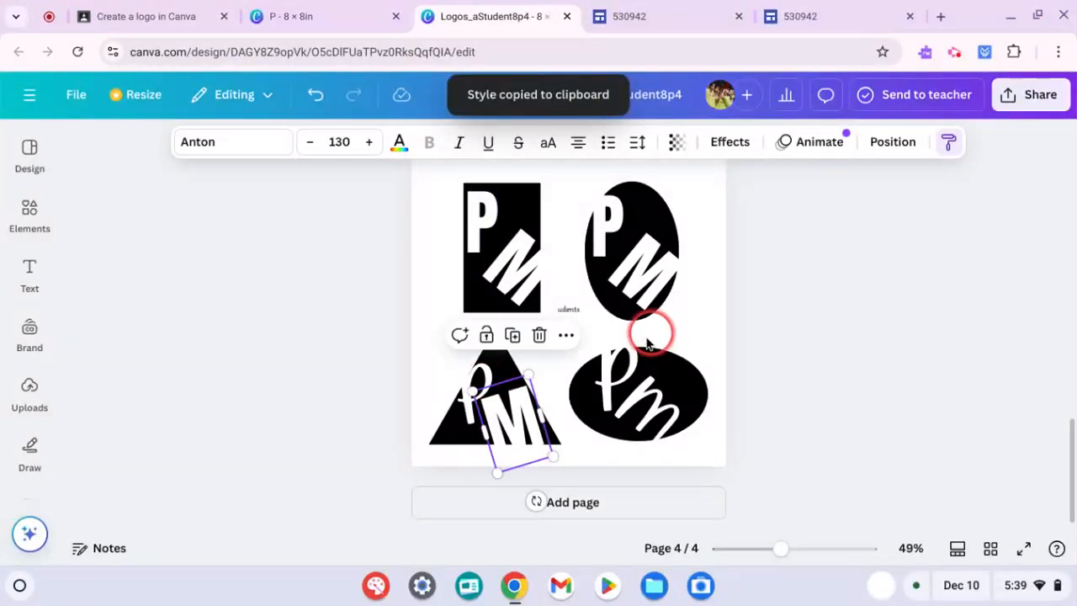
{"action": "left_click", "coordinate": [949, 143]}
{"action": "left_click", "coordinate": [476, 373]}
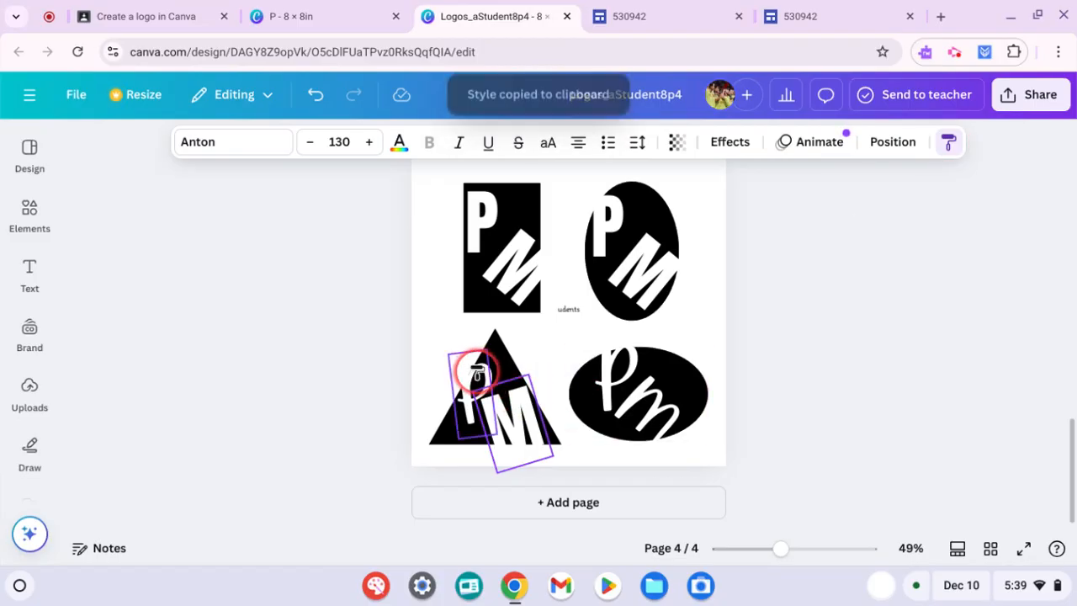
Copy the triangle P's Anton style to the horizontal oval's P, and from that P to the oval's M
{"action": "left_click", "coordinate": [944, 143]}
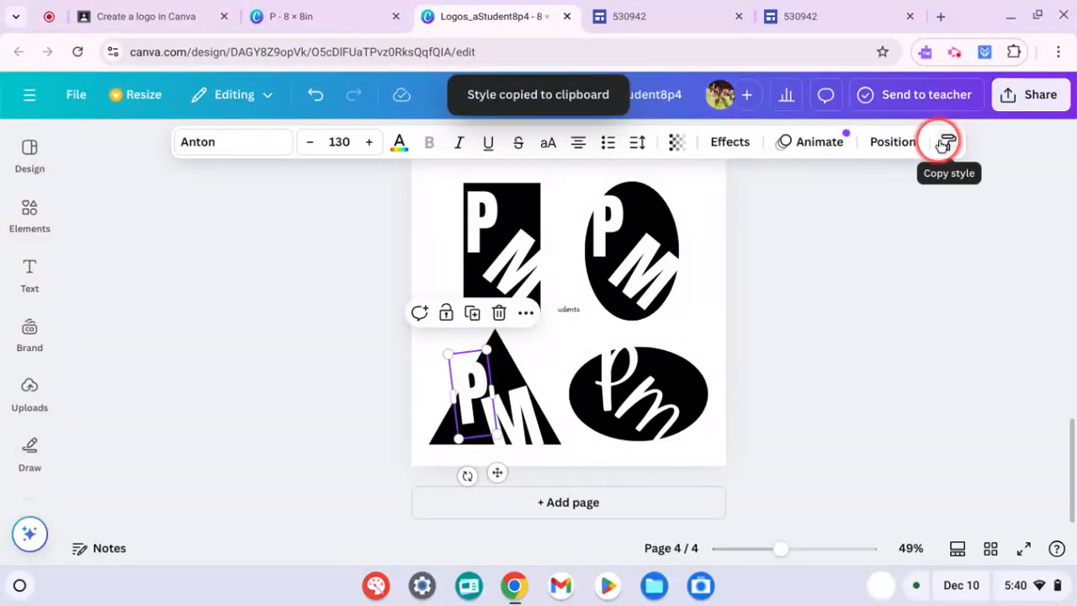
{"action": "left_click", "coordinate": [612, 376]}
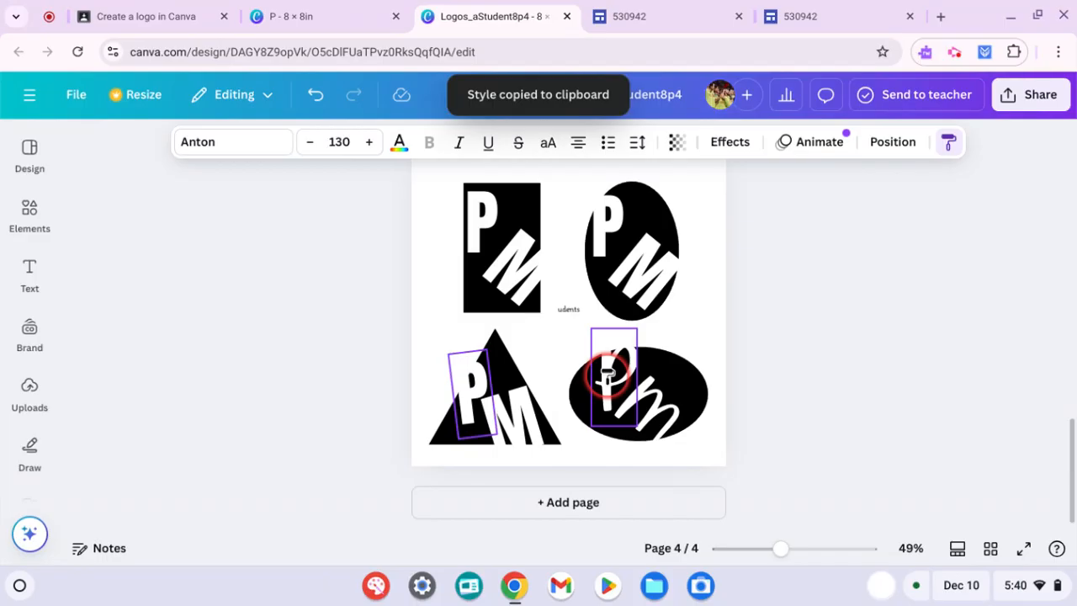
{"action": "left_click", "coordinate": [937, 145]}
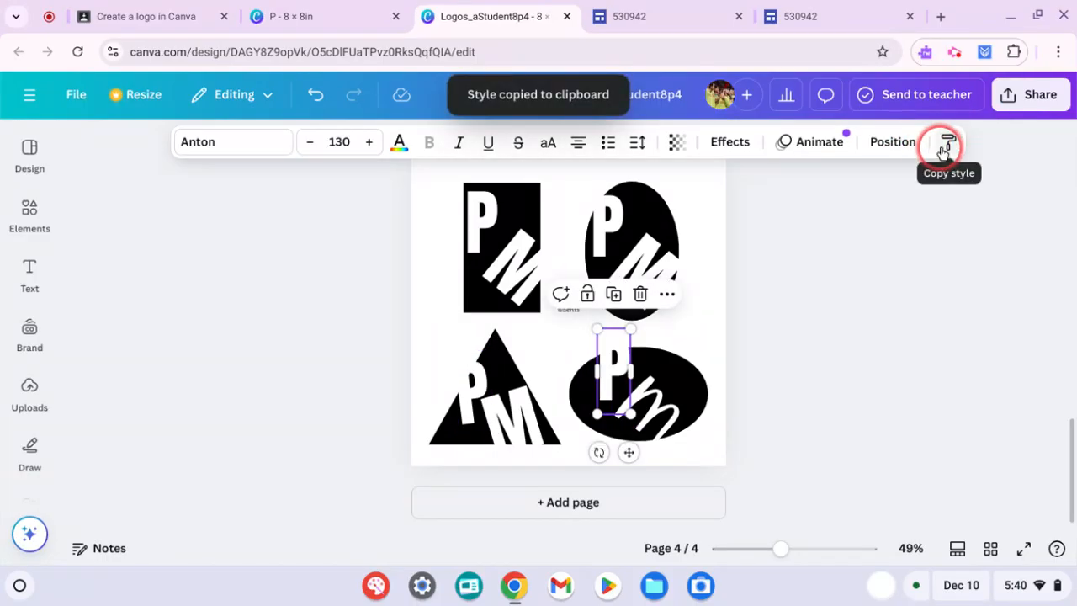
{"action": "left_click", "coordinate": [670, 413]}
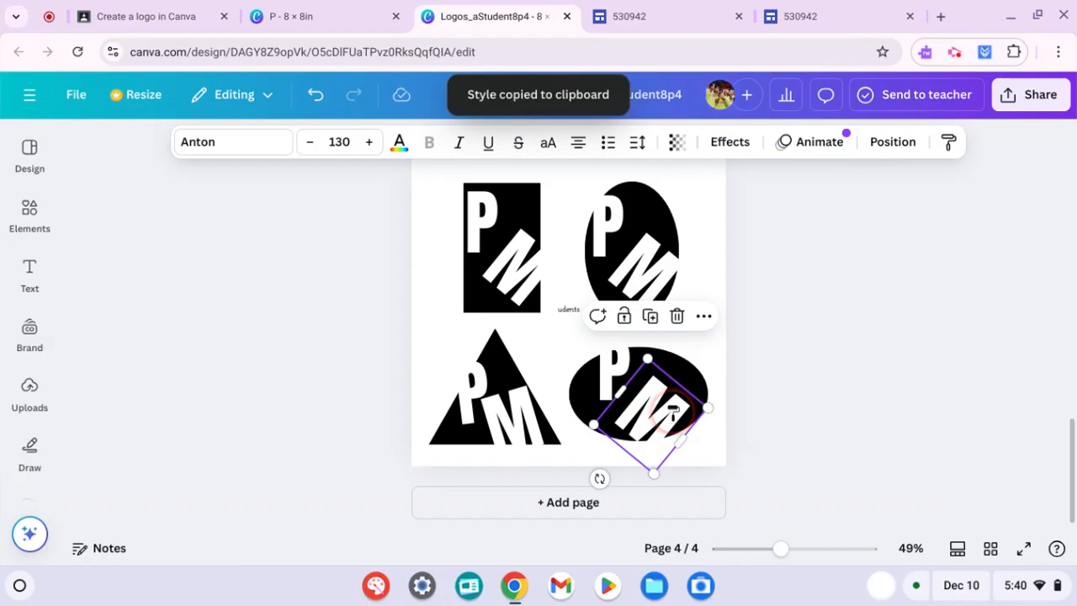
{"action": "left_click", "coordinate": [838, 357]}
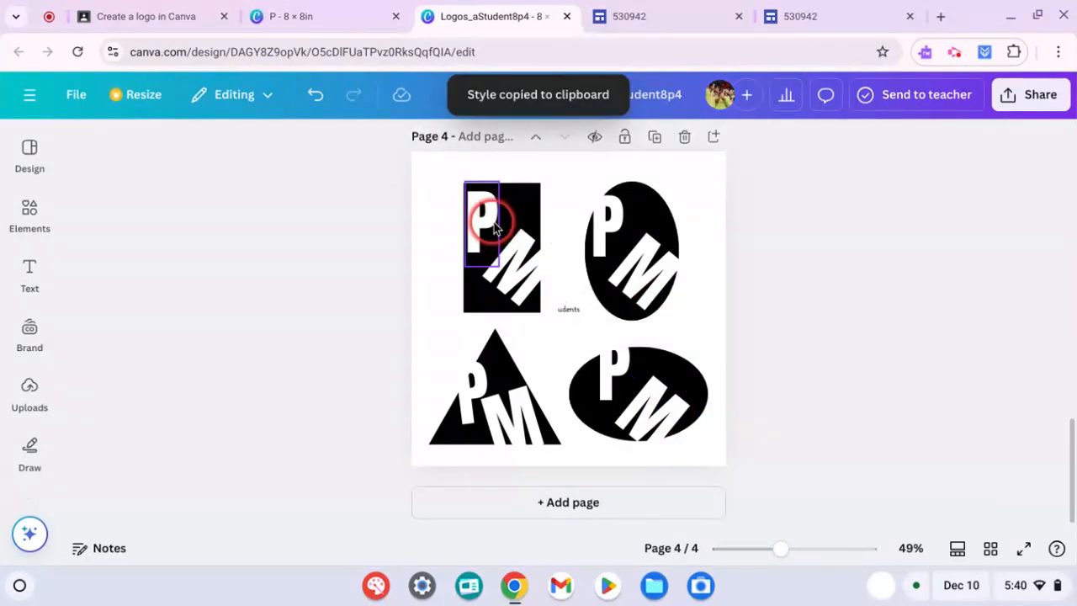
Move the rectangle logo's P up and slightly right so its top meets the rectangle's upper edge
{"action": "left_click_drag", "start_coordinate": [497, 224], "coordinate": [493, 210]}
{"action": "left_click", "coordinate": [420, 237]}
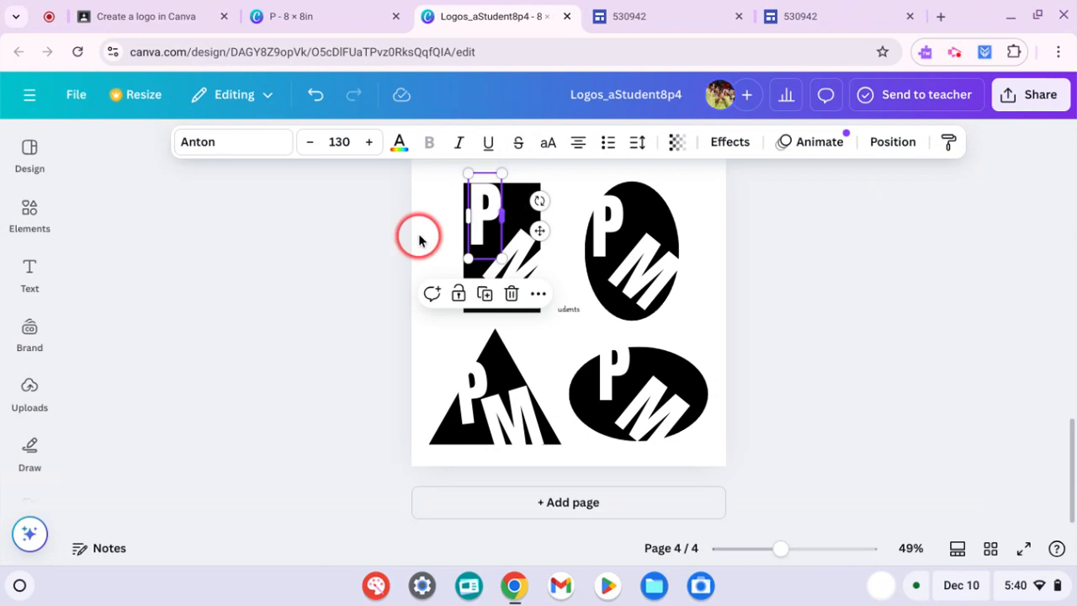
{"action": "left_click", "coordinate": [477, 231]}
{"action": "key", "text": "Up"}
{"action": "key", "text": "Up"}
{"action": "key", "text": "Up"}
{"action": "key", "text": "Up"}
{"action": "key", "text": "Up"}
{"action": "key", "text": "Up"}
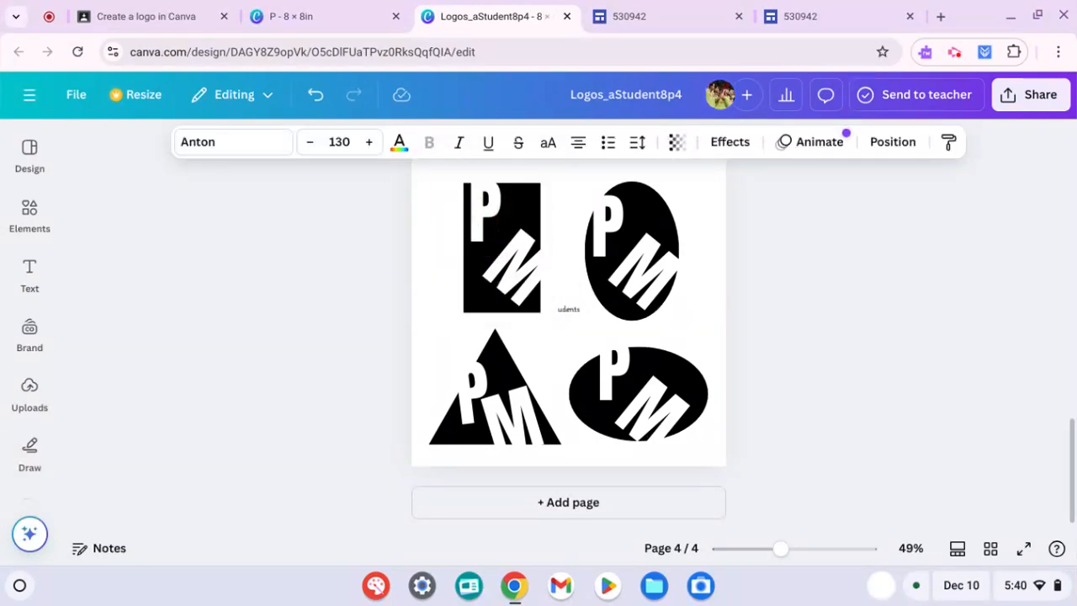
{"action": "left_click", "coordinate": [430, 230]}
{"action": "left_click", "coordinate": [334, 306]}
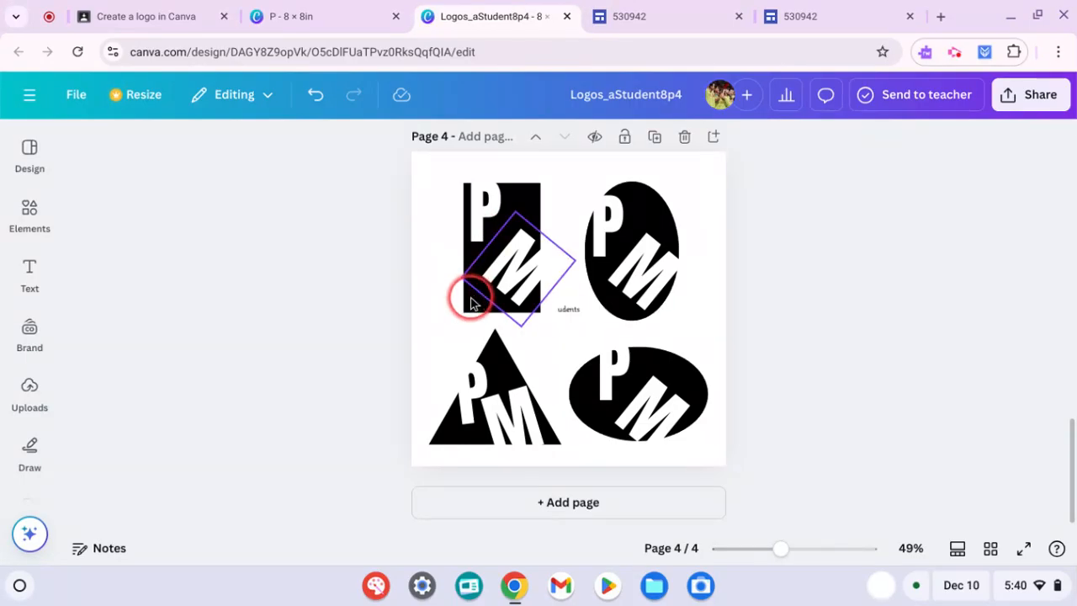
Narrow the rectangle logo's black shape slightly from its left side
{"action": "left_click", "coordinate": [472, 269]}
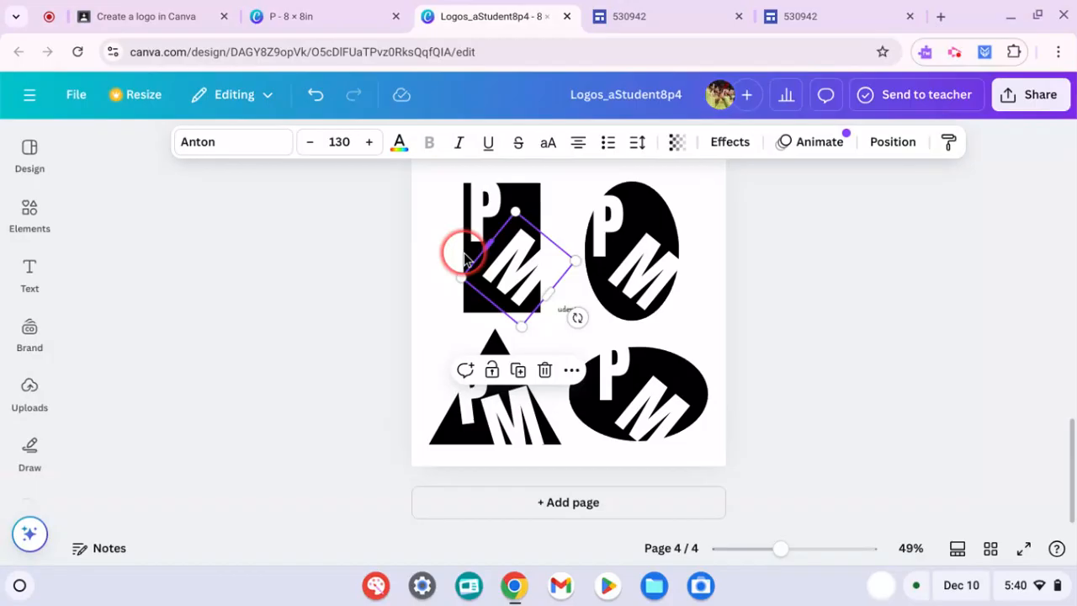
{"action": "left_click", "coordinate": [532, 204]}
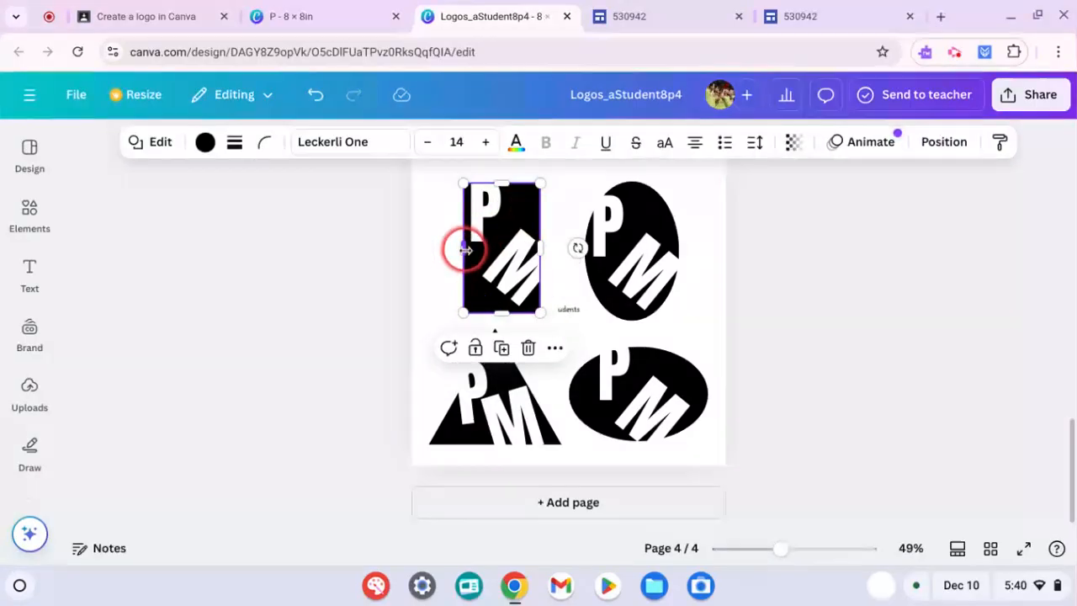
{"action": "left_click_drag", "start_coordinate": [467, 250], "coordinate": [480, 254]}
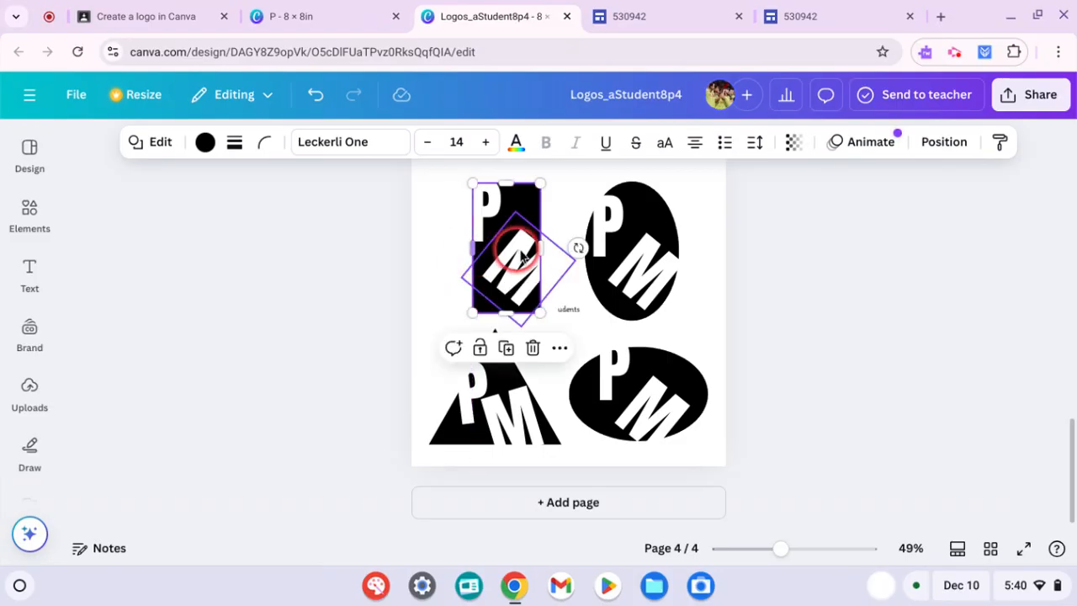
Move the rectangle logo's P right, inside the narrowed shape, and enlarge it to font size 157
{"action": "left_click", "coordinate": [486, 217]}
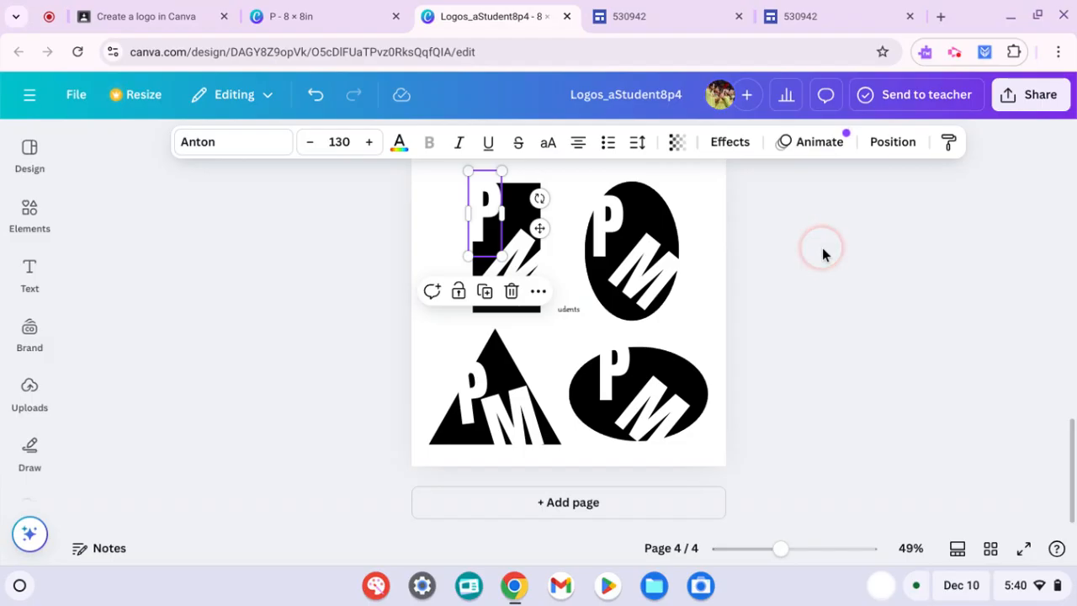
{"action": "key", "text": "shift+Right"}
{"action": "key", "text": "shift+Right"}
{"action": "key", "text": "shift+Right"}
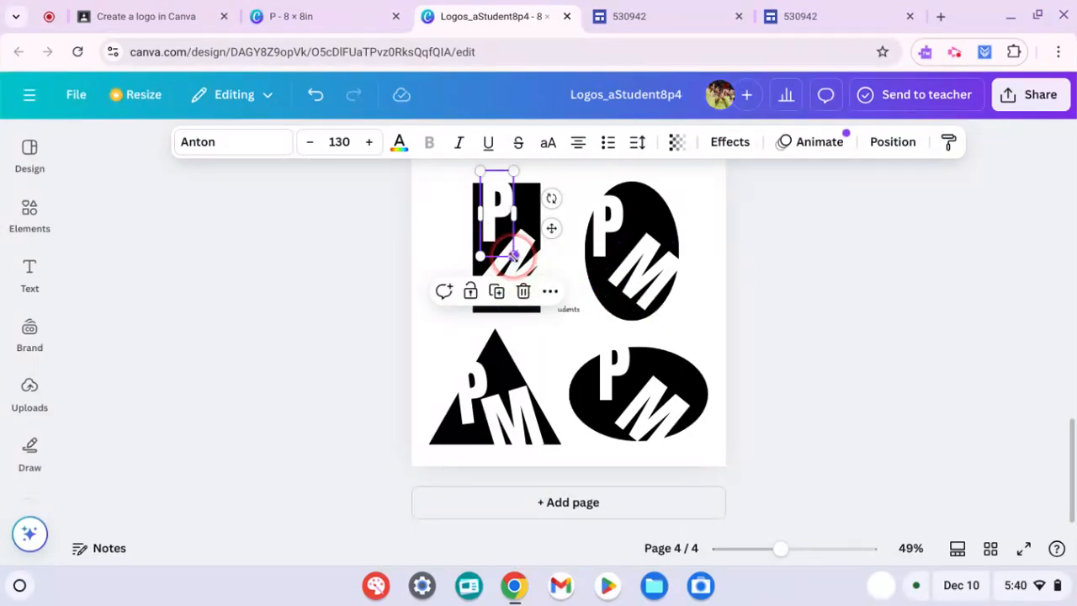
{"action": "left_click_drag", "start_coordinate": [514, 257], "coordinate": [521, 273]}
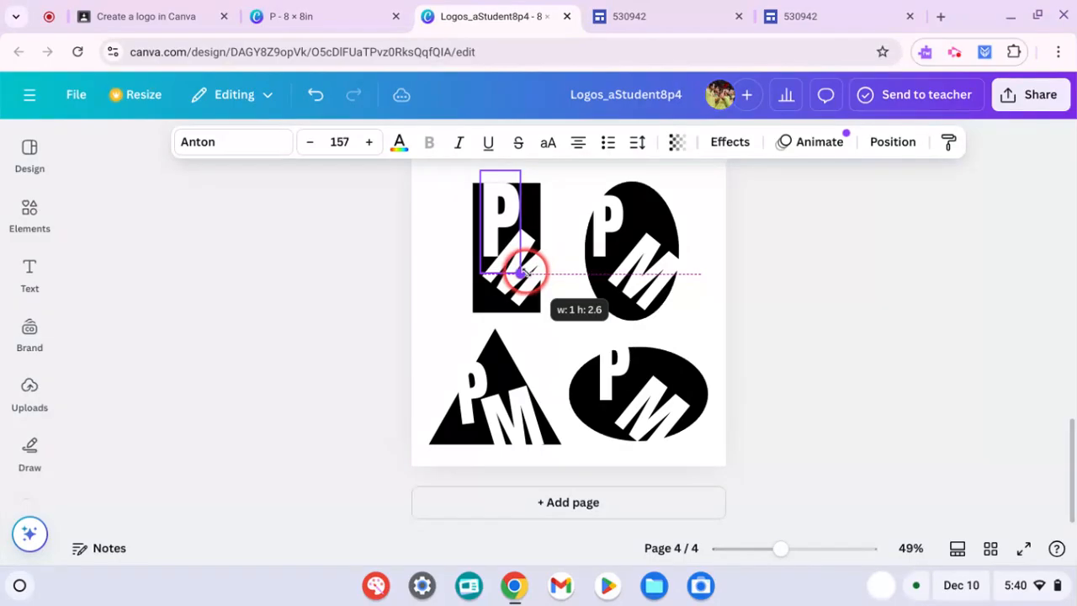
{"action": "left_click_drag", "start_coordinate": [522, 272], "coordinate": [515, 274]}
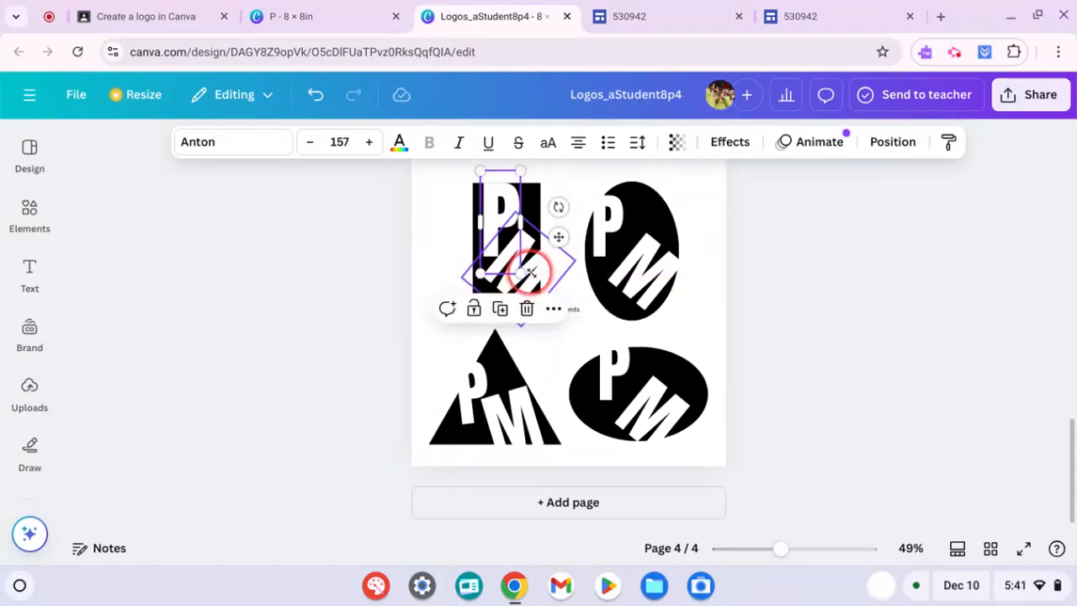
{"action": "left_click", "coordinate": [821, 265]}
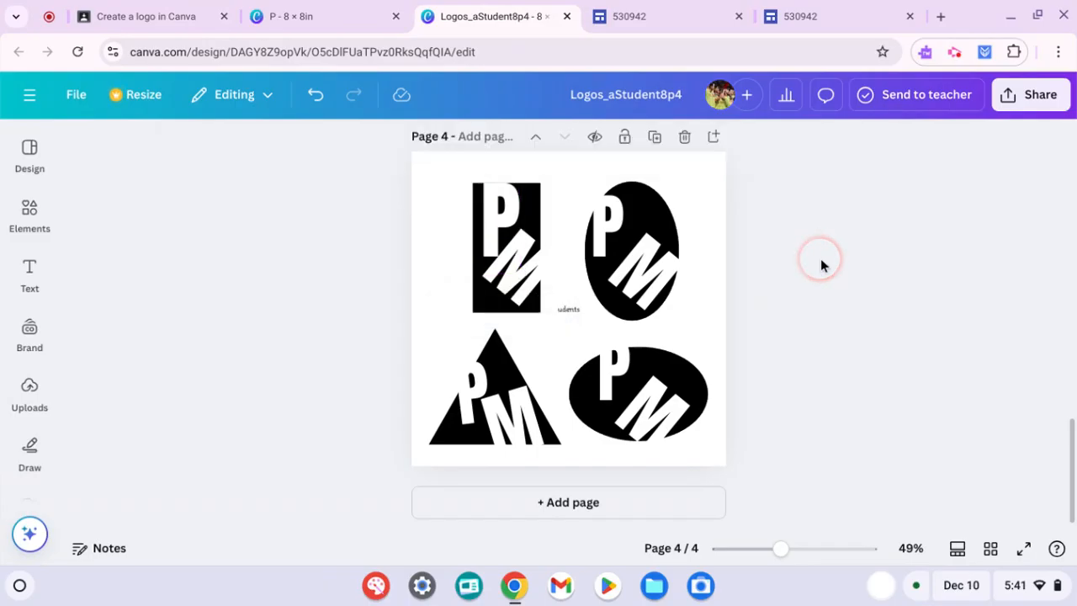
Enlarge the horizontal oval's P to font size 160 and move it slightly left and down within the oval
{"action": "left_click", "coordinate": [568, 360]}
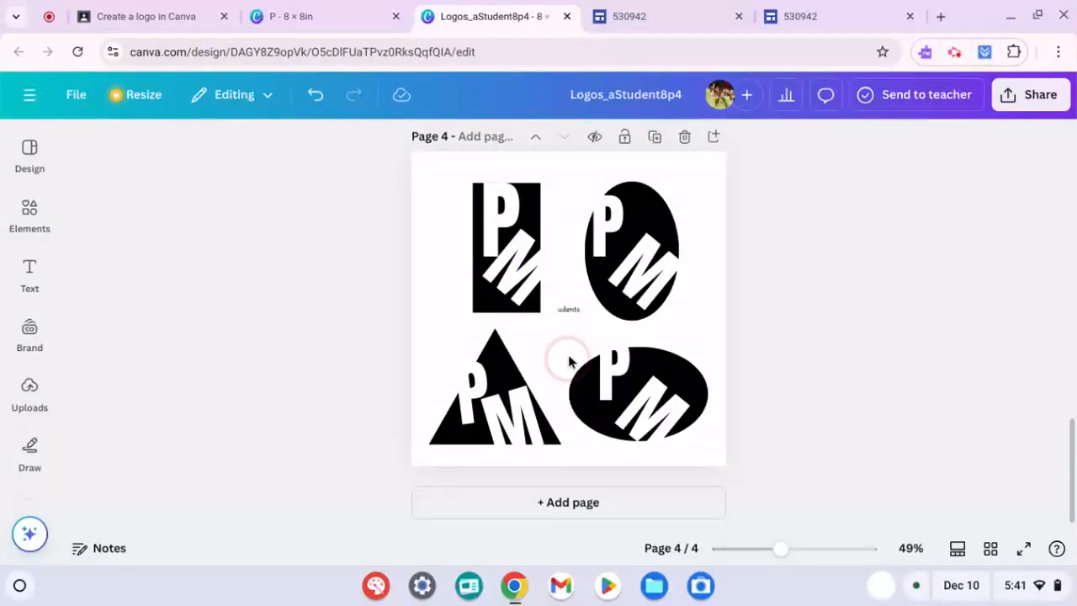
{"action": "left_click", "coordinate": [606, 392]}
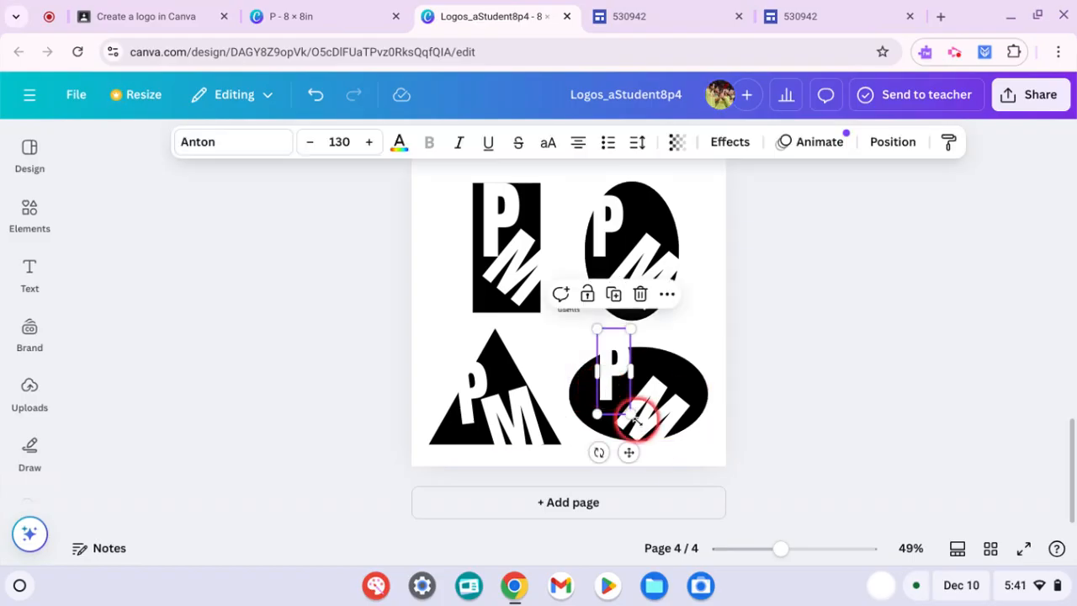
{"action": "left_click_drag", "start_coordinate": [631, 412], "coordinate": [649, 432]}
{"action": "key", "text": "shift+Left"}
{"action": "key", "text": "shift+Left"}
{"action": "key", "text": "shift+Down"}
{"action": "key", "text": "Down"}
{"action": "key", "text": "Down"}
{"action": "key", "text": "Down"}
{"action": "key", "text": "Down"}
{"action": "key", "text": "Down"}
{"action": "key", "text": "Down"}
{"action": "key", "text": "Down"}
{"action": "key", "text": "Down"}
{"action": "key", "text": "shift+Down"}
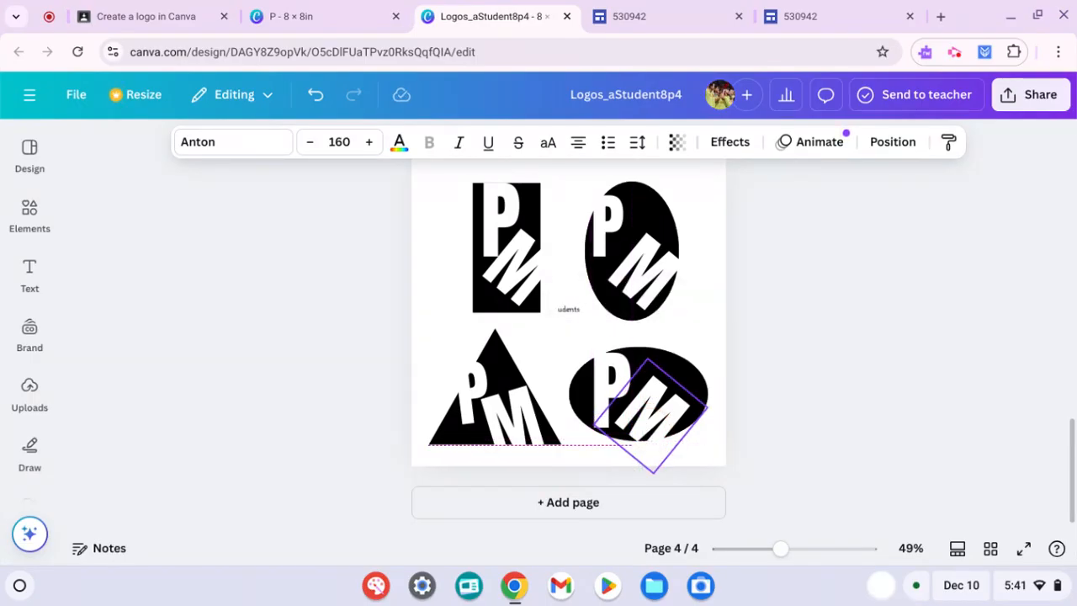
{"action": "key", "text": "shift+Up"}
{"action": "left_click", "coordinate": [673, 415]}
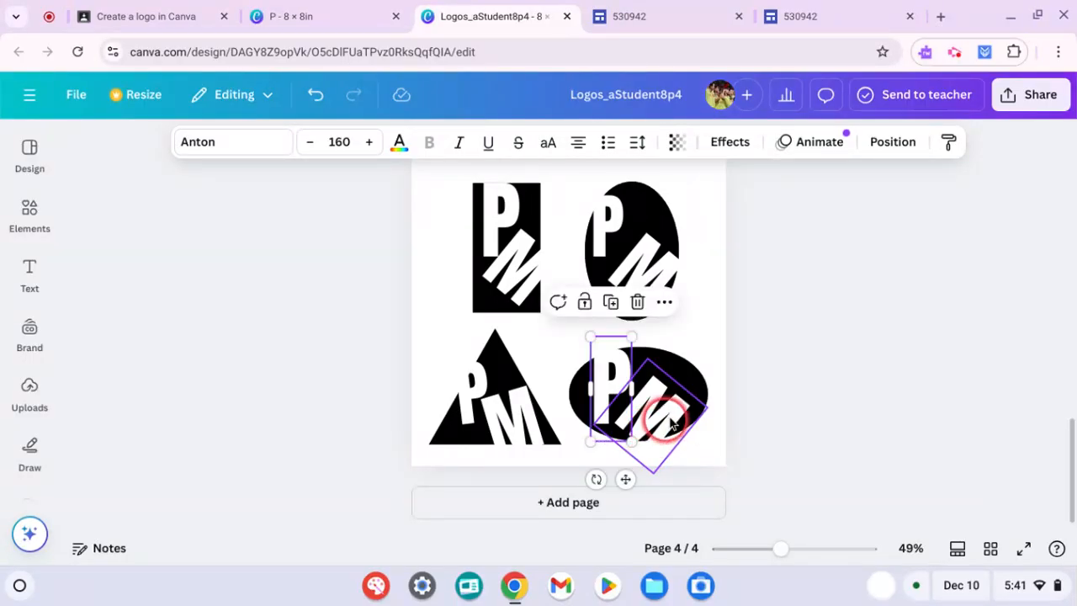
{"action": "left_click", "coordinate": [677, 416]}
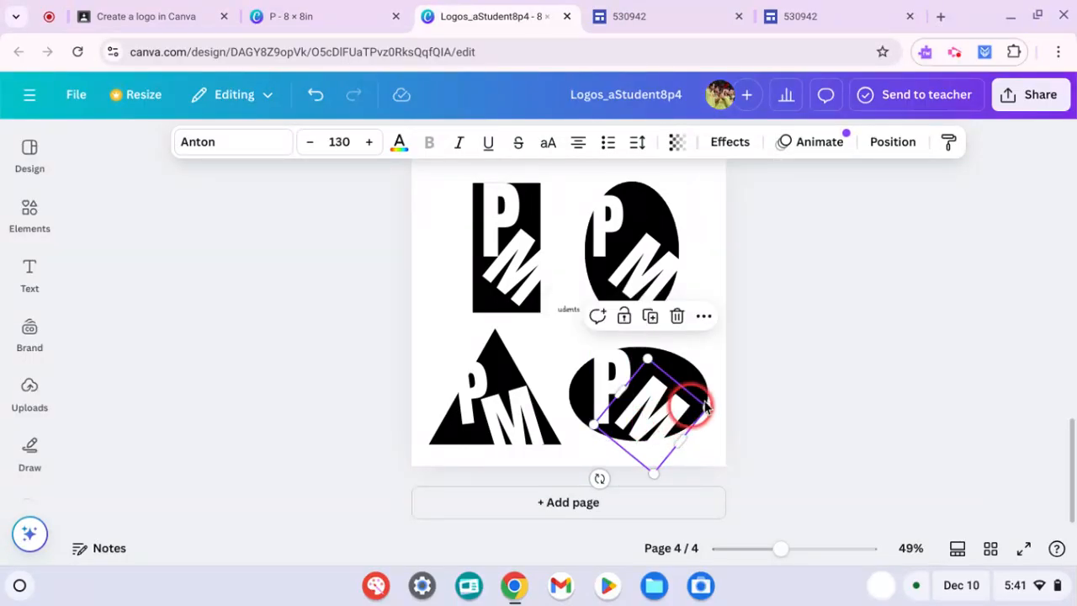
{"action": "left_click", "coordinate": [788, 373]}
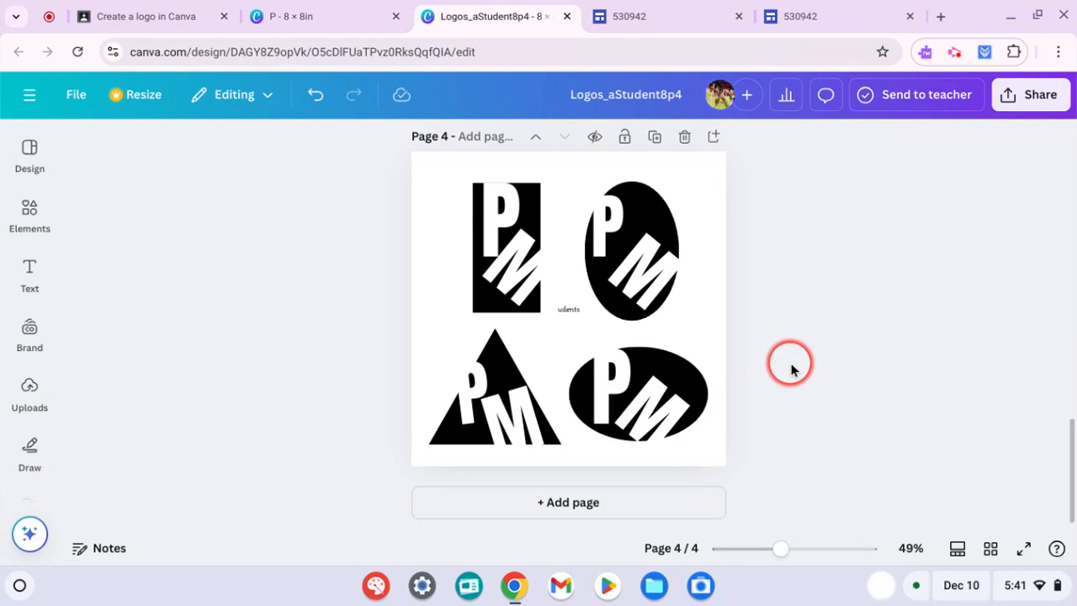
{"action": "scroll", "coordinate": [791, 370], "scroll_direction": "down", "scroll_amount": 6}
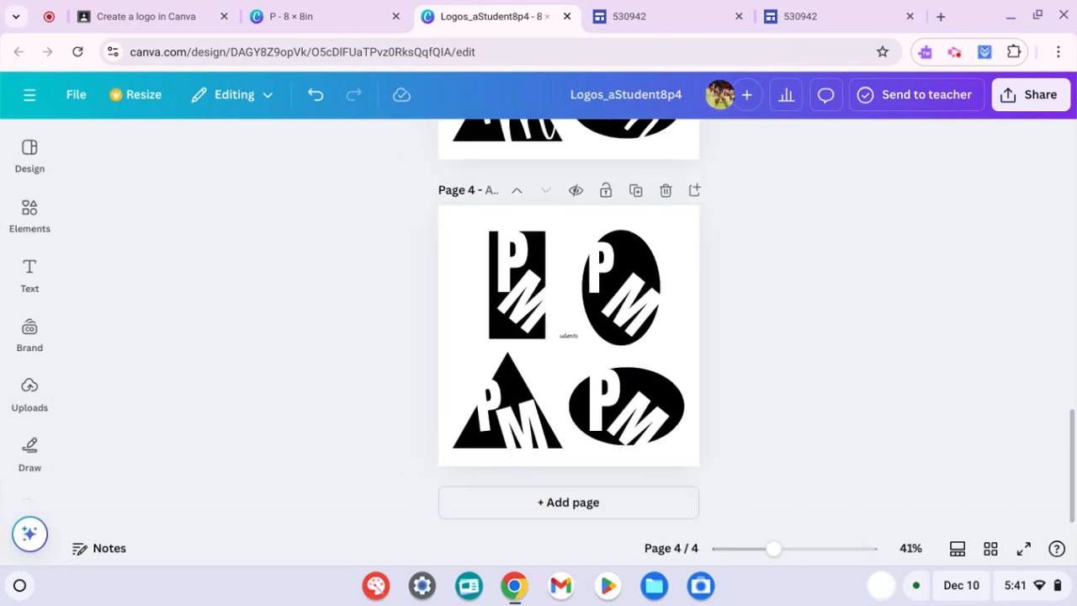
{"action": "scroll", "coordinate": [791, 370], "scroll_direction": "down", "scroll_amount": 2}
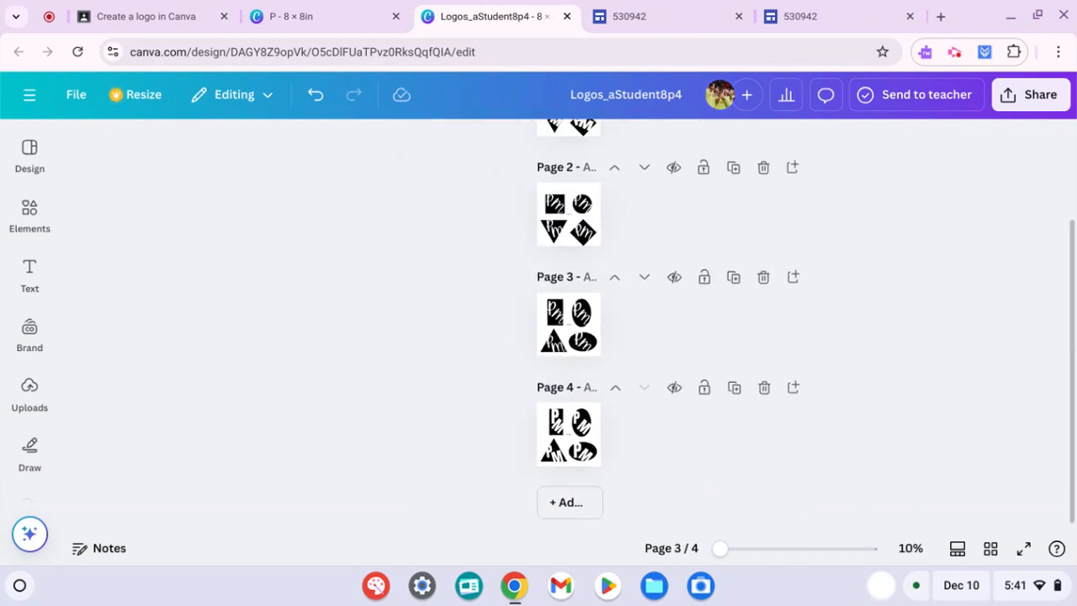
{"action": "scroll", "coordinate": [673, 328], "scroll_direction": "up", "scroll_amount": 3}
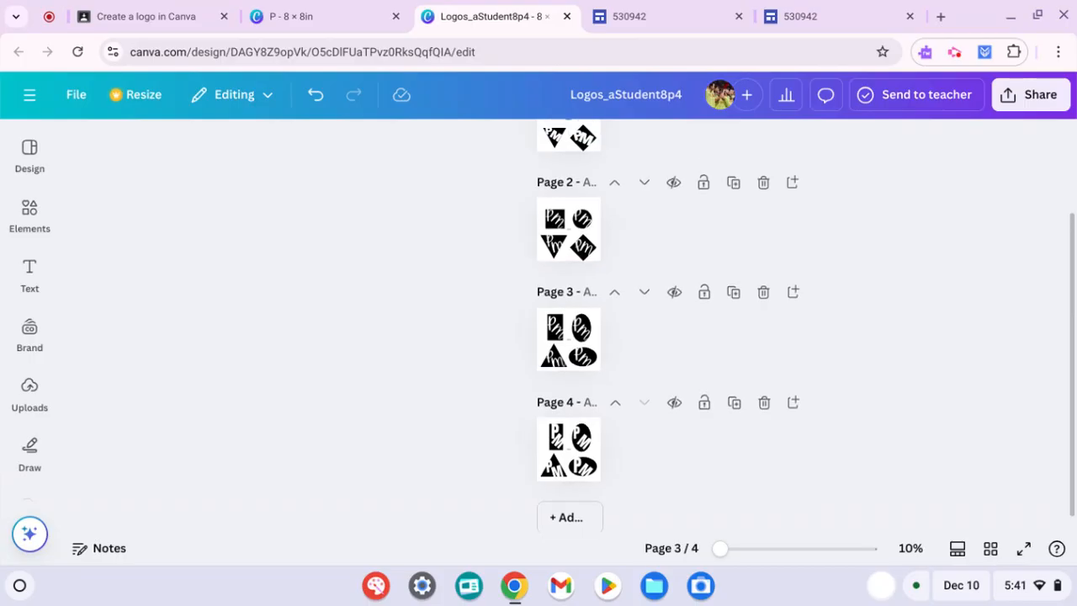
Look over the logos on all four pages and examine page 1's Archivo Black set more closely
{"action": "scroll", "coordinate": [672, 337], "scroll_direction": "down", "scroll_amount": 3}
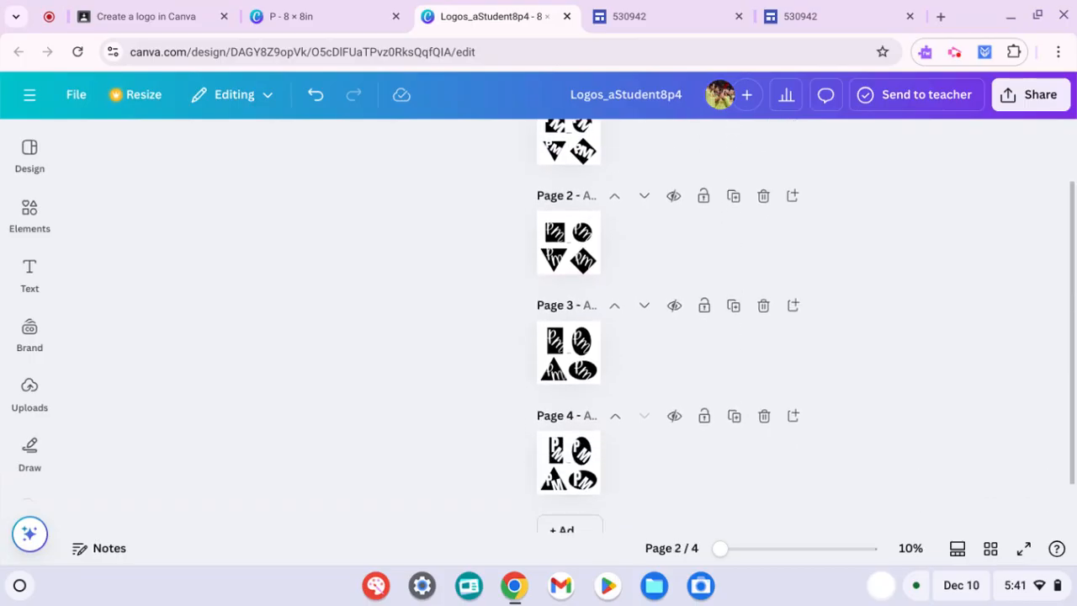
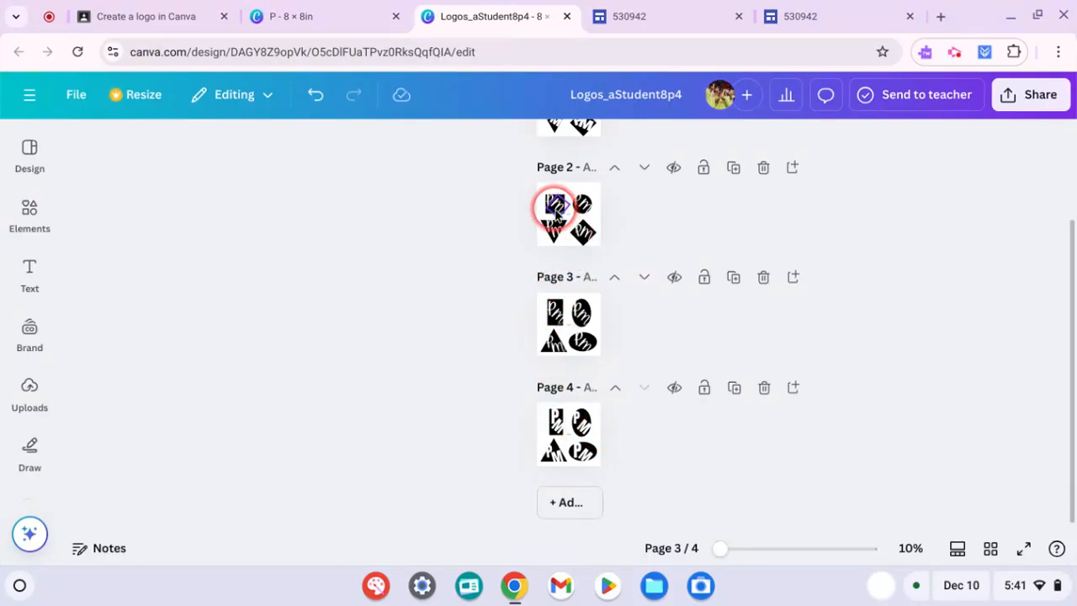
{"action": "left_click", "coordinate": [555, 214]}
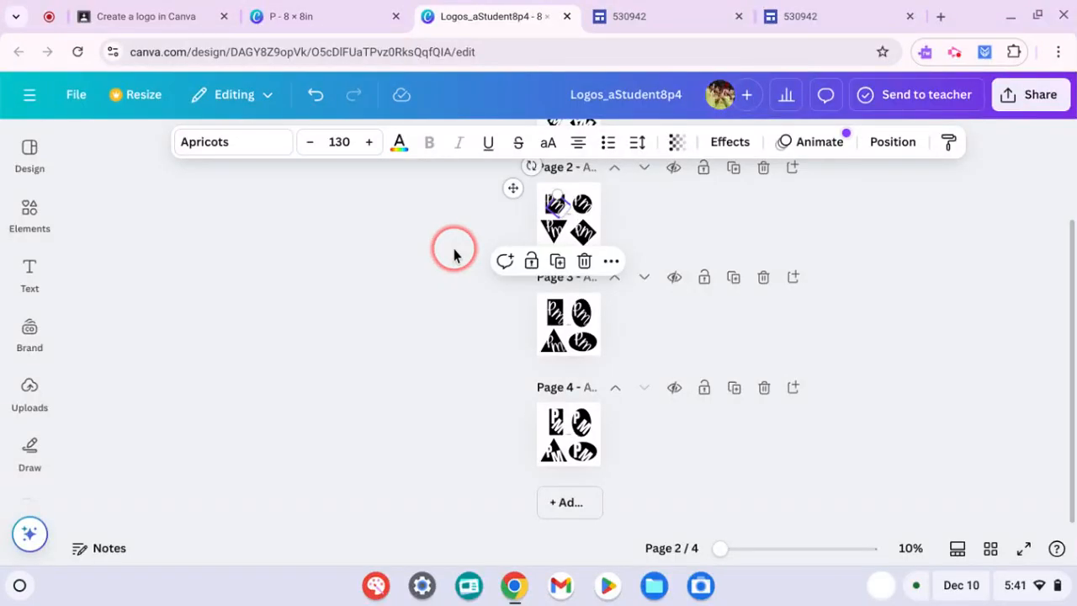
{"action": "left_click", "coordinate": [453, 252]}
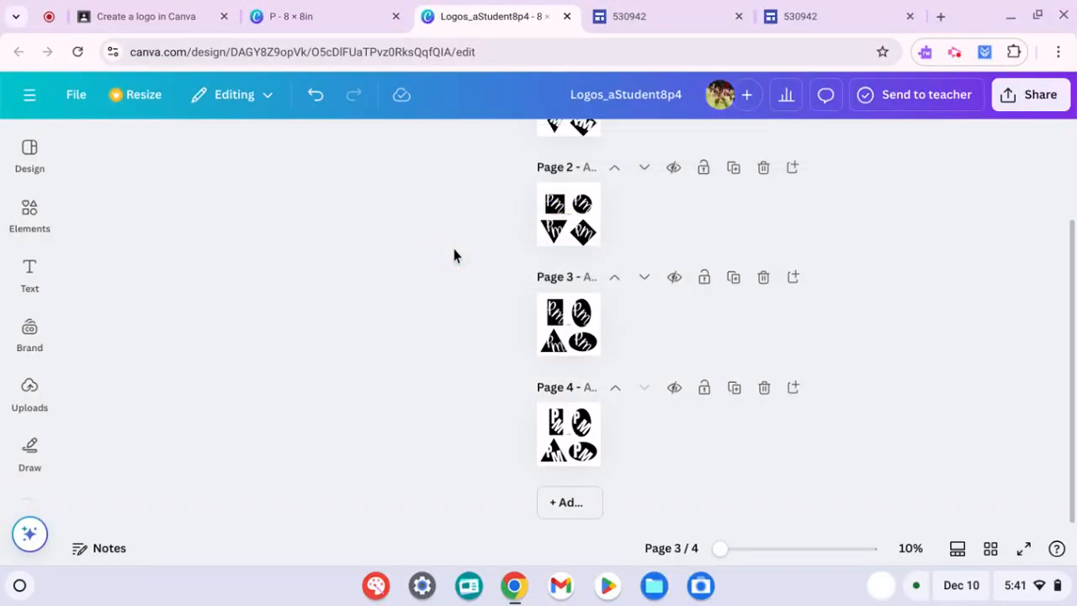
{"action": "scroll", "coordinate": [569, 328], "scroll_direction": "up", "scroll_amount": 2}
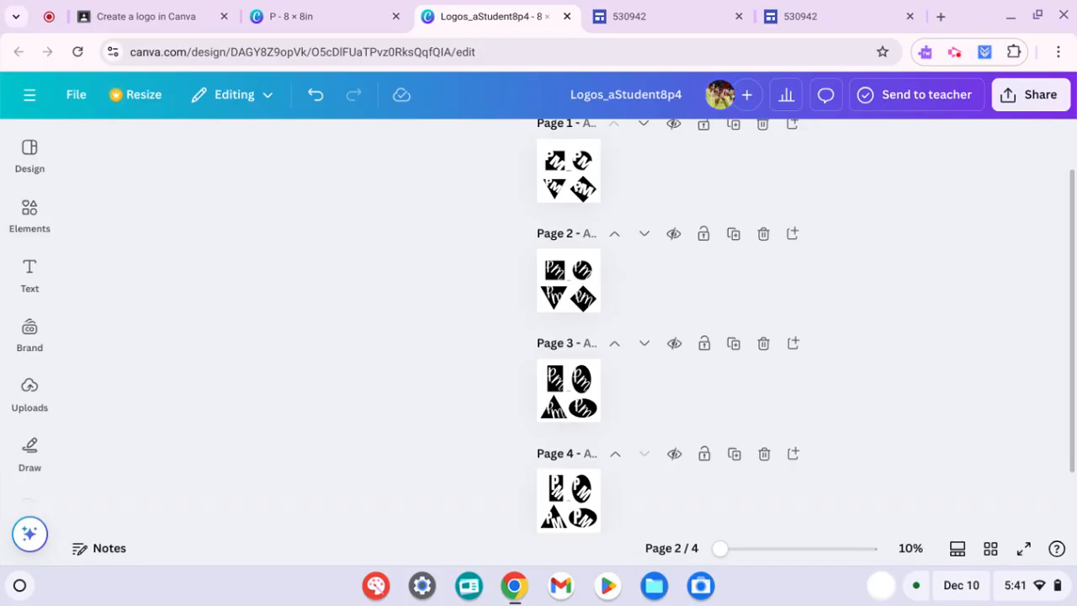
{"action": "left_click", "coordinate": [578, 160]}
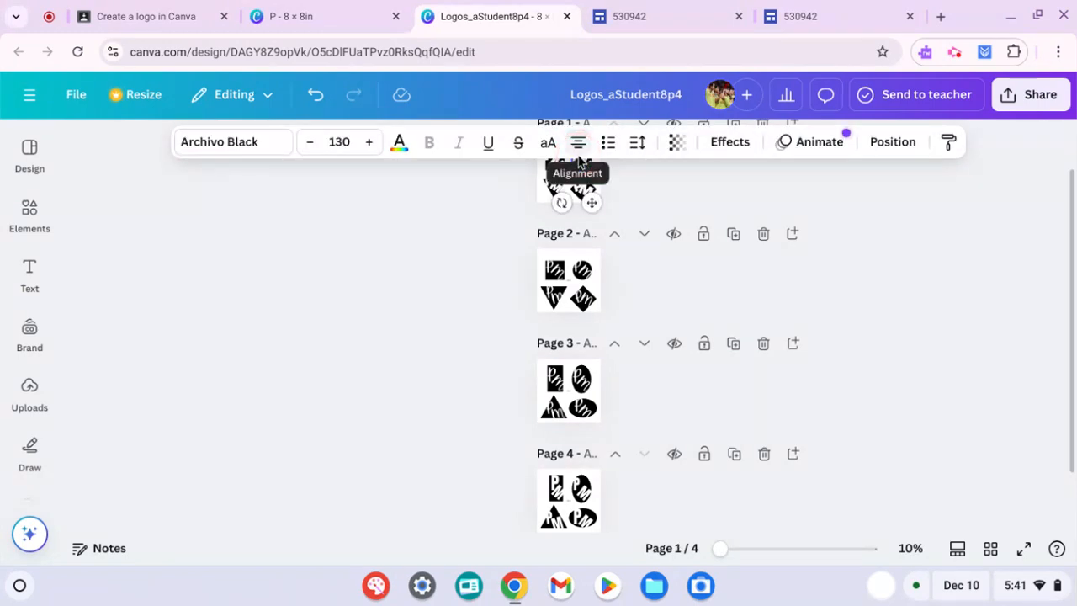
{"action": "scroll", "coordinate": [577, 147], "scroll_direction": "up", "scroll_amount": 5}
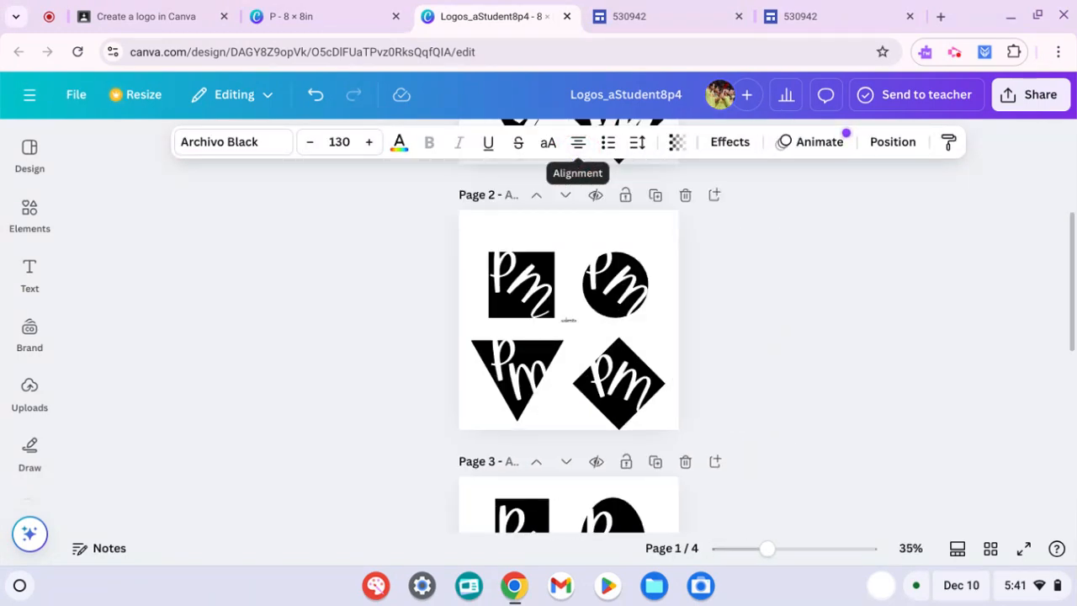
{"action": "scroll", "coordinate": [569, 328], "scroll_direction": "up", "scroll_amount": 3}
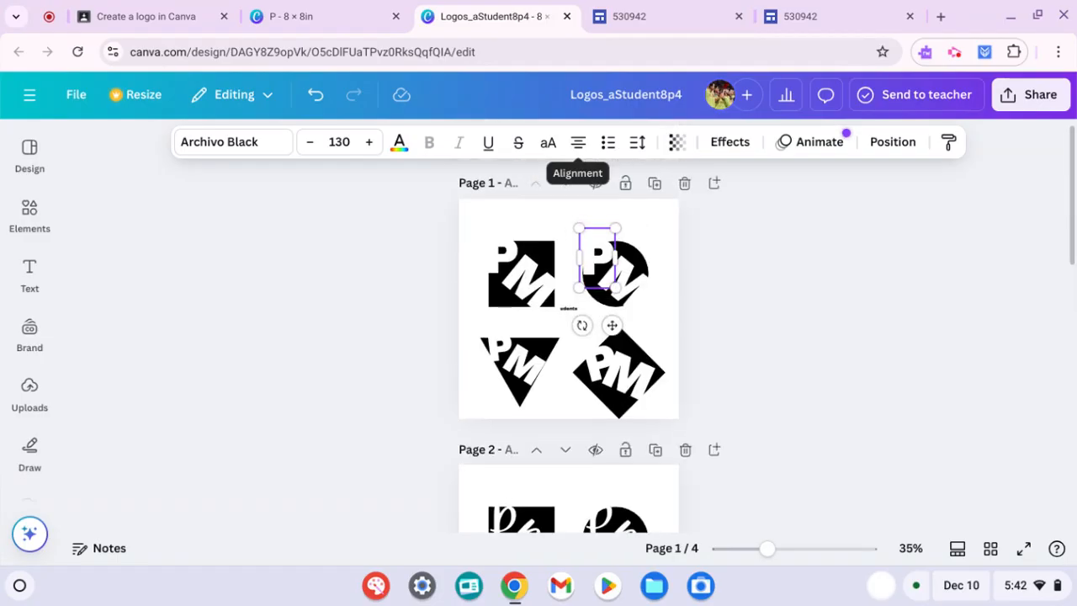
{"action": "left_click", "coordinate": [808, 297]}
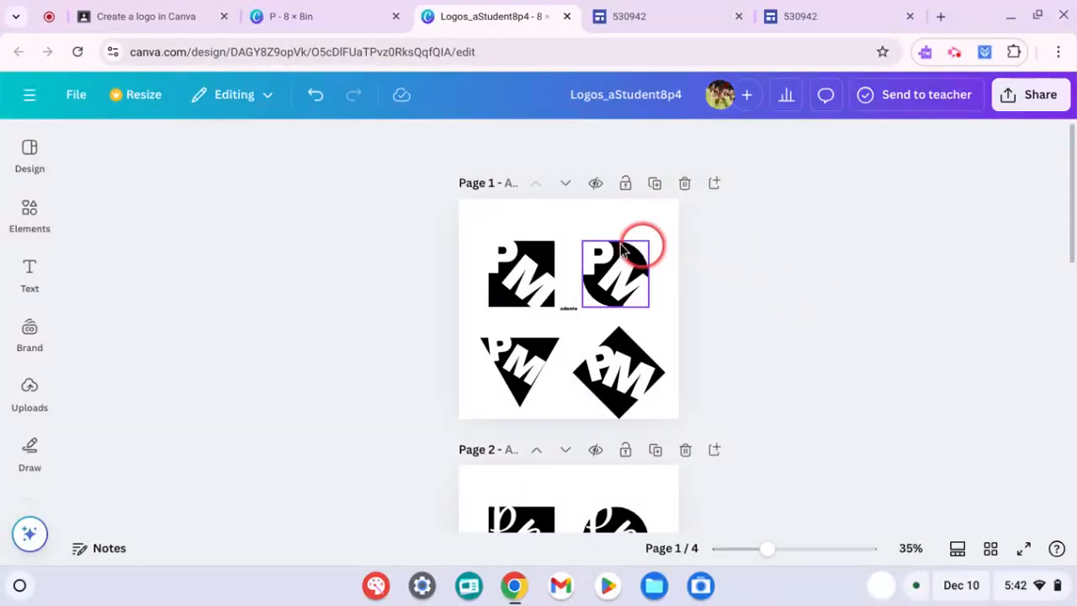
Duplicate page 1 twice to add two more copies of its four logos
{"action": "left_click", "coordinate": [572, 227]}
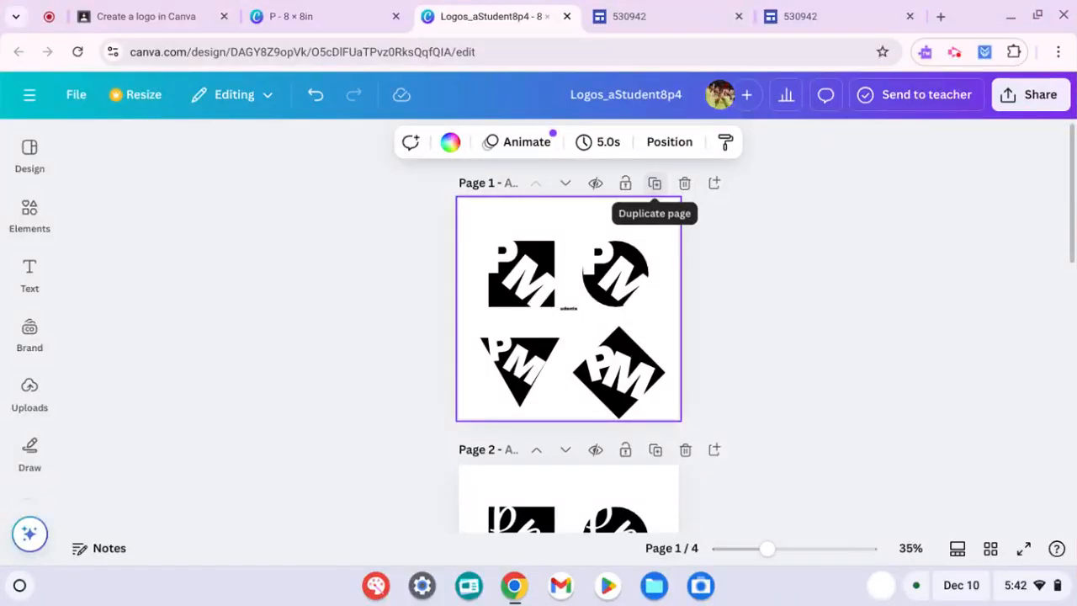
{"action": "left_click", "coordinate": [654, 183]}
{"action": "left_click", "coordinate": [654, 187]}
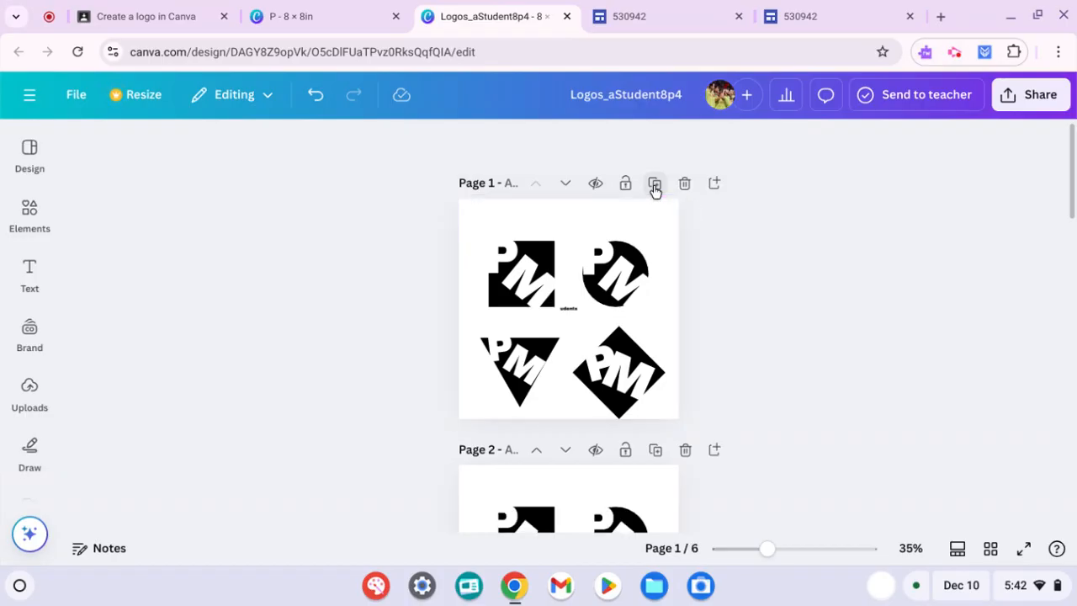
{"action": "left_click", "coordinate": [656, 187]}
{"action": "left_click", "coordinate": [822, 289]}
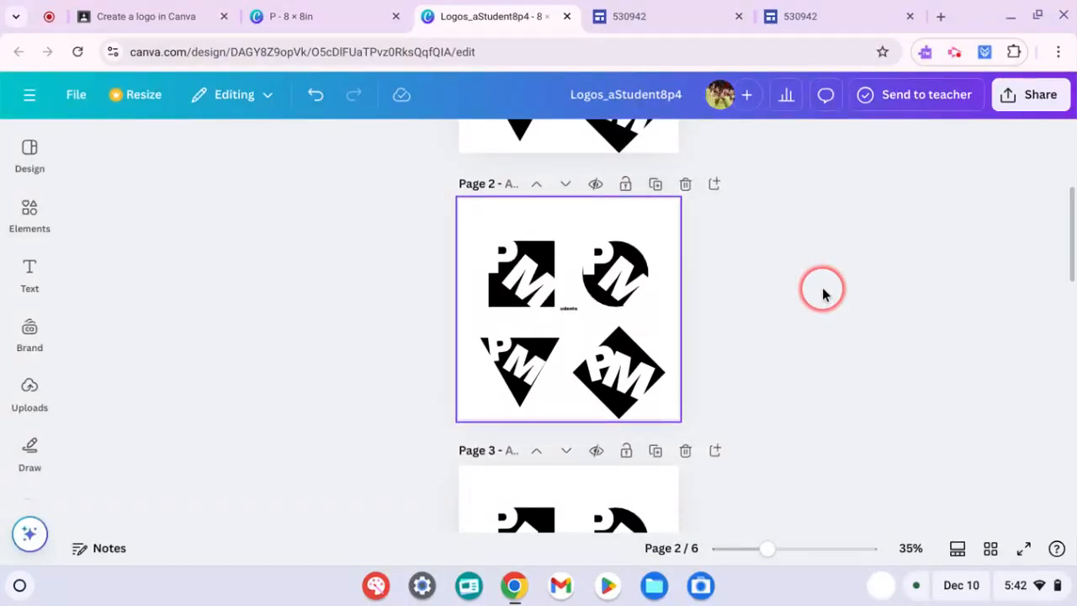
Delete the tiny stray text between the logos on the first three pages
{"action": "scroll", "coordinate": [568, 329], "scroll_direction": "up", "scroll_amount": 5}
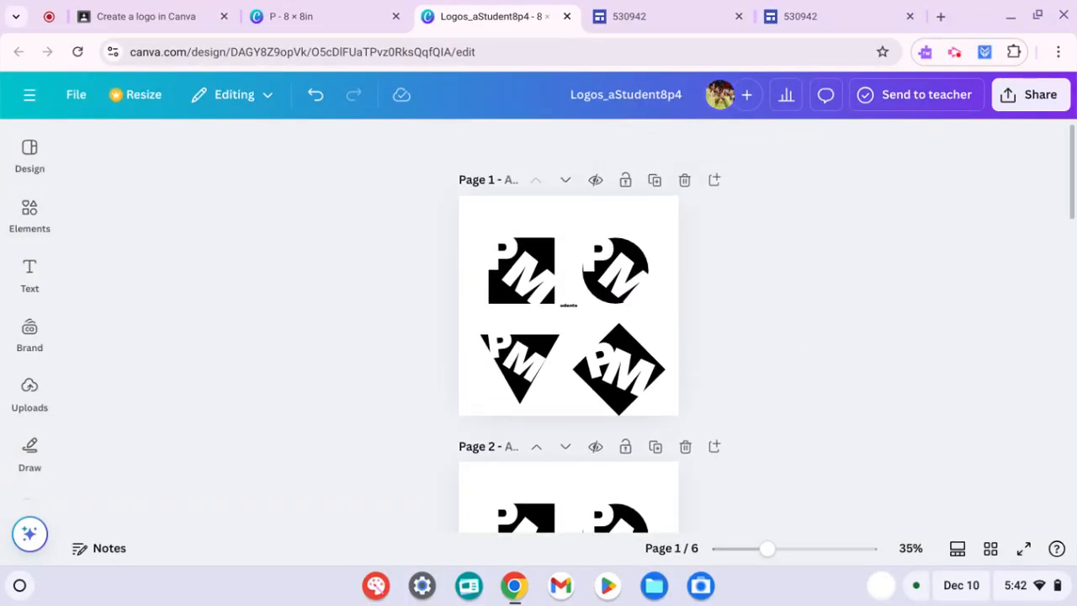
{"action": "scroll", "coordinate": [569, 328], "scroll_direction": "down", "scroll_amount": 4}
{"action": "scroll", "coordinate": [569, 328], "scroll_direction": "down", "scroll_amount": 3}
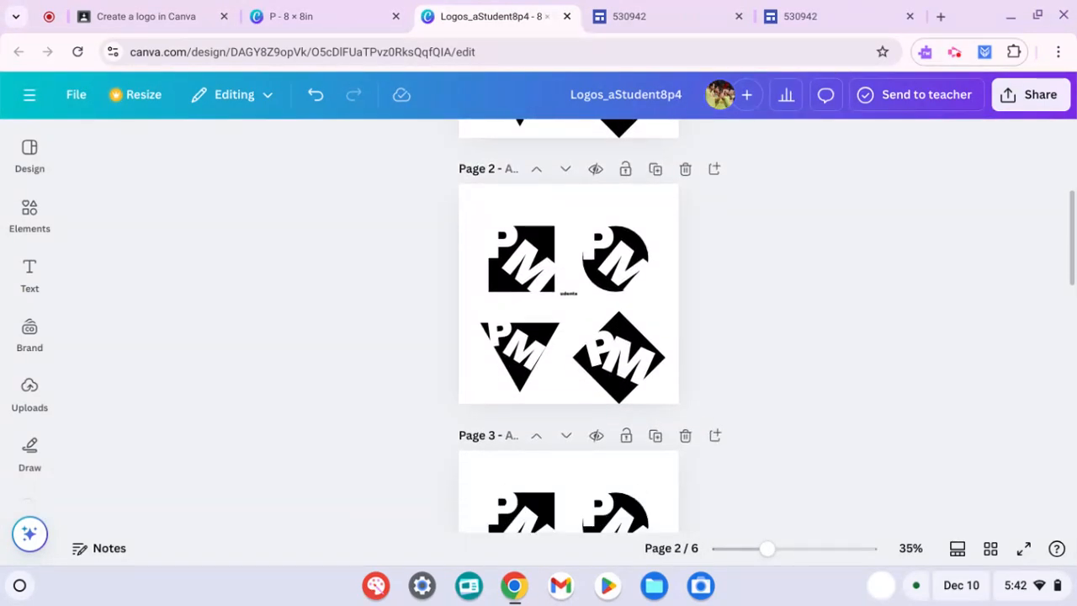
{"action": "scroll", "coordinate": [569, 328], "scroll_direction": "up", "scroll_amount": 1}
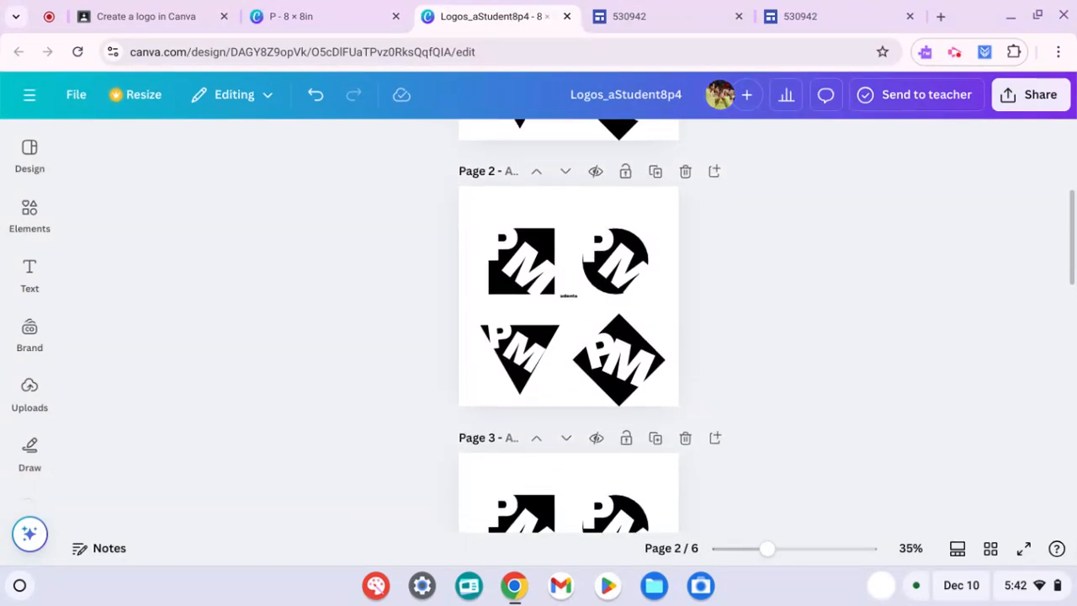
{"action": "scroll", "coordinate": [569, 328], "scroll_direction": "up", "scroll_amount": 3}
{"action": "scroll", "coordinate": [569, 328], "scroll_direction": "up", "scroll_amount": 1}
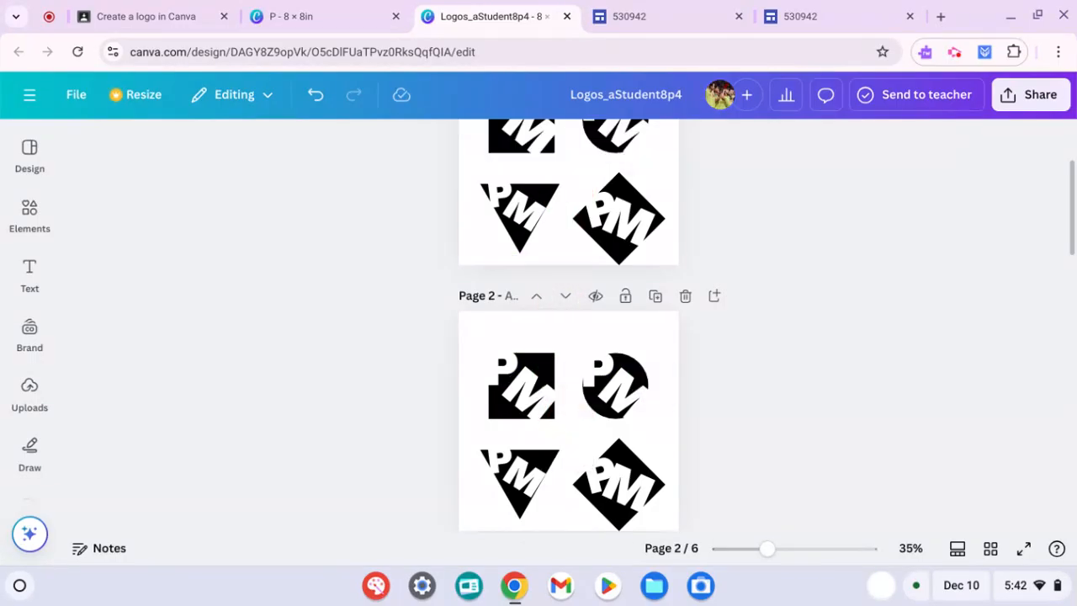
{"action": "scroll", "coordinate": [569, 337], "scroll_direction": "down", "scroll_amount": 4}
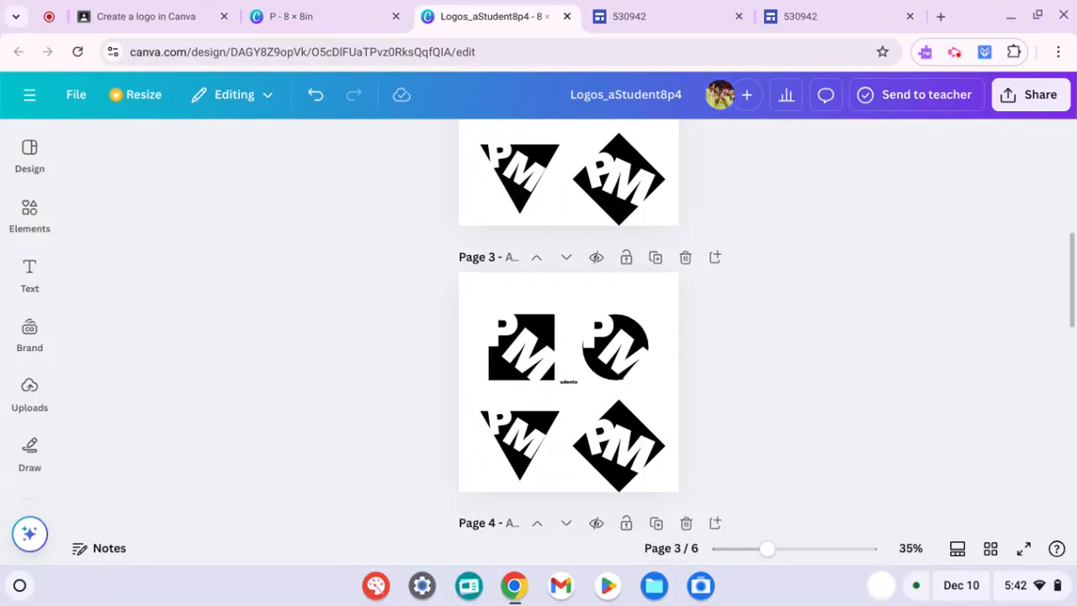
{"action": "left_click", "coordinate": [569, 295]}
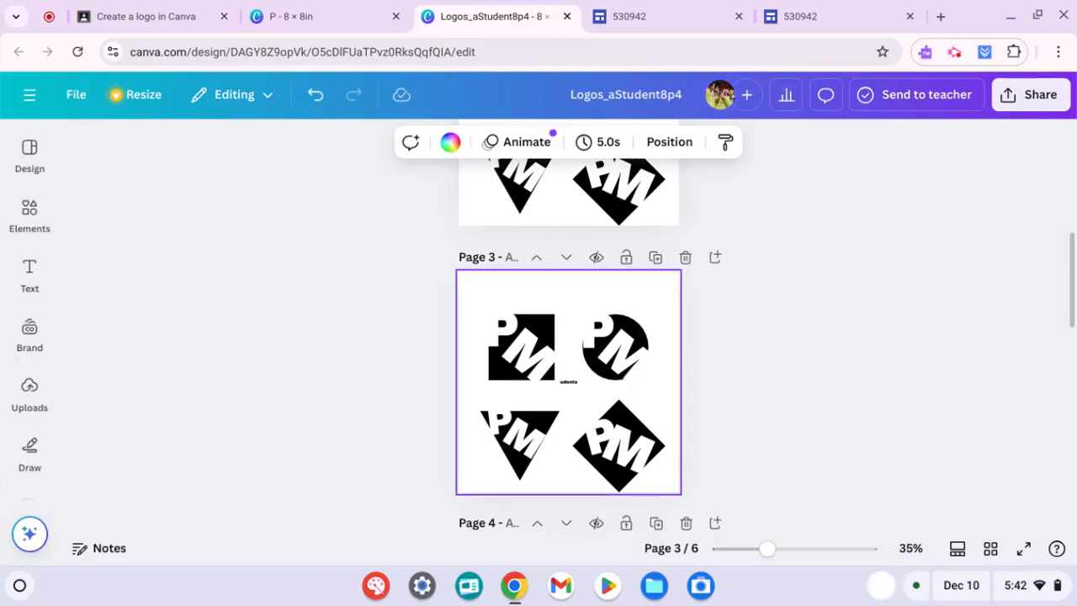
{"action": "left_click", "coordinate": [569, 383]}
{"action": "key", "text": "Escape"}
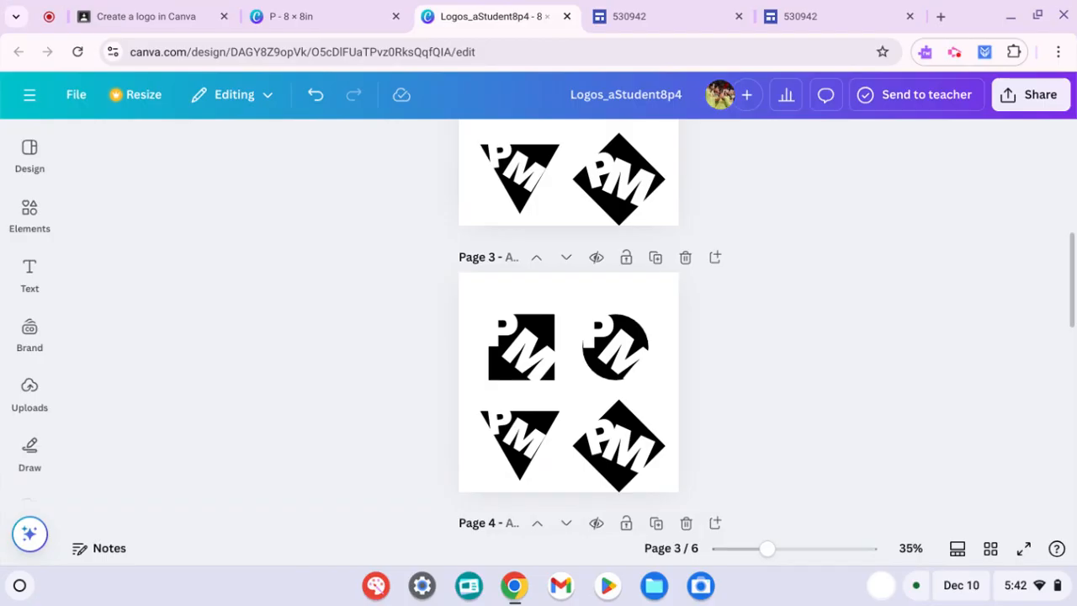
Delete the tiny stray text between the logos on pages 5 and 6
{"action": "scroll", "coordinate": [568, 325], "scroll_direction": "down", "scroll_amount": 8}
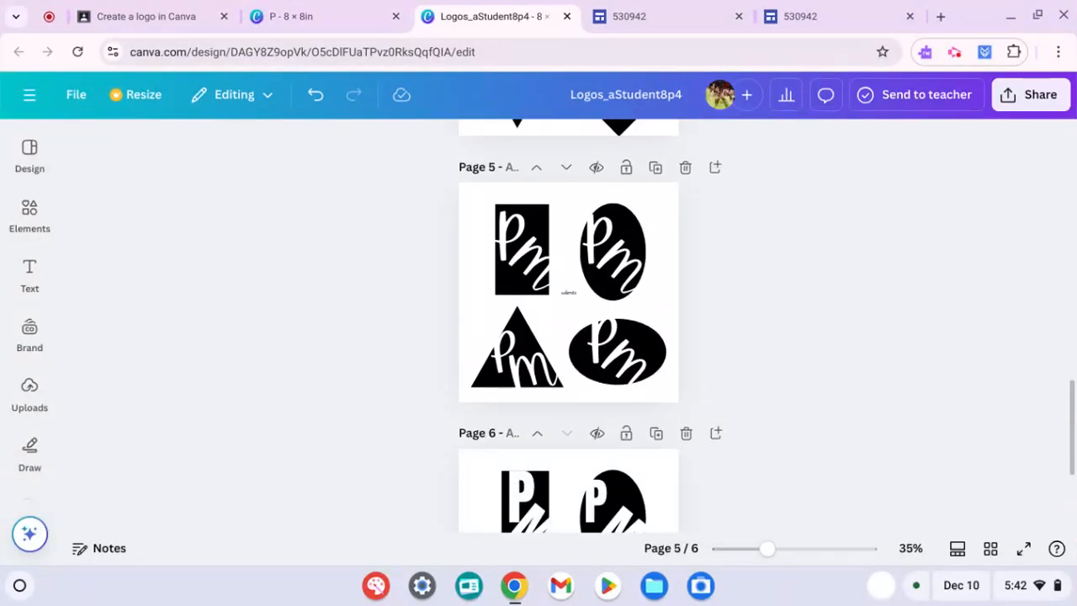
{"action": "left_click", "coordinate": [569, 250]}
{"action": "key", "text": "Delete"}
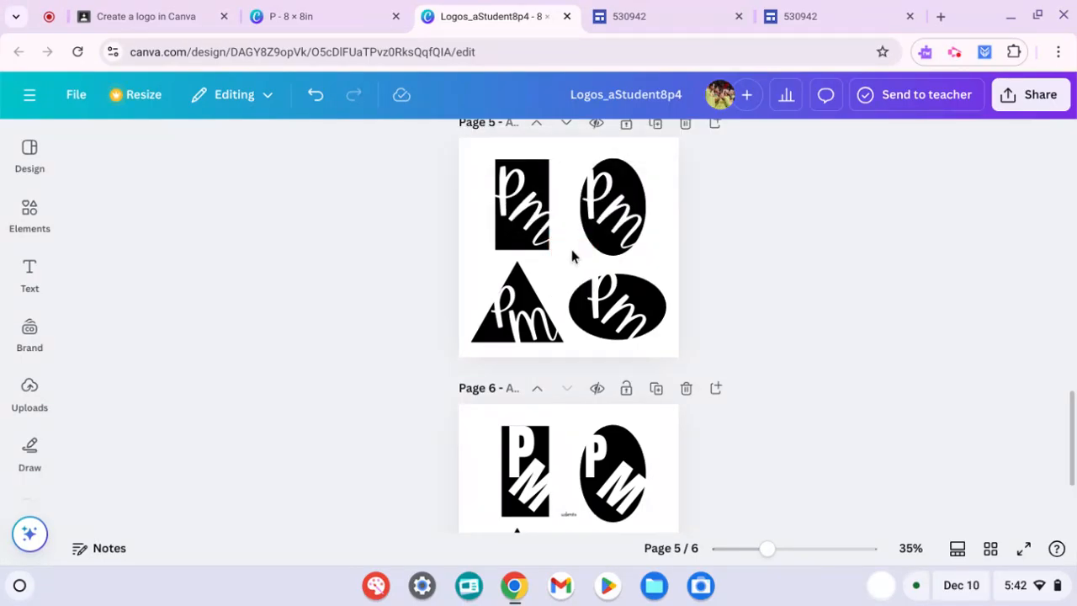
{"action": "left_click", "coordinate": [568, 517]}
{"action": "key", "text": "Delete"}
Ungroup the P and M in page 2's downward-pointing triangle logo
{"action": "scroll", "coordinate": [569, 326], "scroll_direction": "up", "scroll_amount": 10}
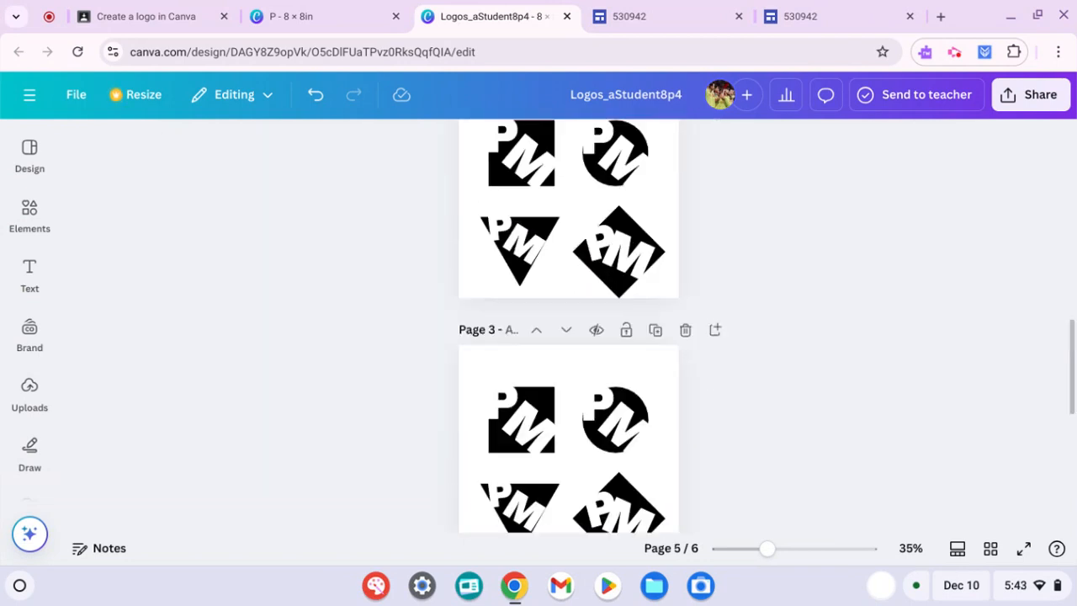
{"action": "scroll", "coordinate": [568, 325], "scroll_direction": "up", "scroll_amount": 4}
{"action": "scroll", "coordinate": [568, 325], "scroll_direction": "down", "scroll_amount": 3}
{"action": "scroll", "coordinate": [569, 326], "scroll_direction": "down", "scroll_amount": 3}
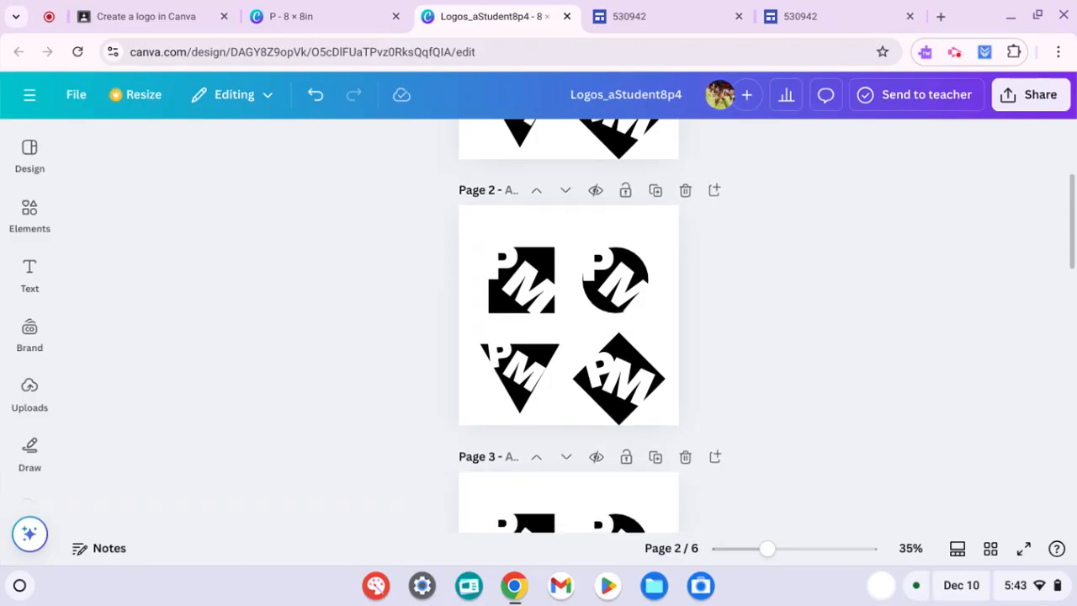
{"action": "left_click", "coordinate": [527, 348]}
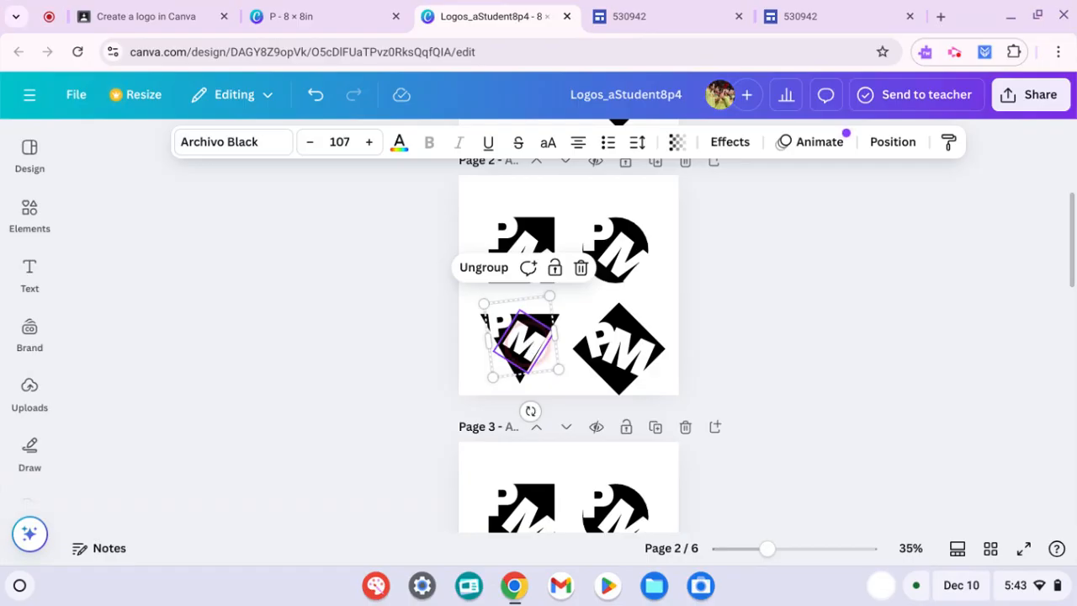
{"action": "left_click", "coordinate": [484, 267]}
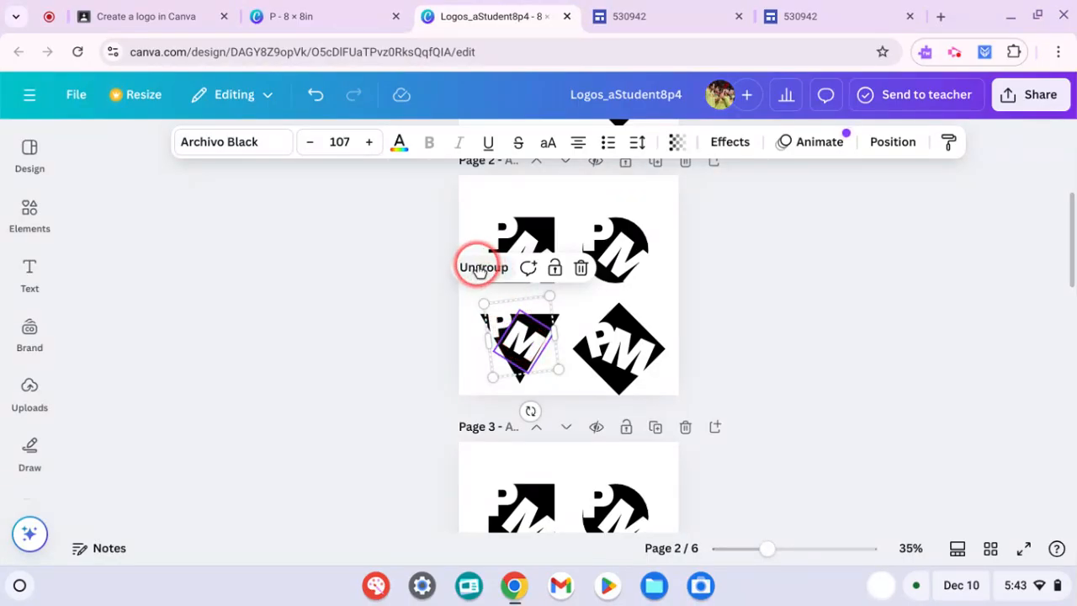
{"action": "left_click", "coordinate": [435, 325]}
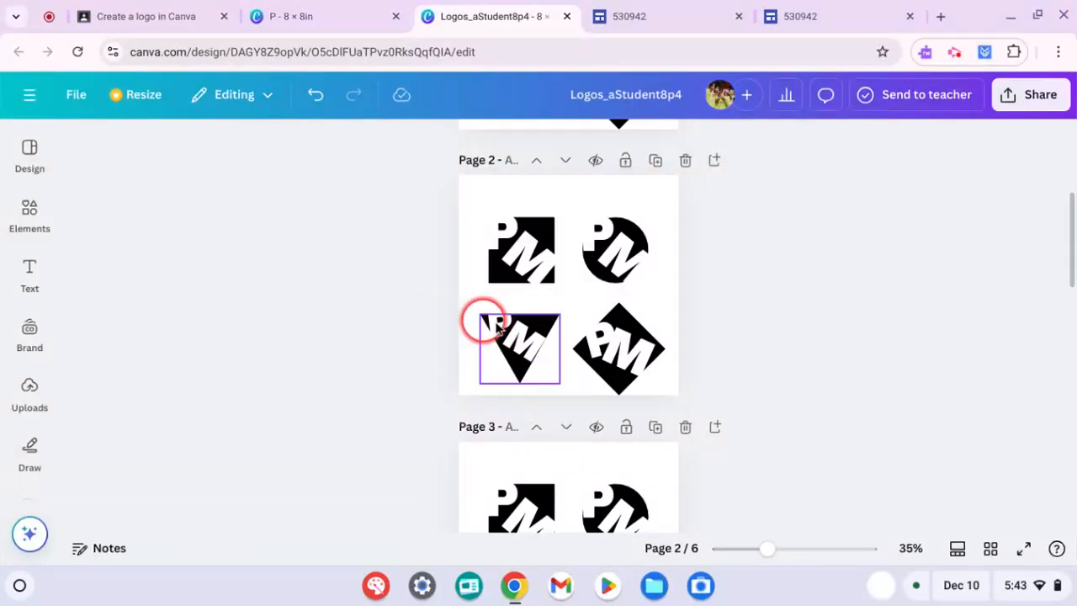
Try the Corporate font Bernoru SemiCondensed on the M in page 2's triangle logo and change it to Sukar
{"action": "left_click", "coordinate": [516, 343]}
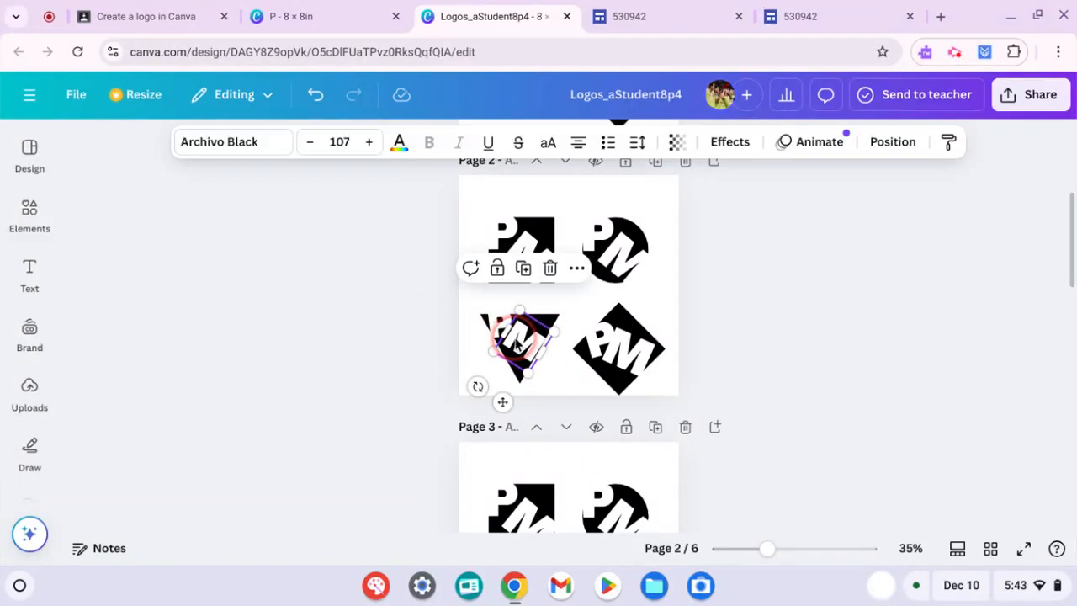
{"action": "left_click", "coordinate": [243, 144]}
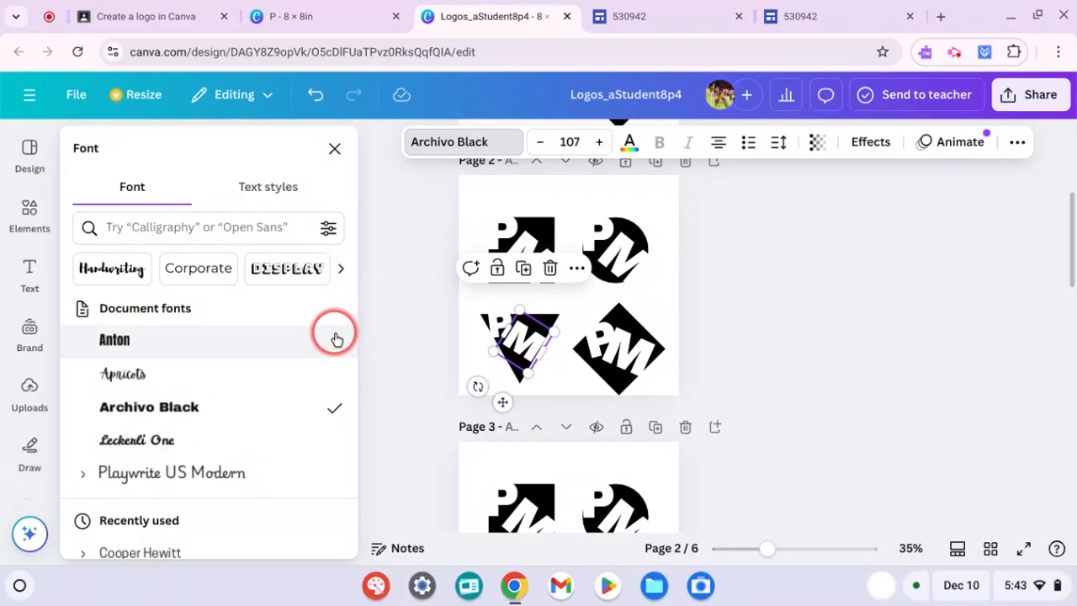
{"action": "left_click", "coordinate": [199, 268]}
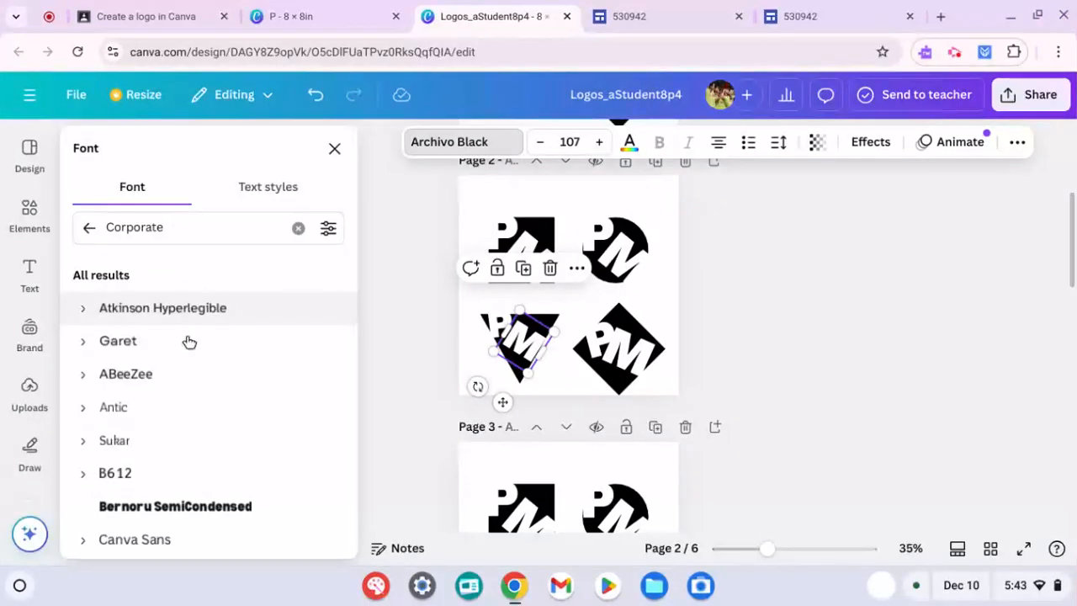
{"action": "left_click", "coordinate": [292, 300]}
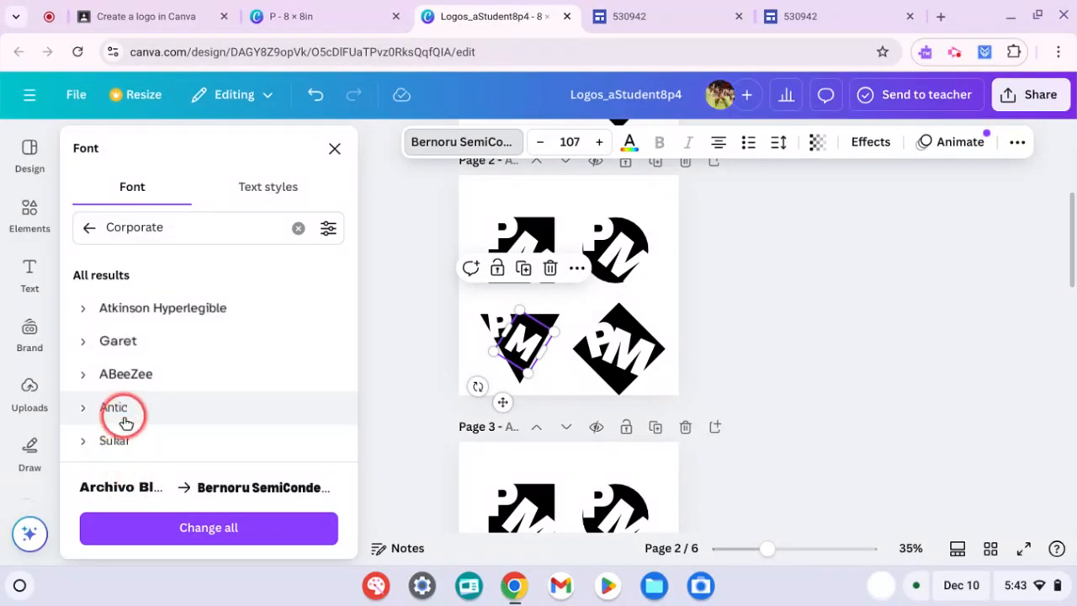
{"action": "left_click", "coordinate": [83, 441]}
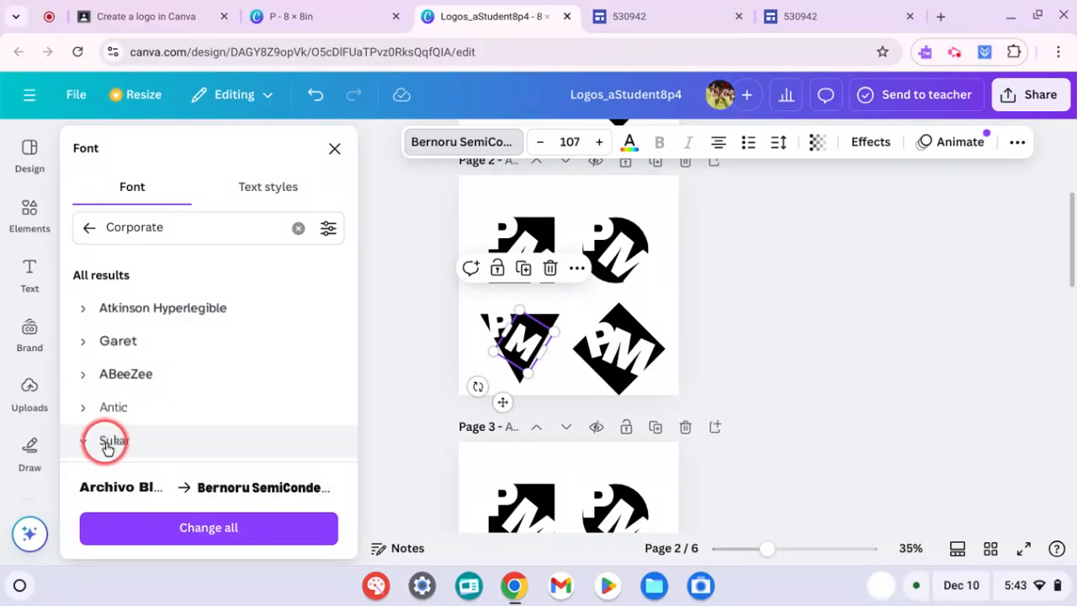
{"action": "left_click", "coordinate": [110, 446]}
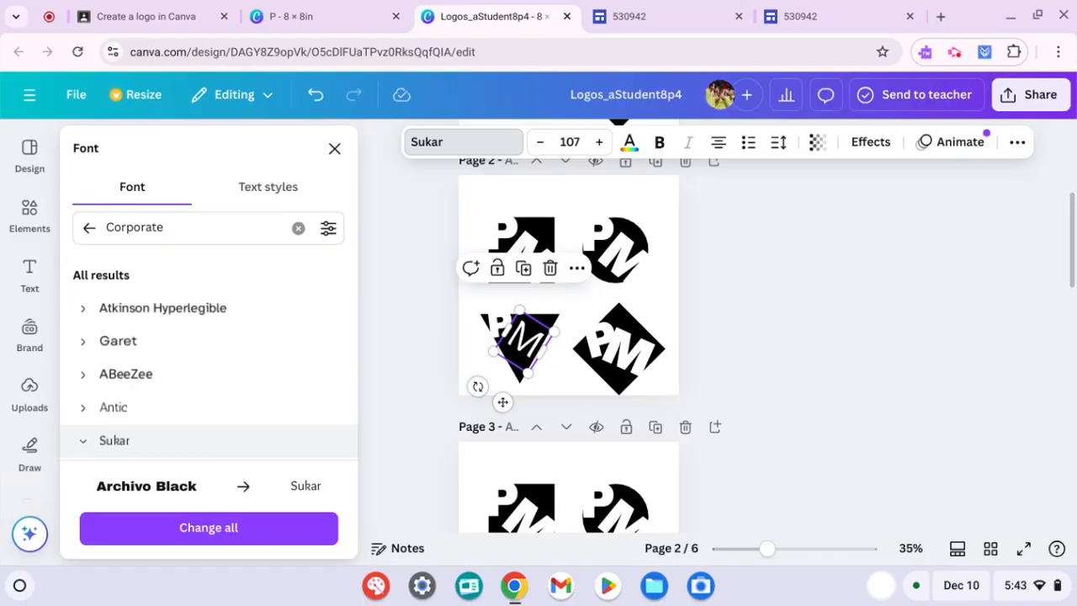
Search the fonts for slab serif and set the M in page 2's triangle logo to Orelega One
{"action": "left_click", "coordinate": [88, 230]}
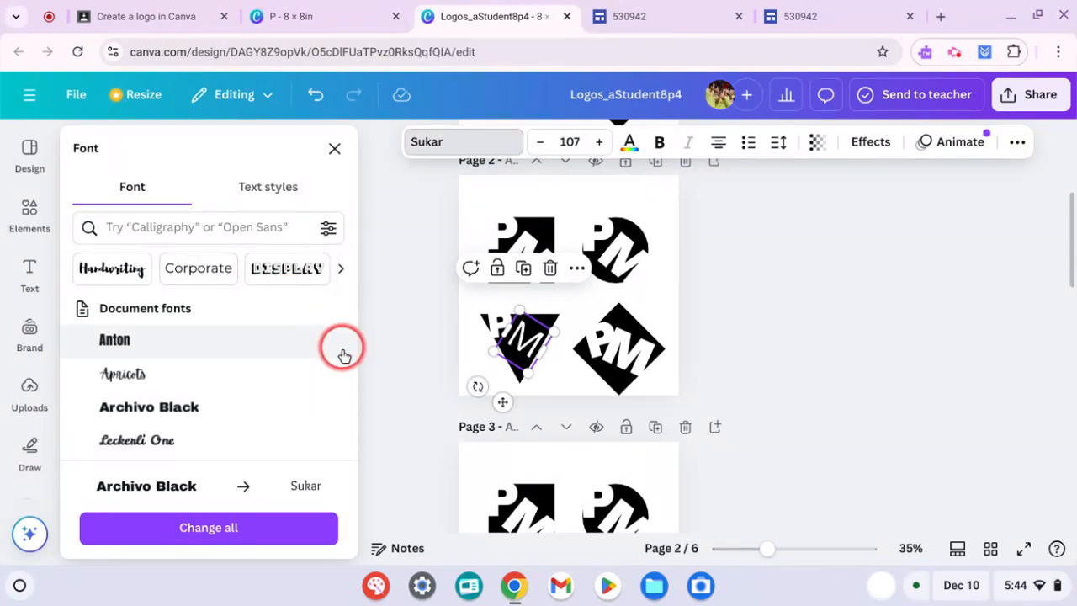
{"action": "left_click", "coordinate": [173, 228]}
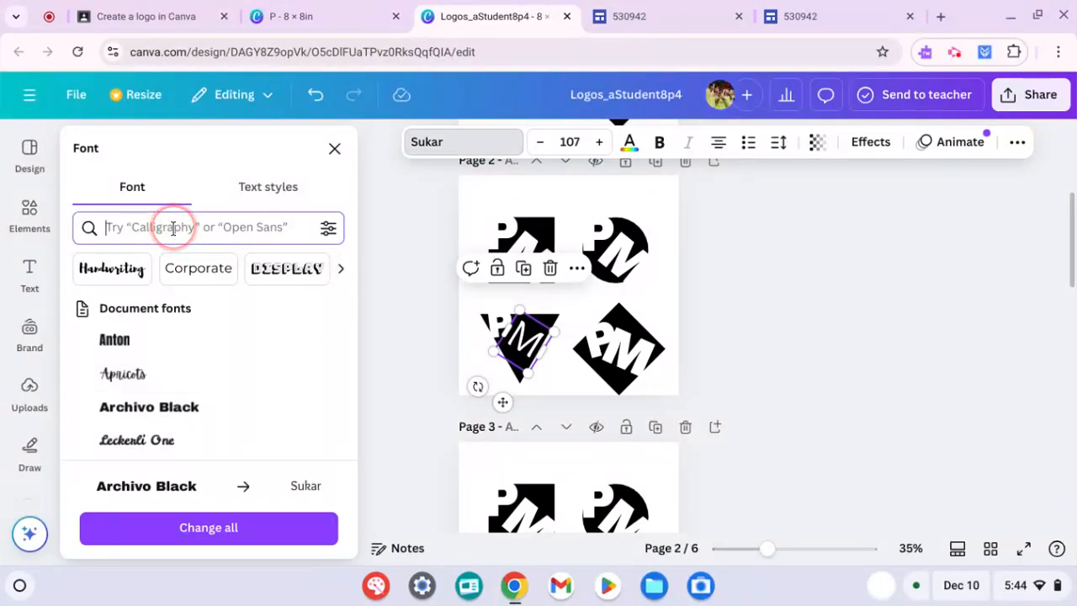
{"action": "type", "text": "Serif"}
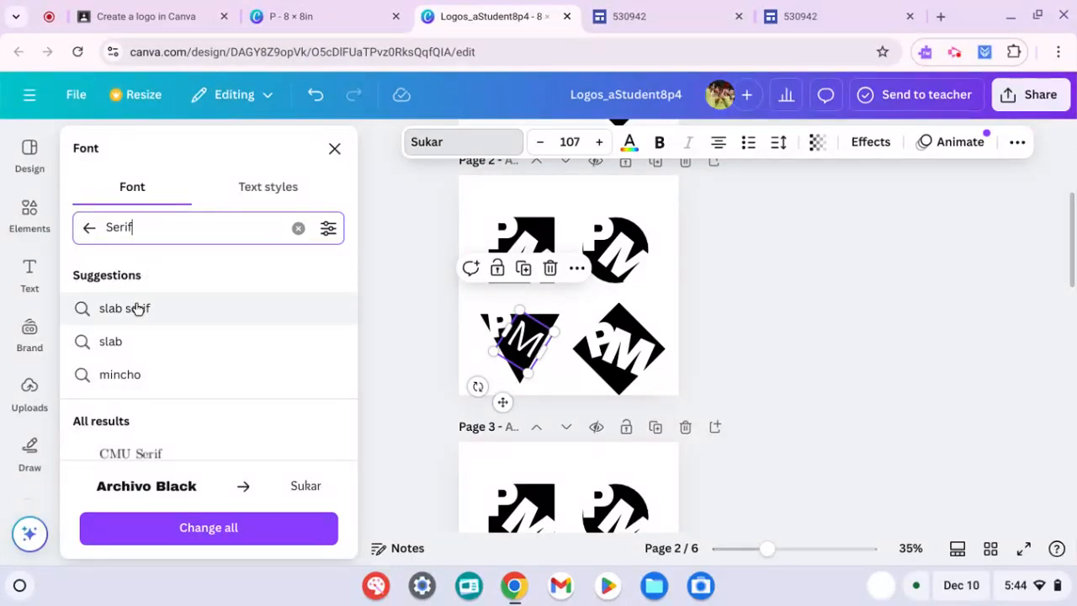
{"action": "left_click", "coordinate": [135, 314]}
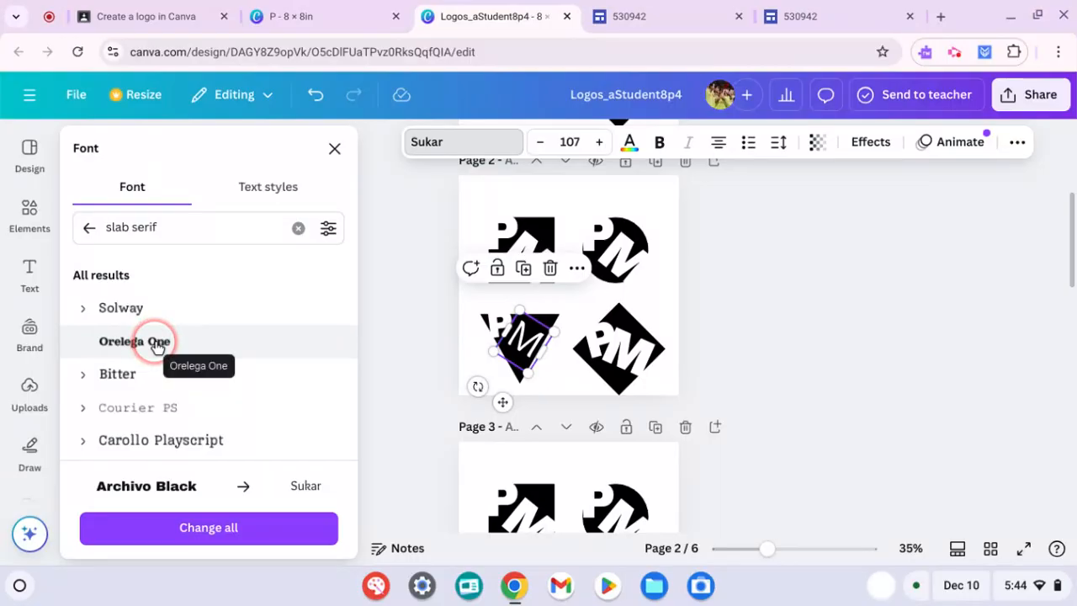
{"action": "left_click", "coordinate": [157, 347]}
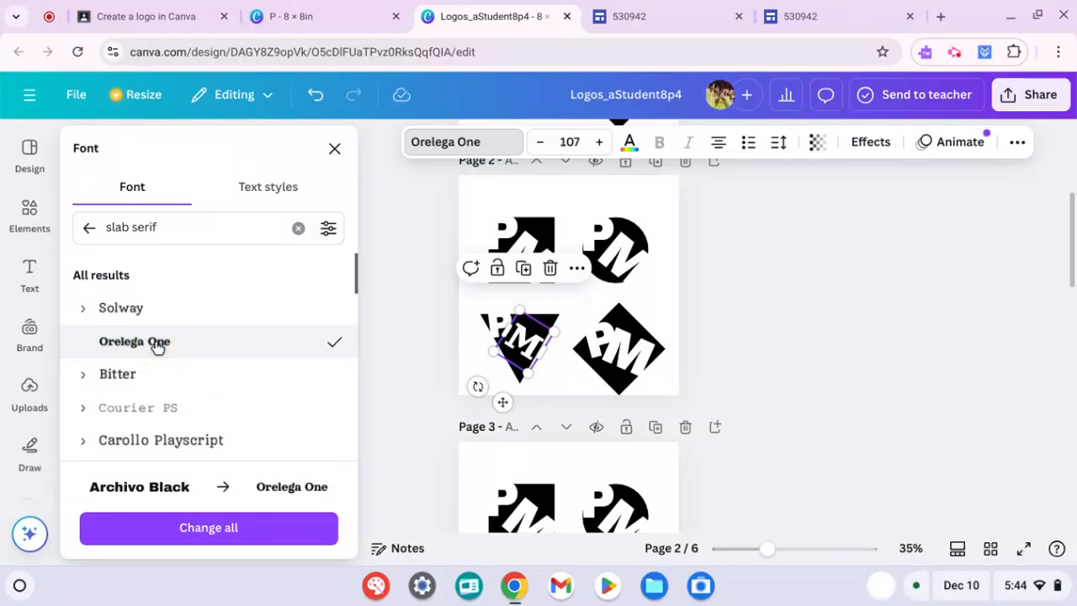
{"action": "scroll", "coordinate": [529, 399], "scroll_direction": "up", "scroll_amount": 6}
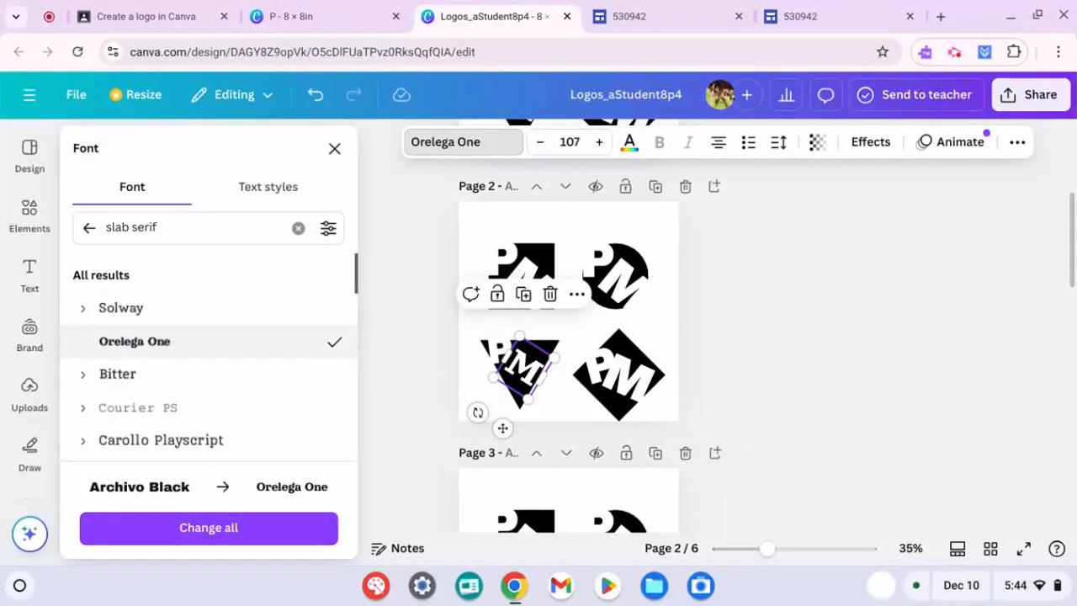
{"action": "scroll", "coordinate": [529, 336], "scroll_direction": "down", "scroll_amount": 3}
{"action": "scroll", "coordinate": [529, 337], "scroll_direction": "up", "scroll_amount": 2}
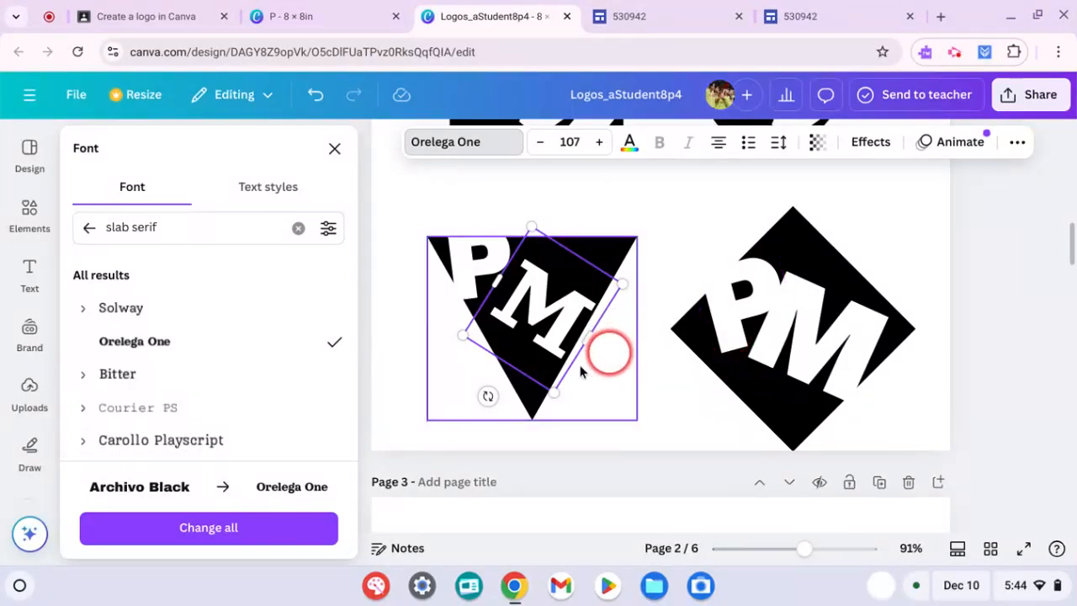
Copy the M's Orelega One style onto the P in page 2's triangle logo
{"action": "left_click", "coordinate": [515, 310]}
{"action": "left_click", "coordinate": [497, 312]}
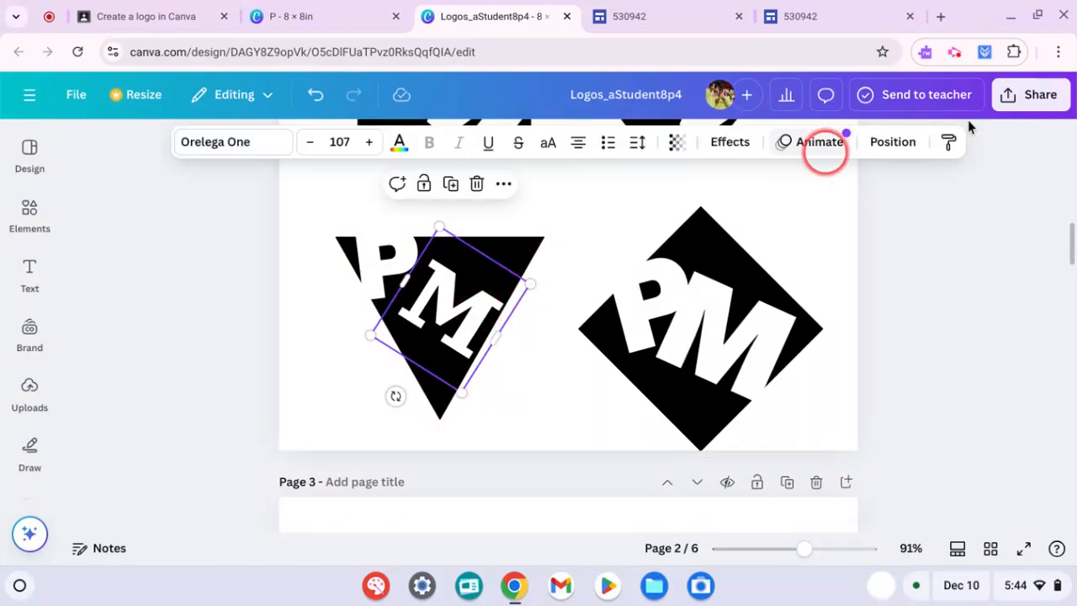
{"action": "left_click", "coordinate": [950, 147]}
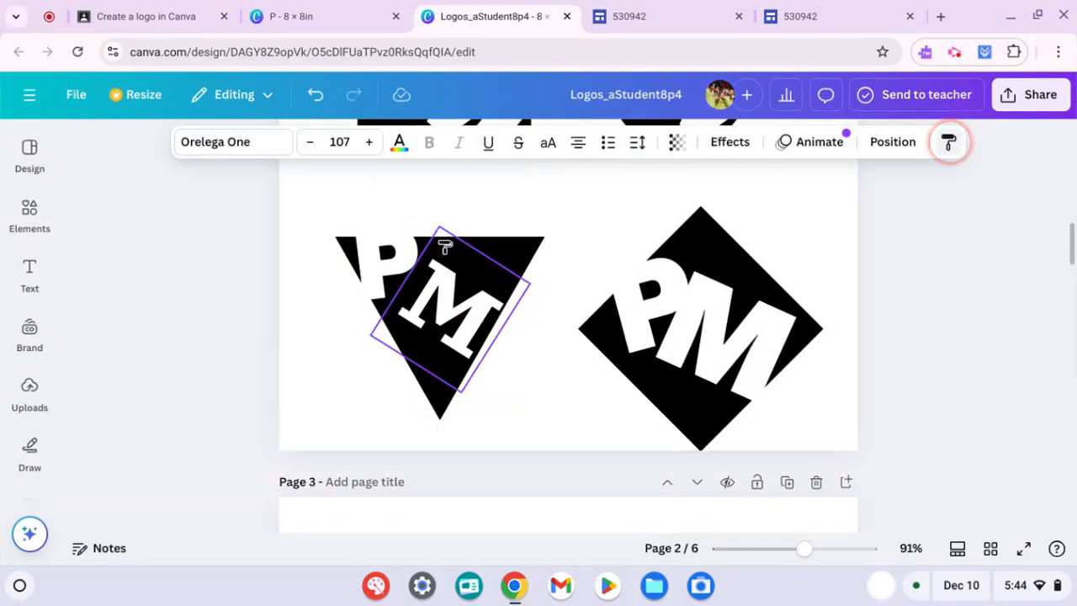
{"action": "left_click", "coordinate": [393, 251]}
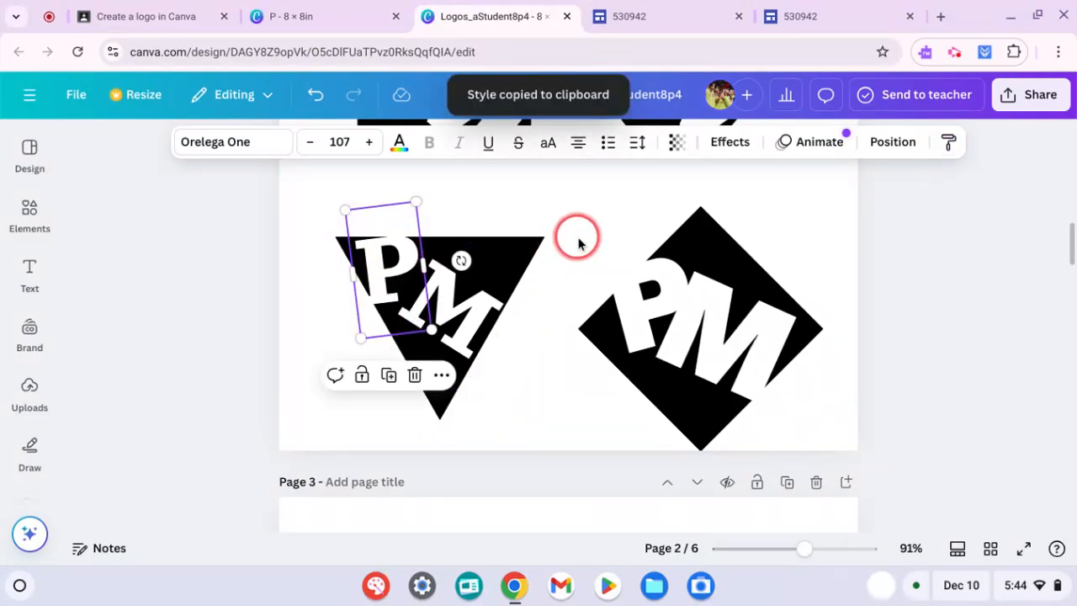
Copy the Orelega One style onto the M and P in page 2's diamond logo
{"action": "left_click", "coordinate": [948, 145]}
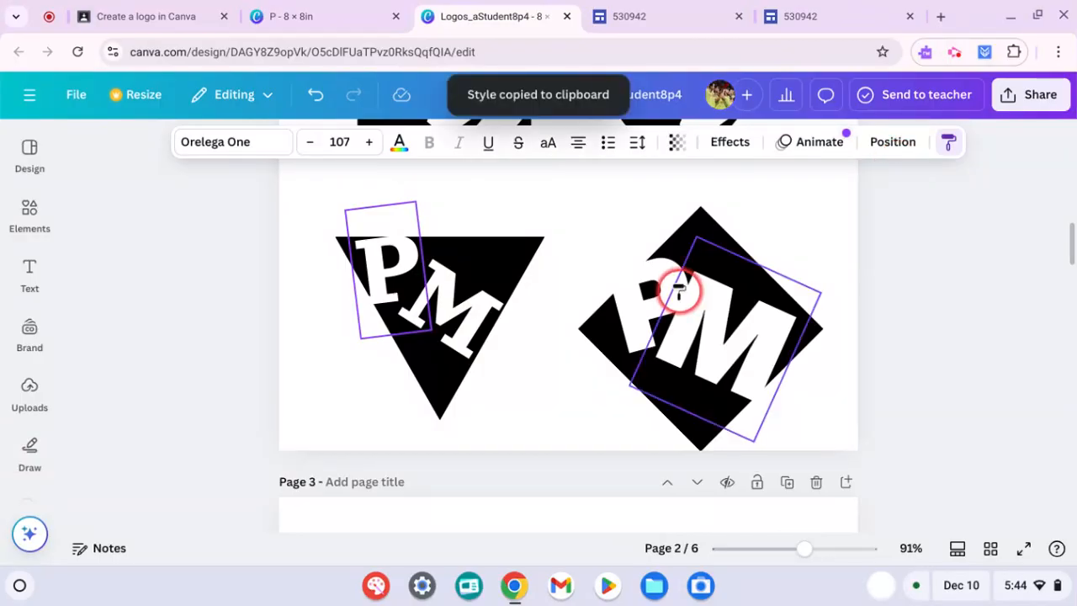
{"action": "left_click", "coordinate": [678, 290]}
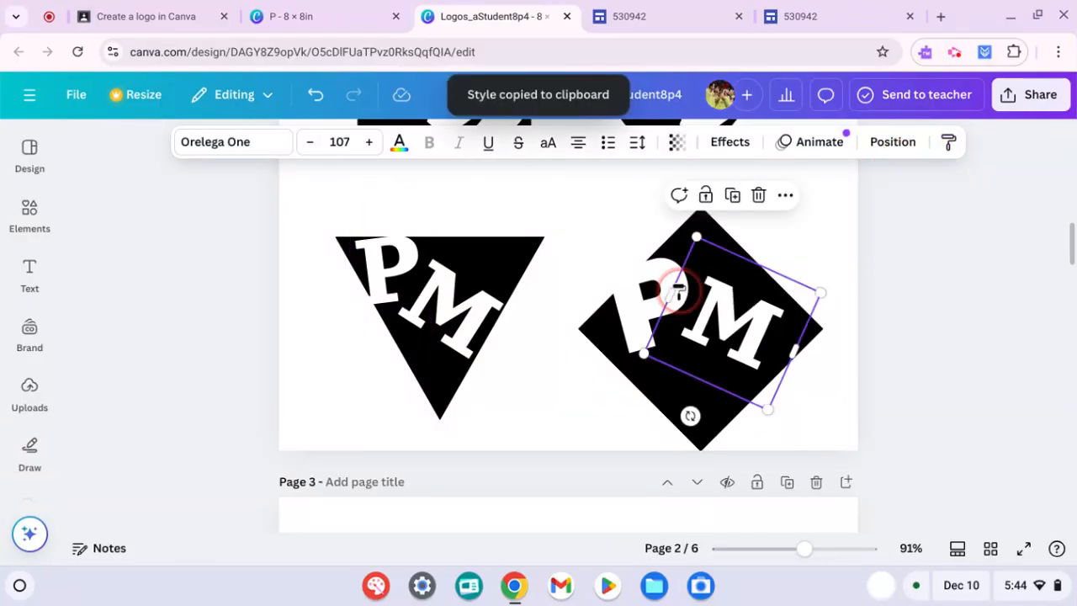
{"action": "left_click", "coordinate": [950, 145]}
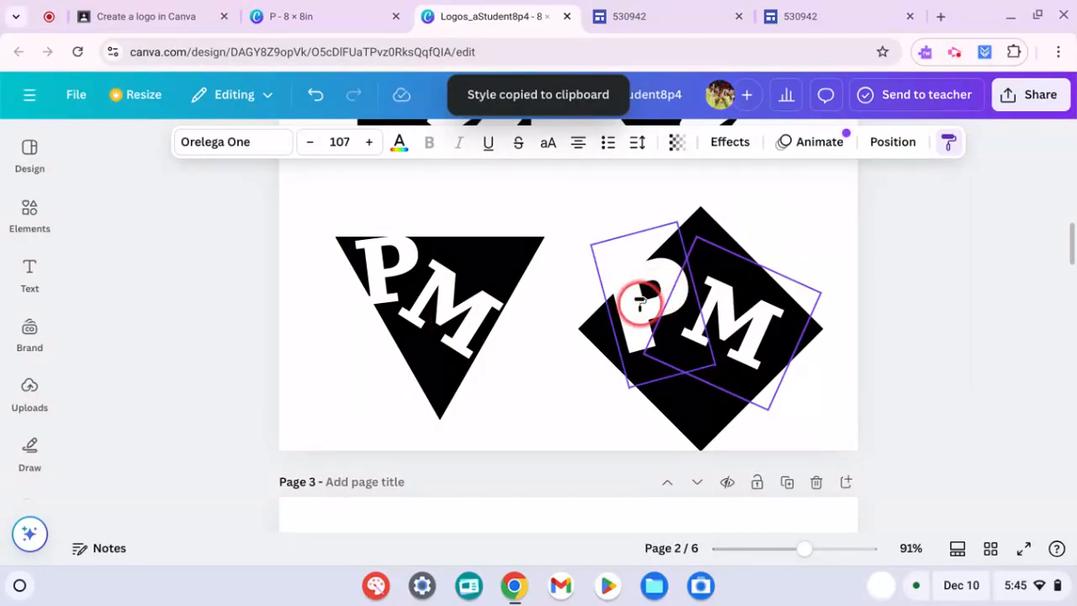
{"action": "left_click", "coordinate": [638, 304]}
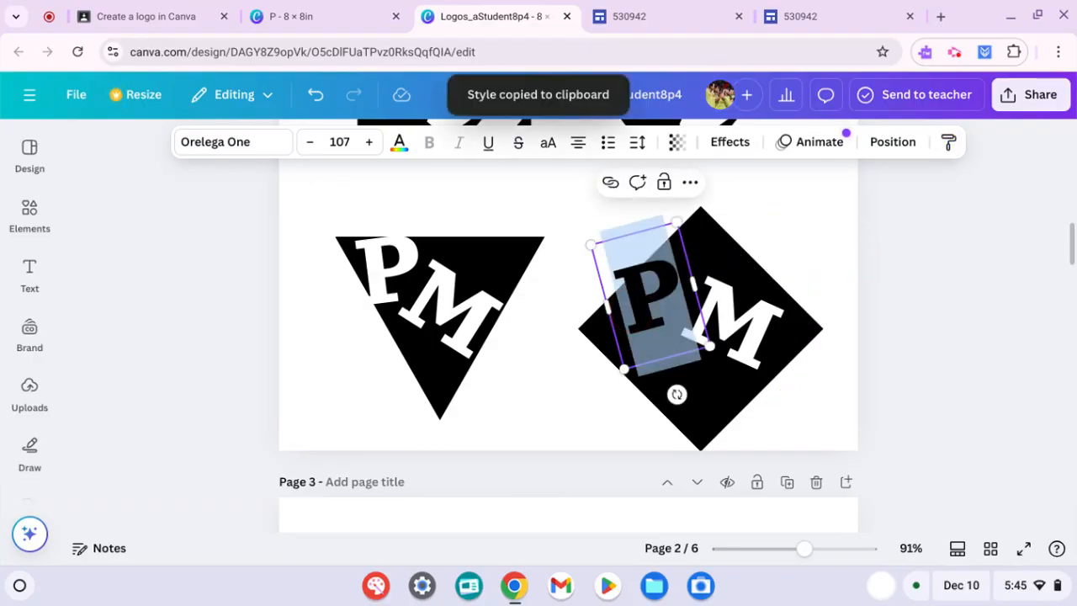
Copy the Orelega One style onto the P and M in page 2's circle logo
{"action": "scroll", "coordinate": [568, 371], "scroll_direction": "up", "scroll_amount": 3}
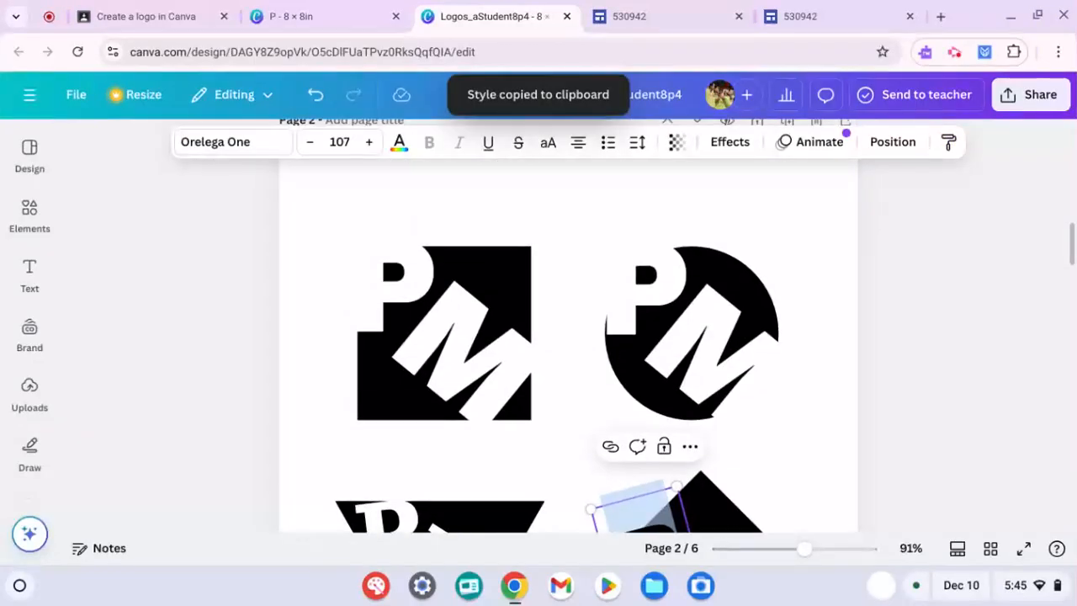
{"action": "left_click", "coordinate": [949, 146]}
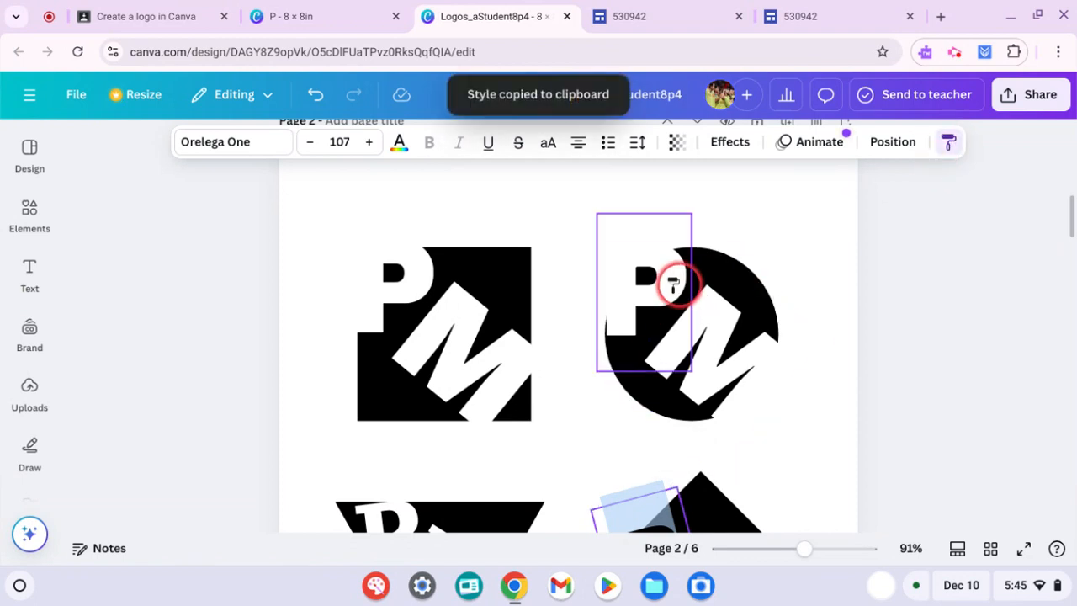
{"action": "left_click", "coordinate": [667, 282]}
{"action": "left_click", "coordinate": [950, 140]}
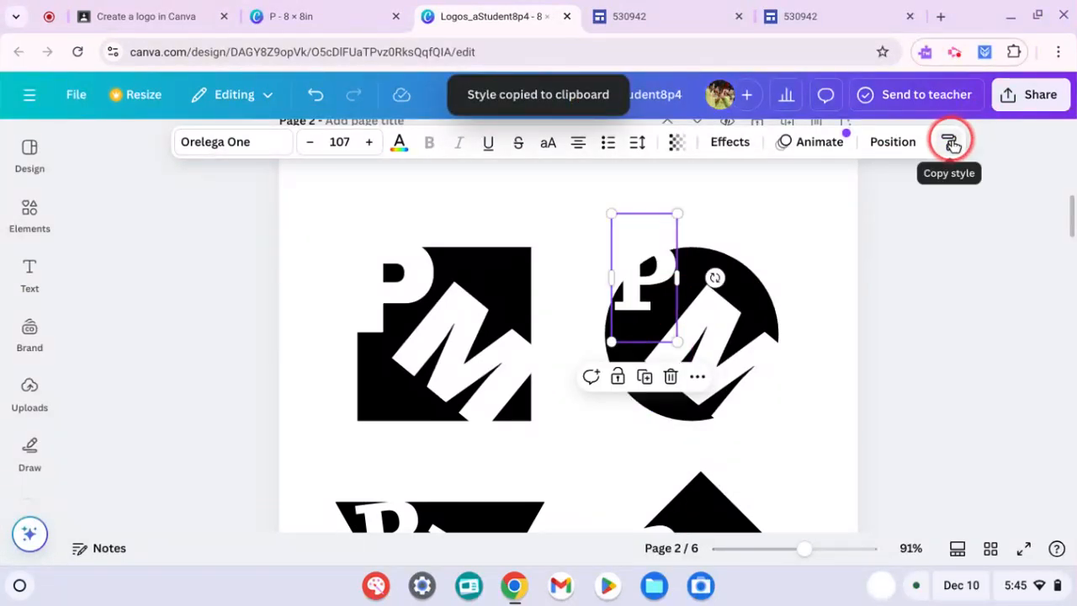
{"action": "left_click", "coordinate": [757, 339]}
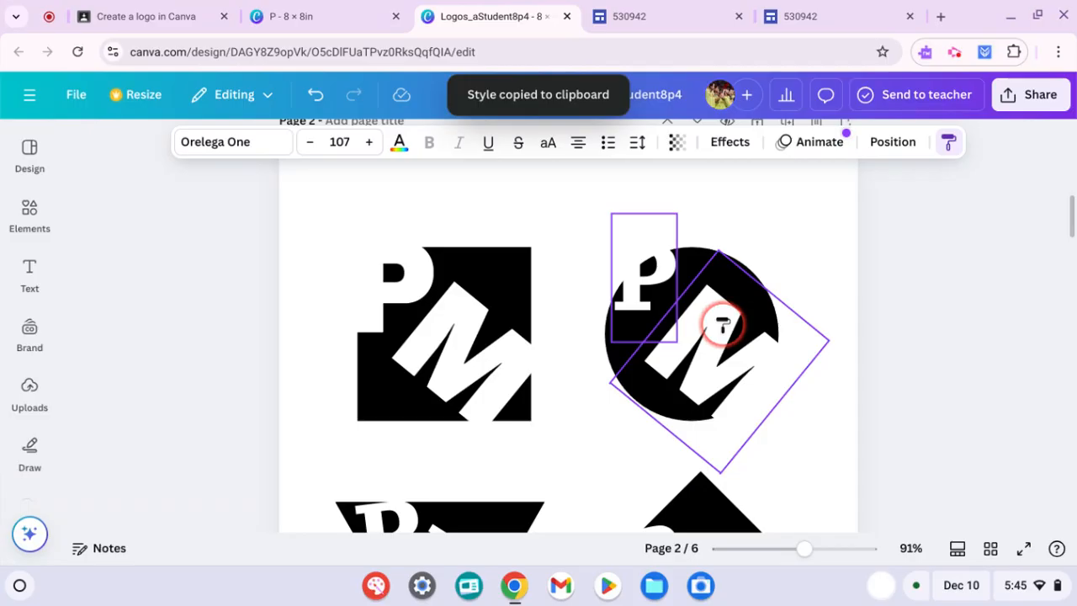
{"action": "left_click", "coordinate": [722, 324]}
Copy the Orelega One style onto the M and P in page 2's square logo
{"action": "left_click", "coordinate": [948, 143]}
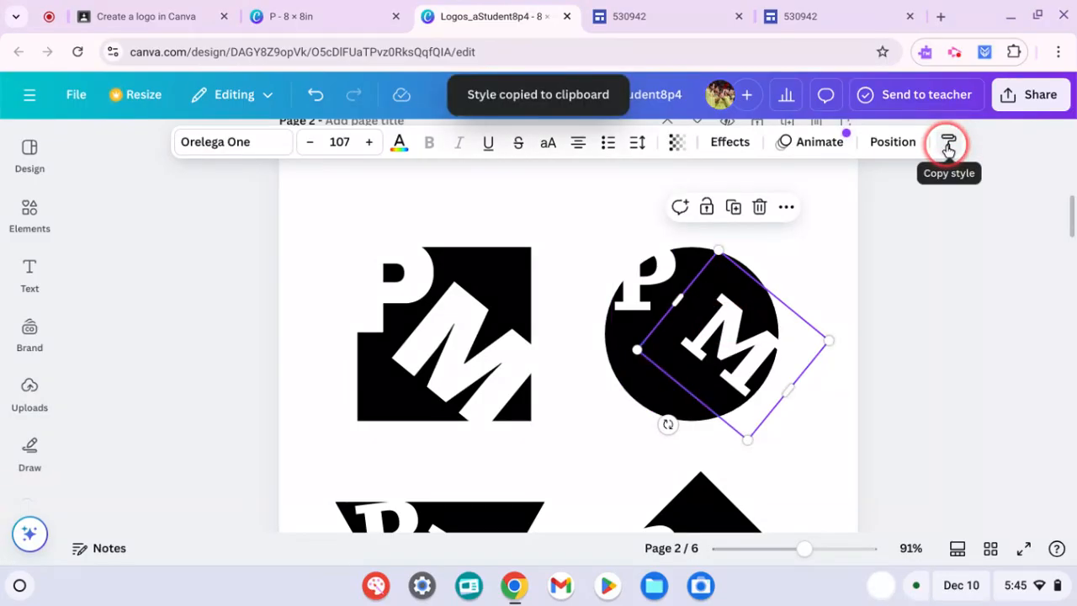
{"action": "left_click", "coordinate": [480, 316]}
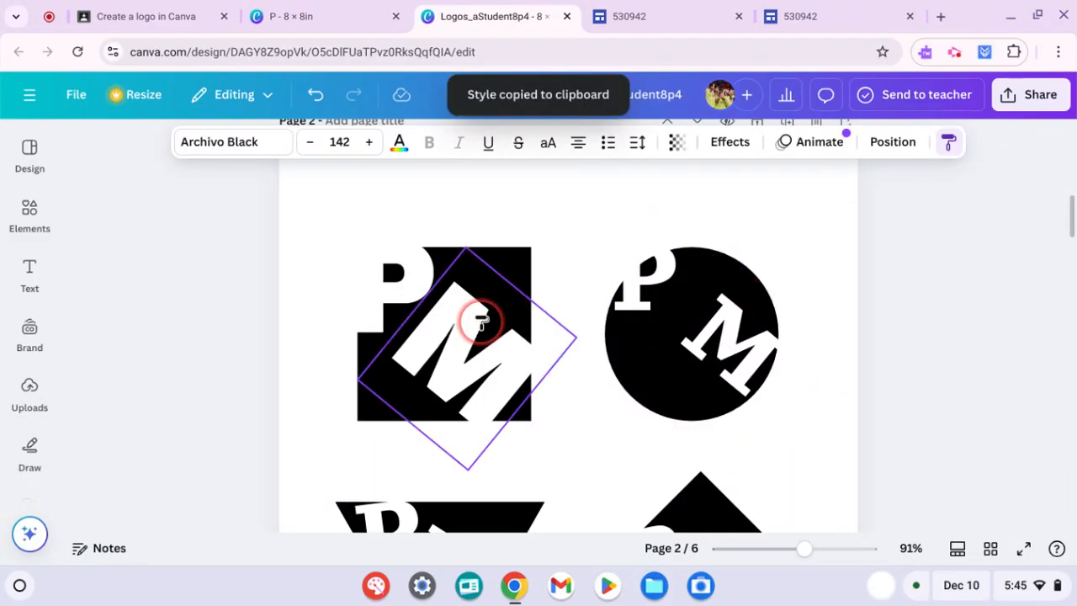
{"action": "left_click", "coordinate": [948, 143]}
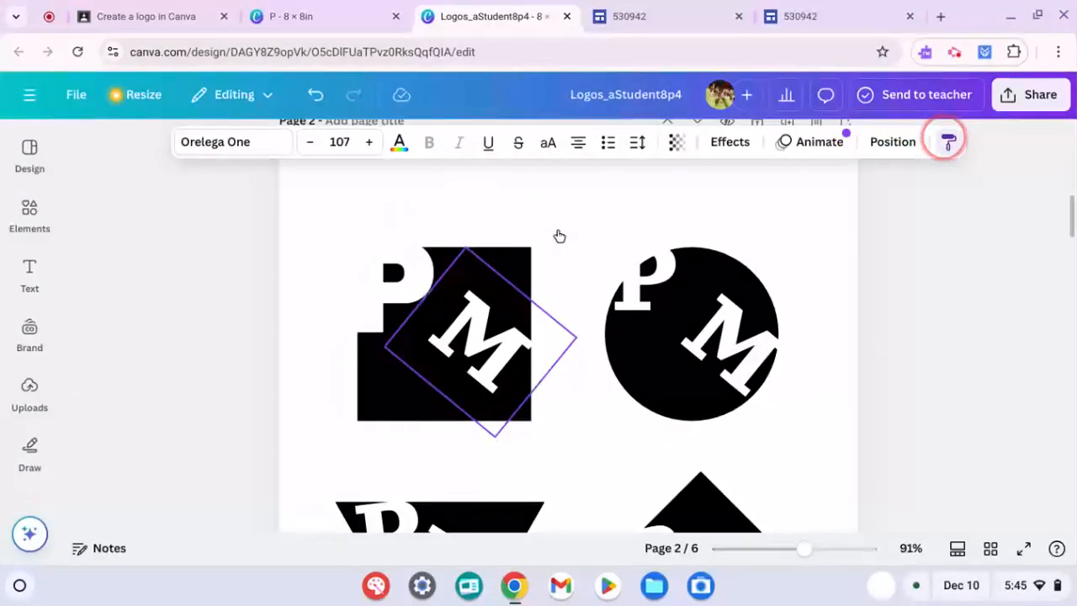
{"action": "left_click", "coordinate": [407, 261]}
{"action": "left_click", "coordinate": [294, 340]}
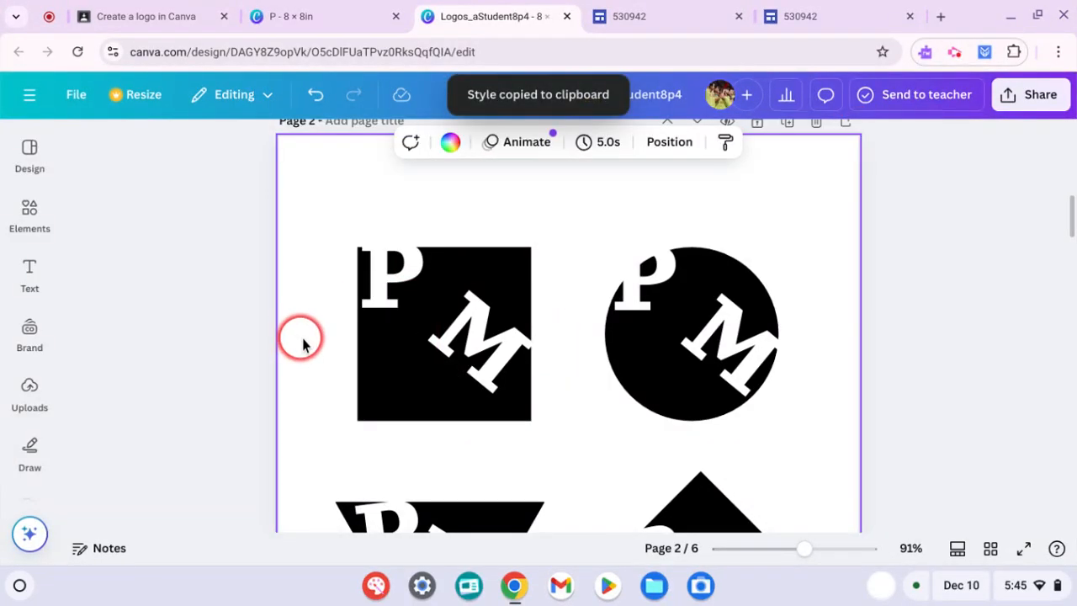
Enlarge the P in page 2's square logo to about size 160 and align it with the square's left edge
{"action": "scroll", "coordinate": [303, 343], "scroll_direction": "down", "scroll_amount": 3}
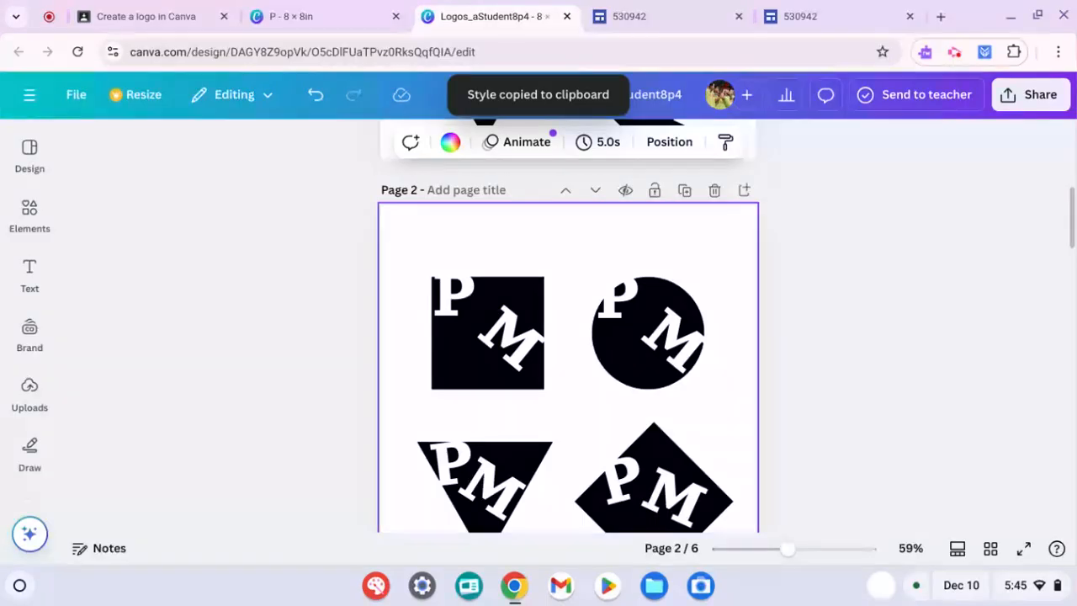
{"action": "scroll", "coordinate": [568, 353], "scroll_direction": "down", "scroll_amount": 3}
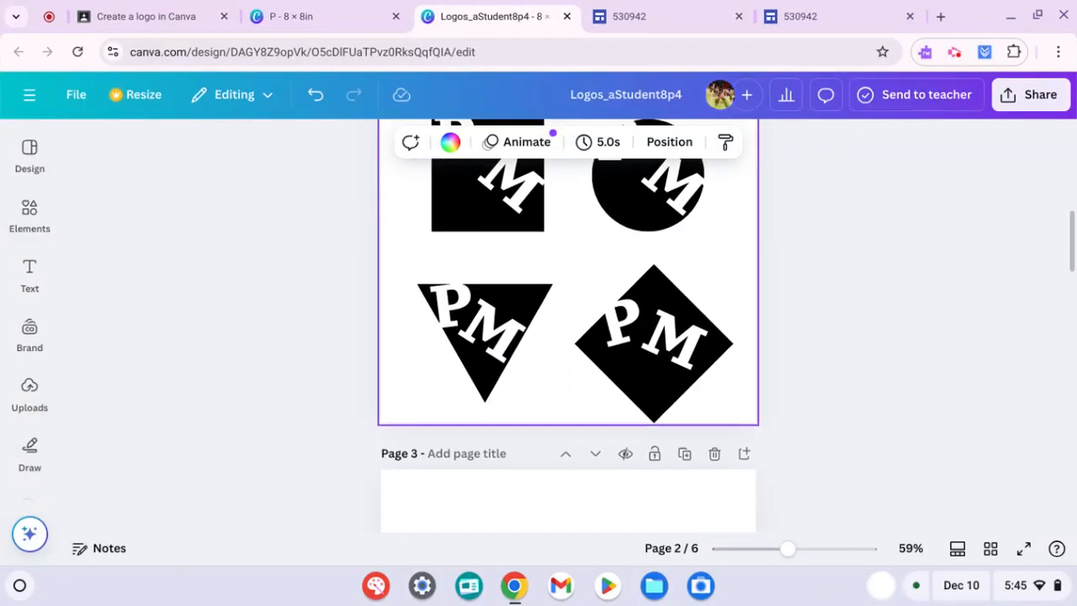
{"action": "scroll", "coordinate": [568, 353], "scroll_direction": "up", "scroll_amount": 2}
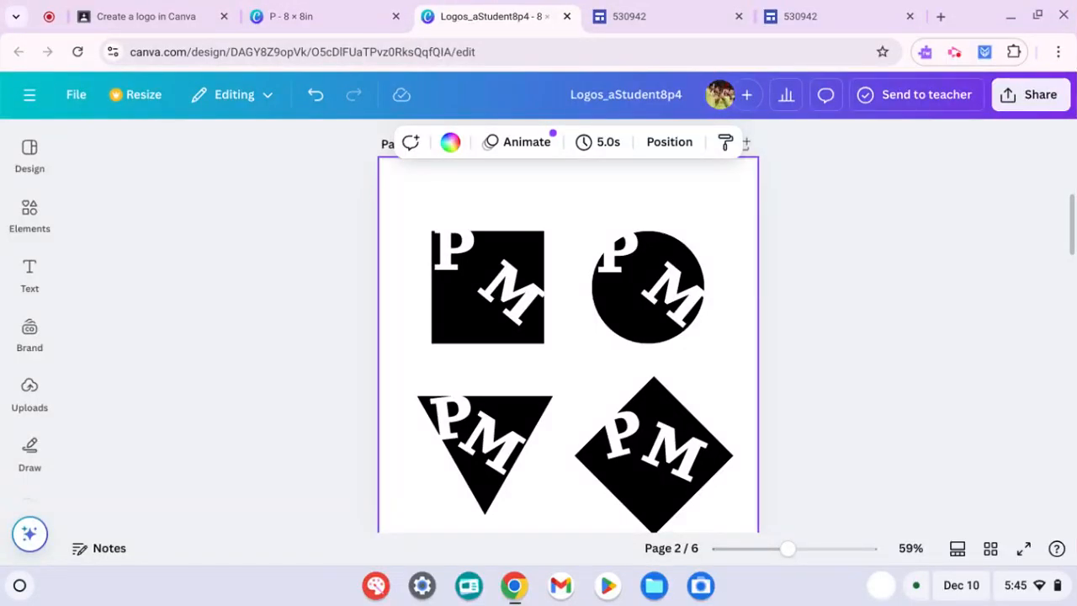
{"action": "left_click", "coordinate": [456, 271]}
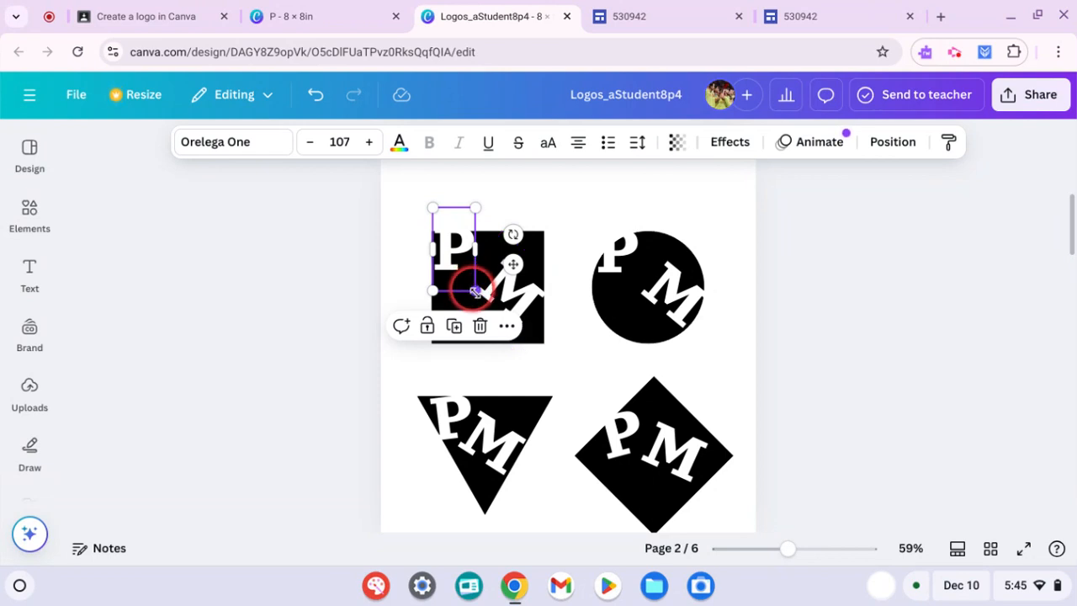
{"action": "left_click_drag", "start_coordinate": [478, 294], "coordinate": [503, 329]}
{"action": "left_click_drag", "start_coordinate": [463, 270], "coordinate": [459, 270]}
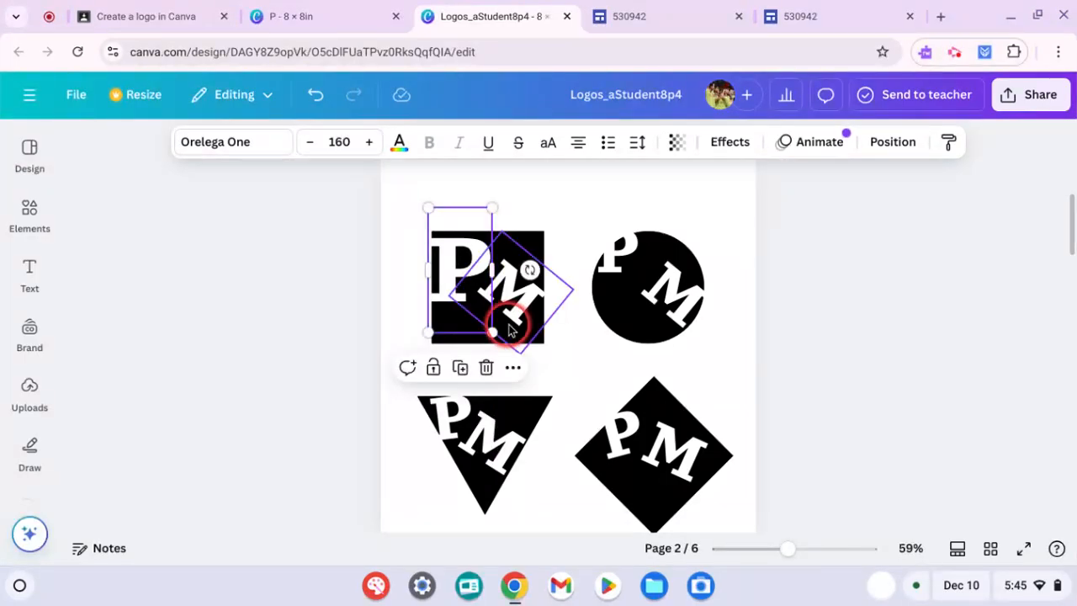
Enlarge the M in page 2's square logo to about size 135 and fit it into the lower-right corner beside the P
{"action": "left_click", "coordinate": [524, 314]}
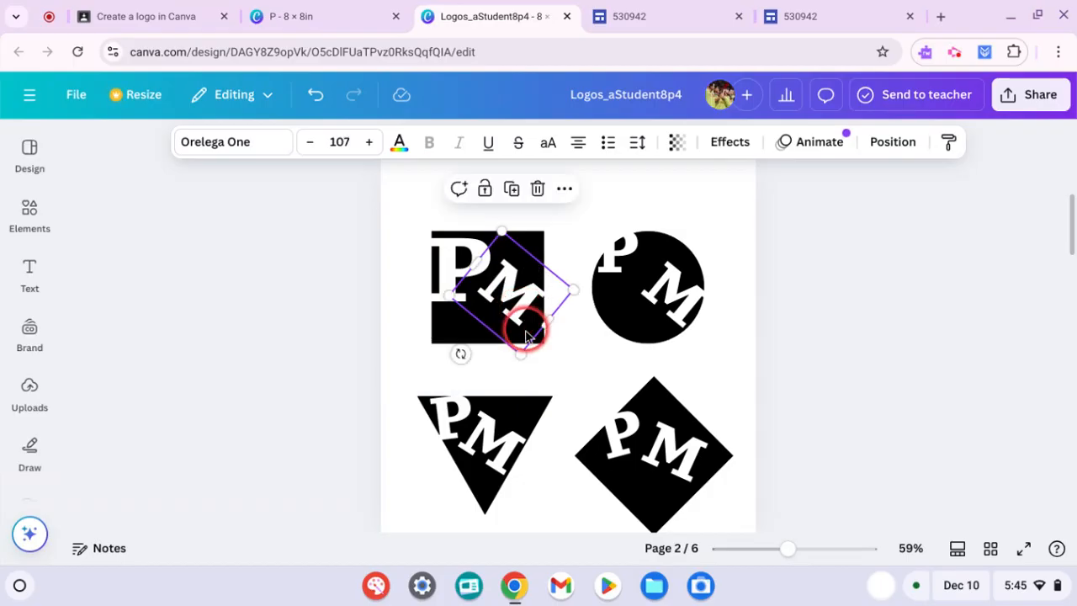
{"action": "left_click_drag", "start_coordinate": [519, 355], "coordinate": [525, 384]}
{"action": "key", "text": "Left"}
{"action": "key", "text": "Left"}
{"action": "key", "text": "Left"}
{"action": "left_click_drag", "start_coordinate": [505, 305], "coordinate": [500, 311]}
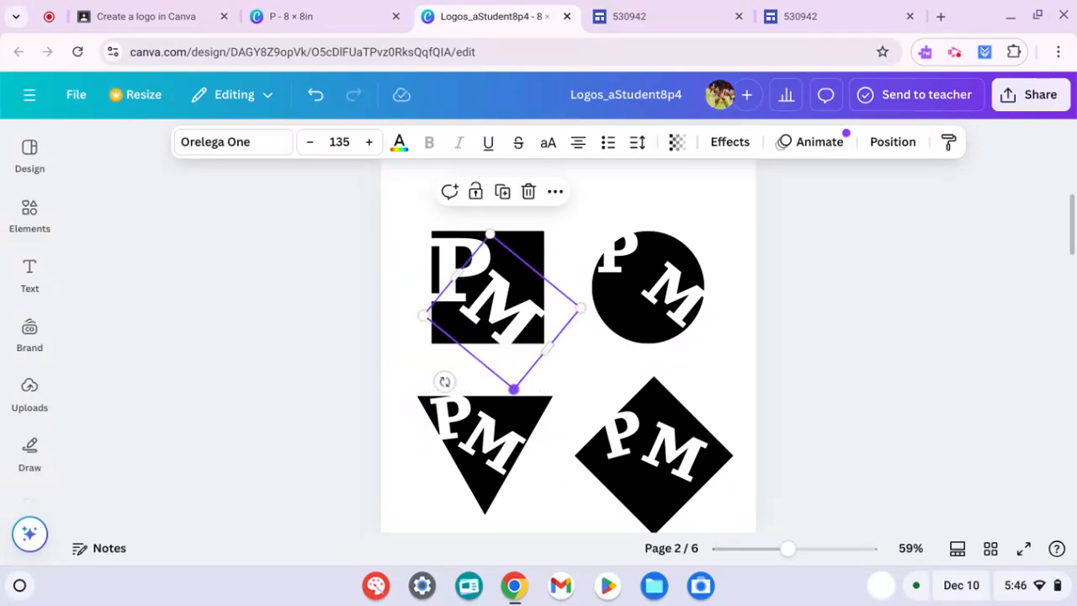
{"action": "key", "text": "Right"}
{"action": "key", "text": "Right"}
{"action": "key", "text": "Right"}
{"action": "key", "text": "Right"}
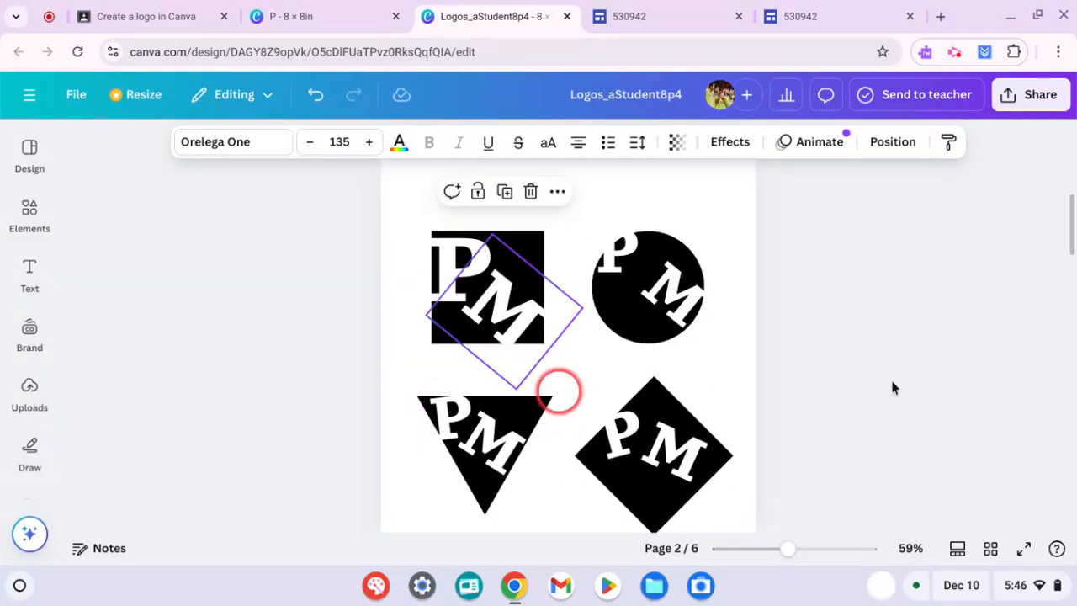
Delete the P and M from page 2's circle logo
{"action": "left_click", "coordinate": [612, 270]}
{"action": "left_click", "coordinate": [678, 287]}
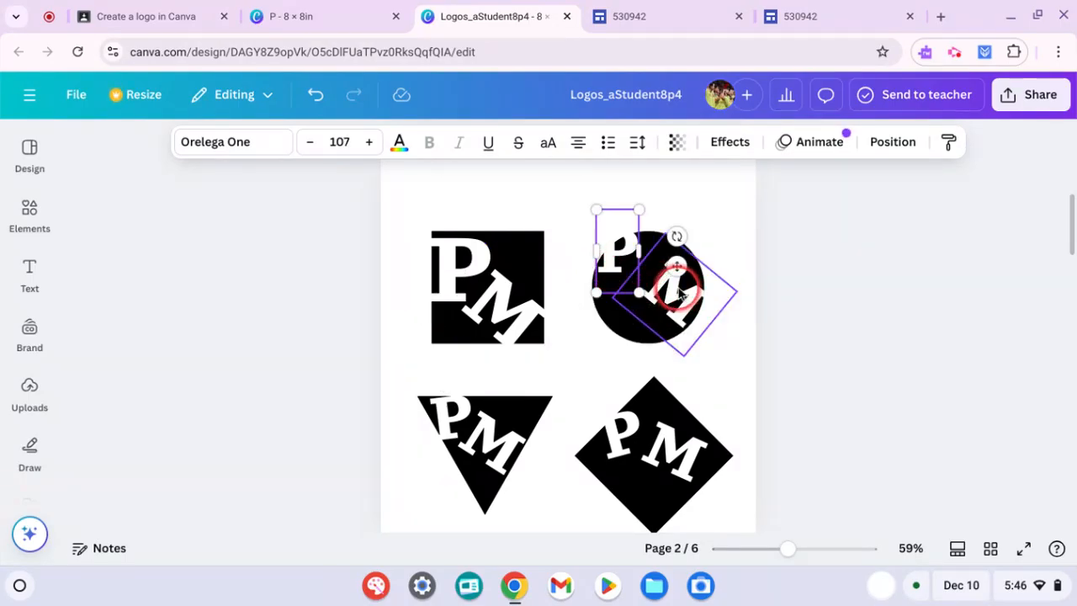
{"action": "left_click", "coordinate": [678, 288], "text": "shift"}
{"action": "key", "text": "Delete"}
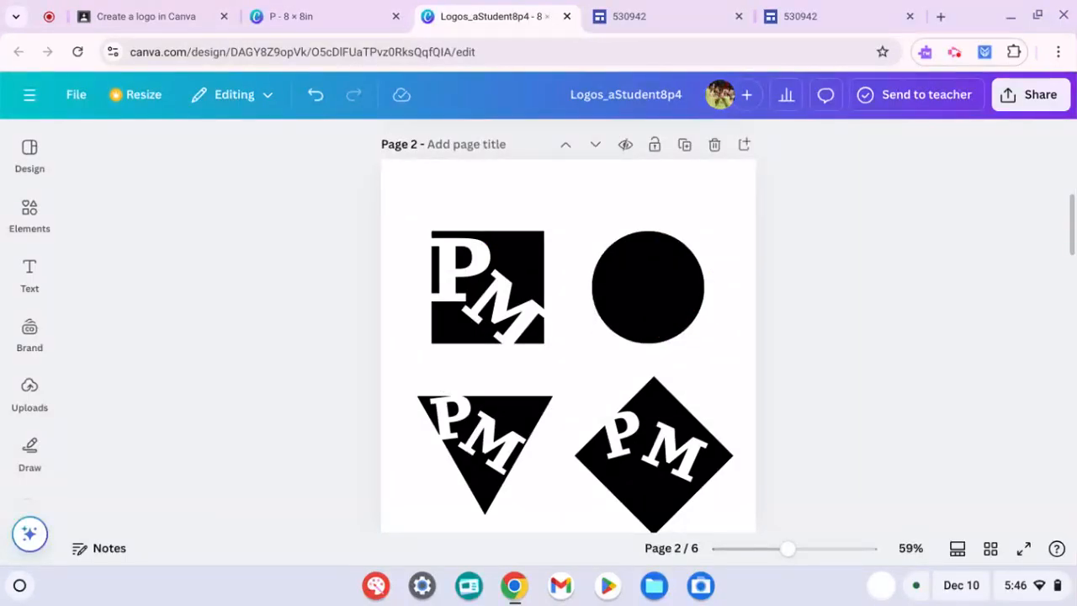
Duplicate the P and M of page 2's square logo and place the copies over the black circle
{"action": "left_click", "coordinate": [486, 293]}
{"action": "left_click", "coordinate": [450, 262], "text": "shift"}
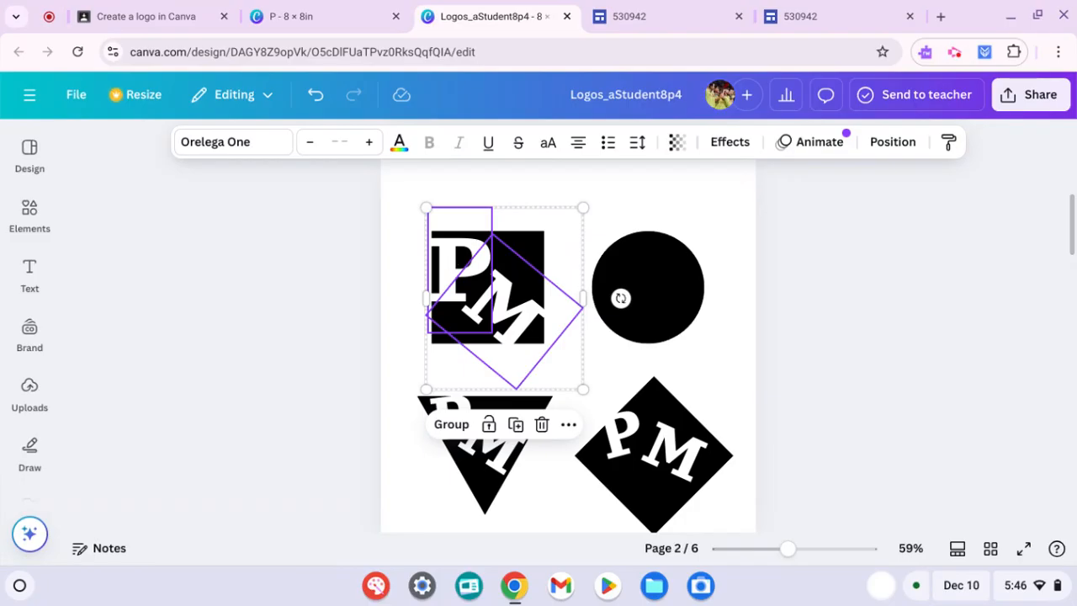
{"action": "key", "text": "ctrl+d"}
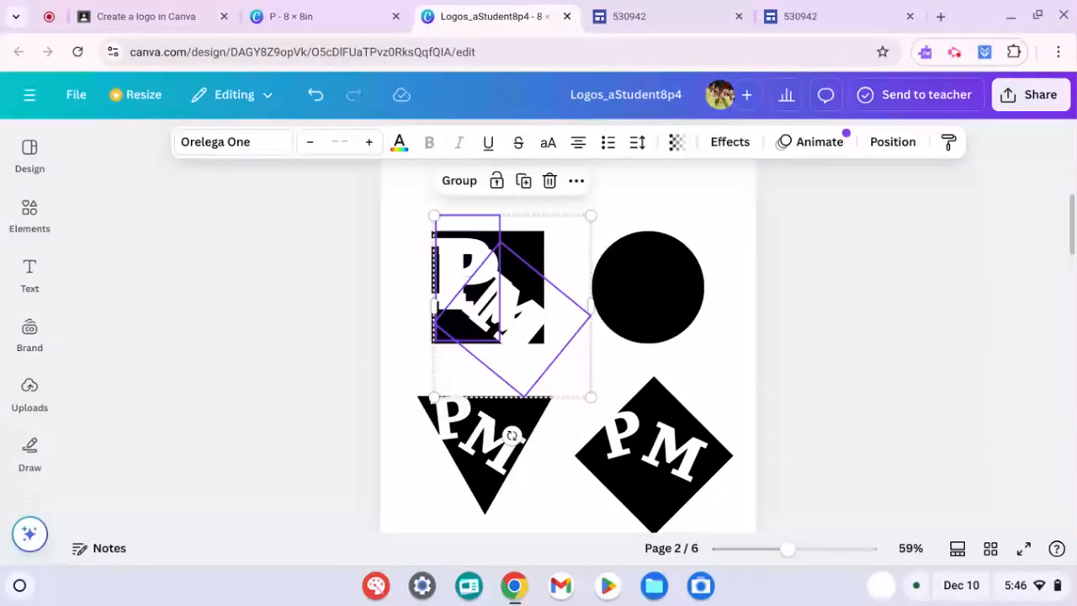
{"action": "left_click_drag", "start_coordinate": [511, 306], "coordinate": [675, 296]}
{"action": "left_click", "coordinate": [822, 412]}
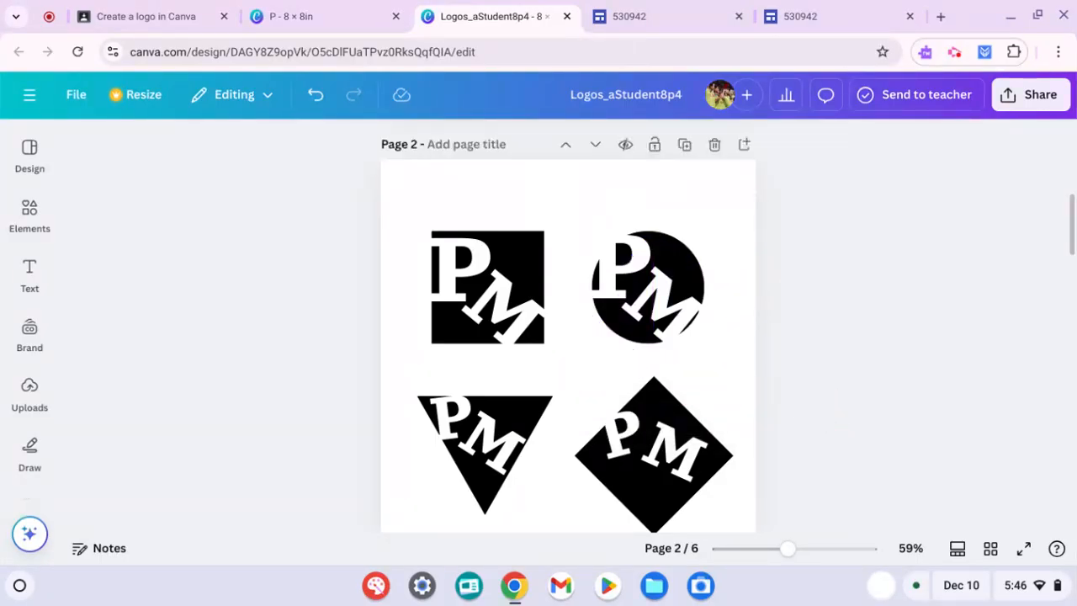
{"action": "left_click", "coordinate": [944, 165]}
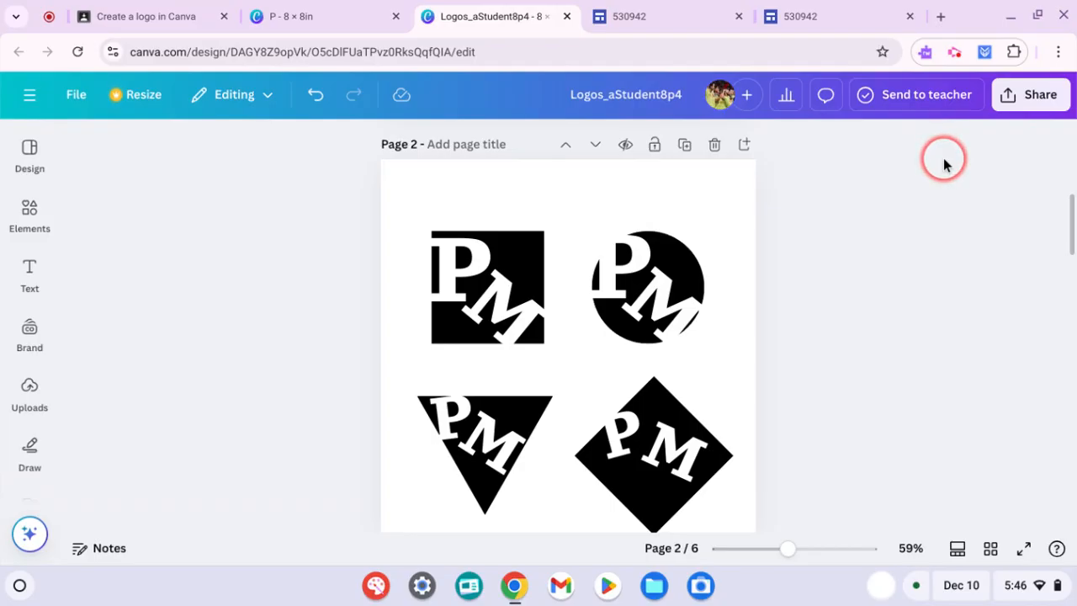
{"action": "left_click", "coordinate": [955, 54]}
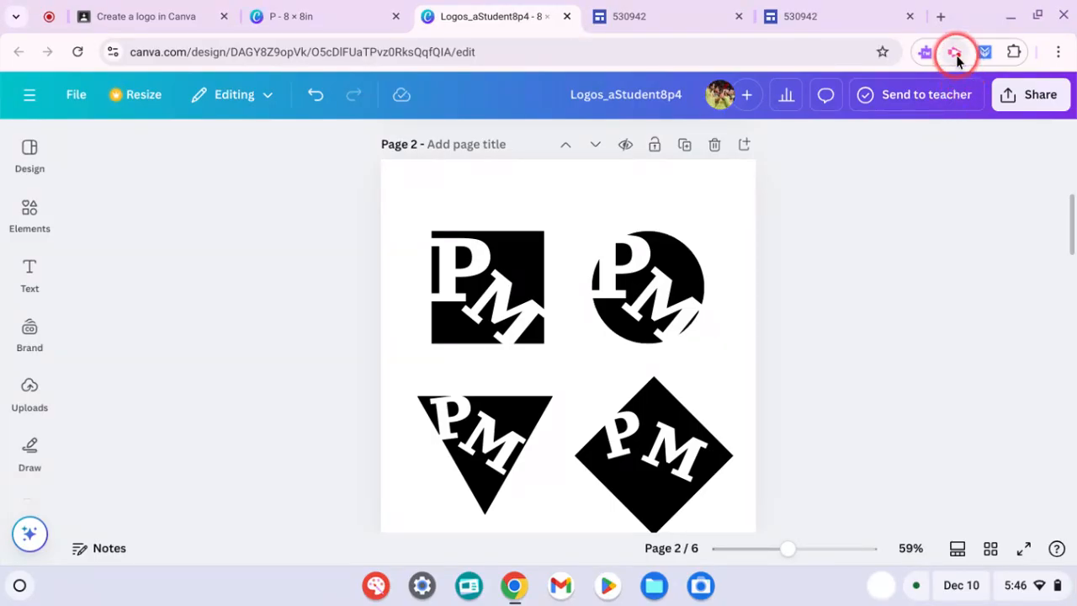